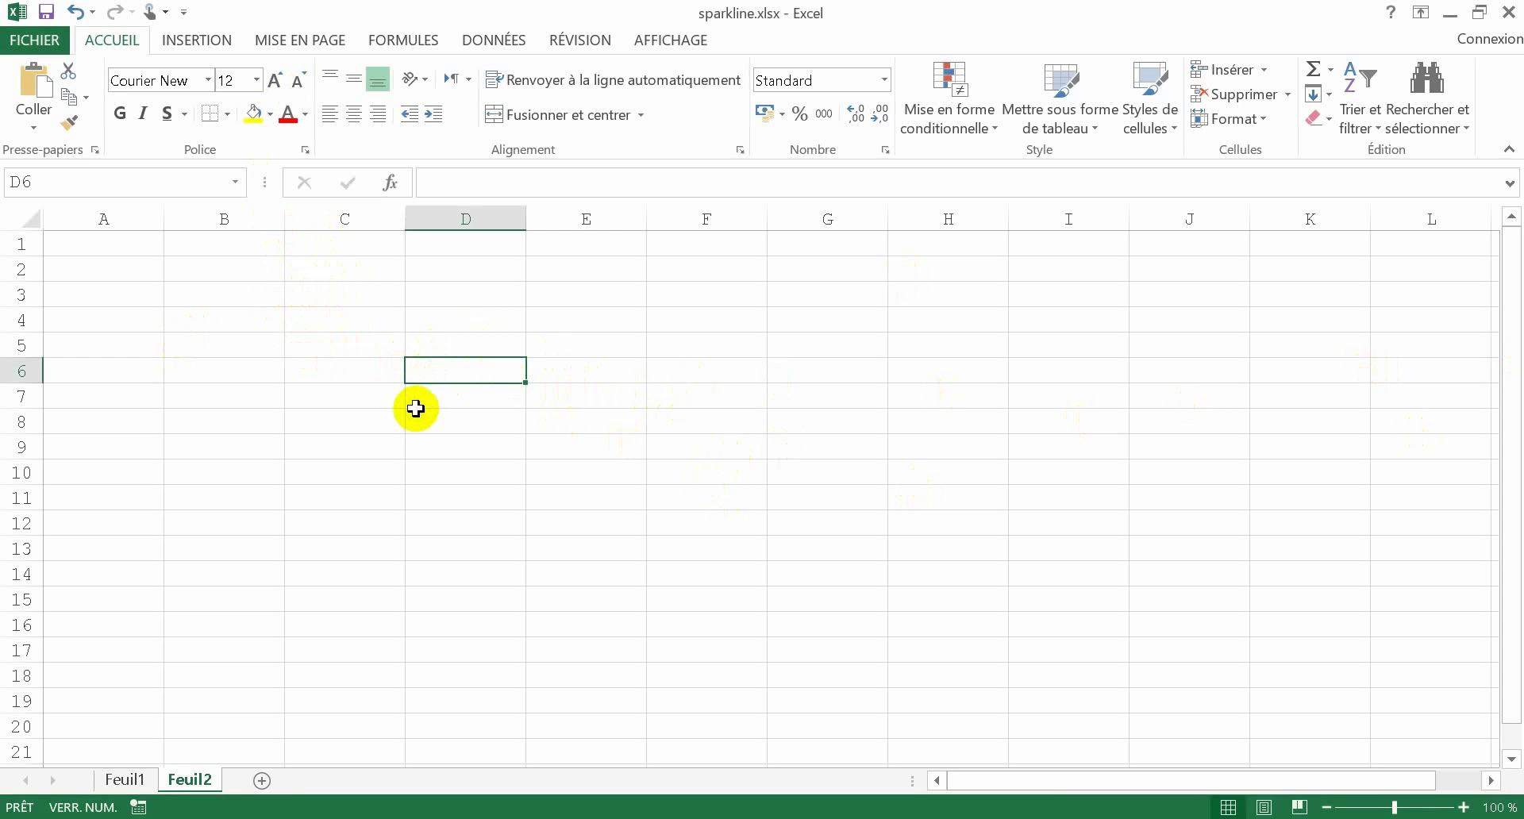
- Insert the picture 2-Birds.jpg from the computer and move it so it spans columns A to F
left_click(213, 51)
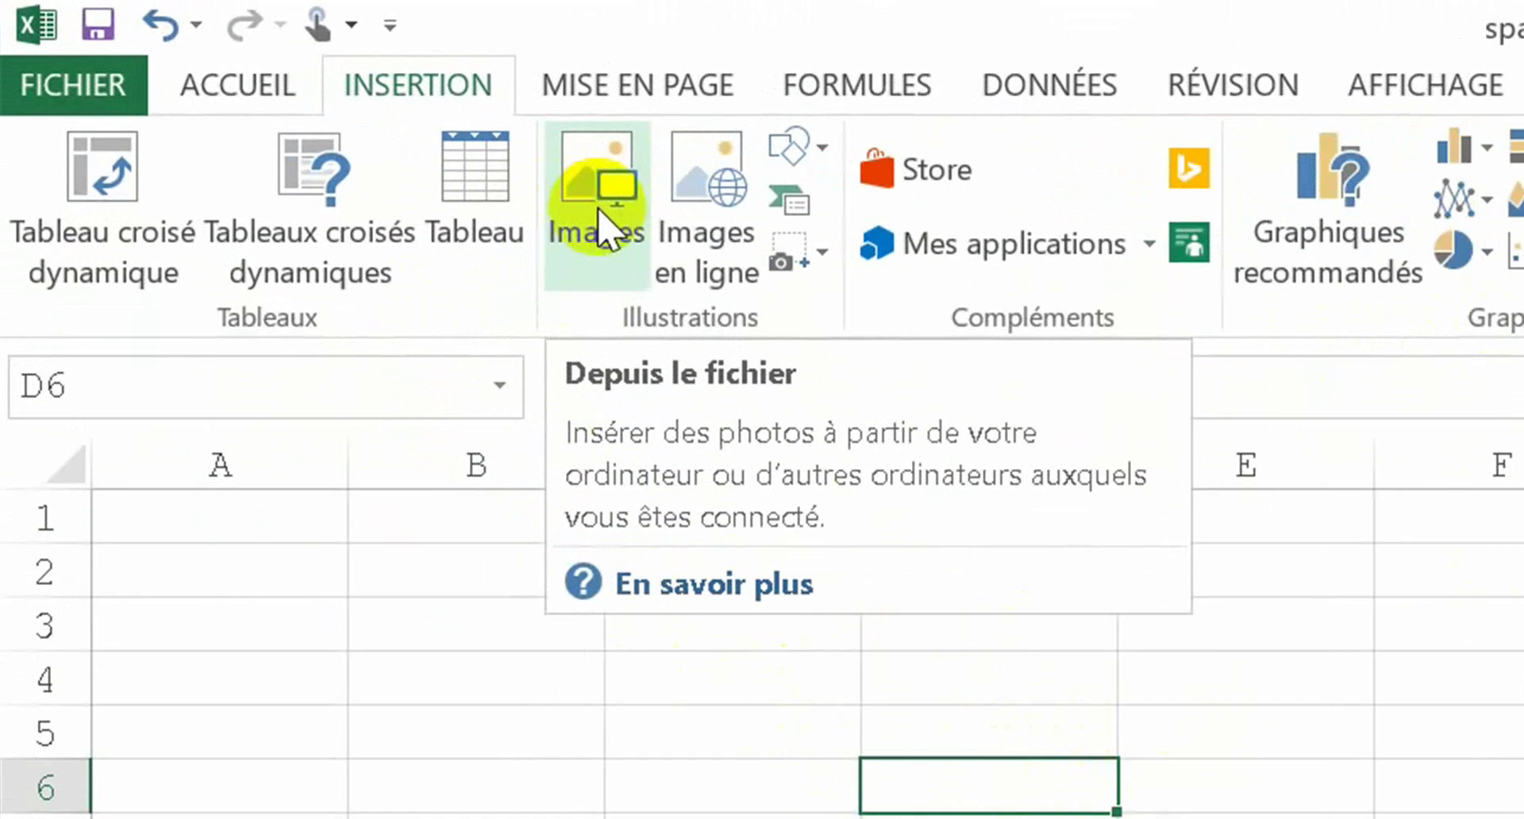
left_click(610, 187)
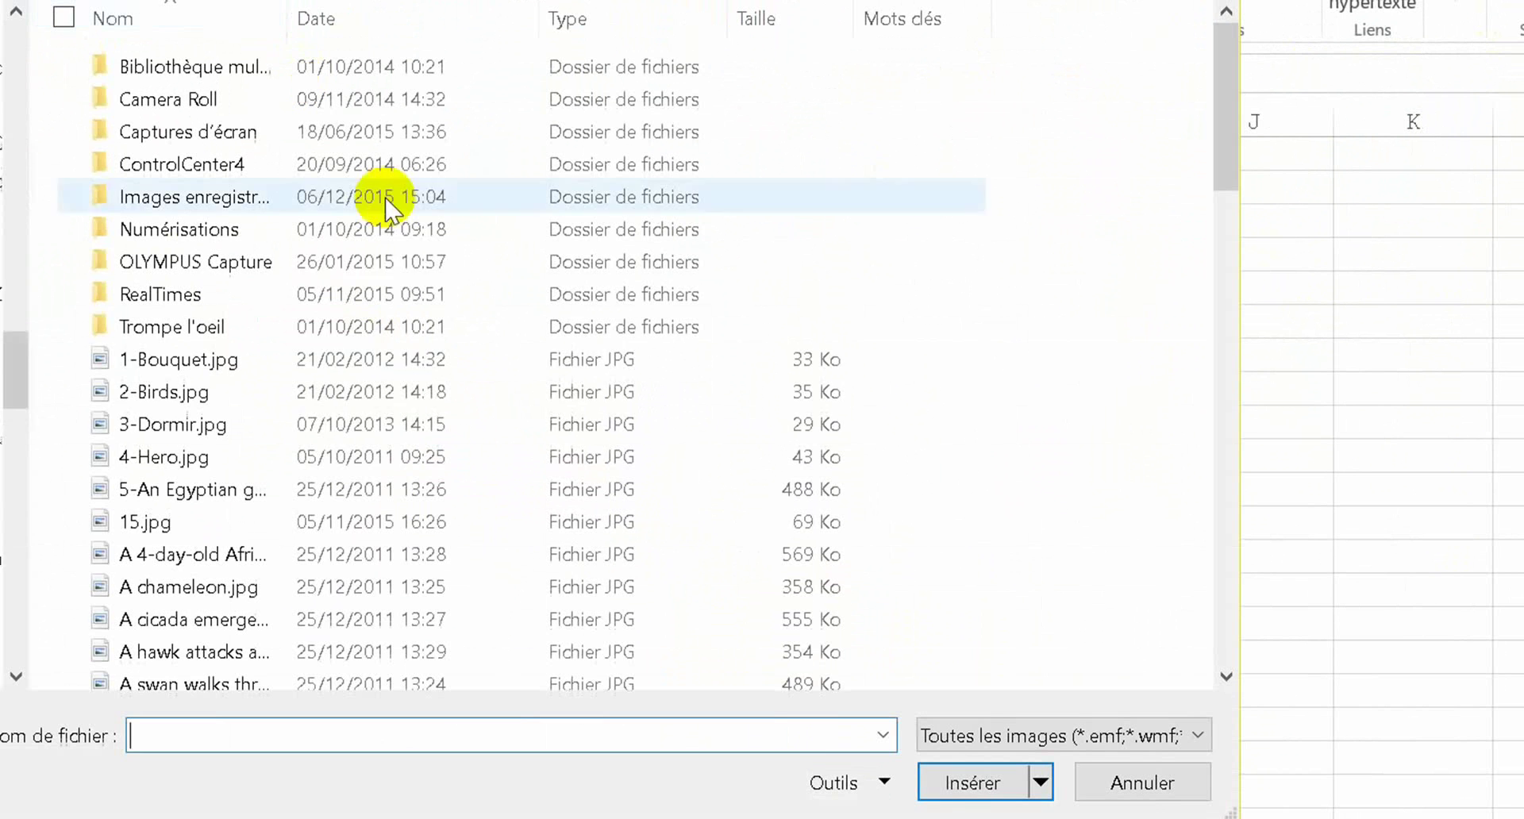
left_click(212, 358)
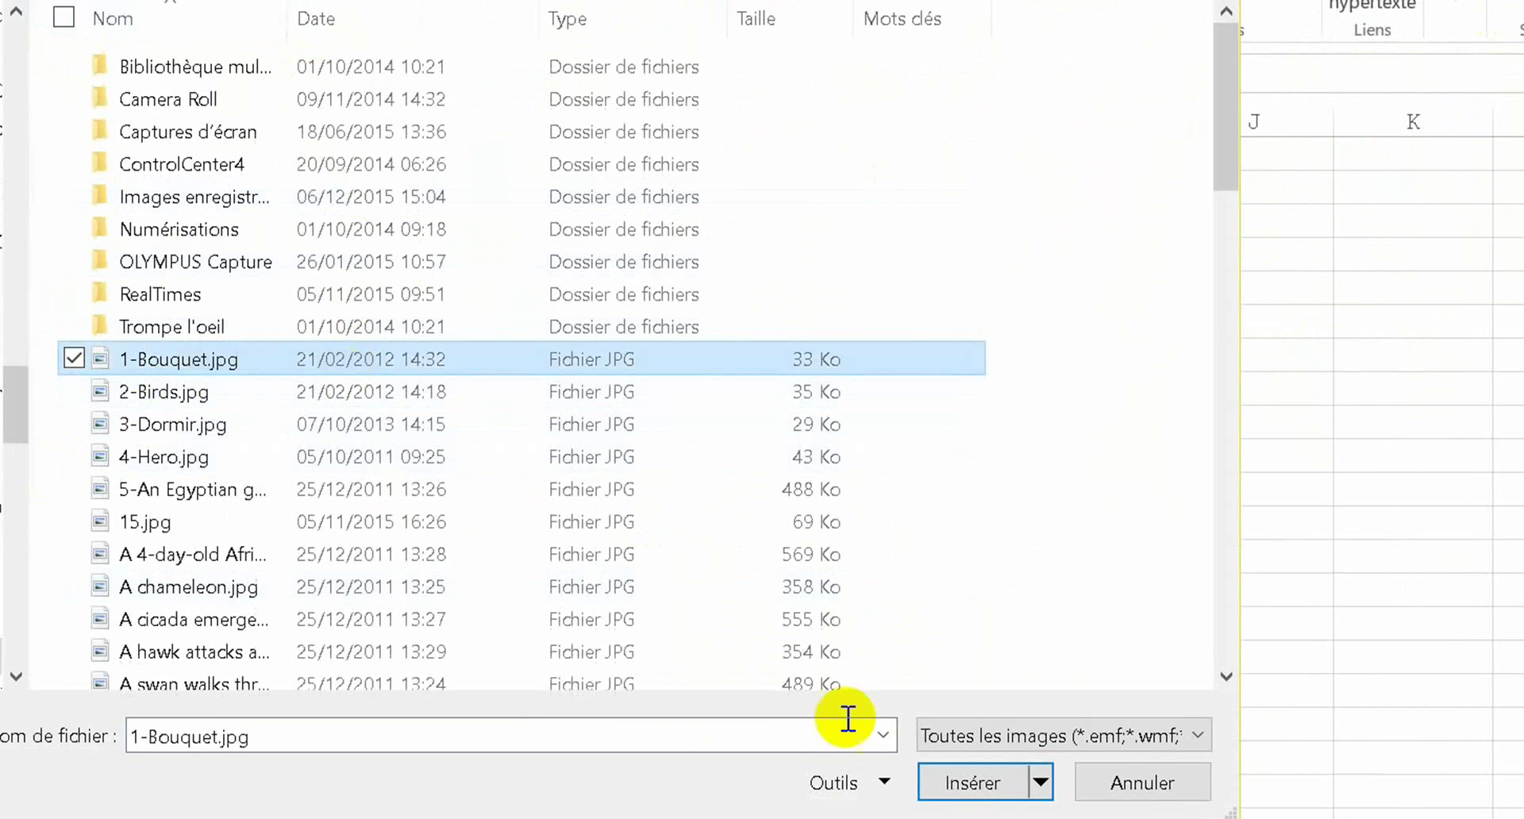
left_click(259, 391)
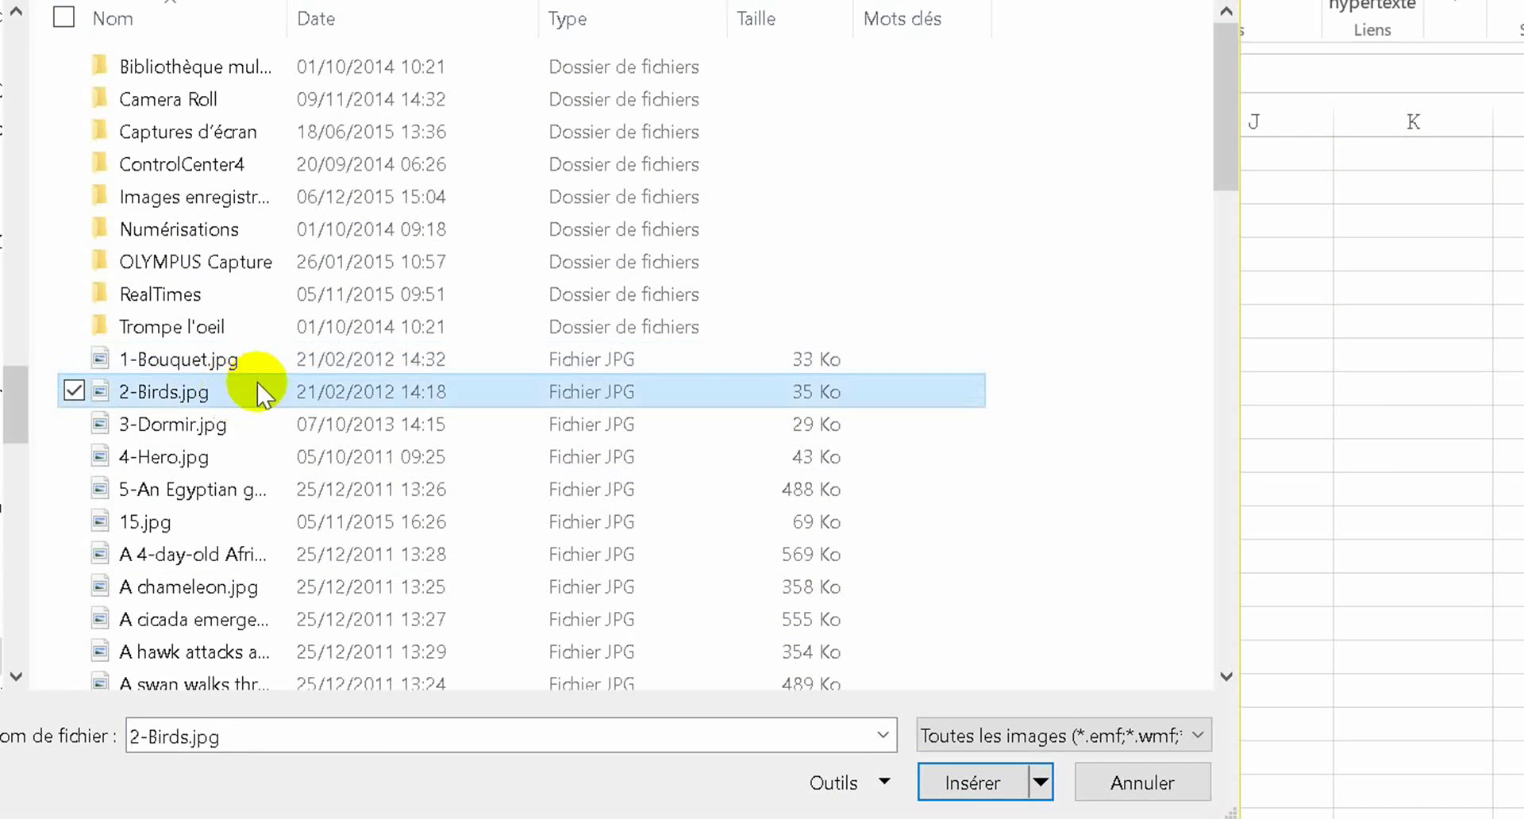
left_click(976, 785)
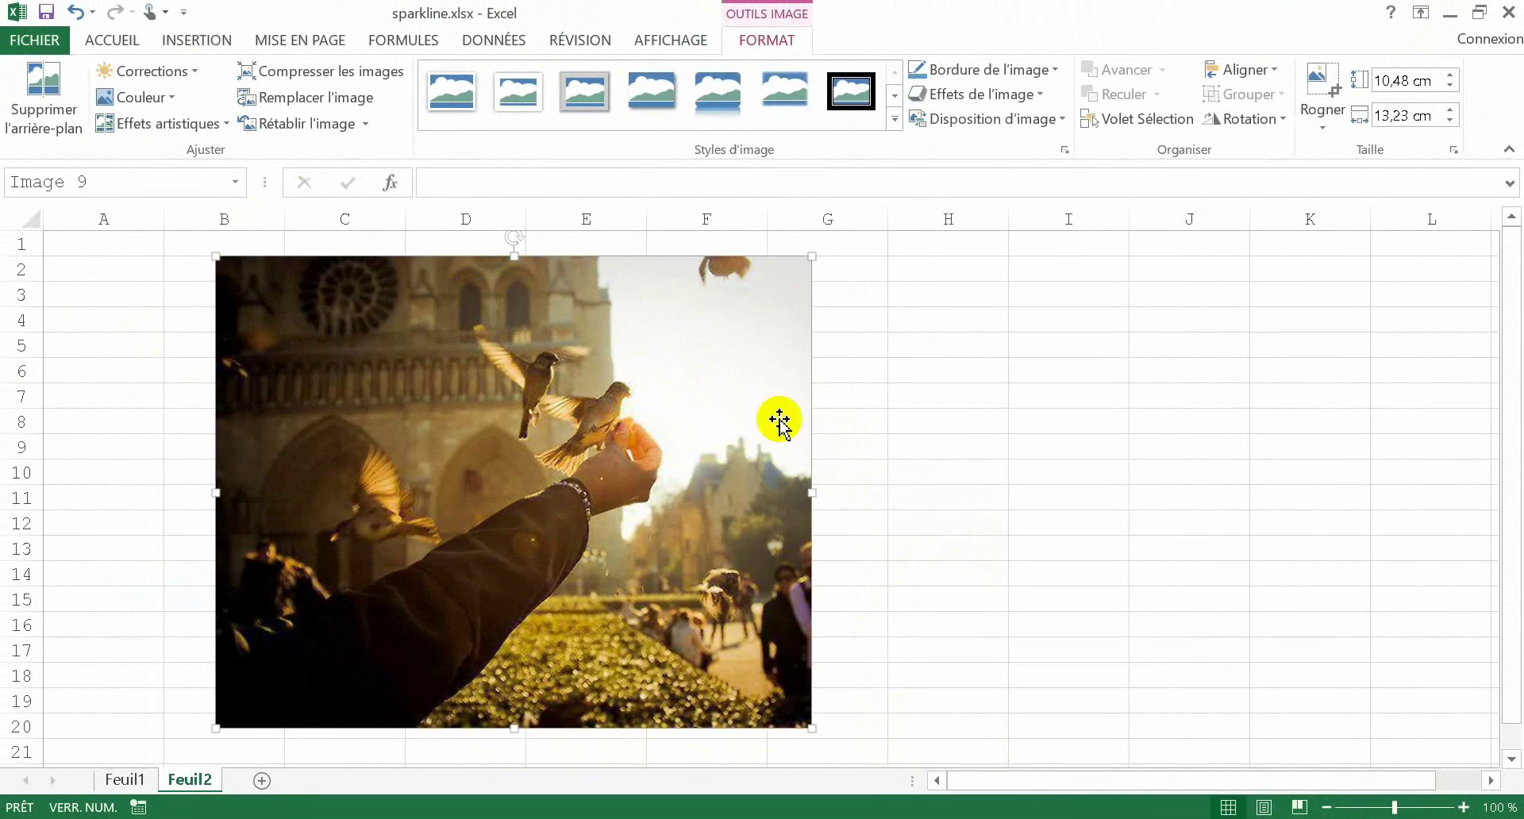
left_click_drag(625, 409, 455, 402)
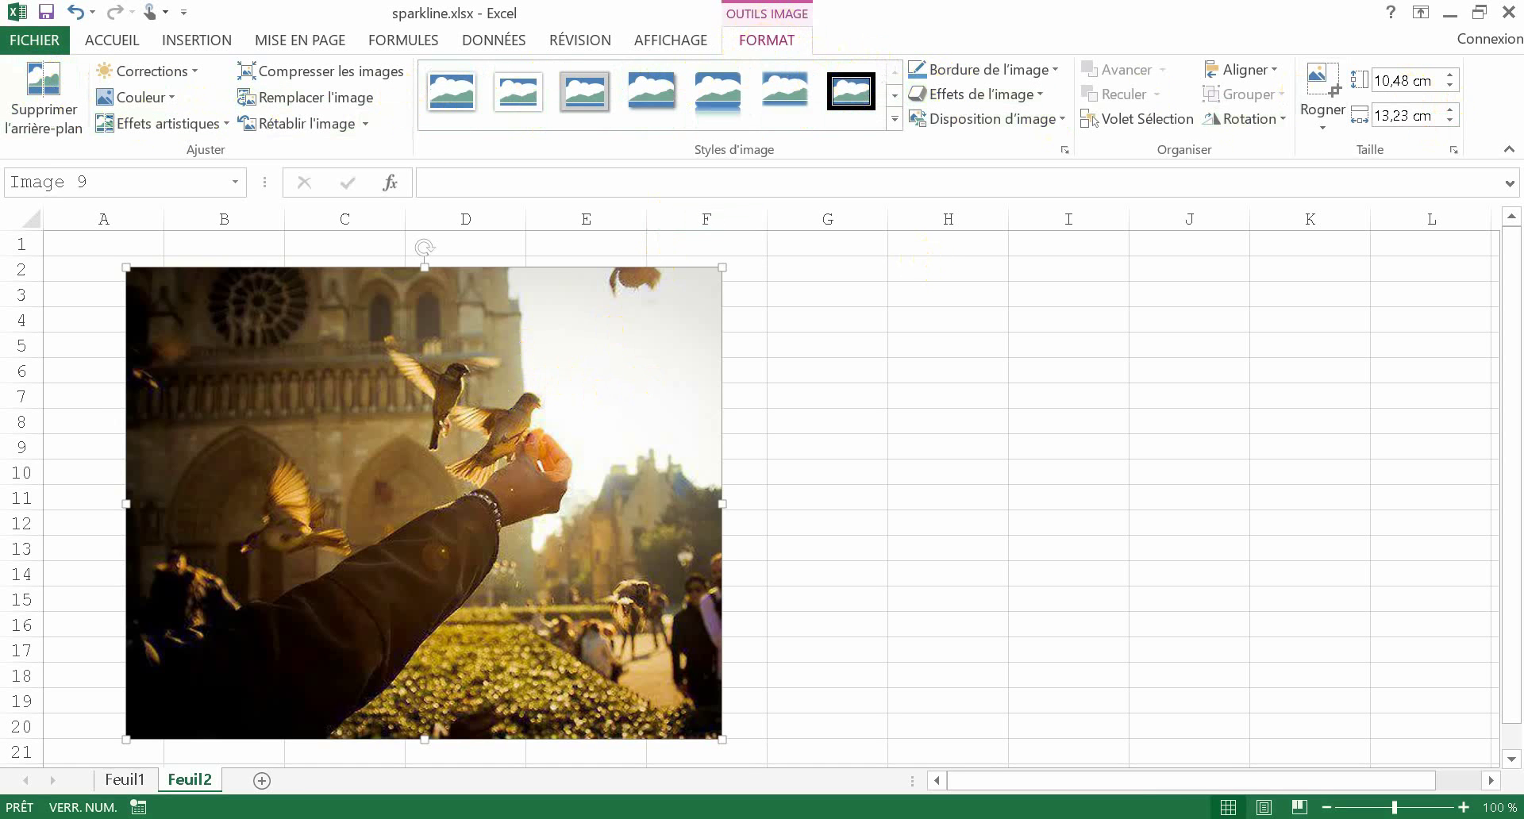
- Examine the commands available for the selected picture and bring up its picture formatting tools
left_click(722, 660)
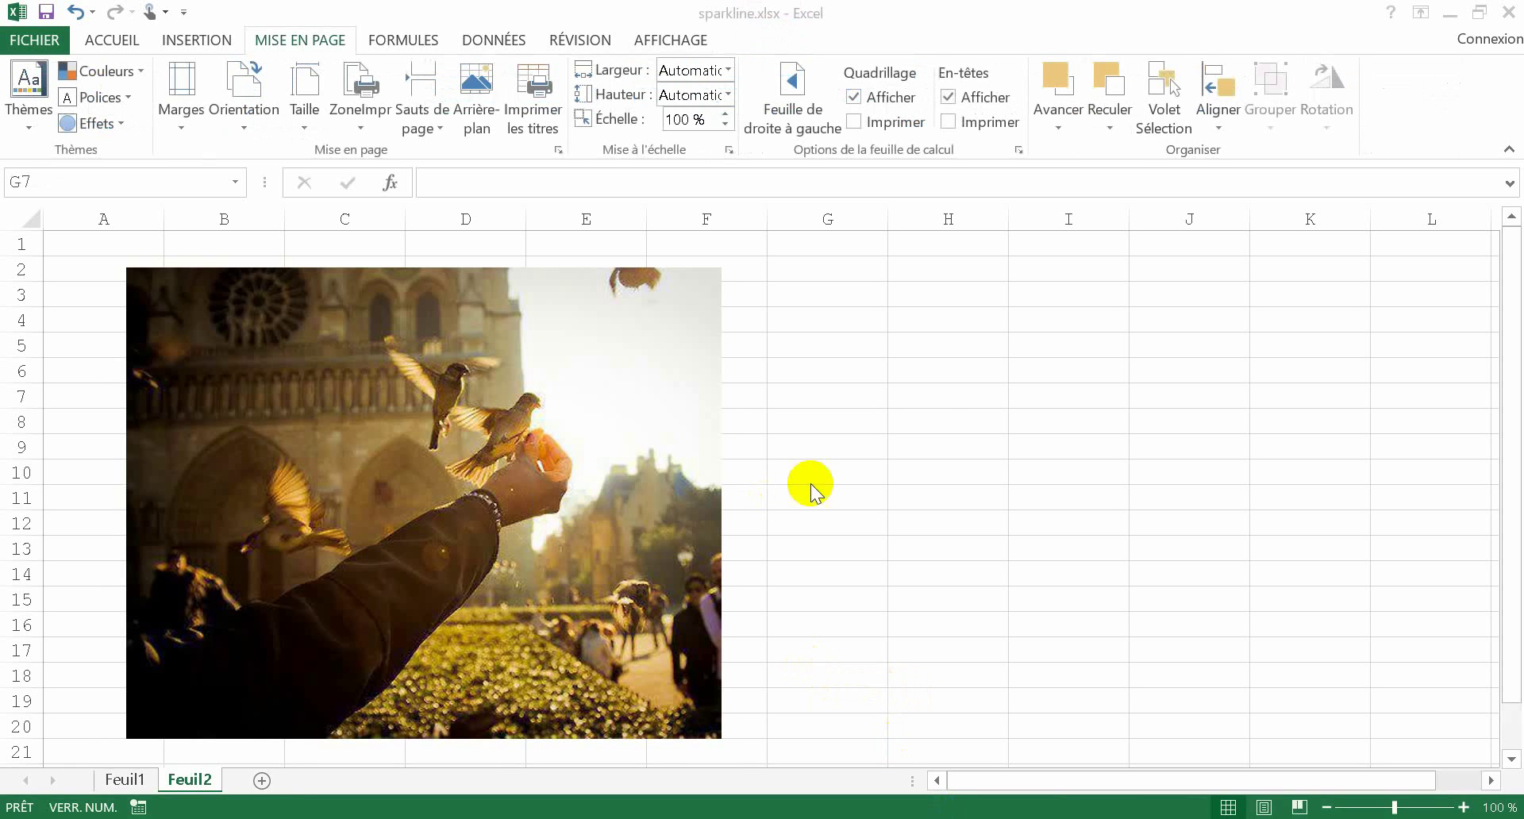
left_click(816, 484)
left_click(612, 486)
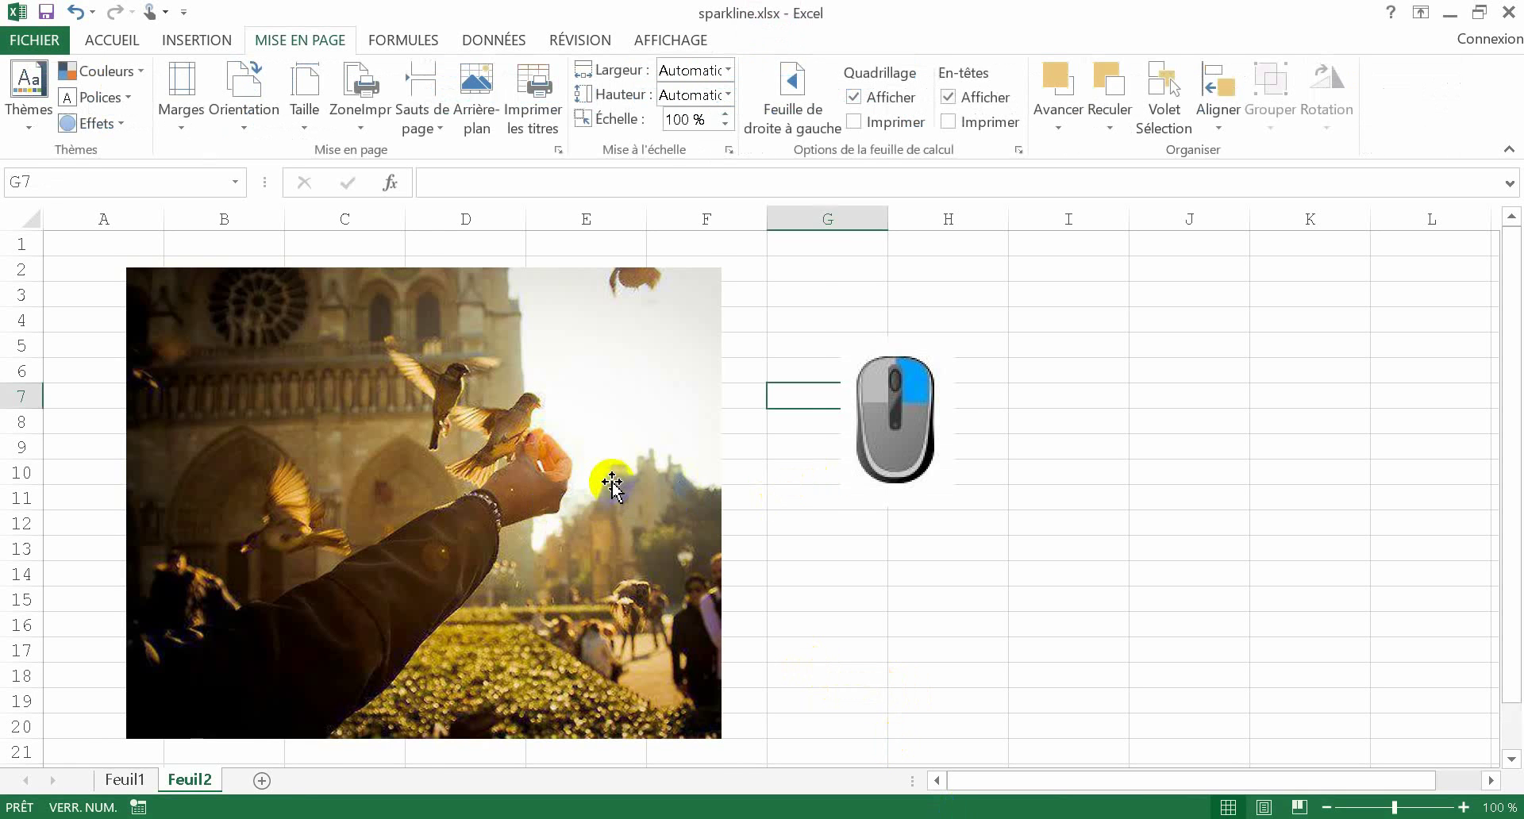
right_click(613, 490)
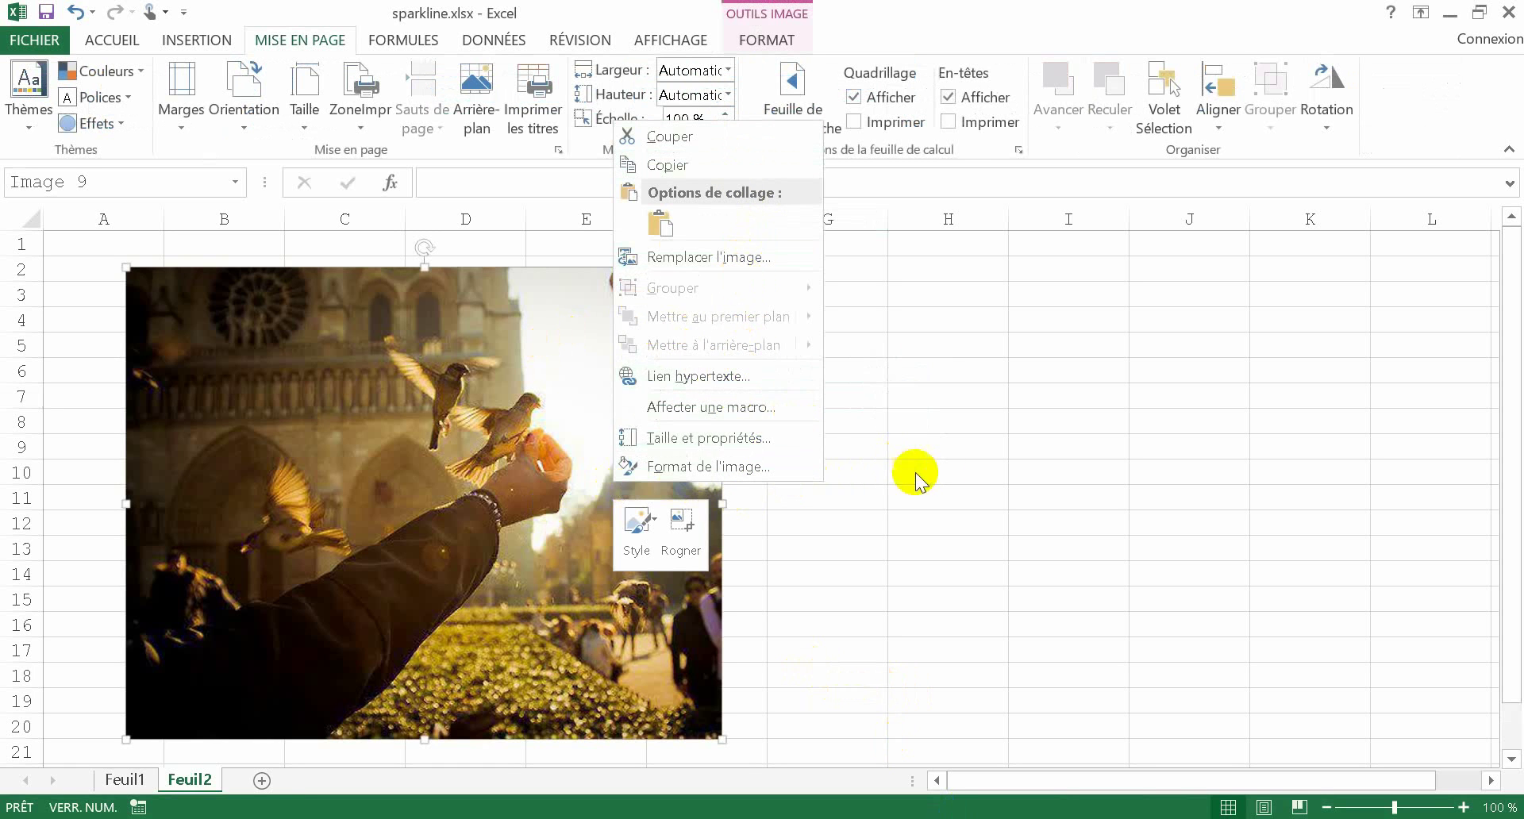
left_click(966, 465)
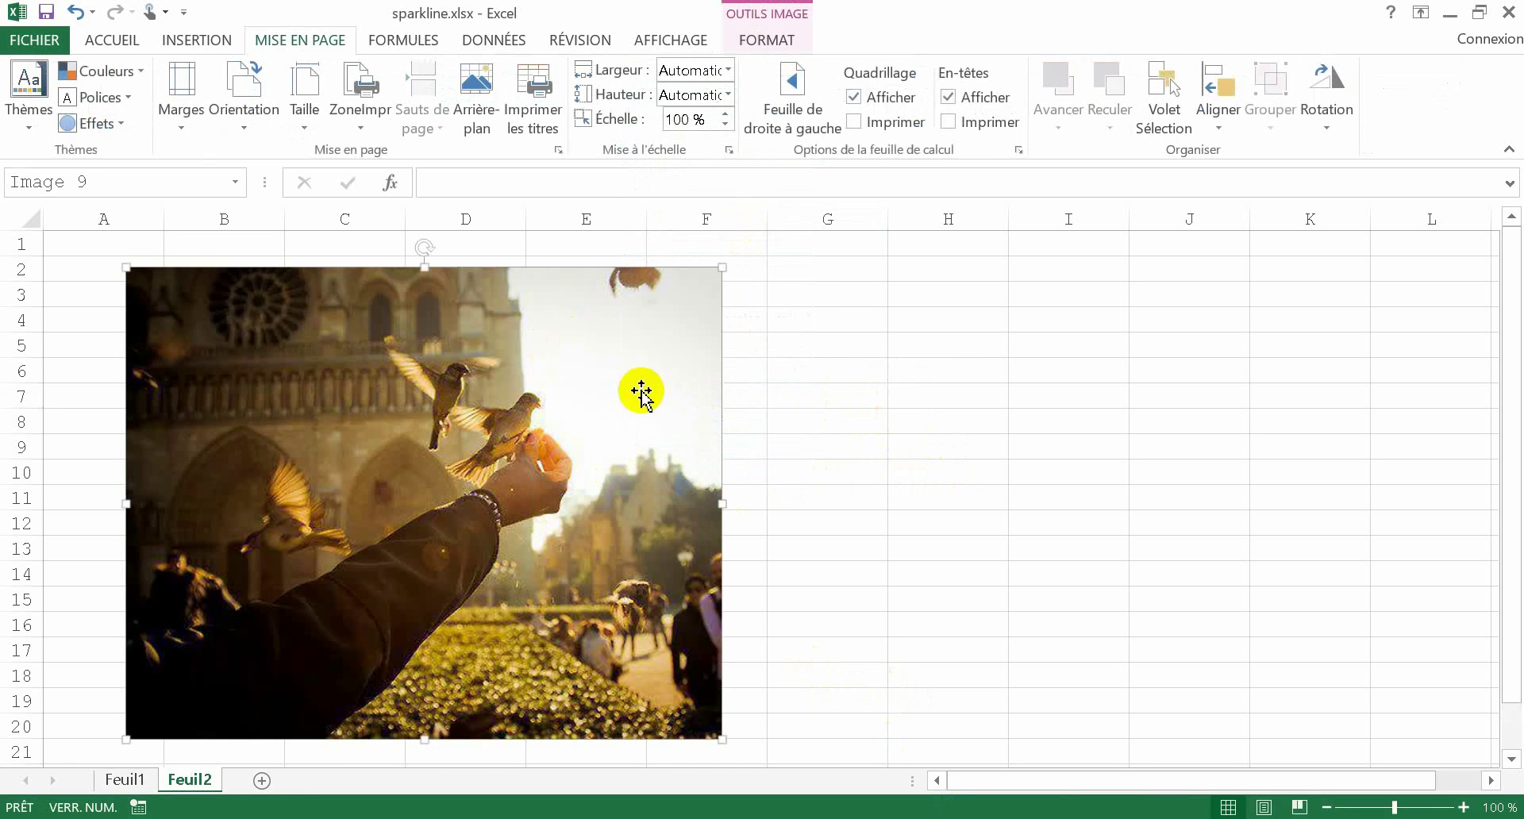
left_click(444, 40)
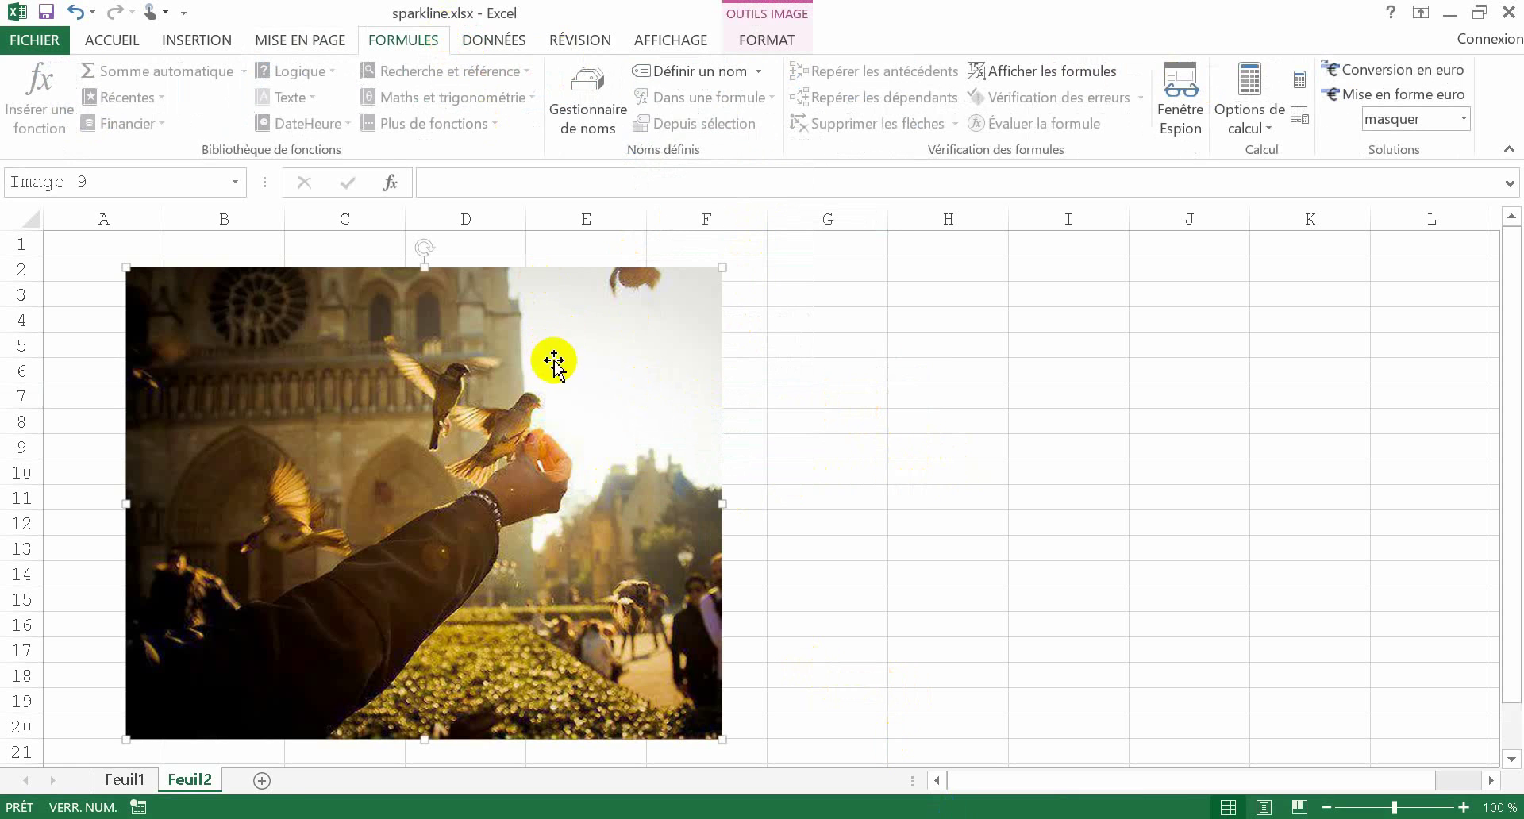
left_click(277, 40)
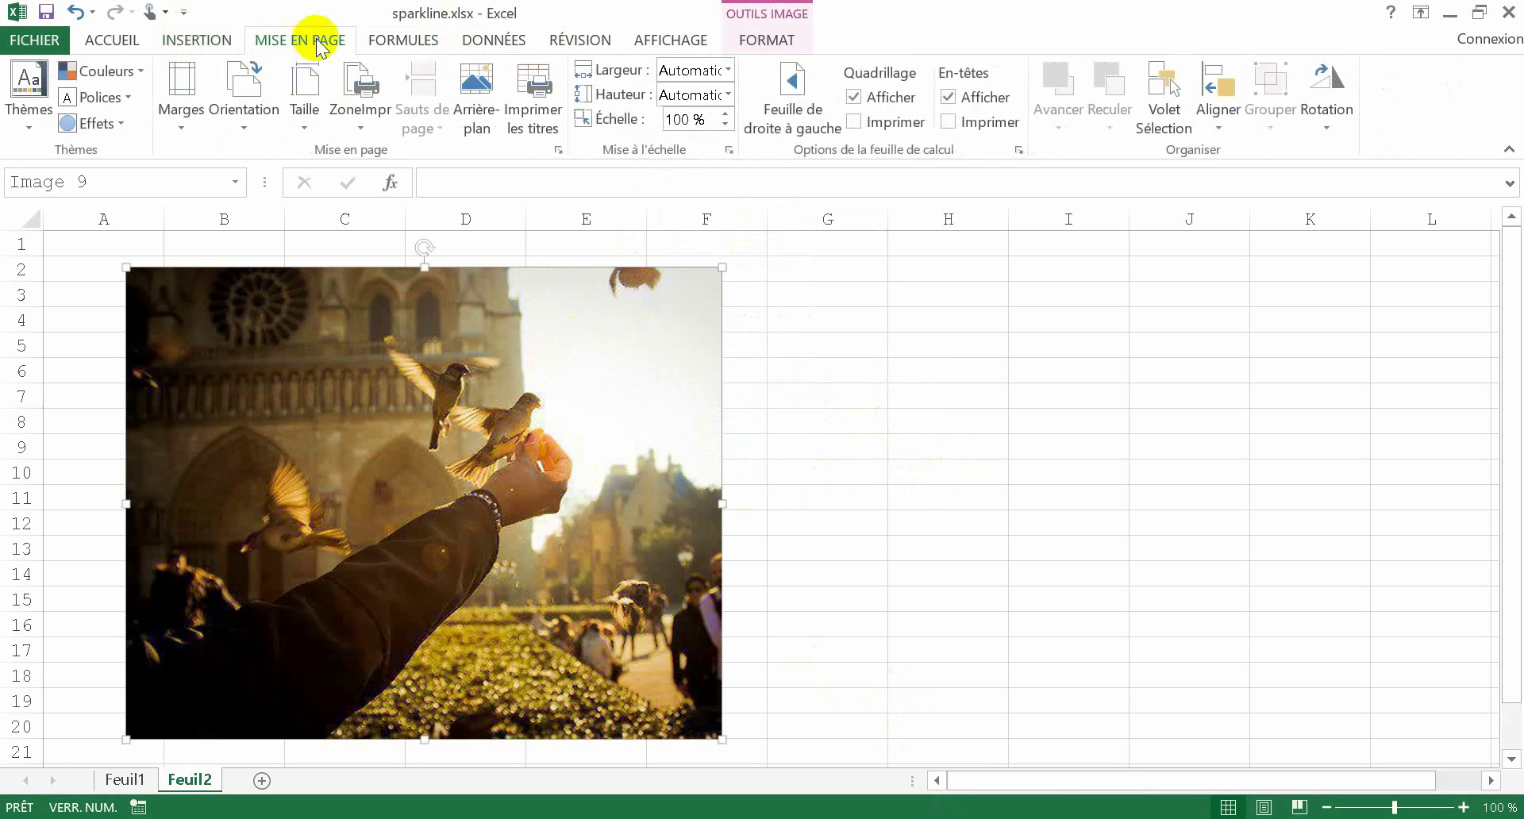
double_click(469, 368)
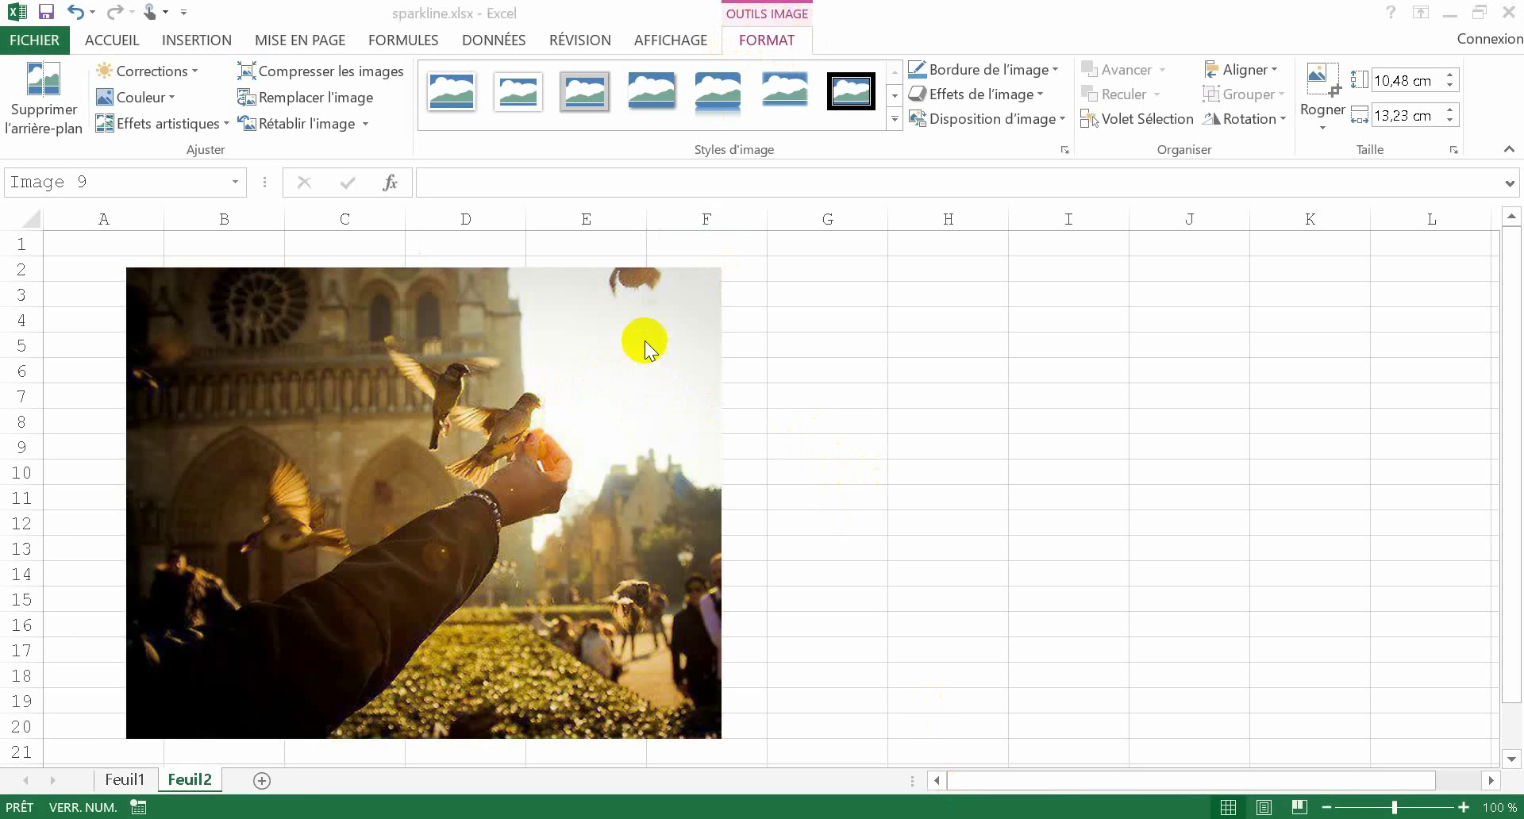
- Scale the picture down proportionally to about 7.04 cm high, and narrow its width to about 7.55 cm
left_click(643, 341)
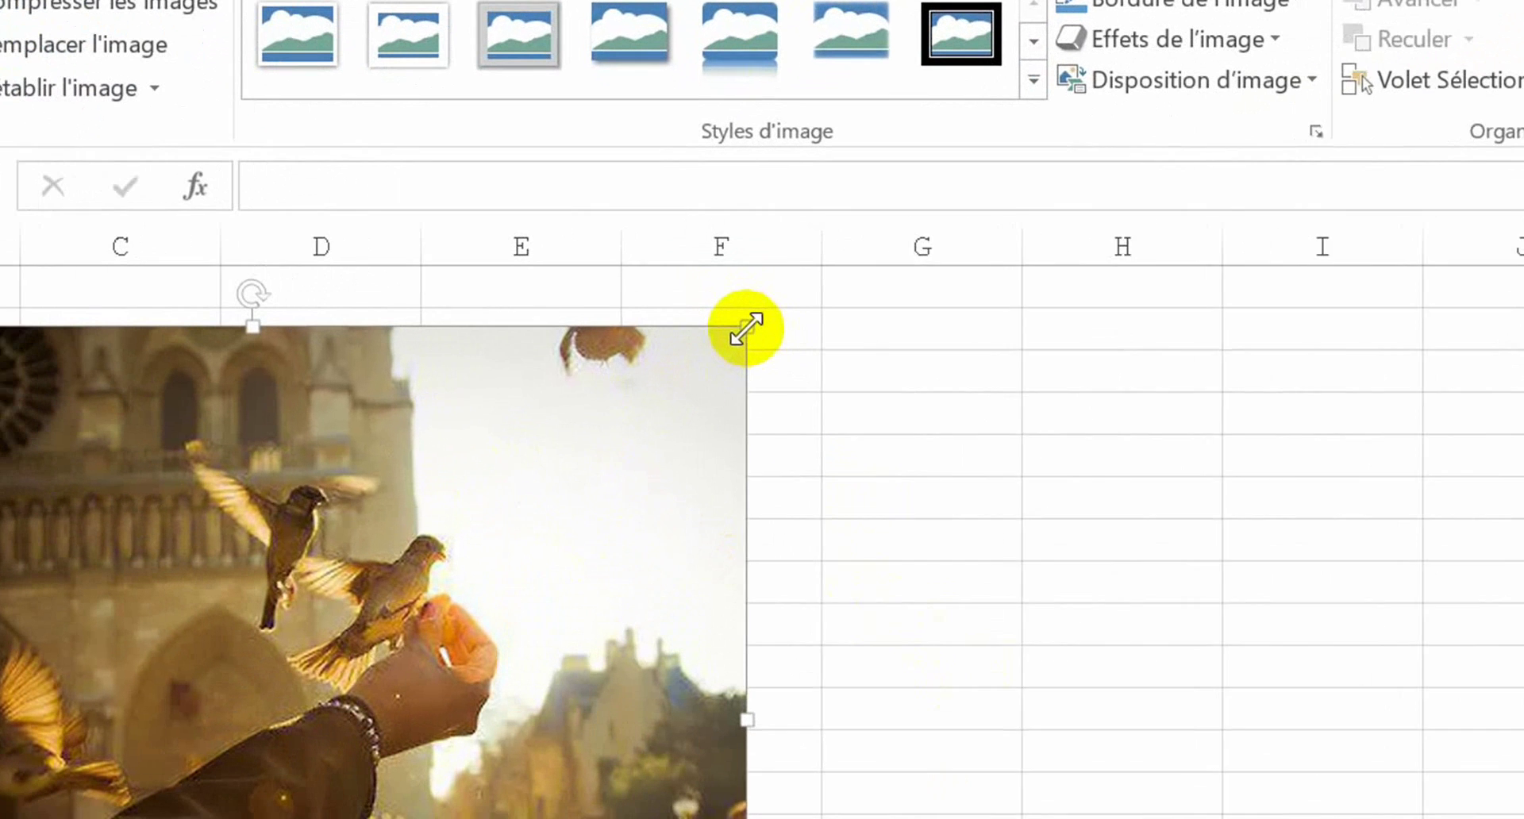
left_click_drag(729, 288, 228, 624)
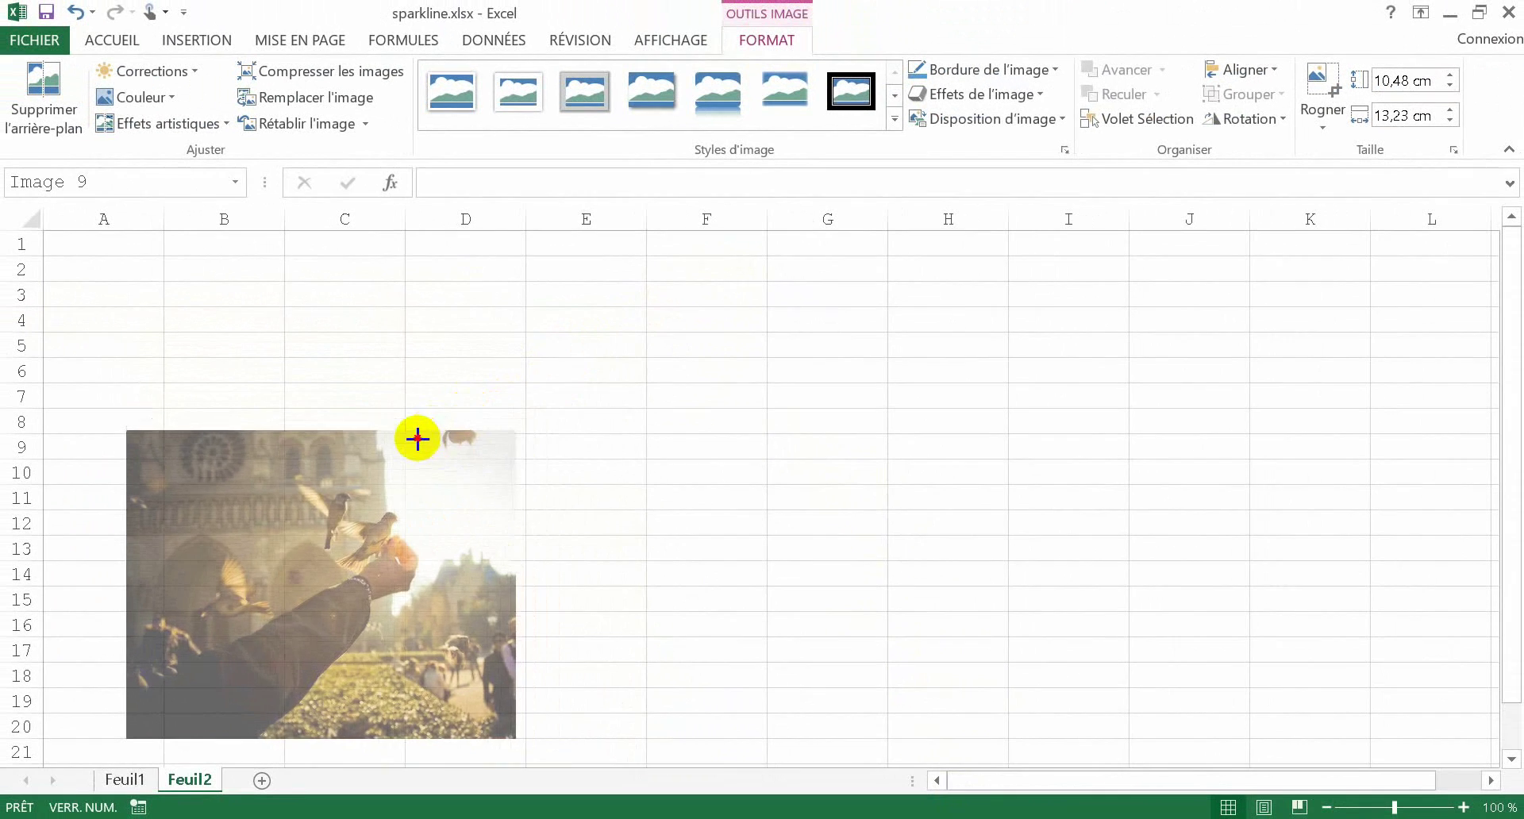
left_click_drag(418, 438, 492, 426)
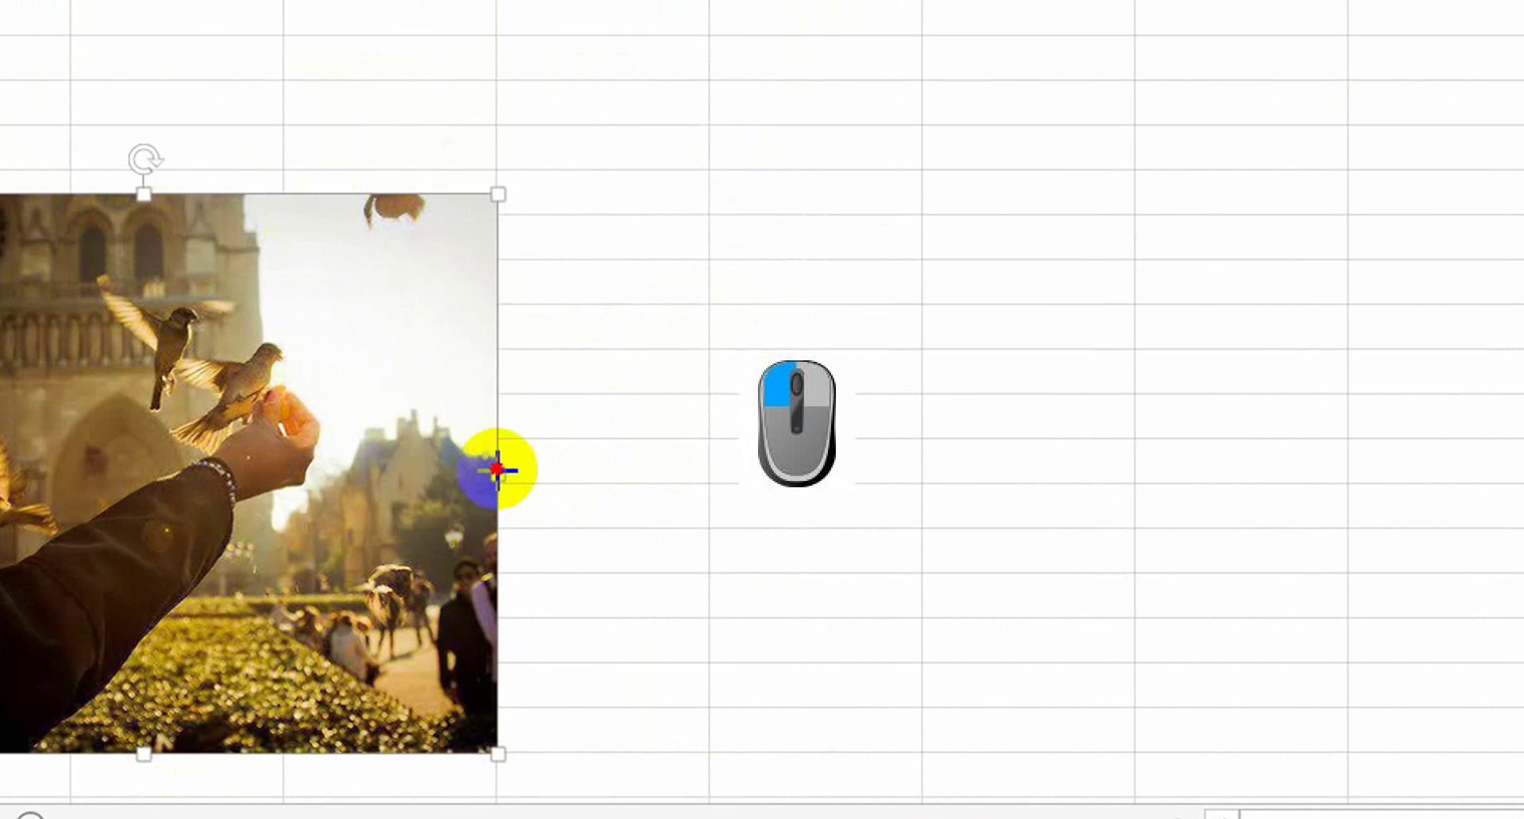
left_click_drag(497, 470, 359, 475)
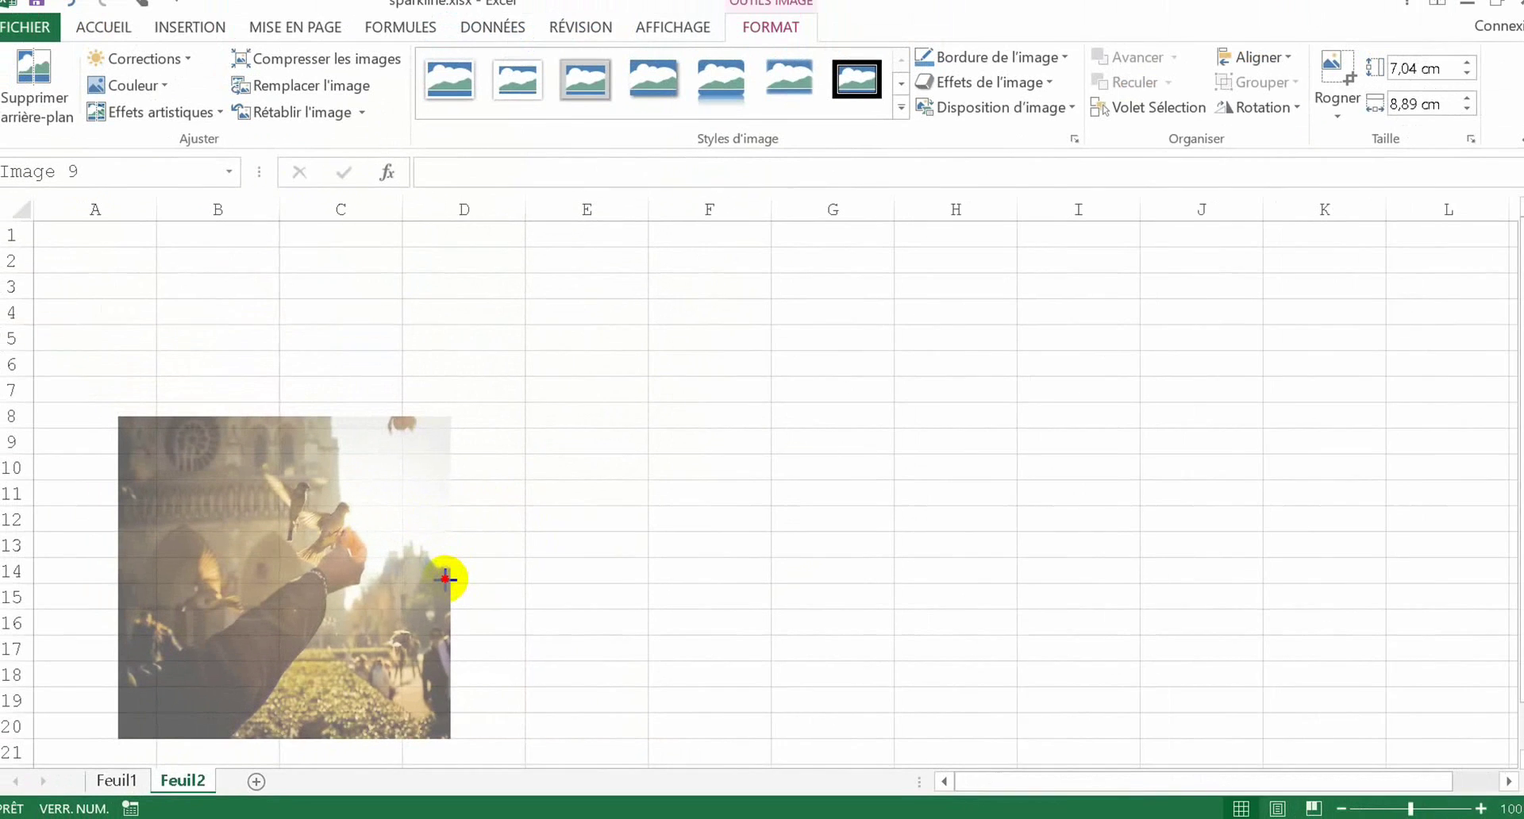
left_click_drag(446, 579, 466, 581)
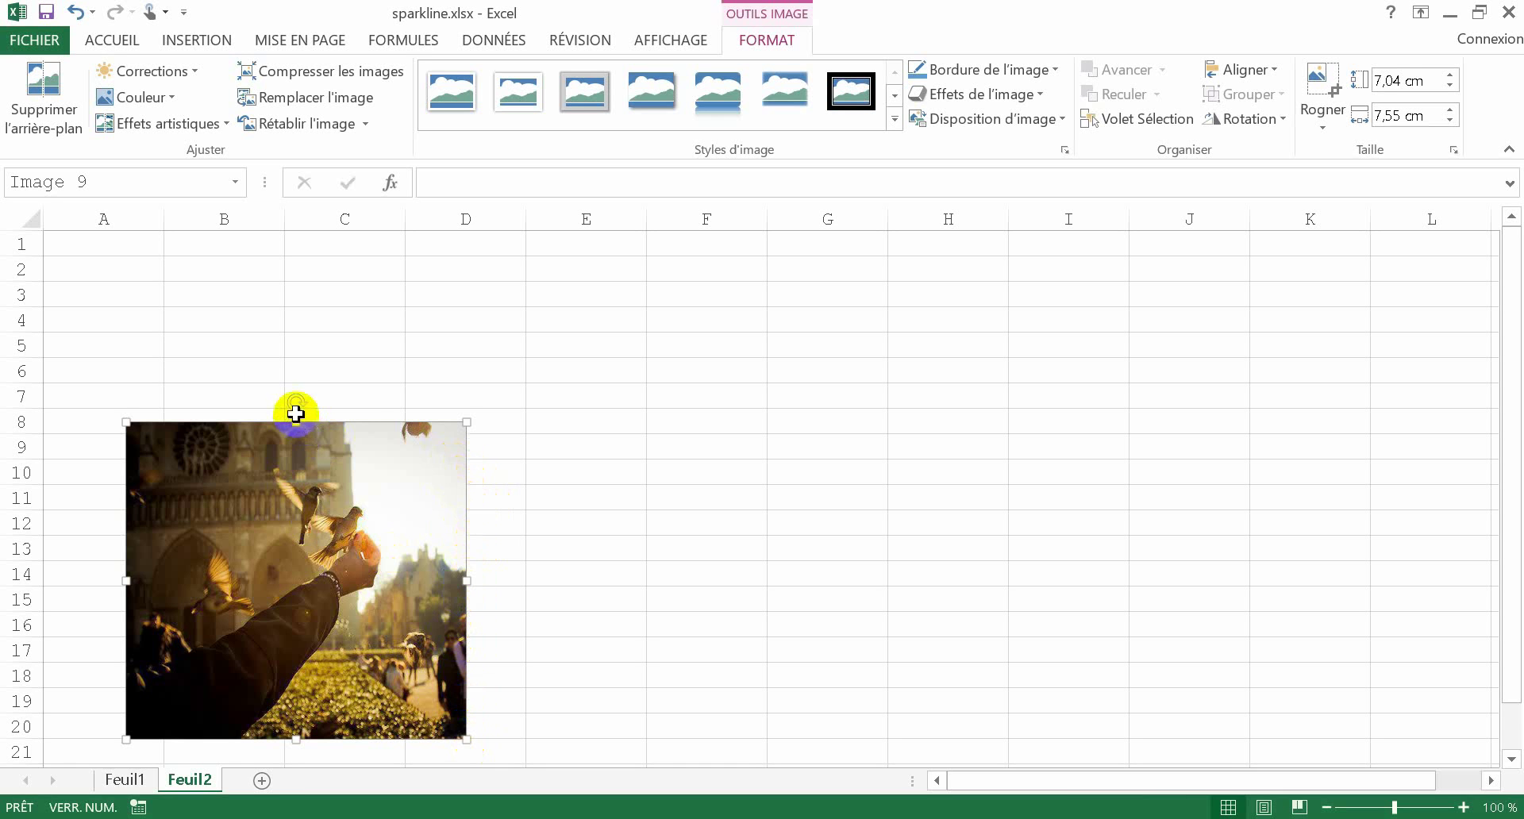
- Try rotating the picture freely with its rotation handle
mouse_move(296, 401)
left_mouse_down()
mouse_move(353, 426)
mouse_move(378, 501)
mouse_move(392, 470)
mouse_move(344, 405)
mouse_move(194, 432)
mouse_move(262, 608)
mouse_move(433, 495)
mouse_move(298, 403)
left_mouse_up()
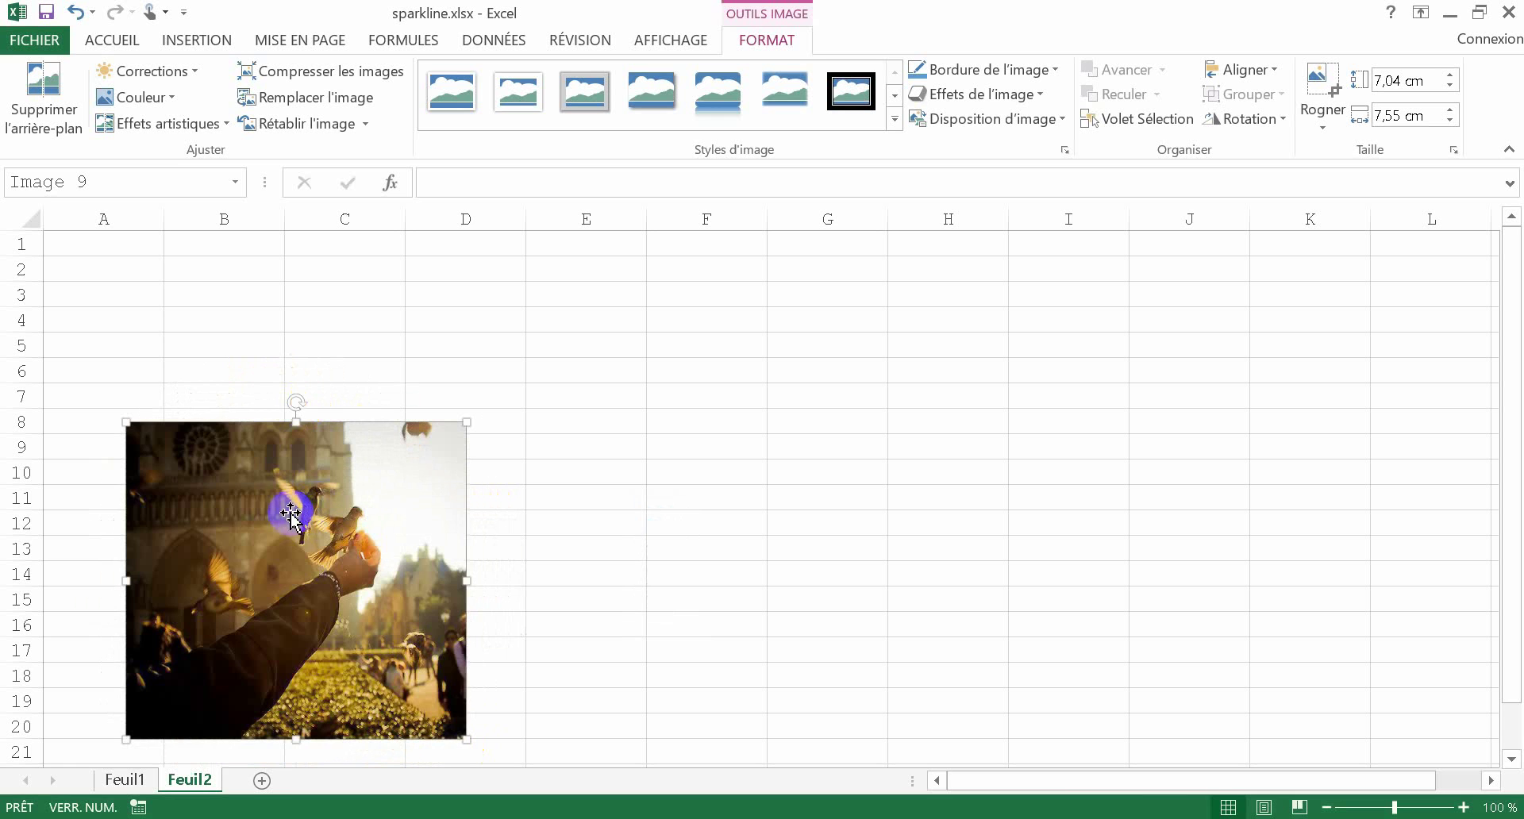
left_click(294, 403)
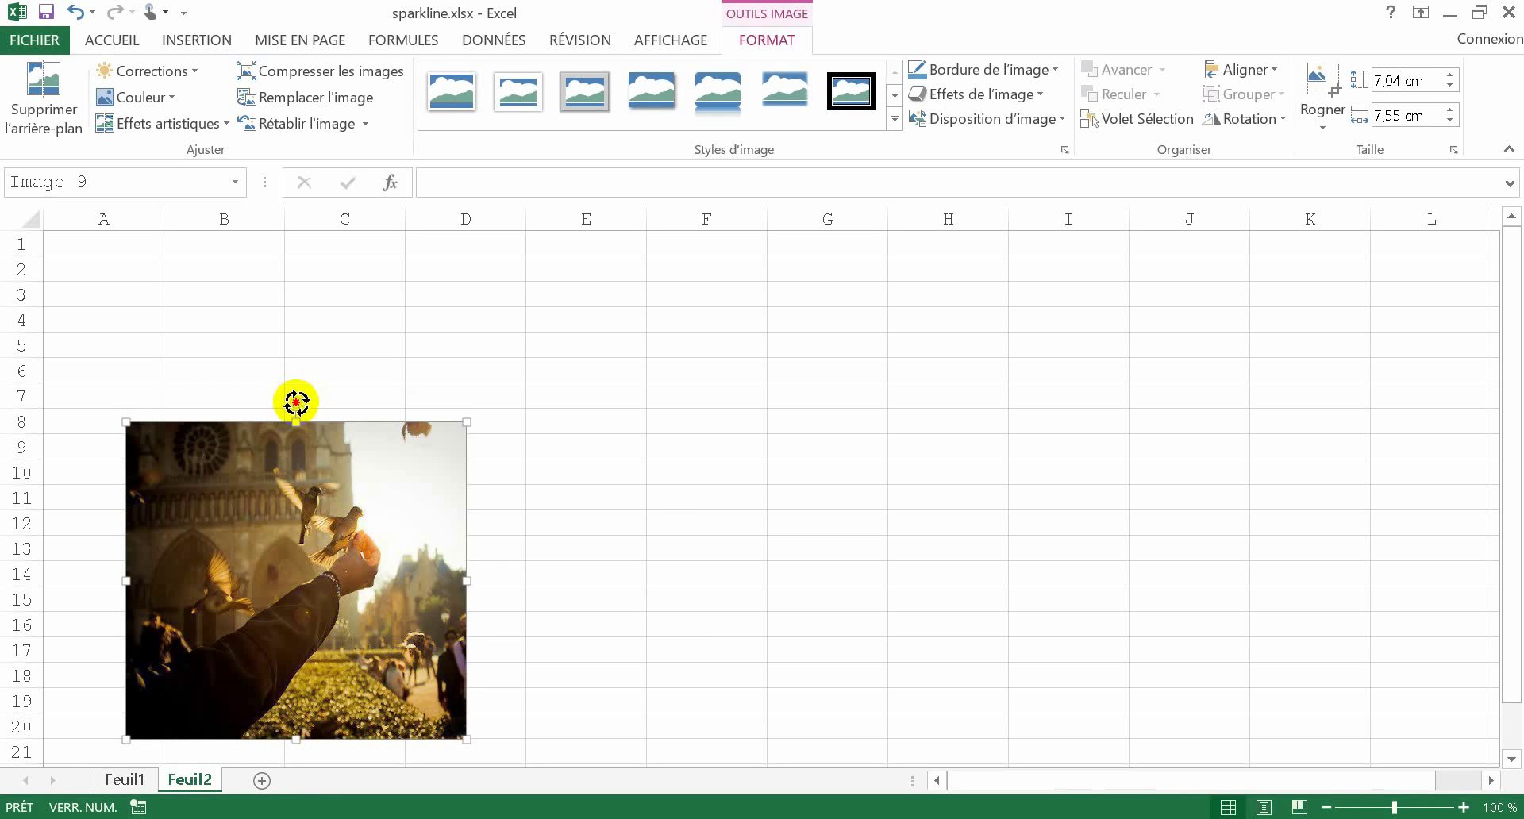
left_click_drag(296, 402, 299, 454)
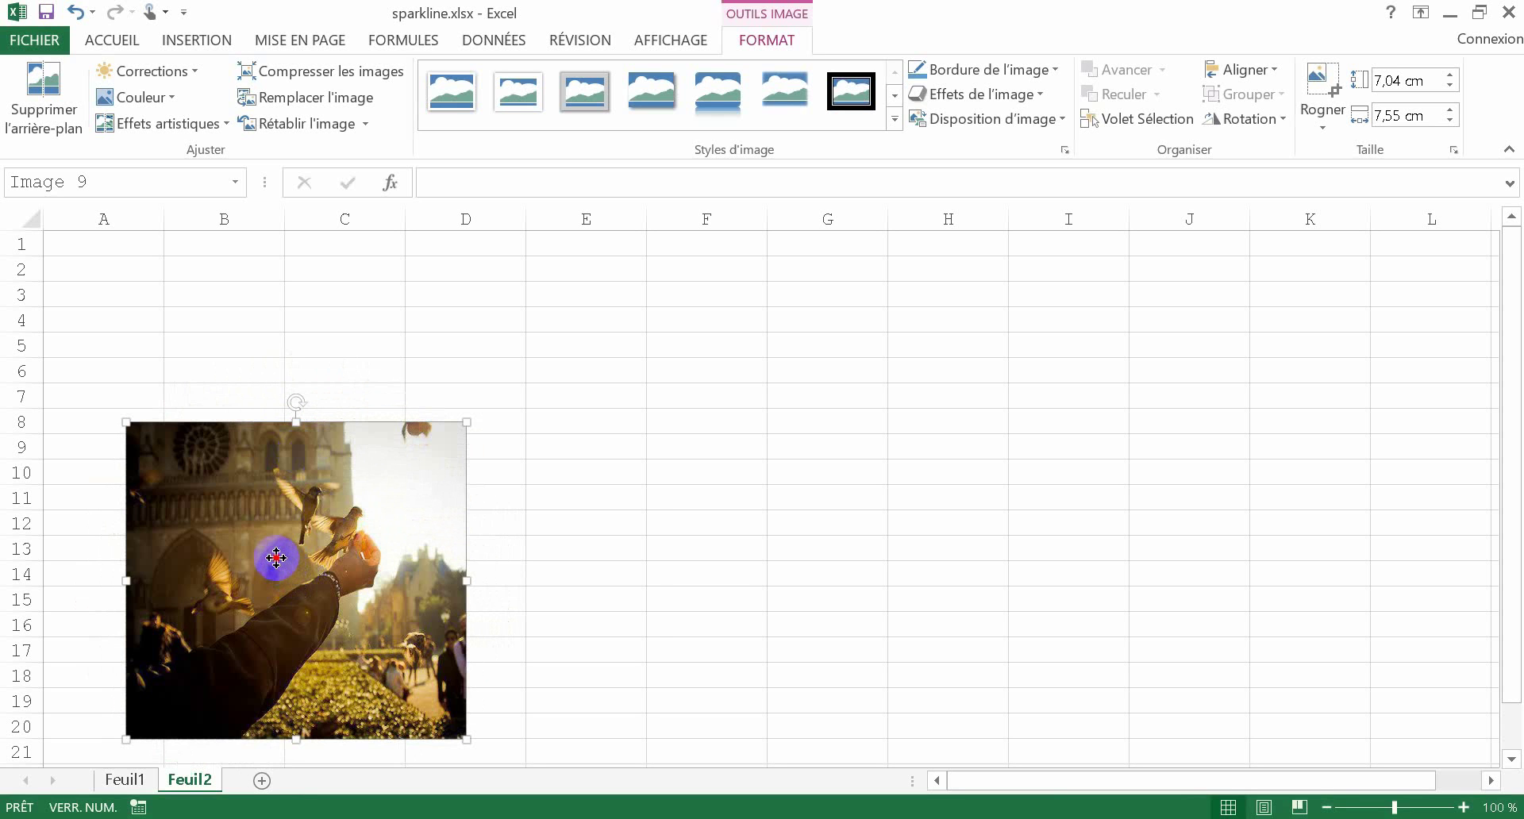
- Duplicate the bird picture and place the copy beside the original, level with it, across columns D to G
left_click_drag(276, 558, 634, 560)
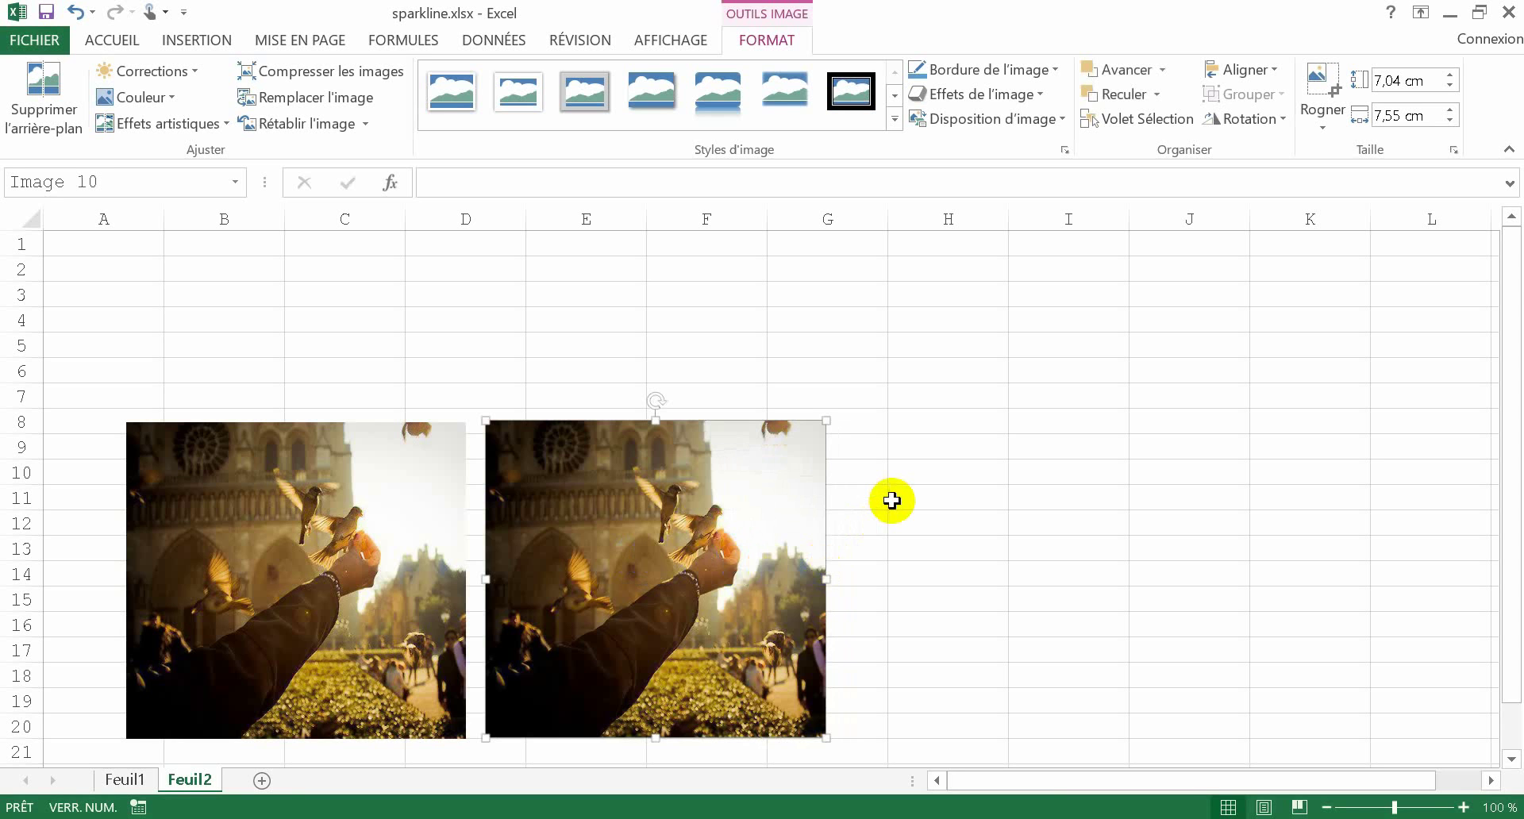
scroll(892, 500, "down", 1)
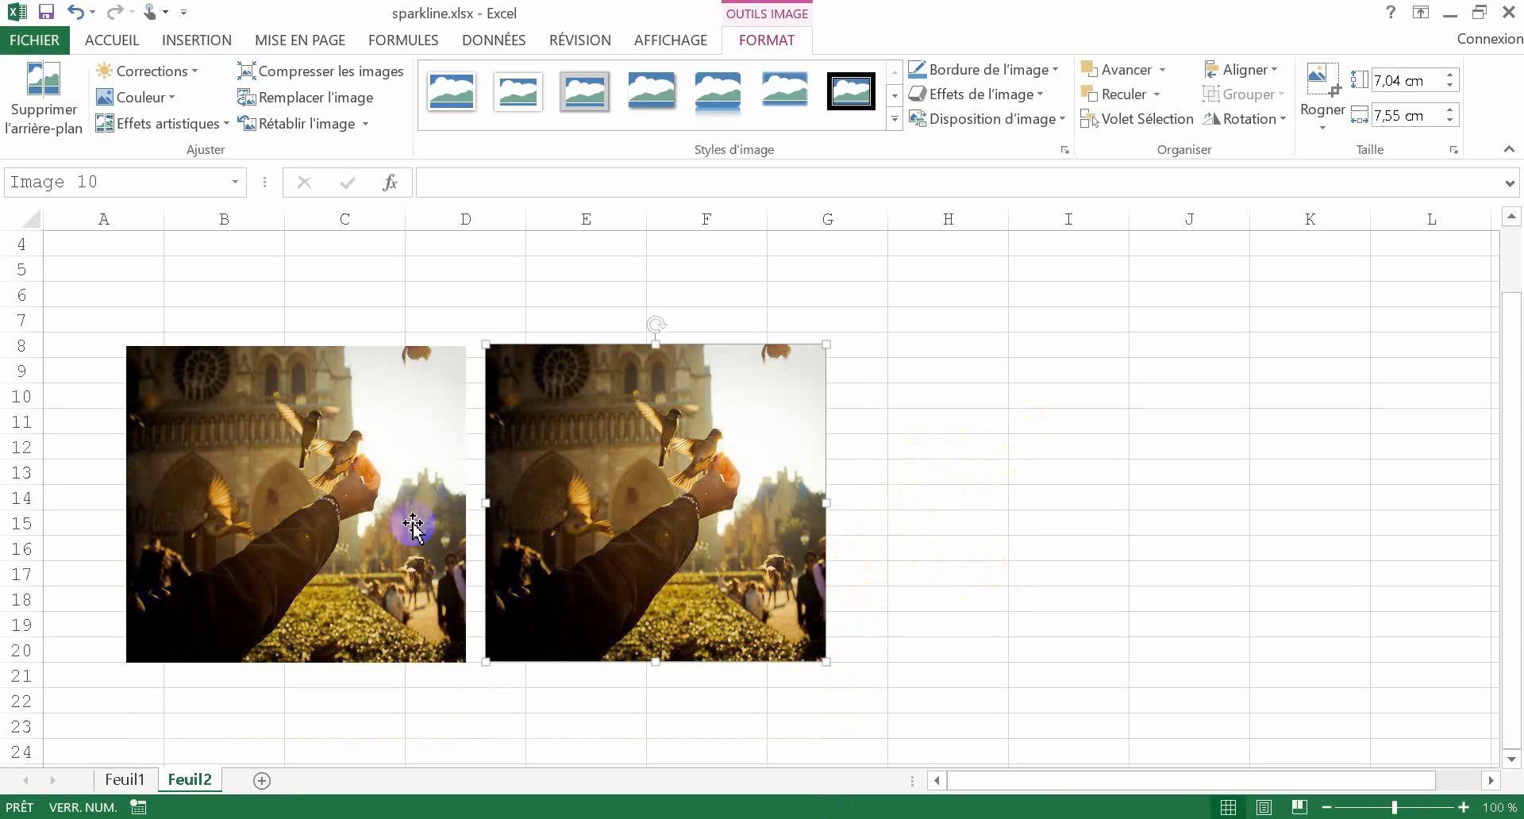
left_click(994, 455)
- Select both bird pictures and group them into one object
left_click(667, 446)
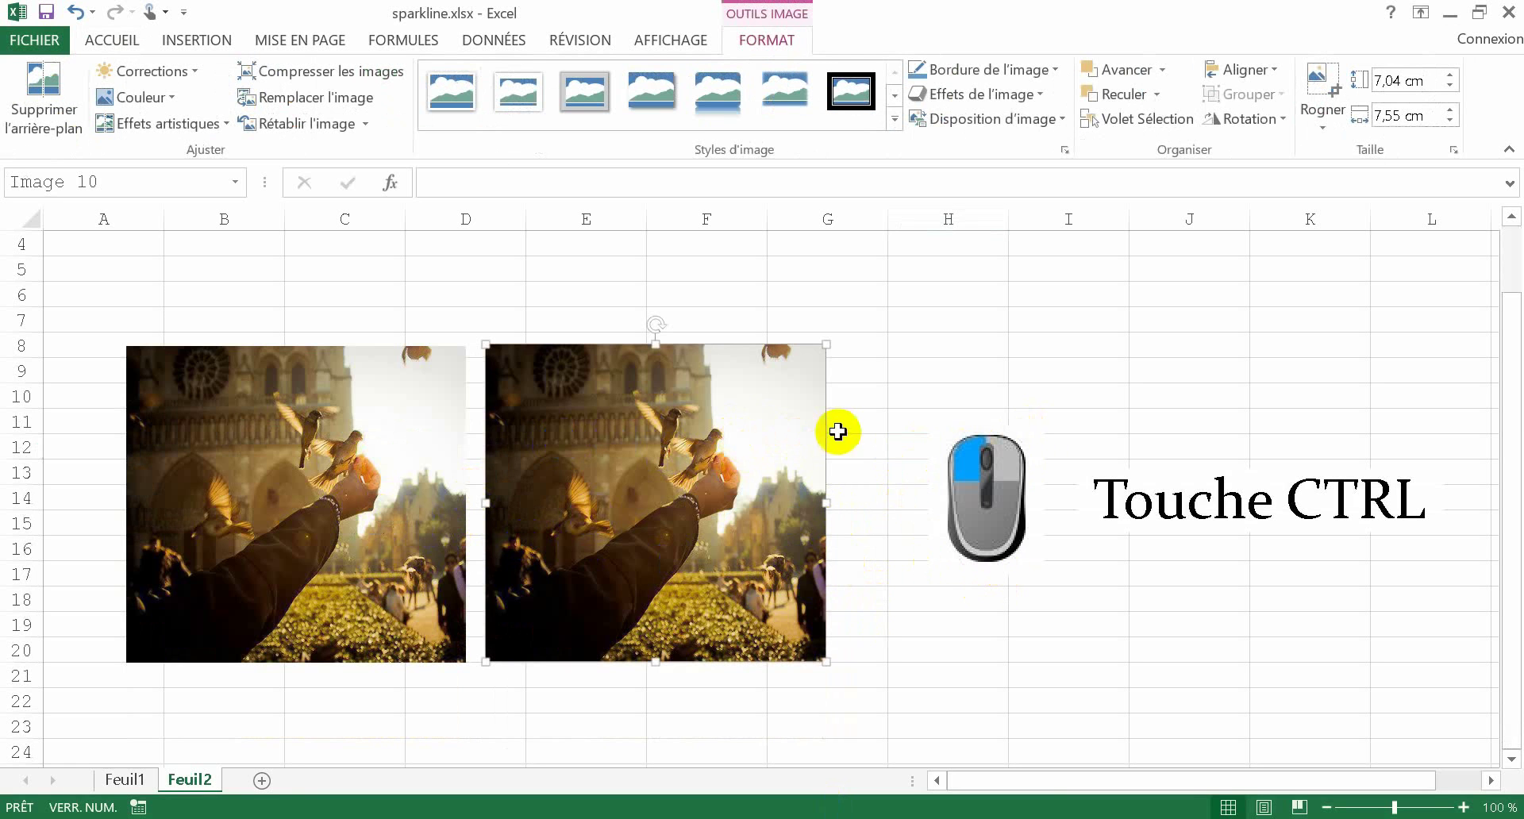
left_click(332, 462, "ctrl")
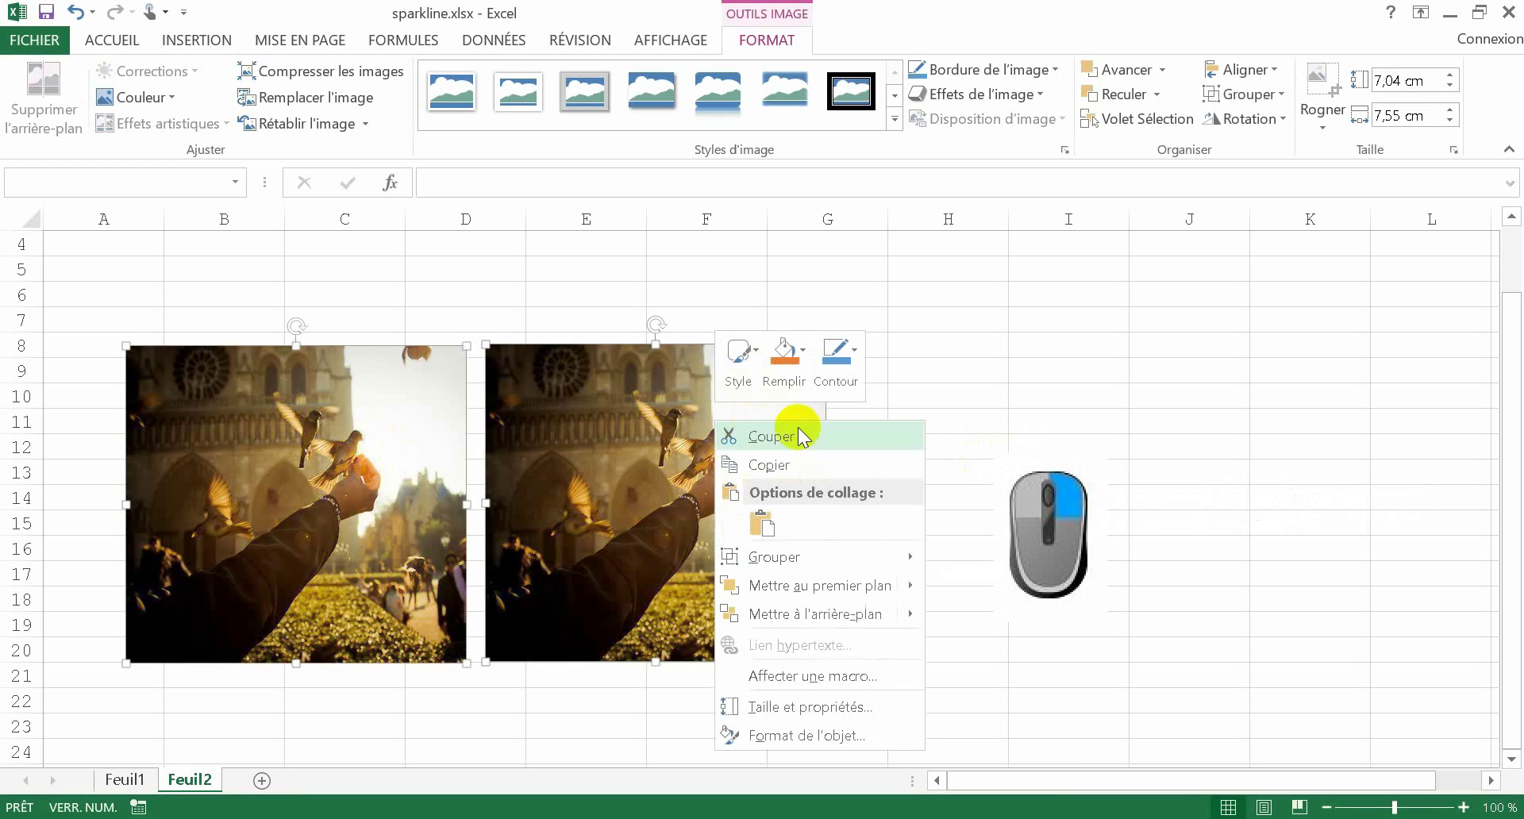
mouse_move(811, 563)
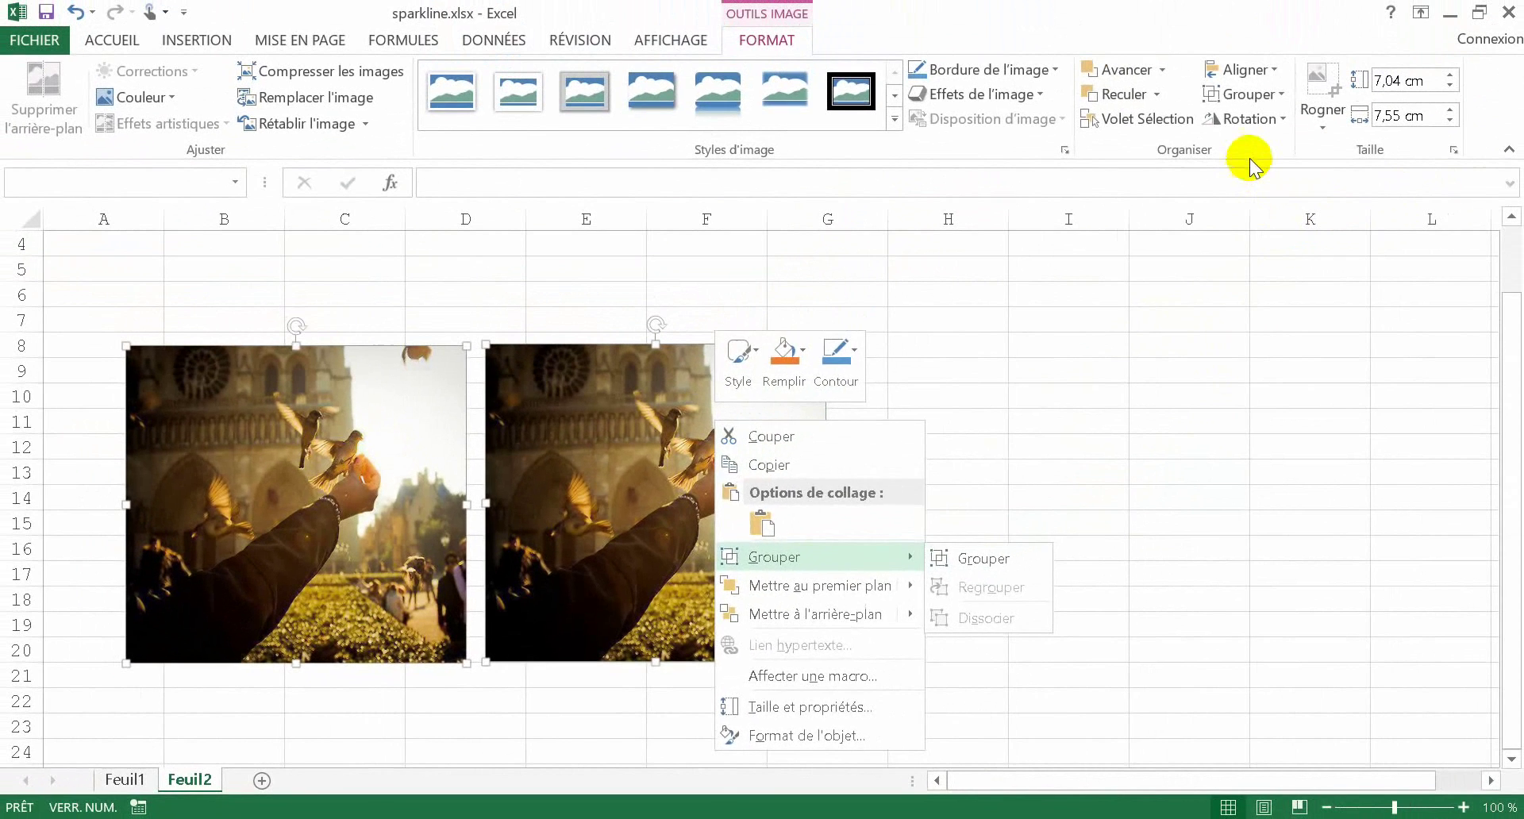
left_click(1294, 117)
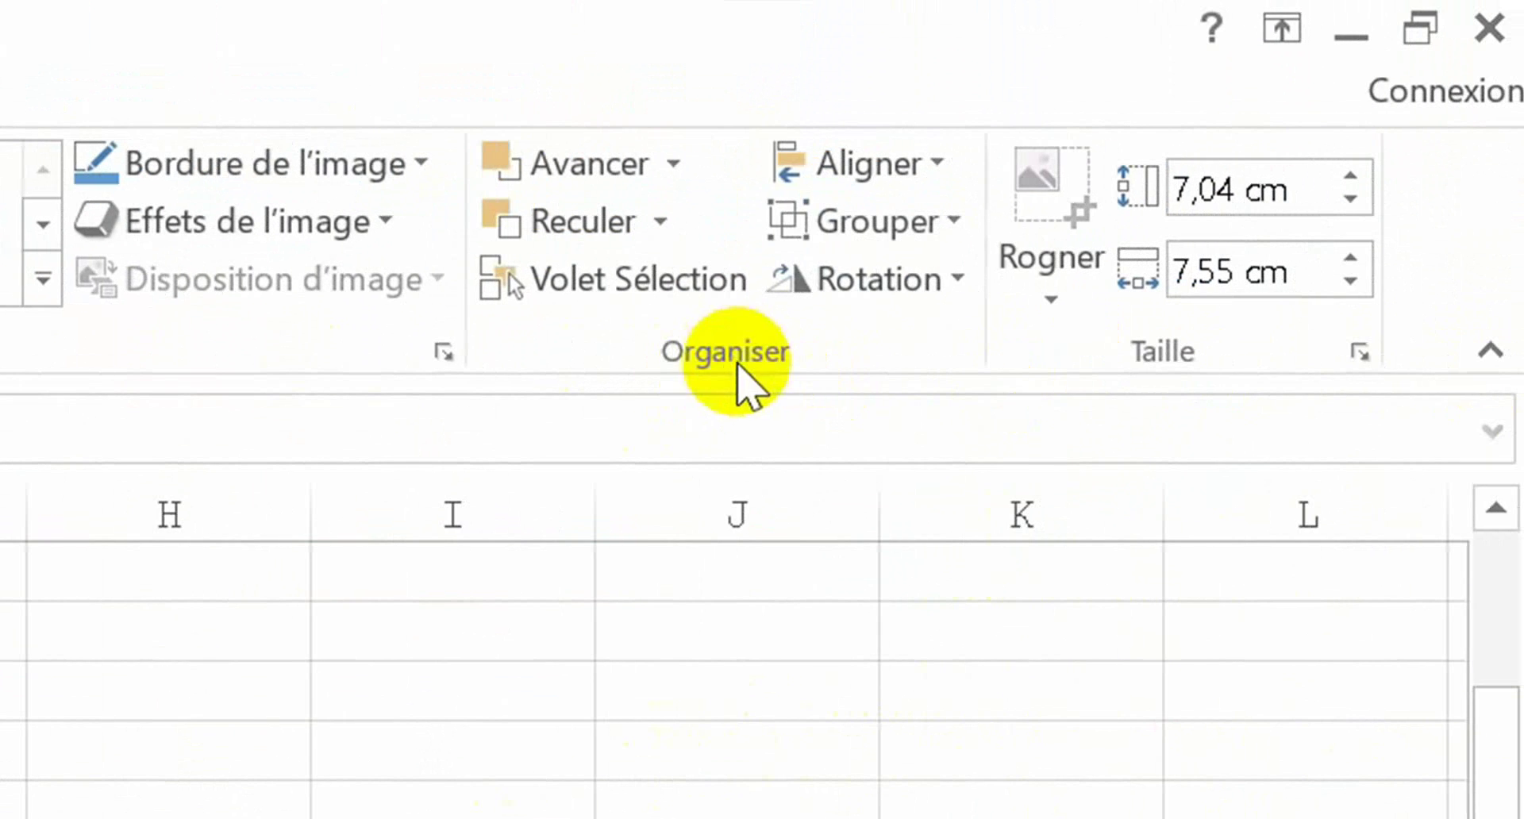
left_click(953, 221)
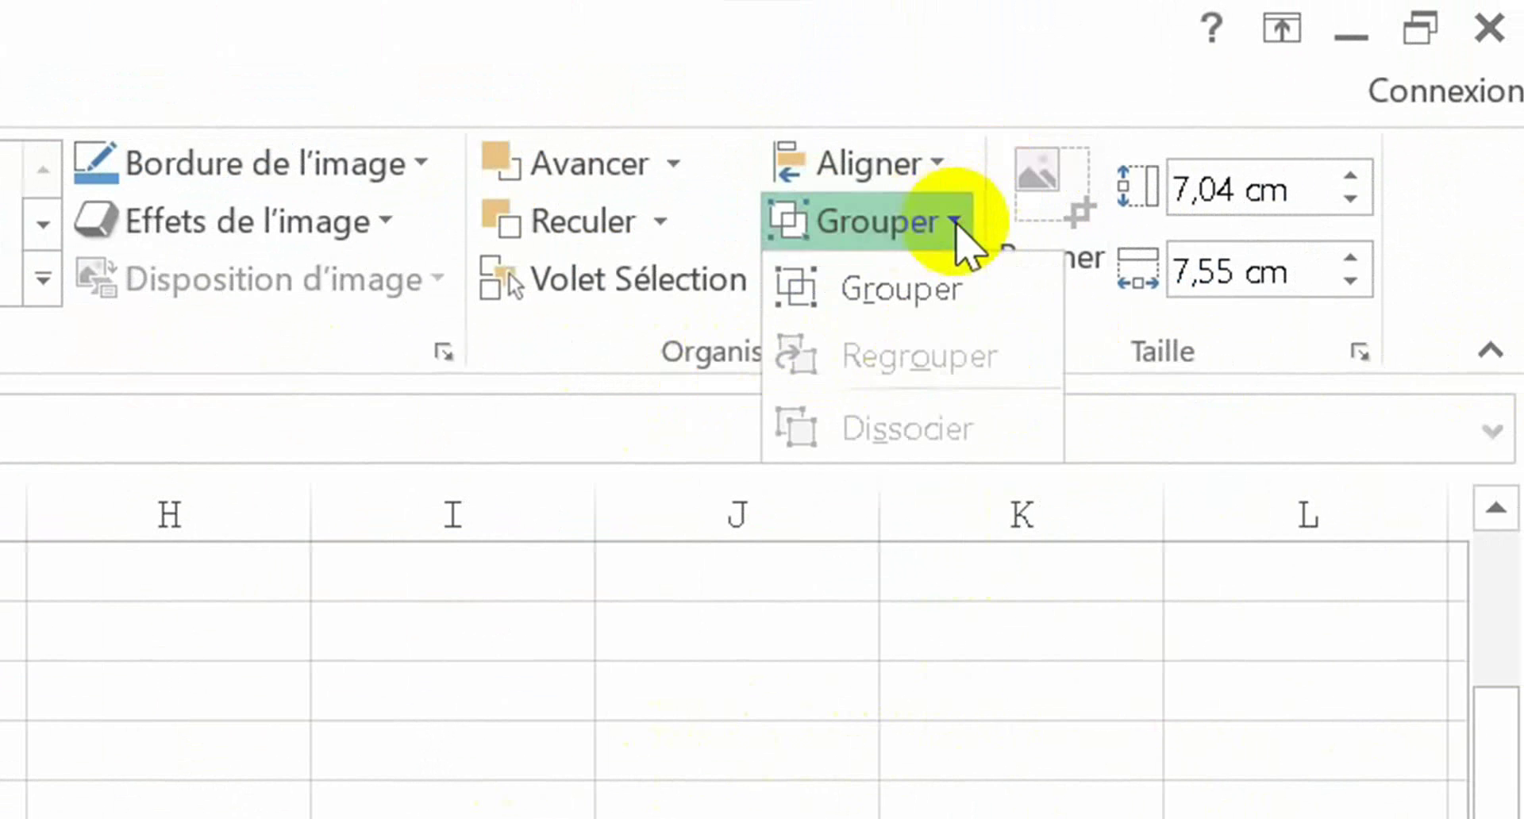
left_click(946, 266)
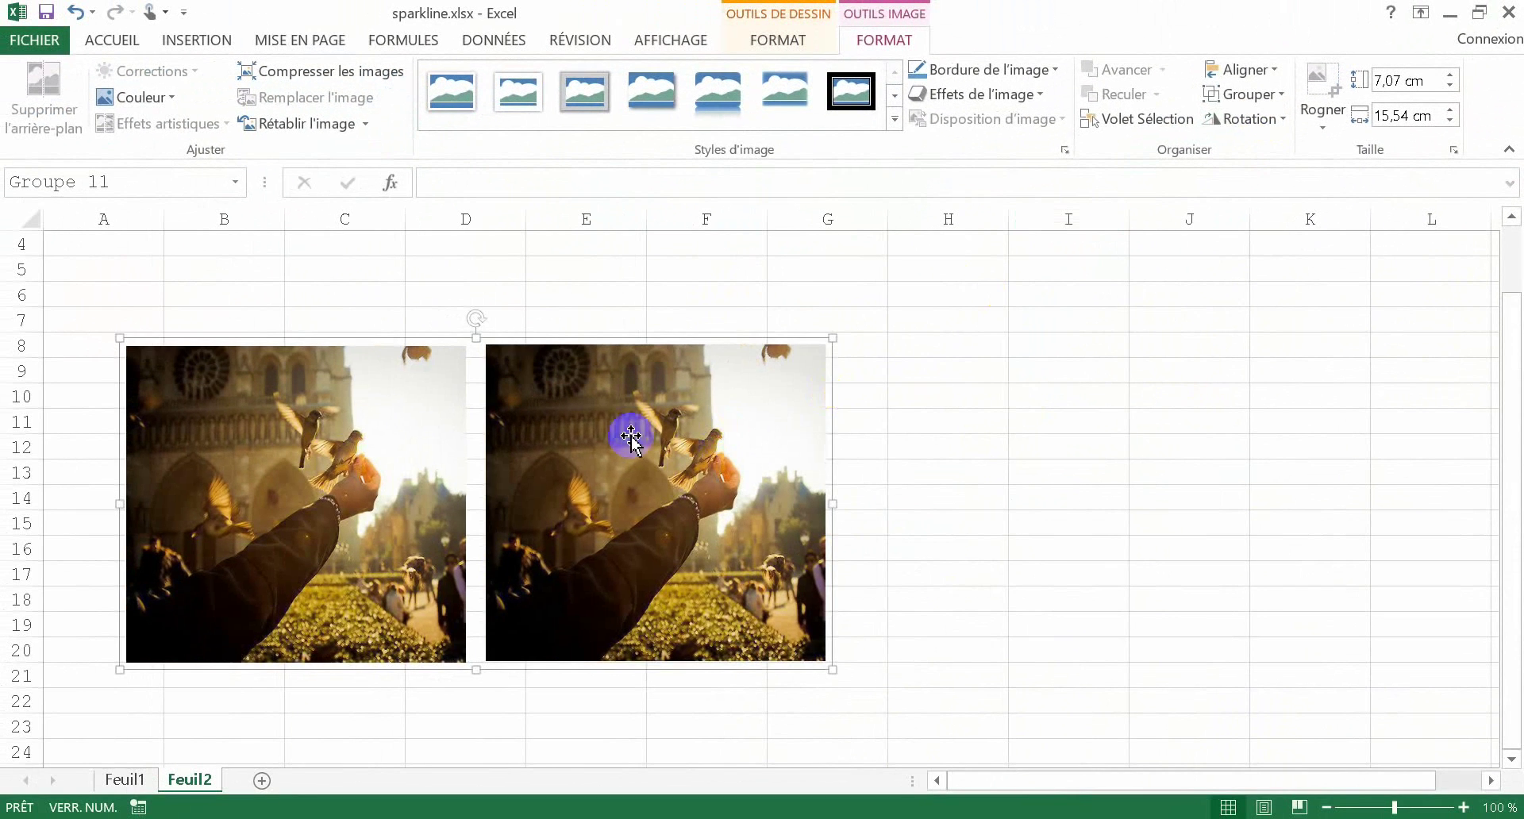
- Move the grouped pictures right so they begin in column C, and enlarge the group to about 8.06 × 17.18 cm
left_click_drag(631, 437, 956, 470)
left_click(970, 546)
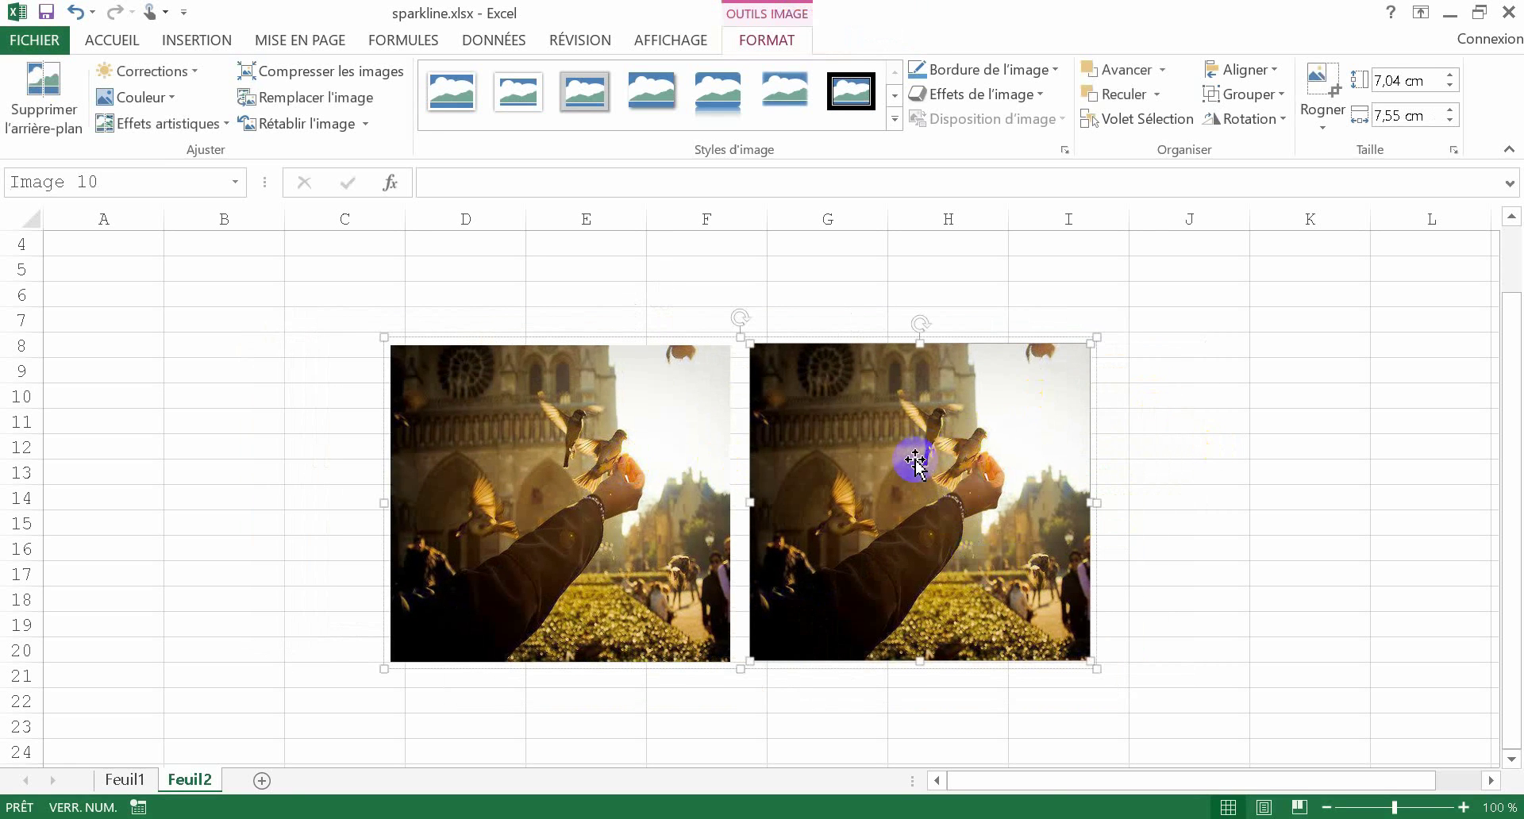
left_click(804, 324)
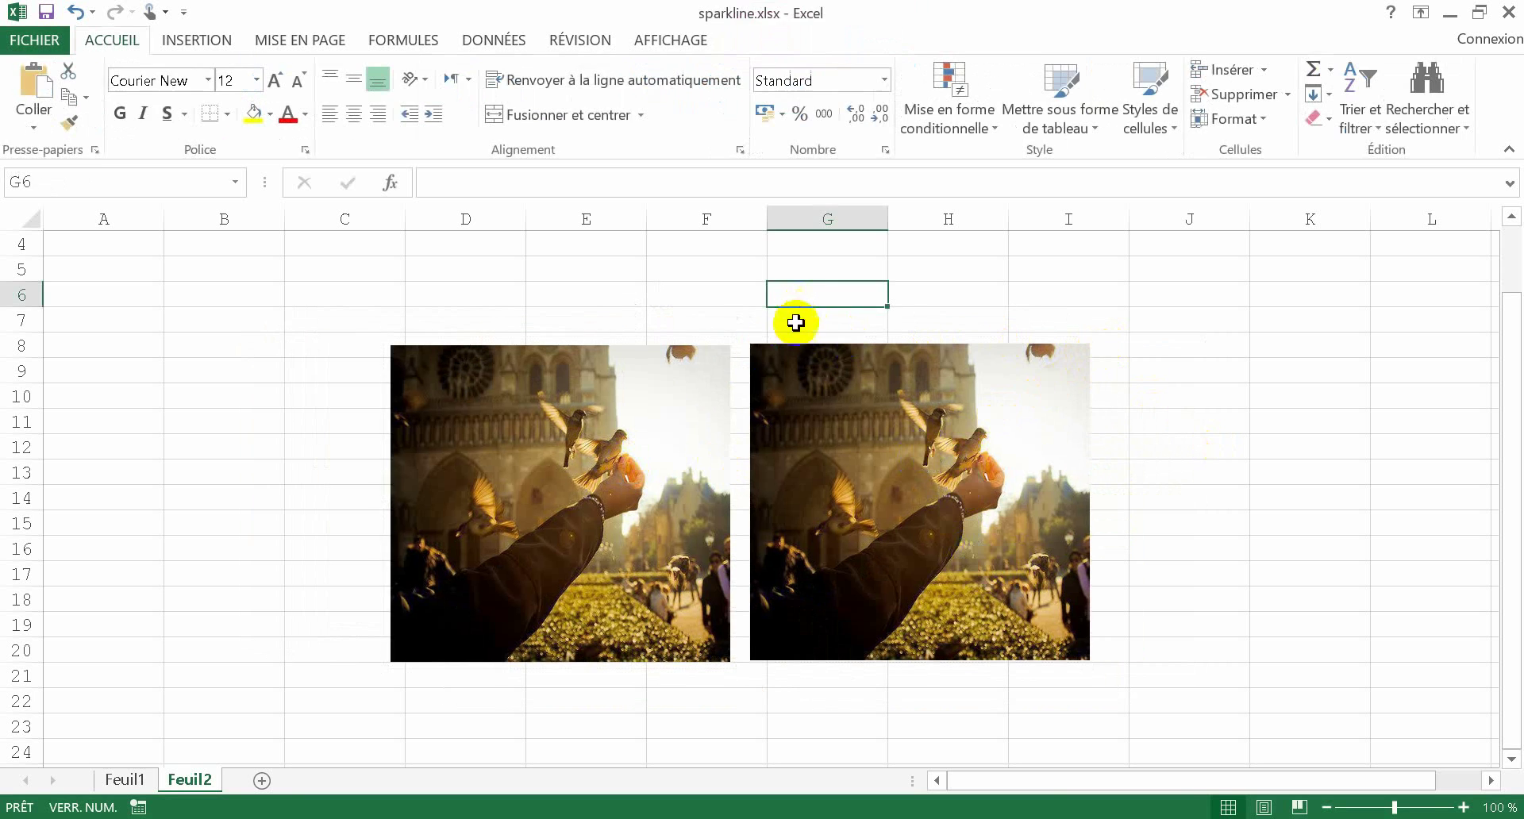
left_click(763, 347)
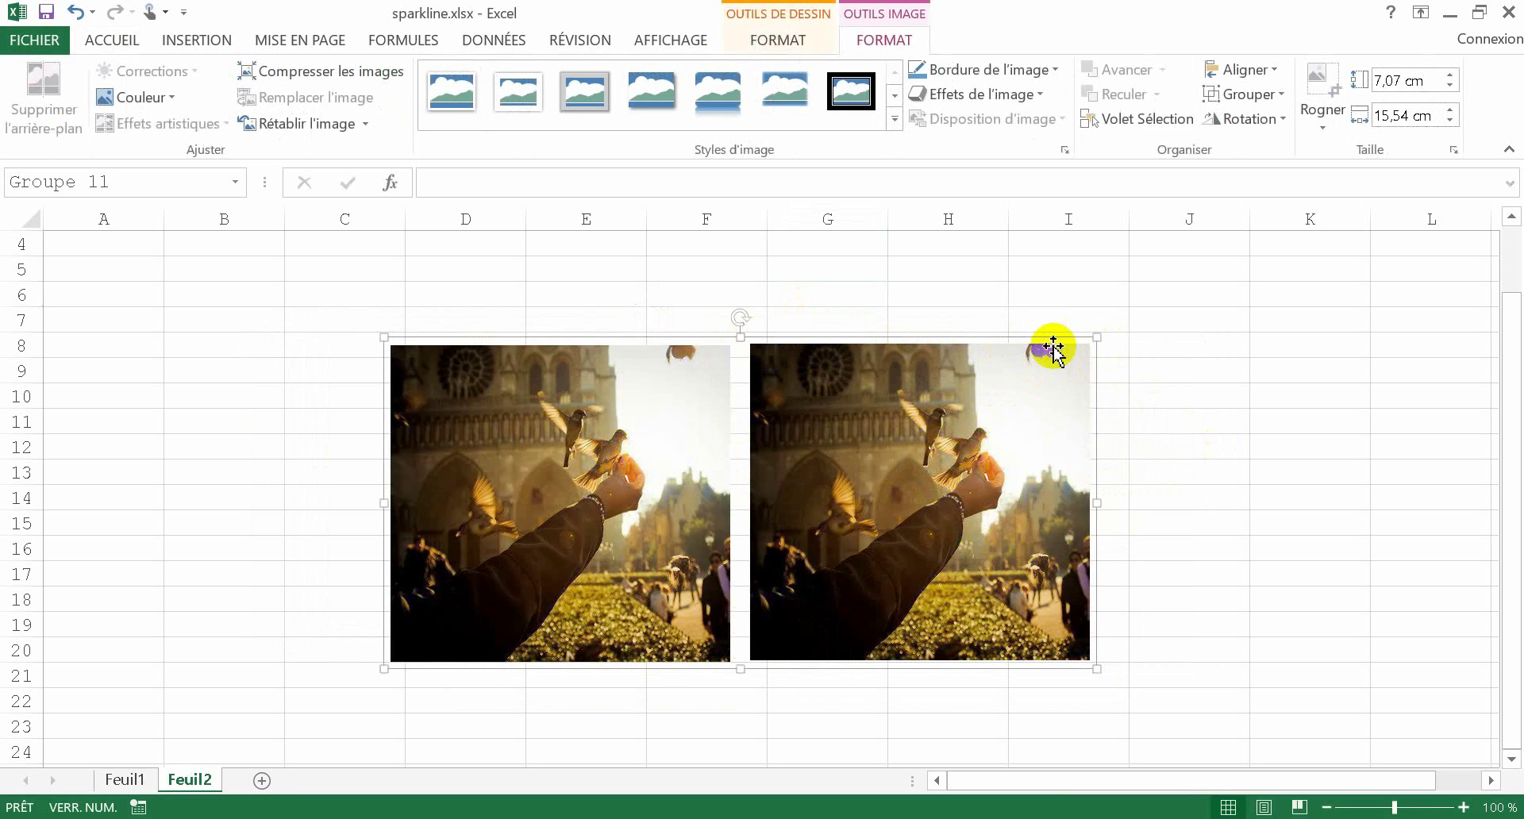
left_click_drag(1097, 337, 1166, 298)
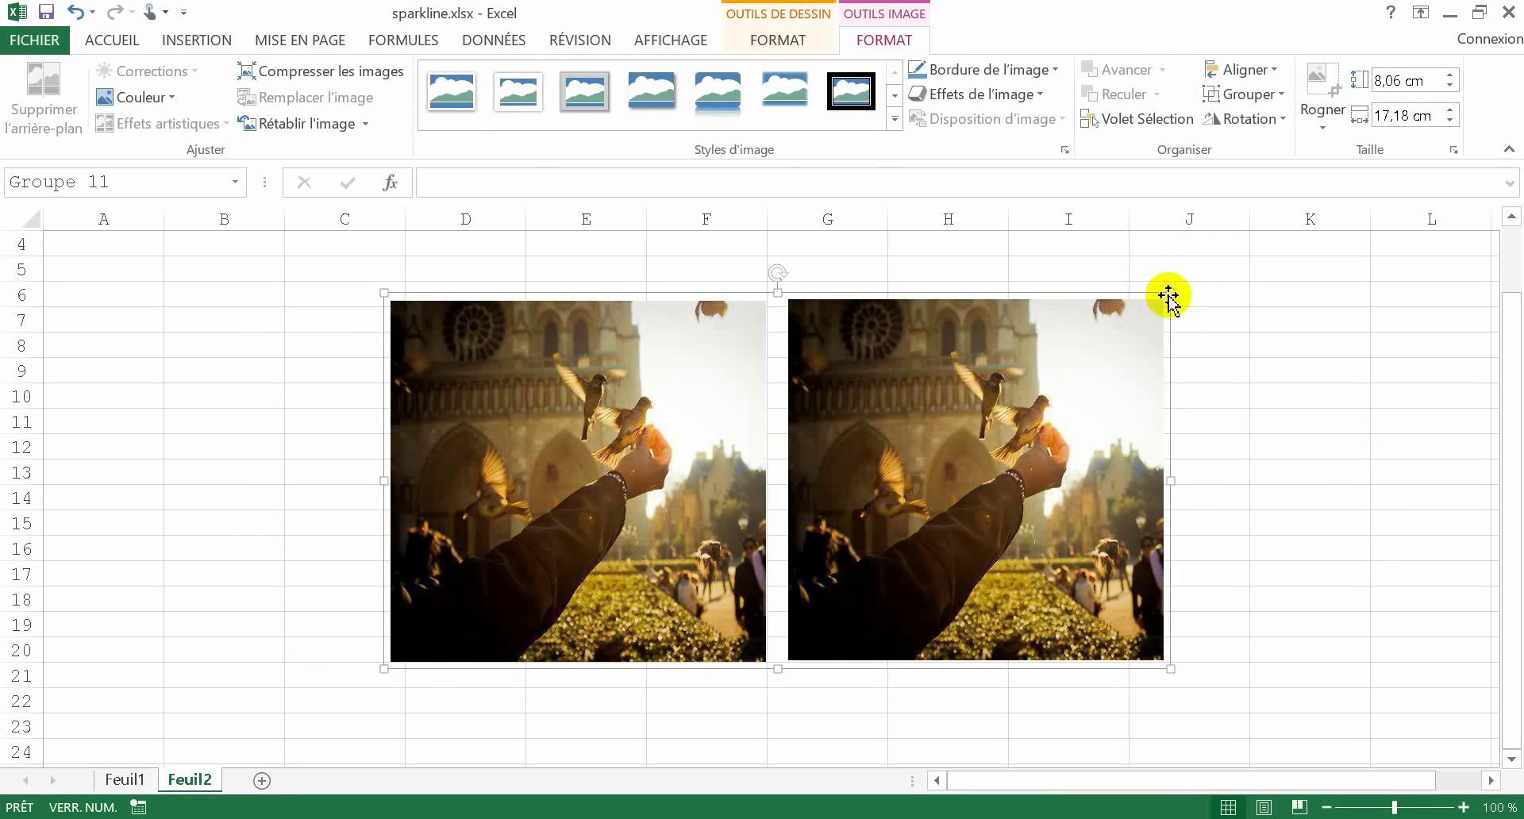
- Move only the right-hand picture within the group further right, so its left edge aligns with the start of column H
left_click(998, 349)
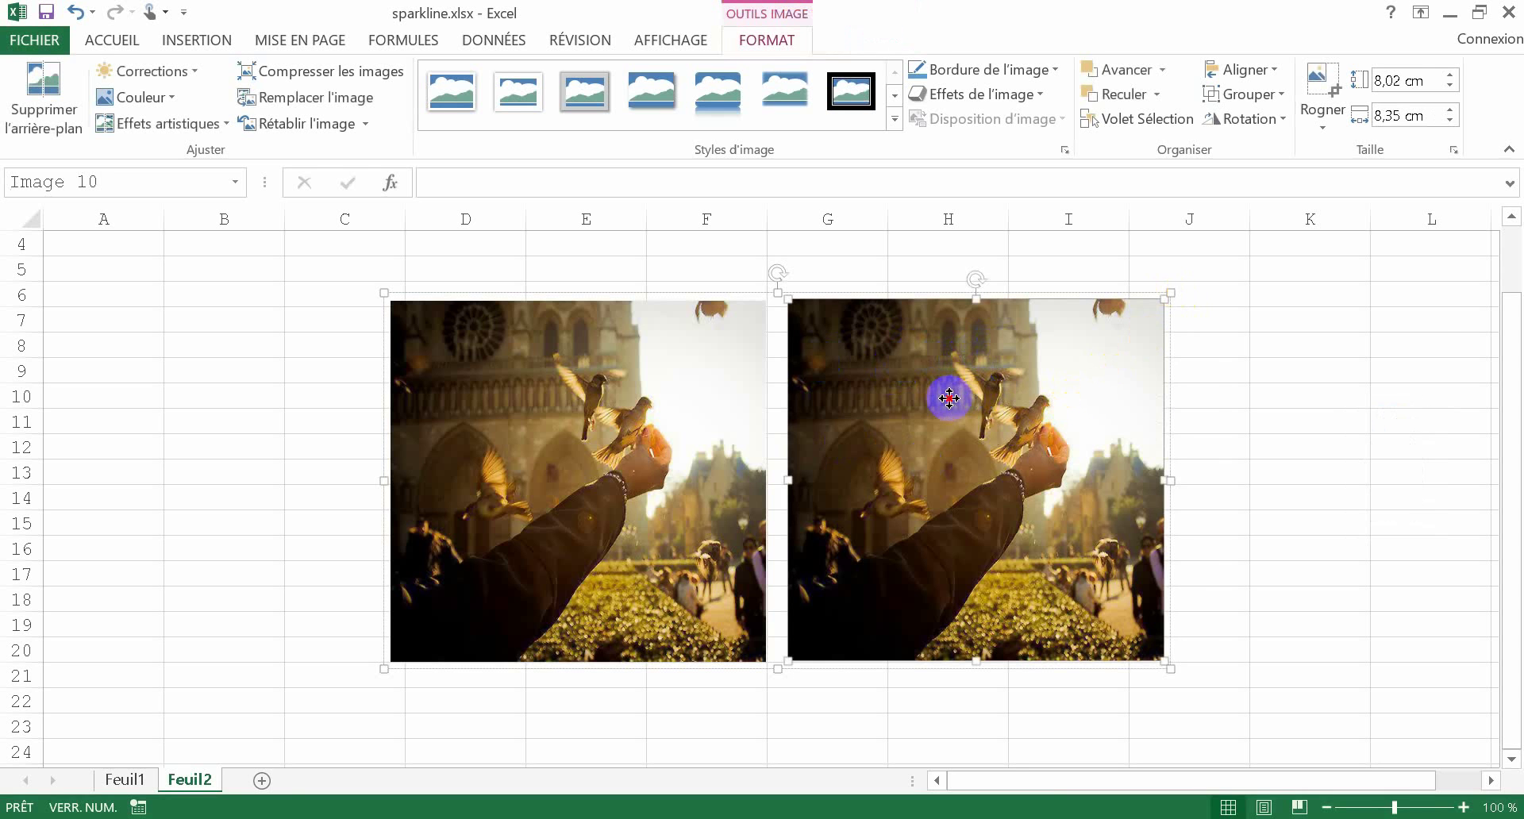
left_click_drag(949, 398, 1050, 395)
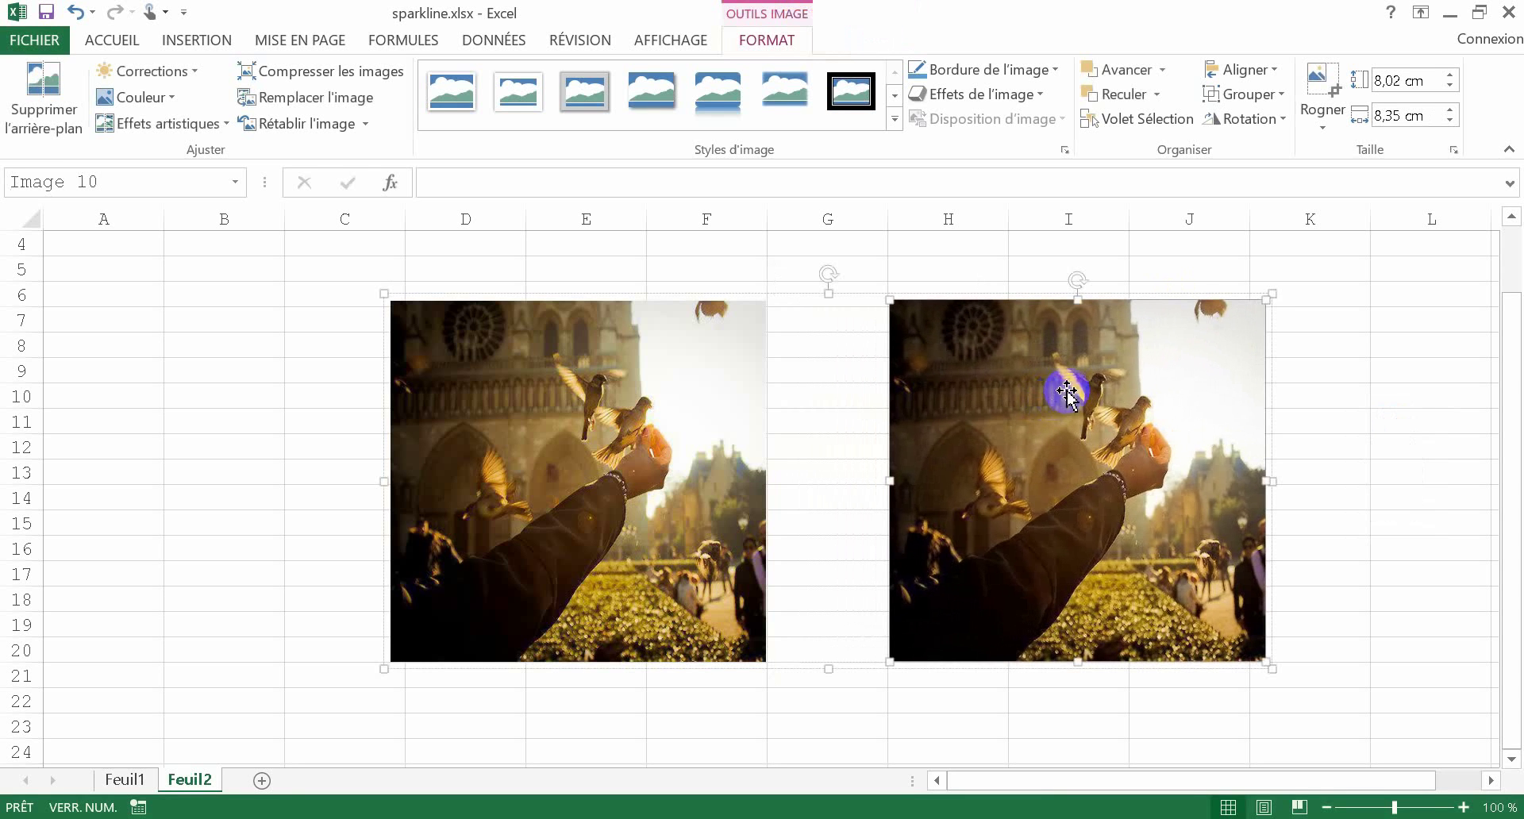
- Enlarge only the right-hand picture within the group to about 8.99 × 9.36 cm, extending it upward and across column K
left_click(1263, 301)
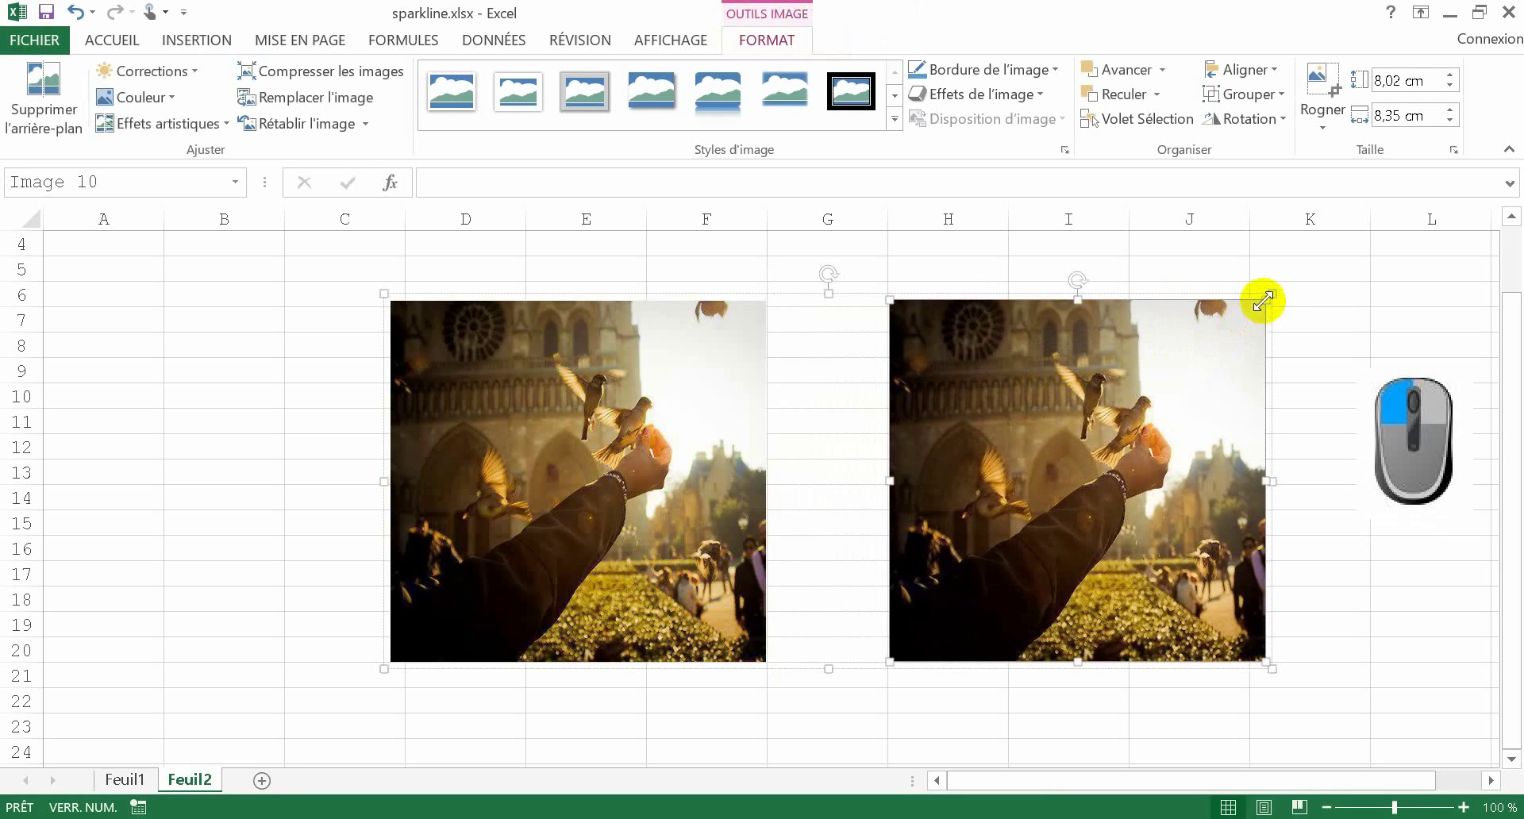
left_click_drag(1263, 301, 1247, 258)
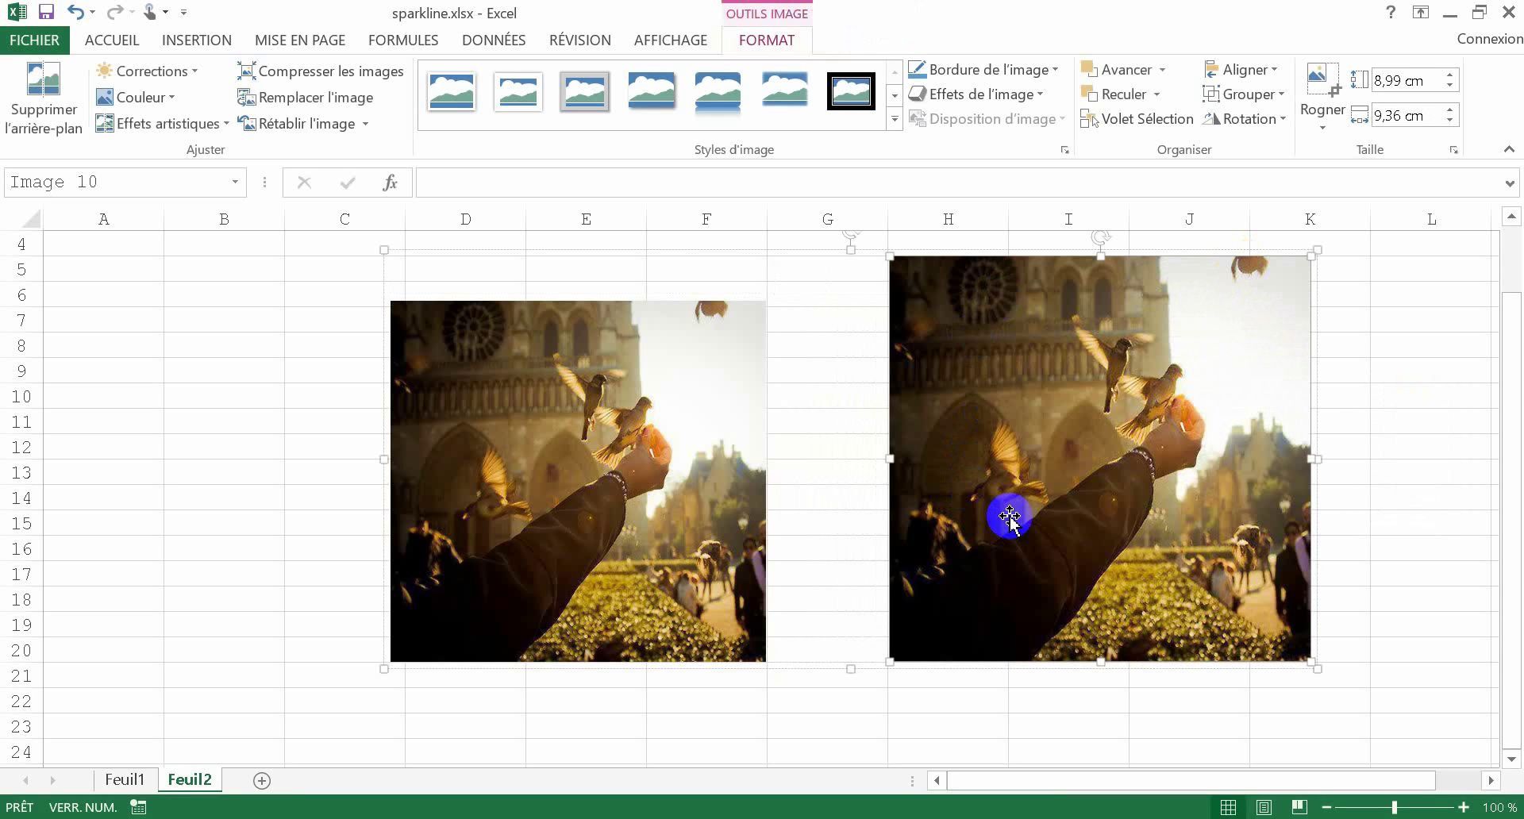
left_click(986, 455)
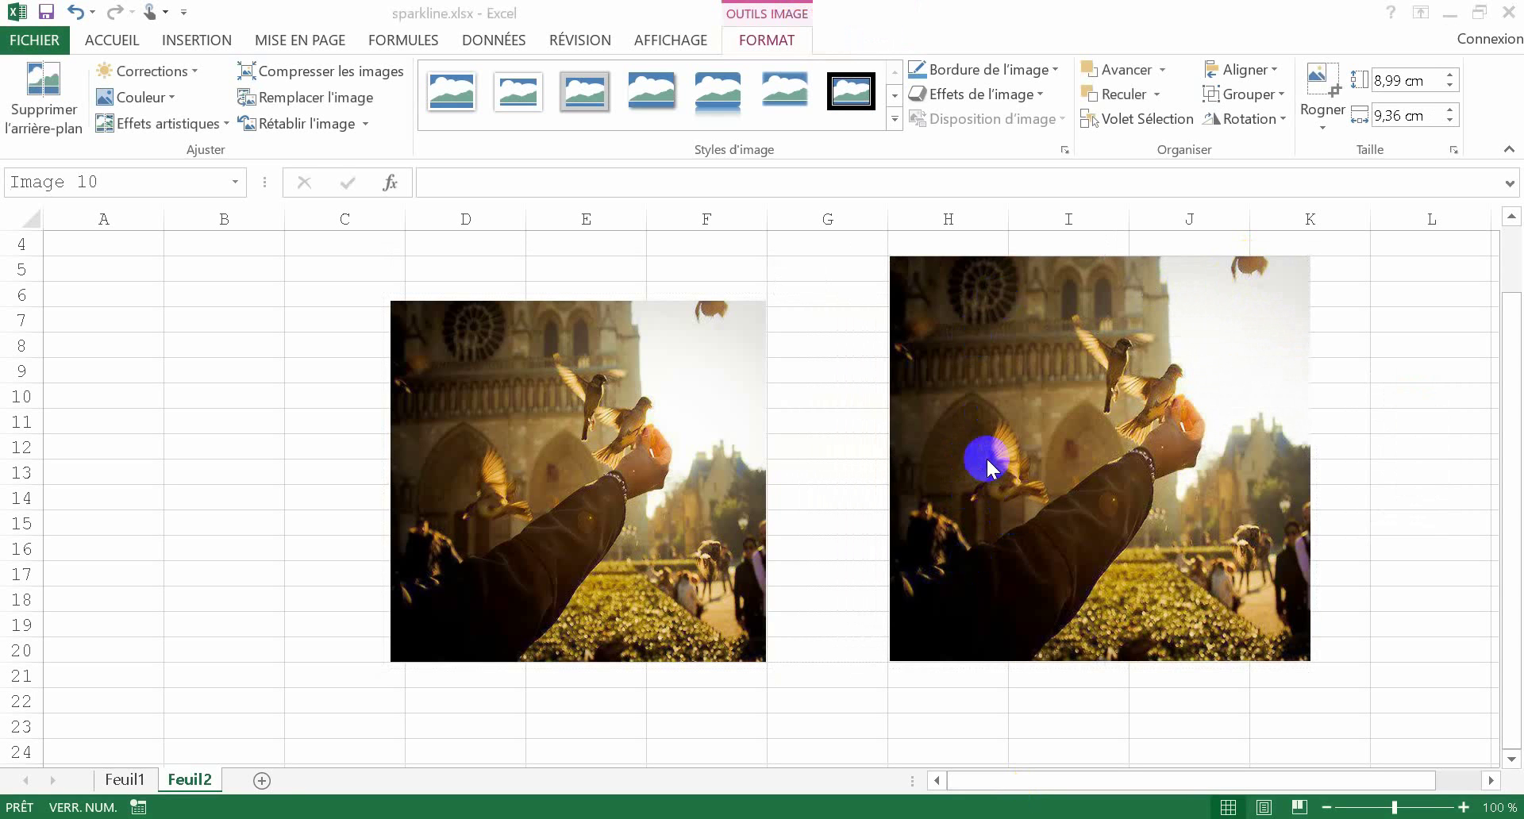
left_click(964, 430)
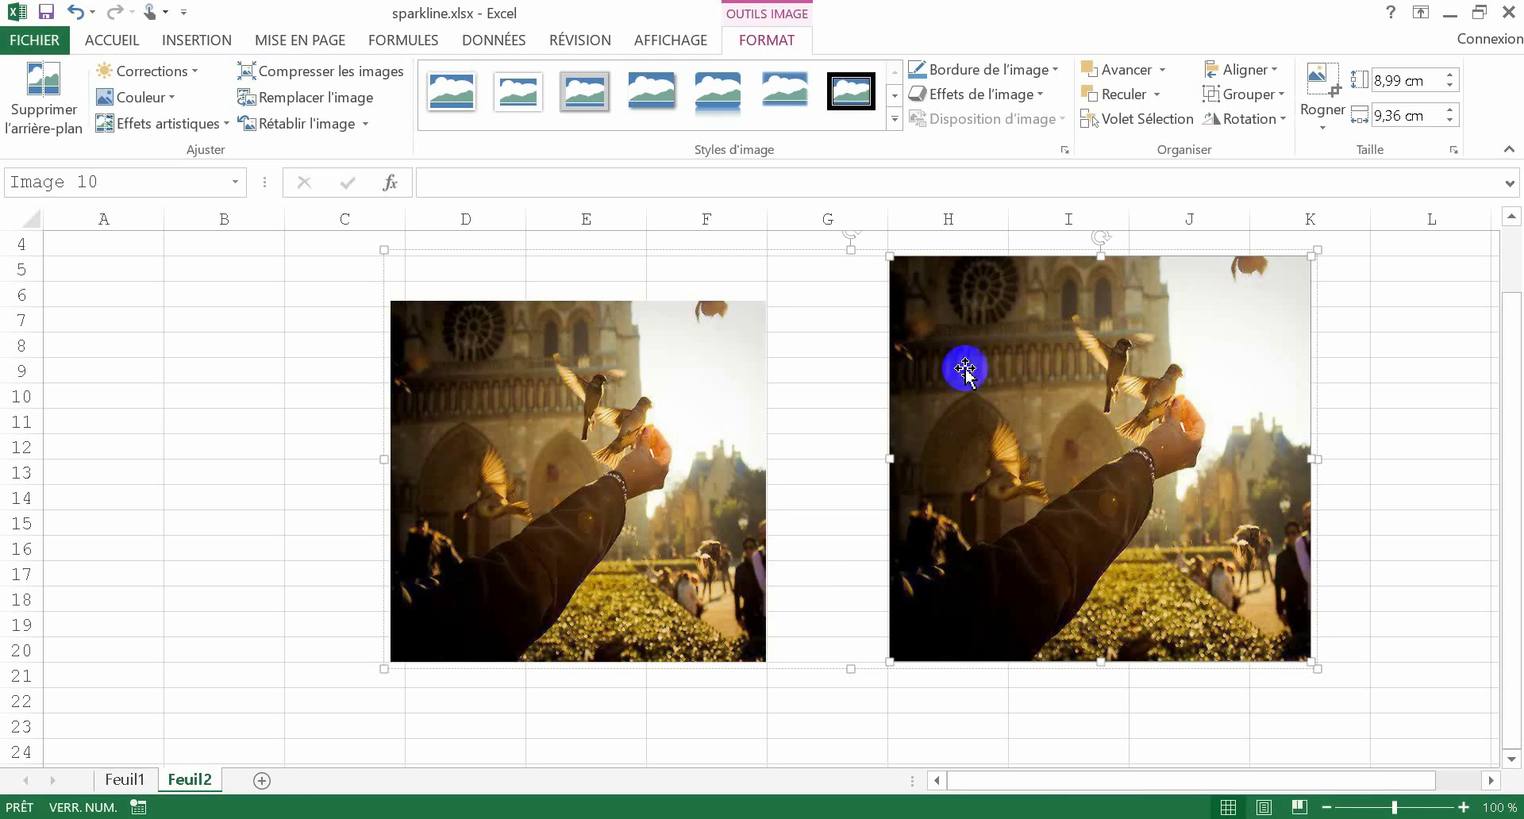
- Ungroup the two bird pictures into separate objects and deselect them
right_click(970, 308)
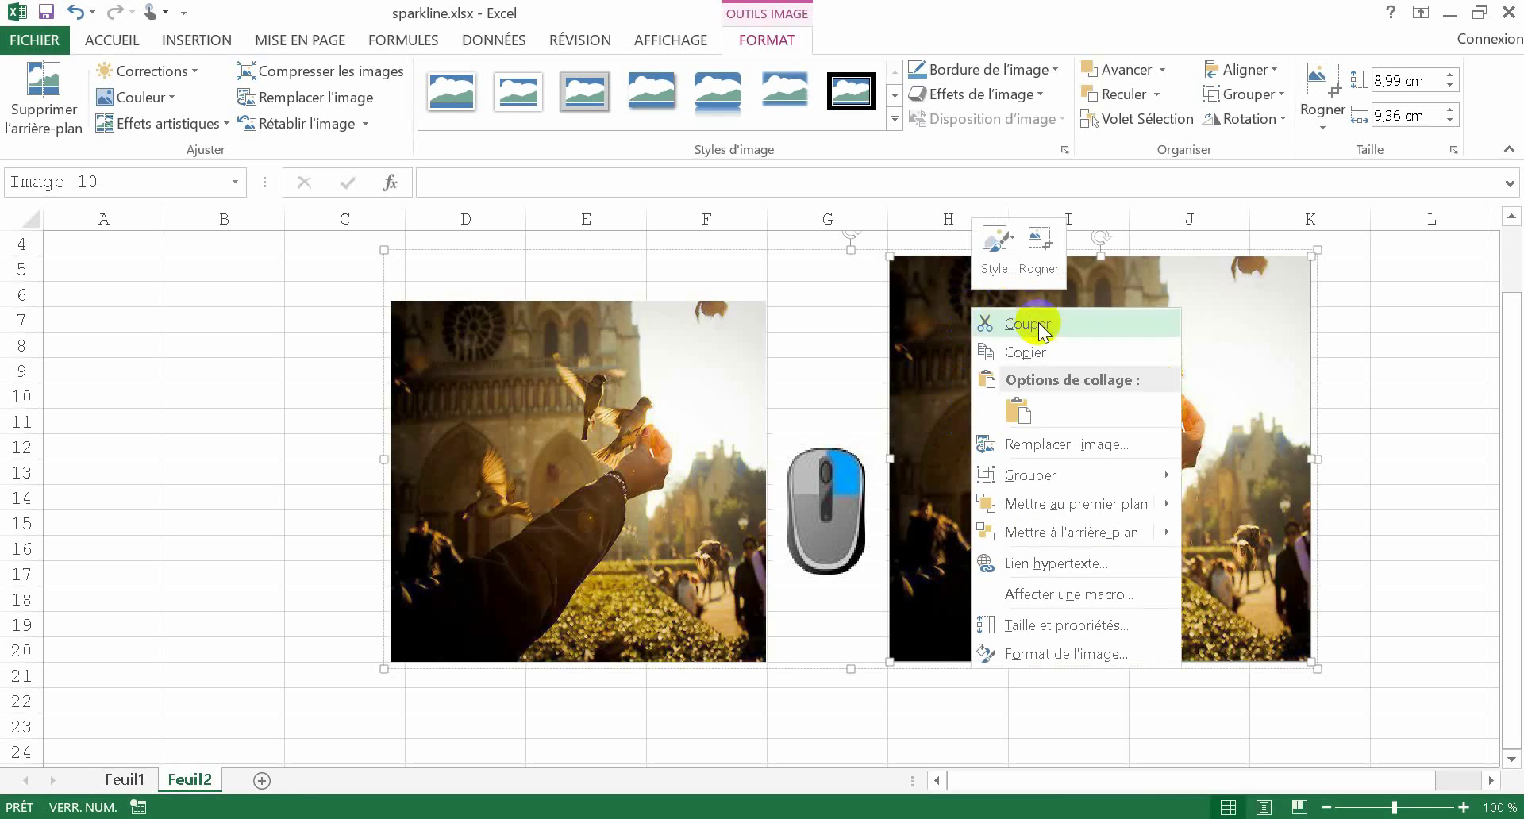
mouse_move(1056, 480)
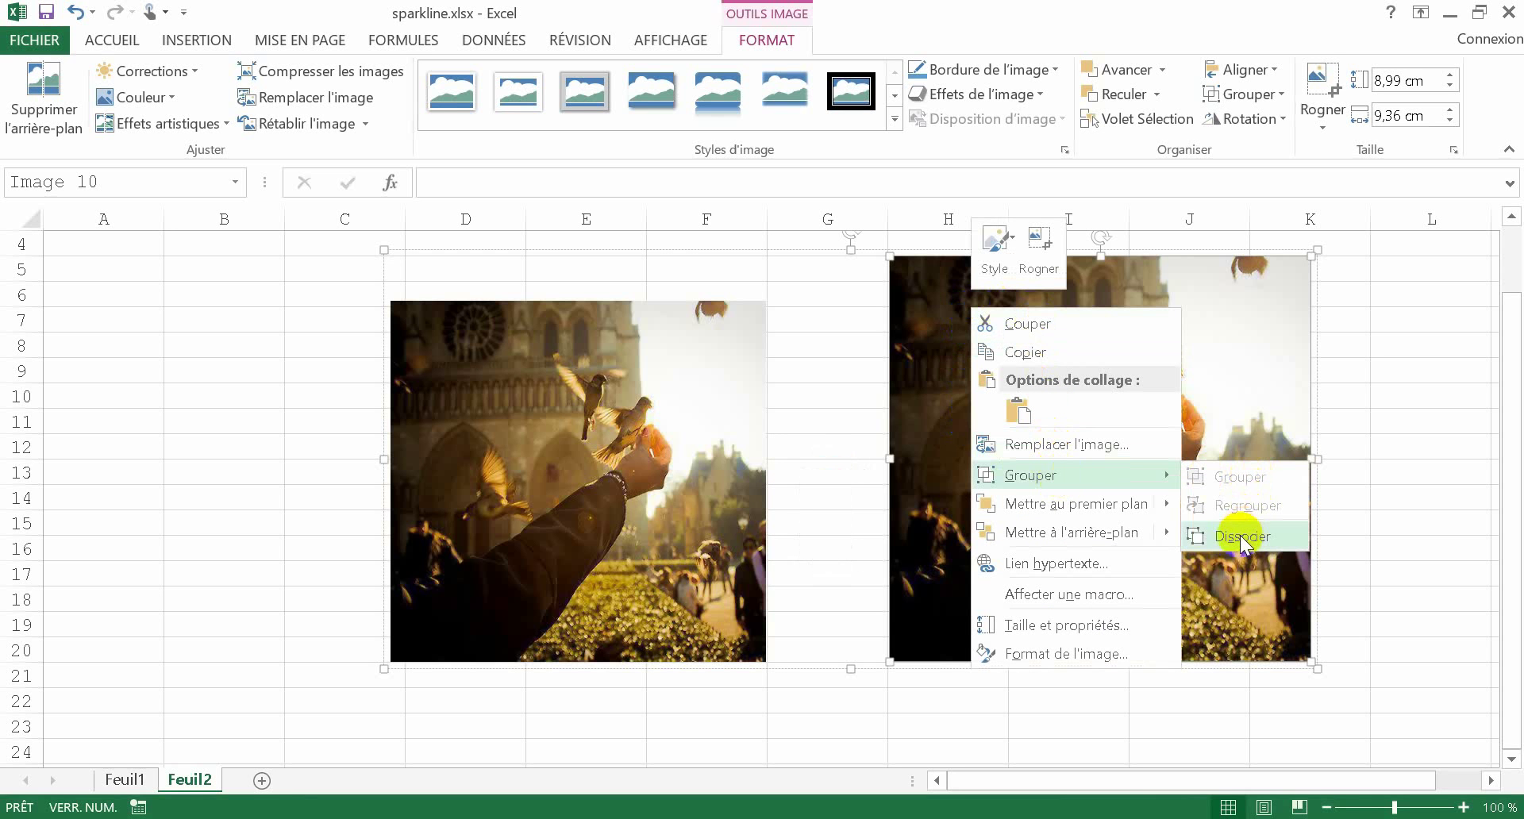
left_click(1278, 101)
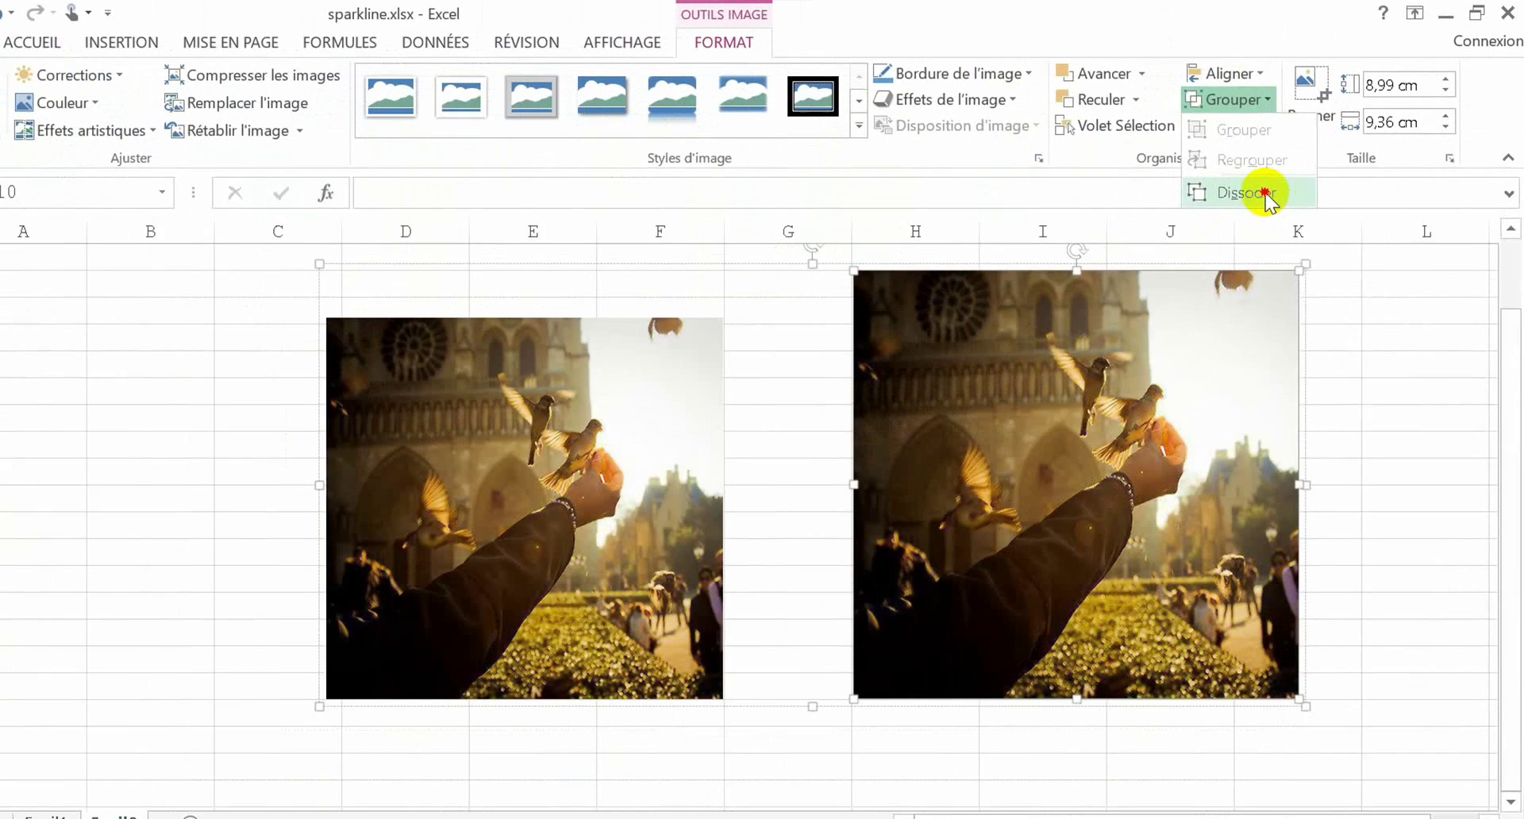
left_click(835, 485)
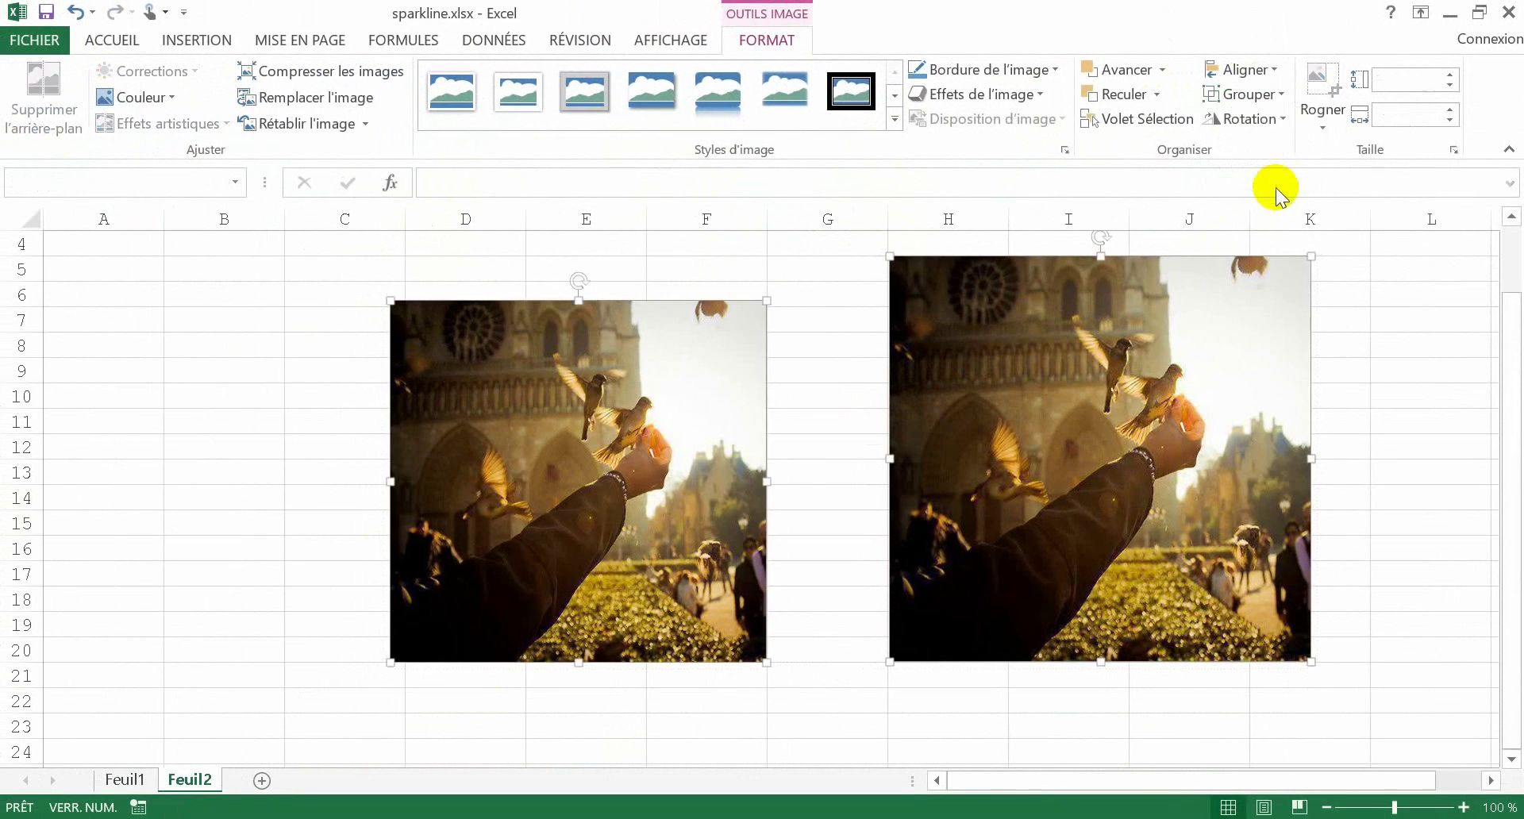
left_click(830, 351)
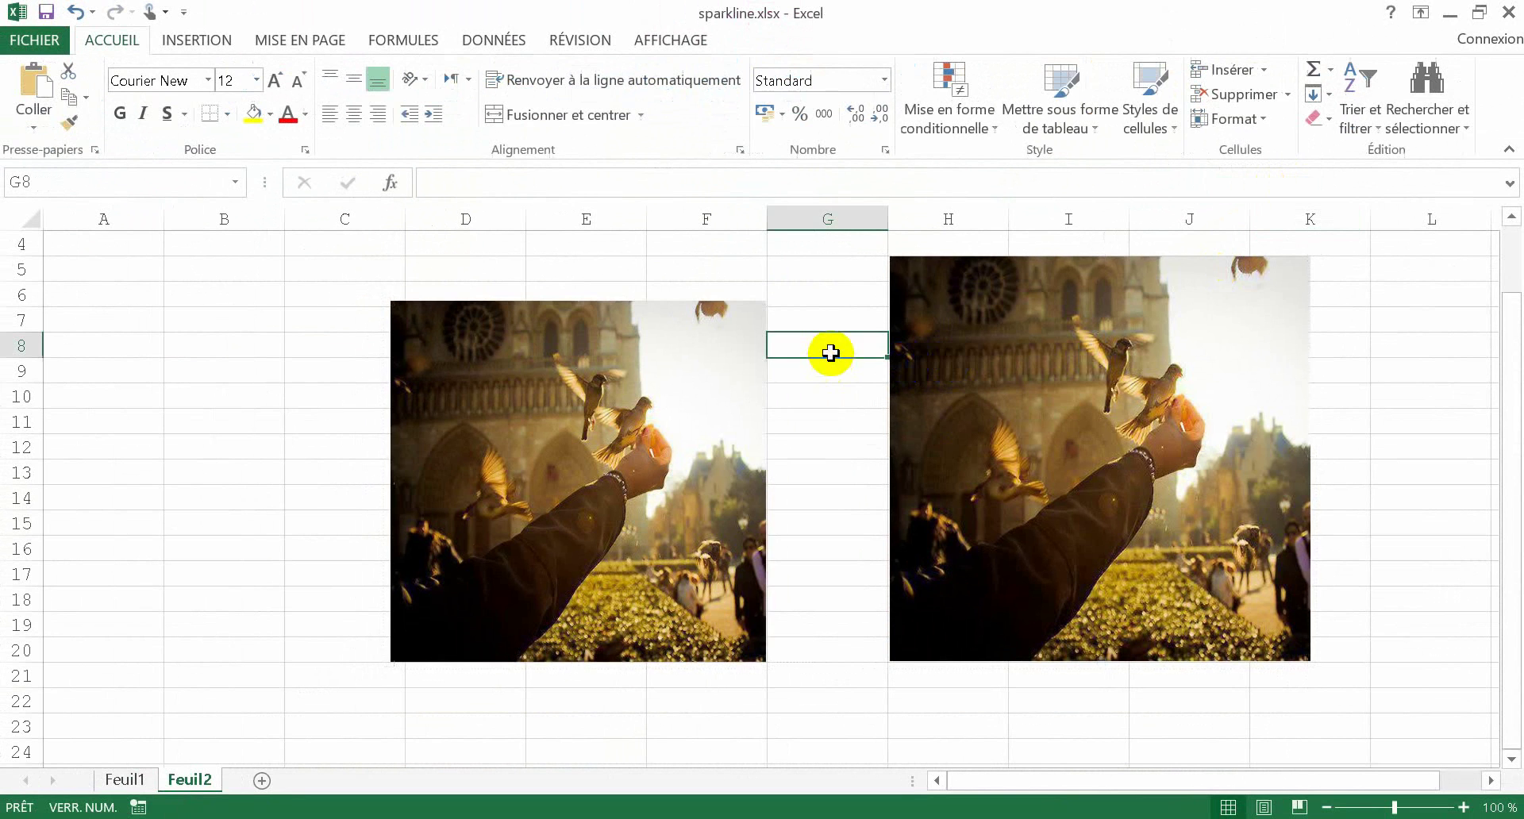
left_click(1477, 332)
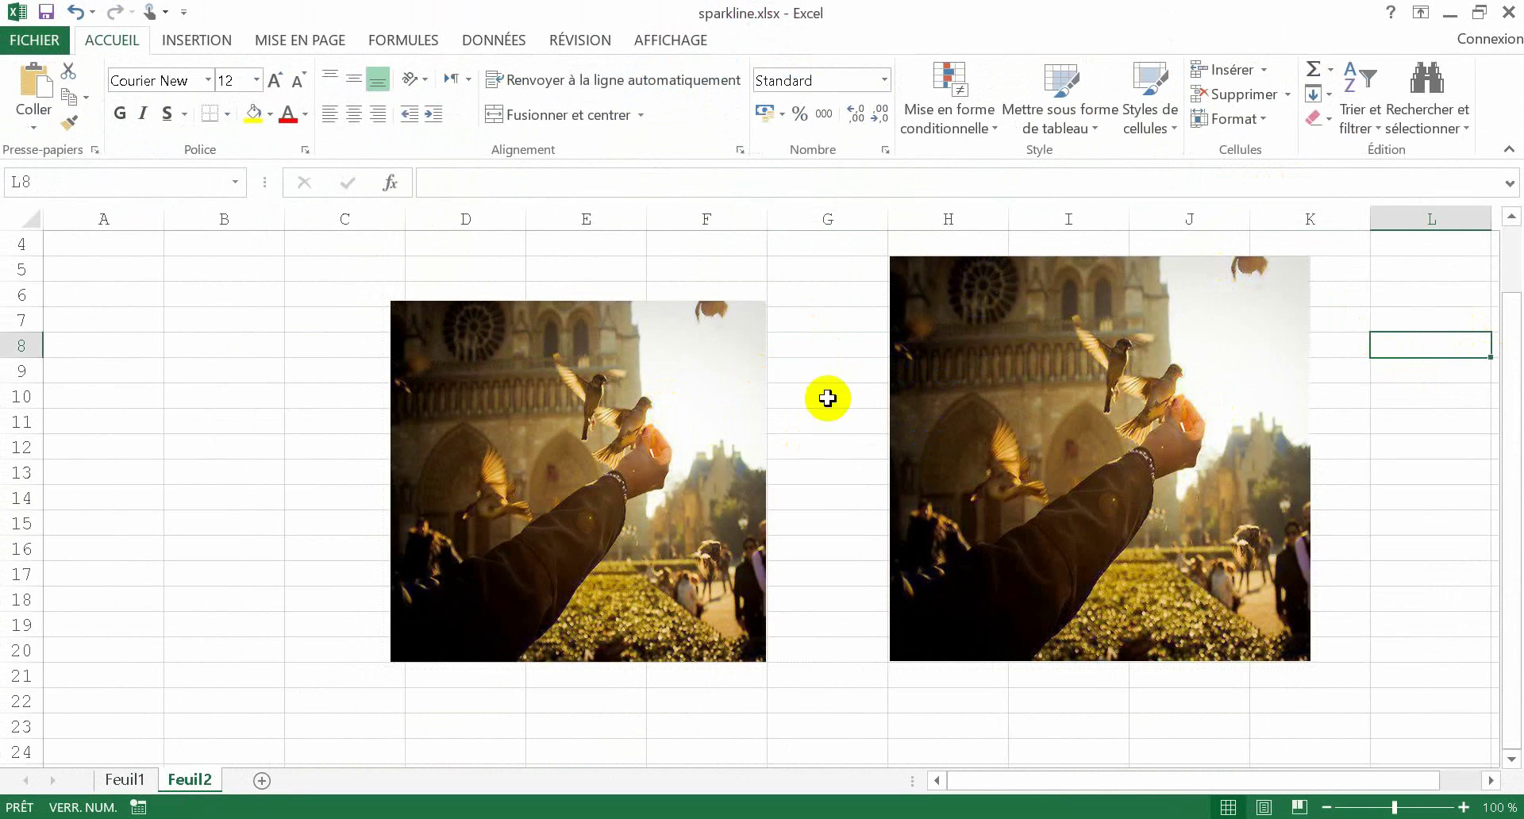
- Regroup the two separated bird pictures, starting from the one over columns C to F
left_click(559, 325)
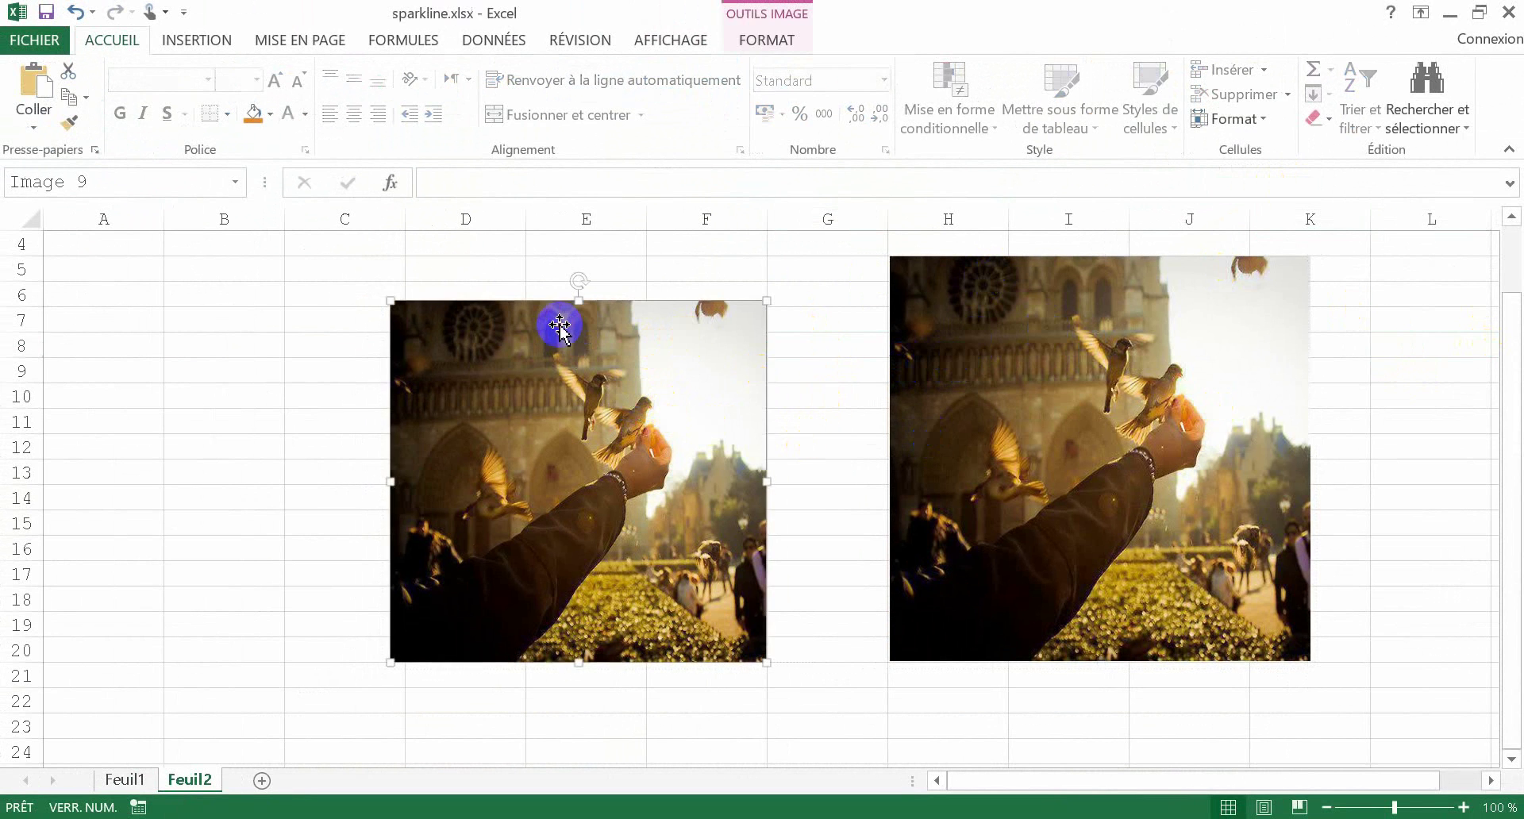
right_click(560, 326)
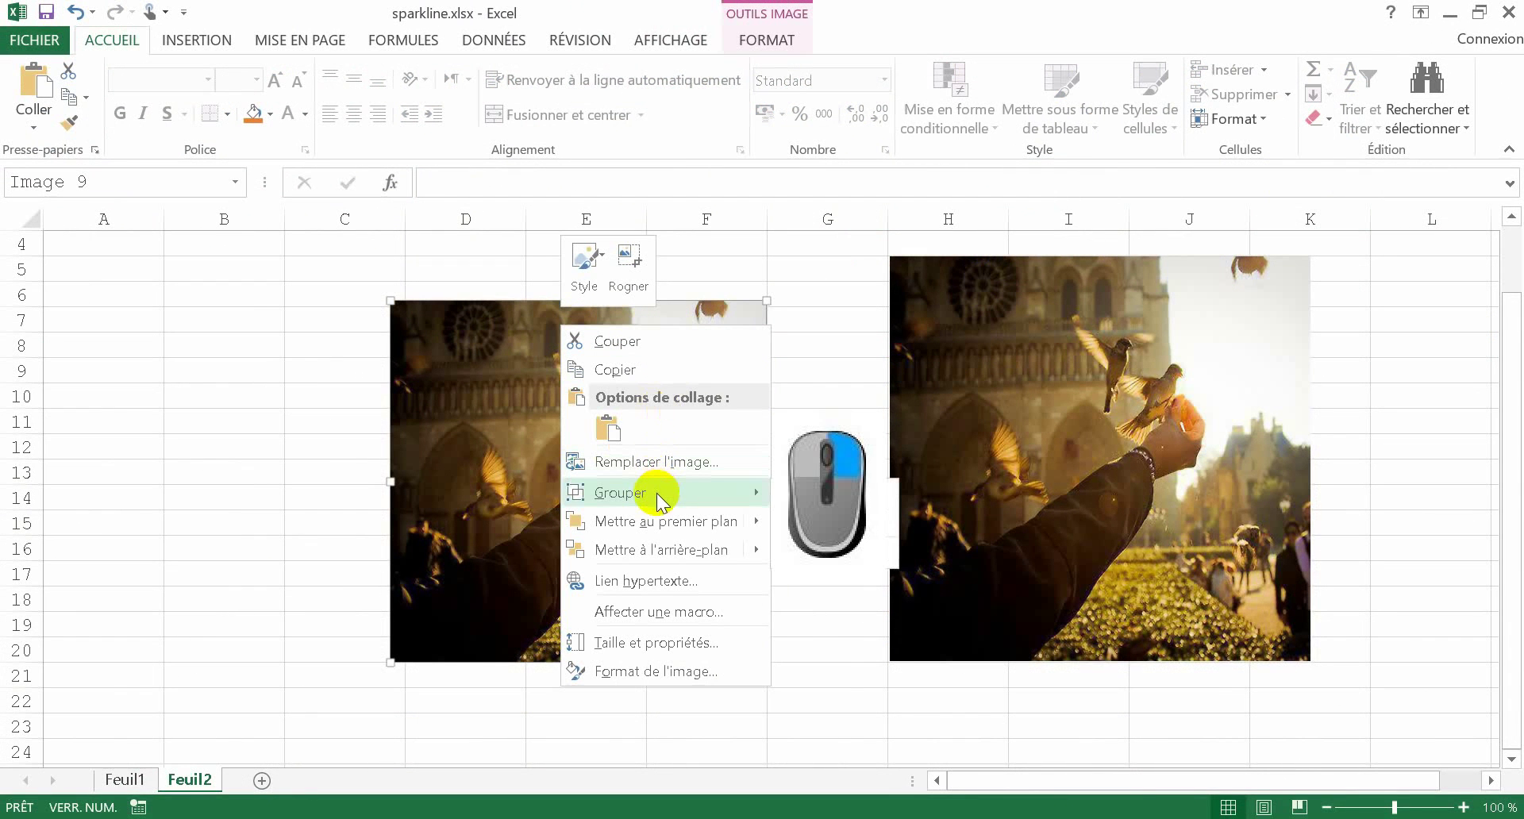
mouse_move(656, 493)
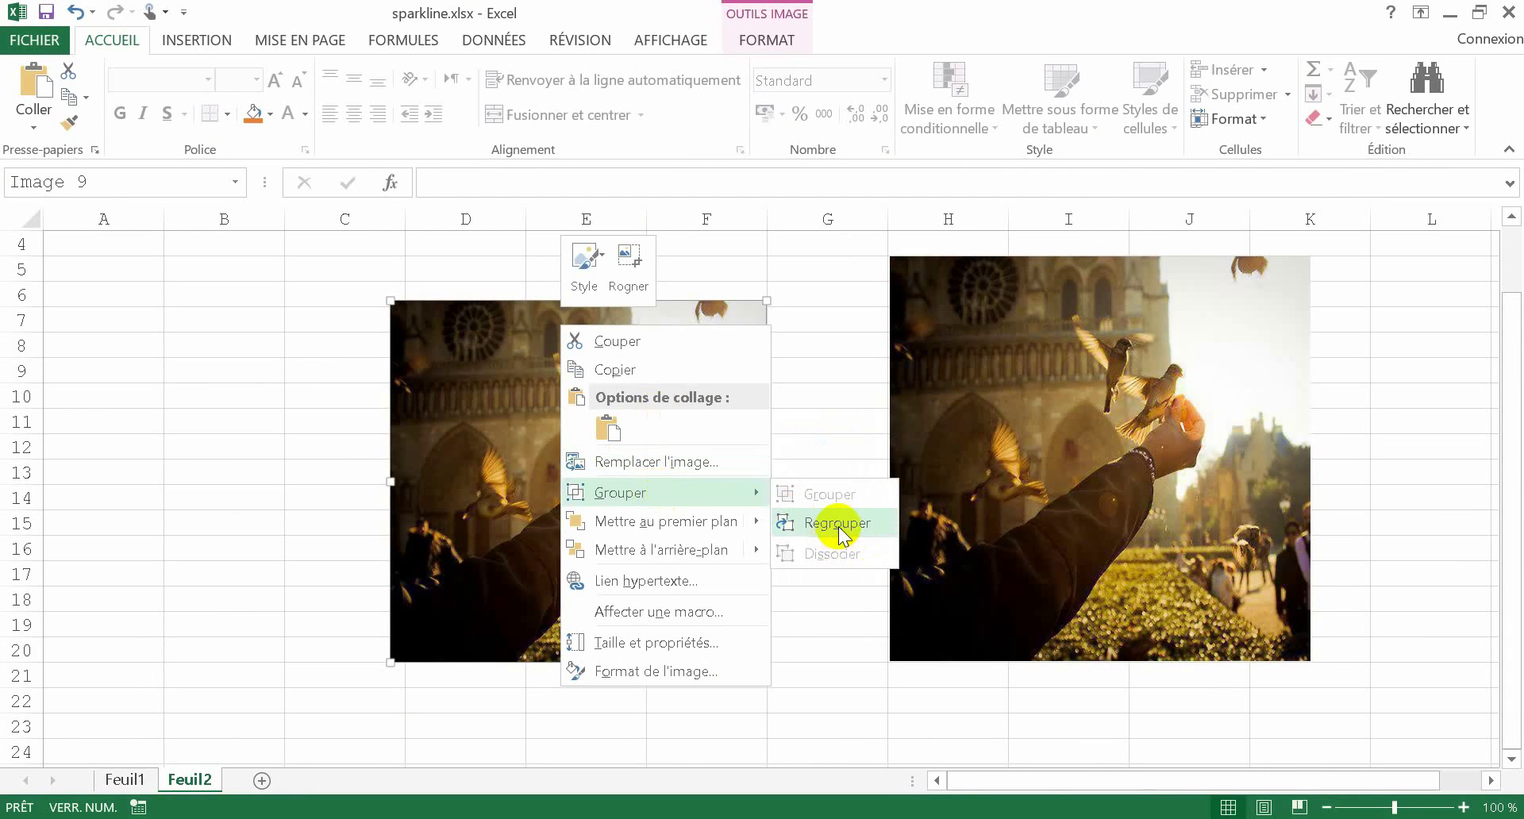
left_click(1143, 19)
left_click(793, 38)
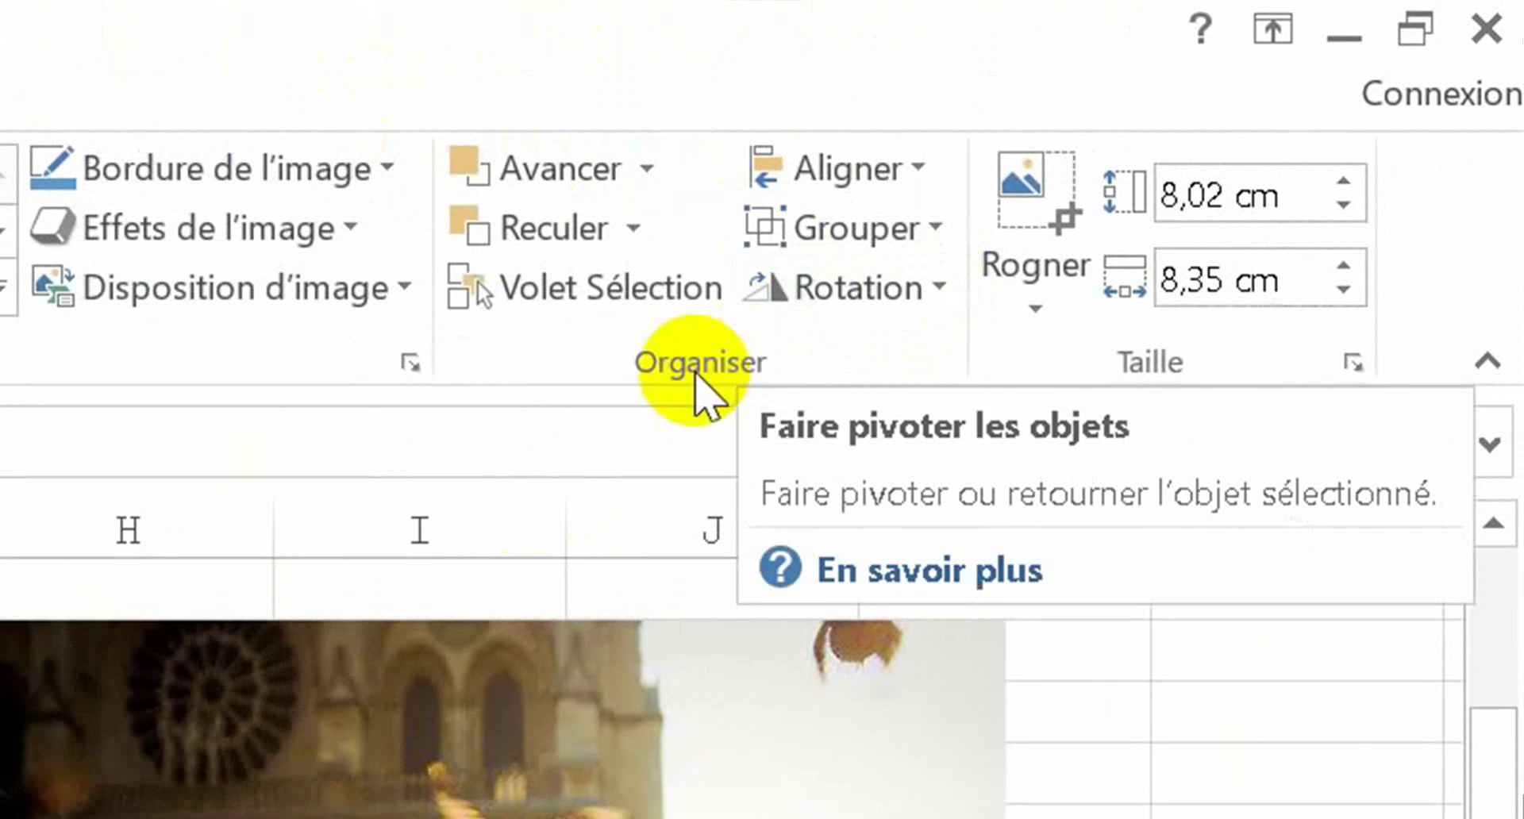
left_click(930, 246)
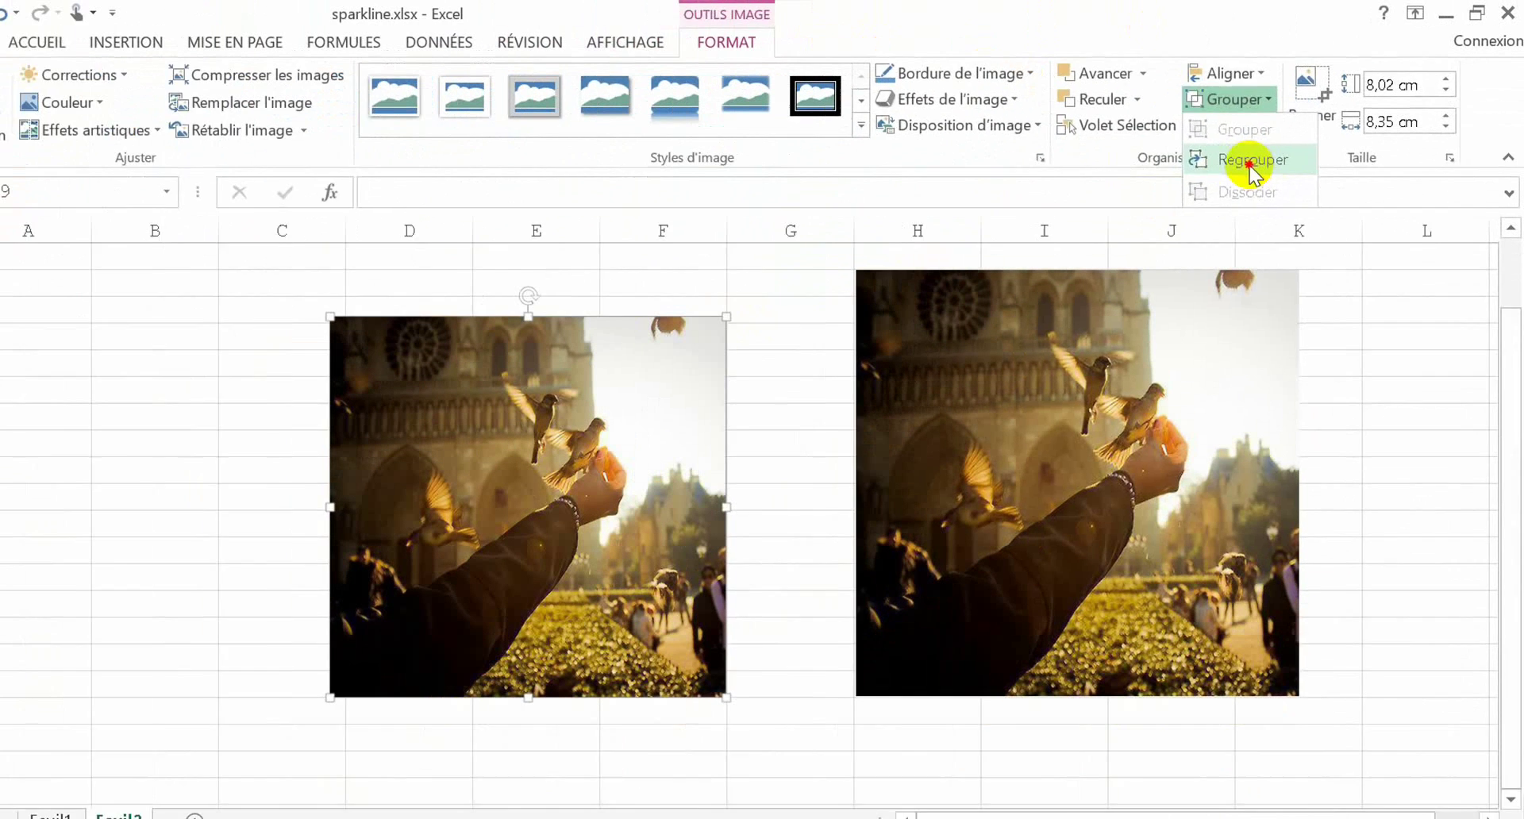
left_click(1250, 161)
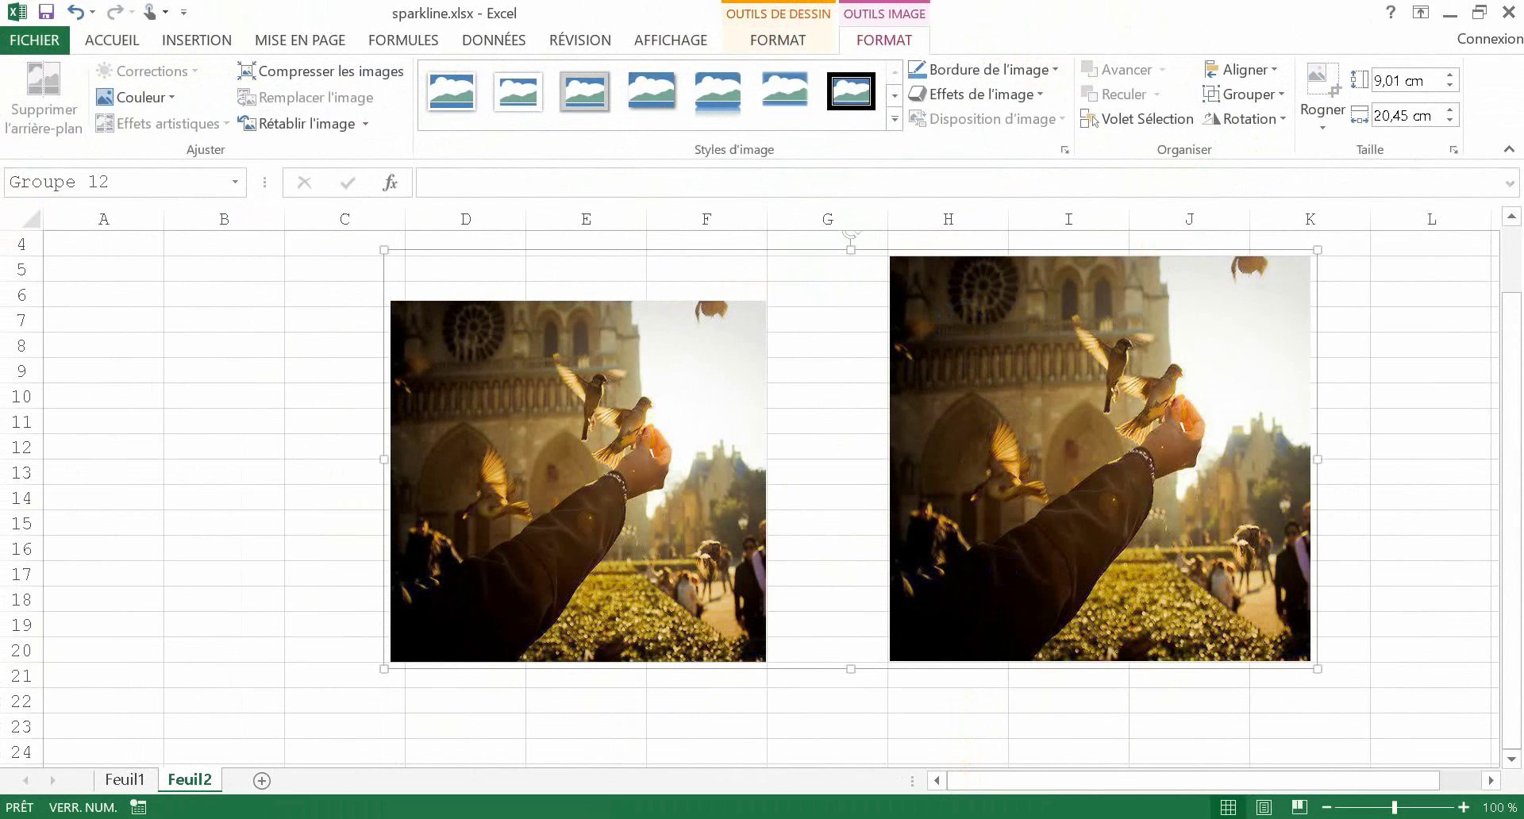
- Delete the whole group of bird pictures and undo that deletion
key("ctrl+z")
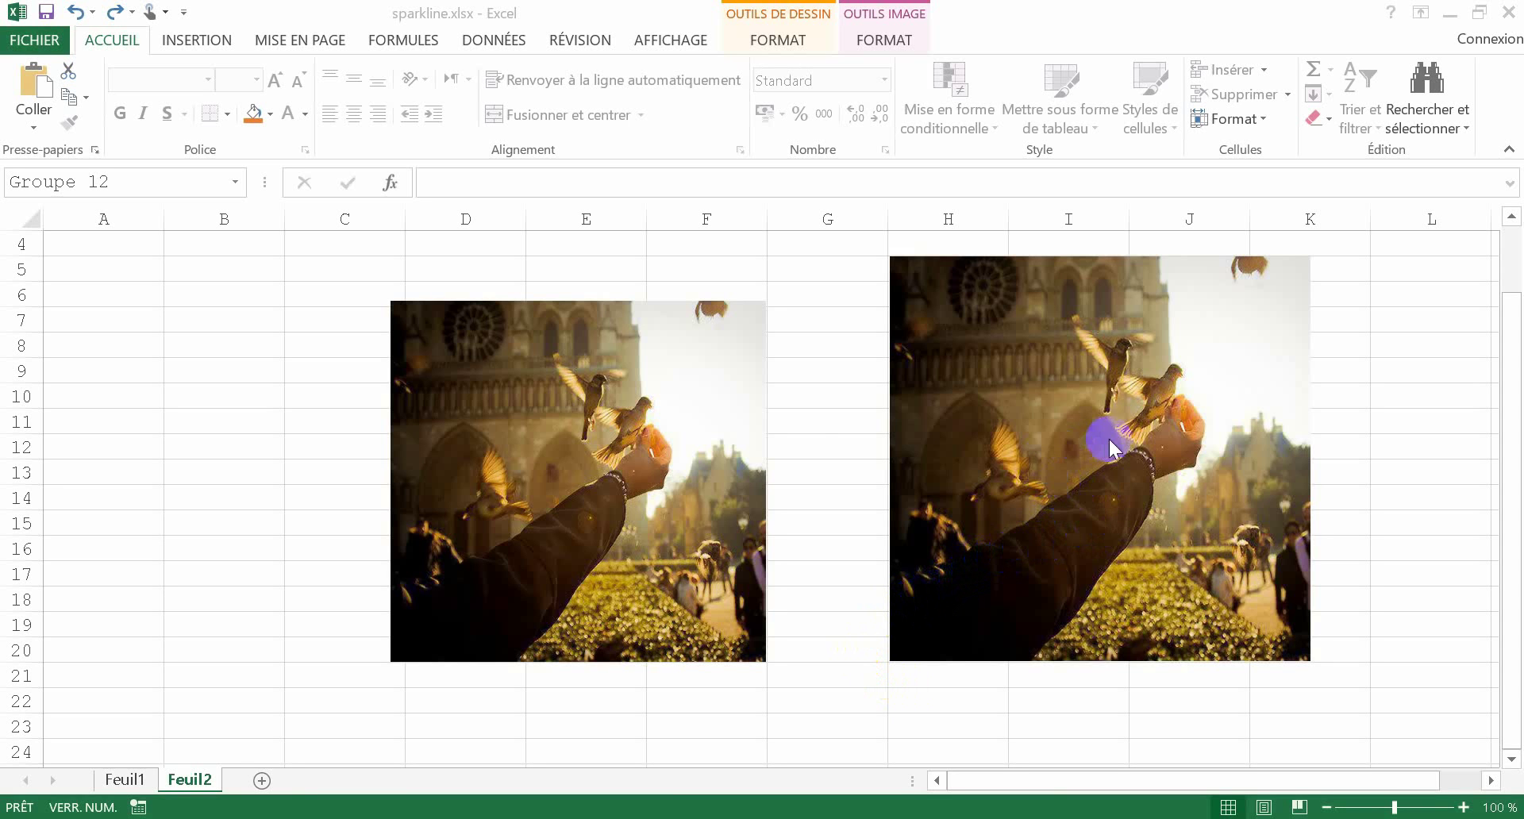
left_click(1070, 409)
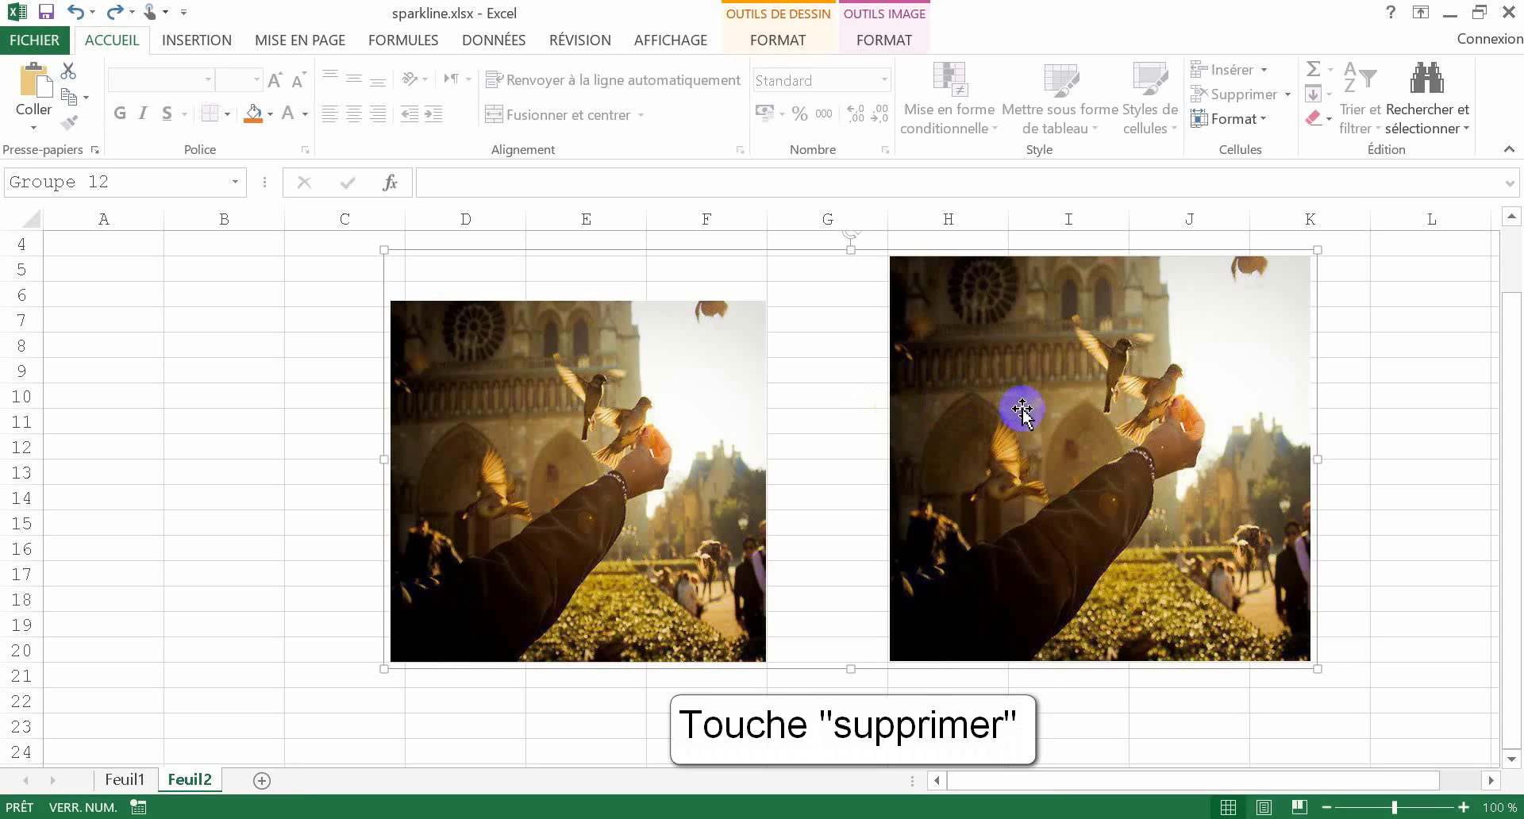
key("Delete")
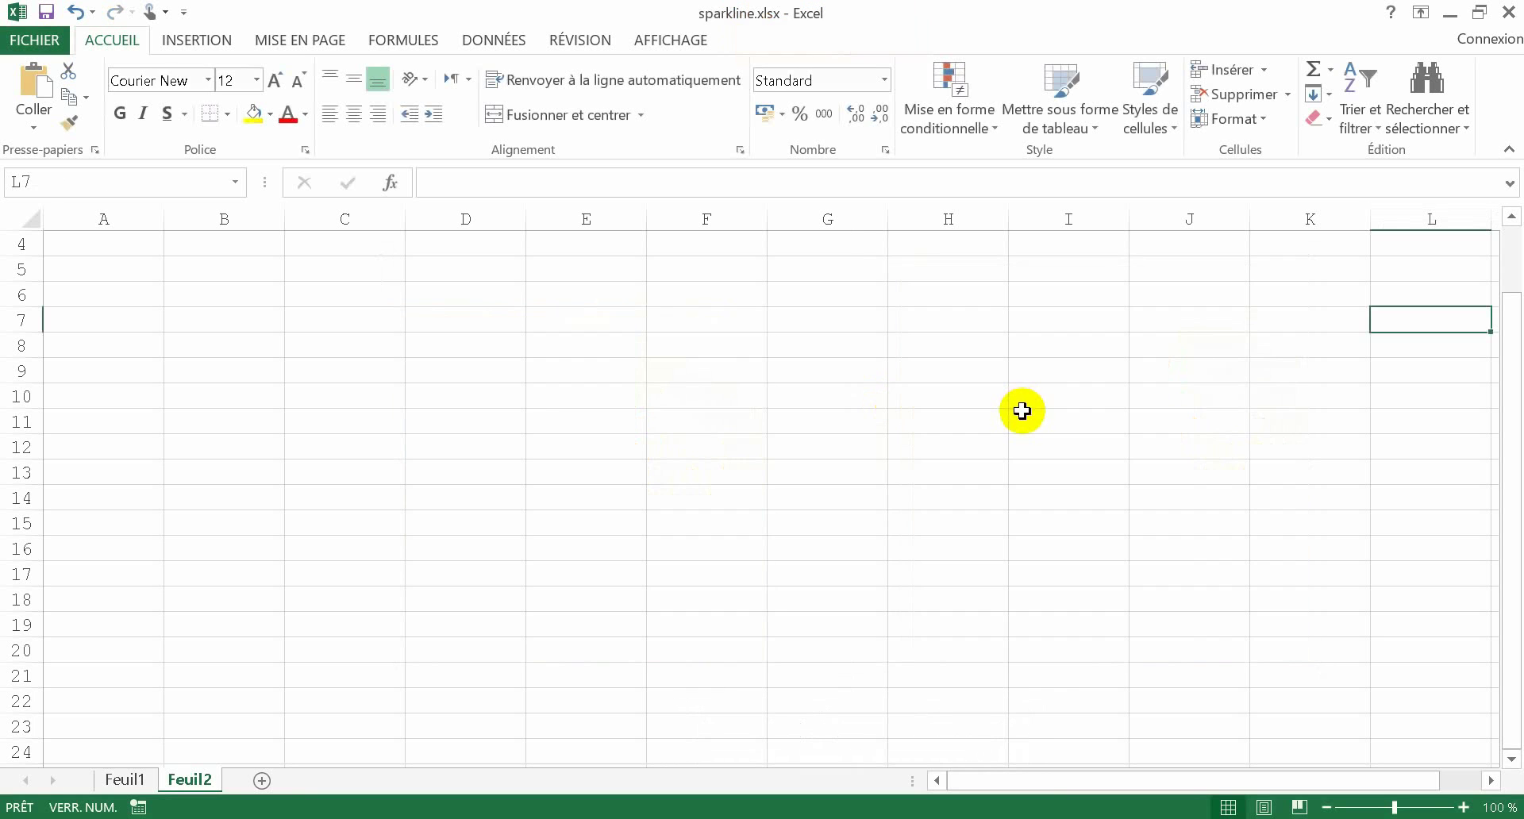
left_click(76, 15)
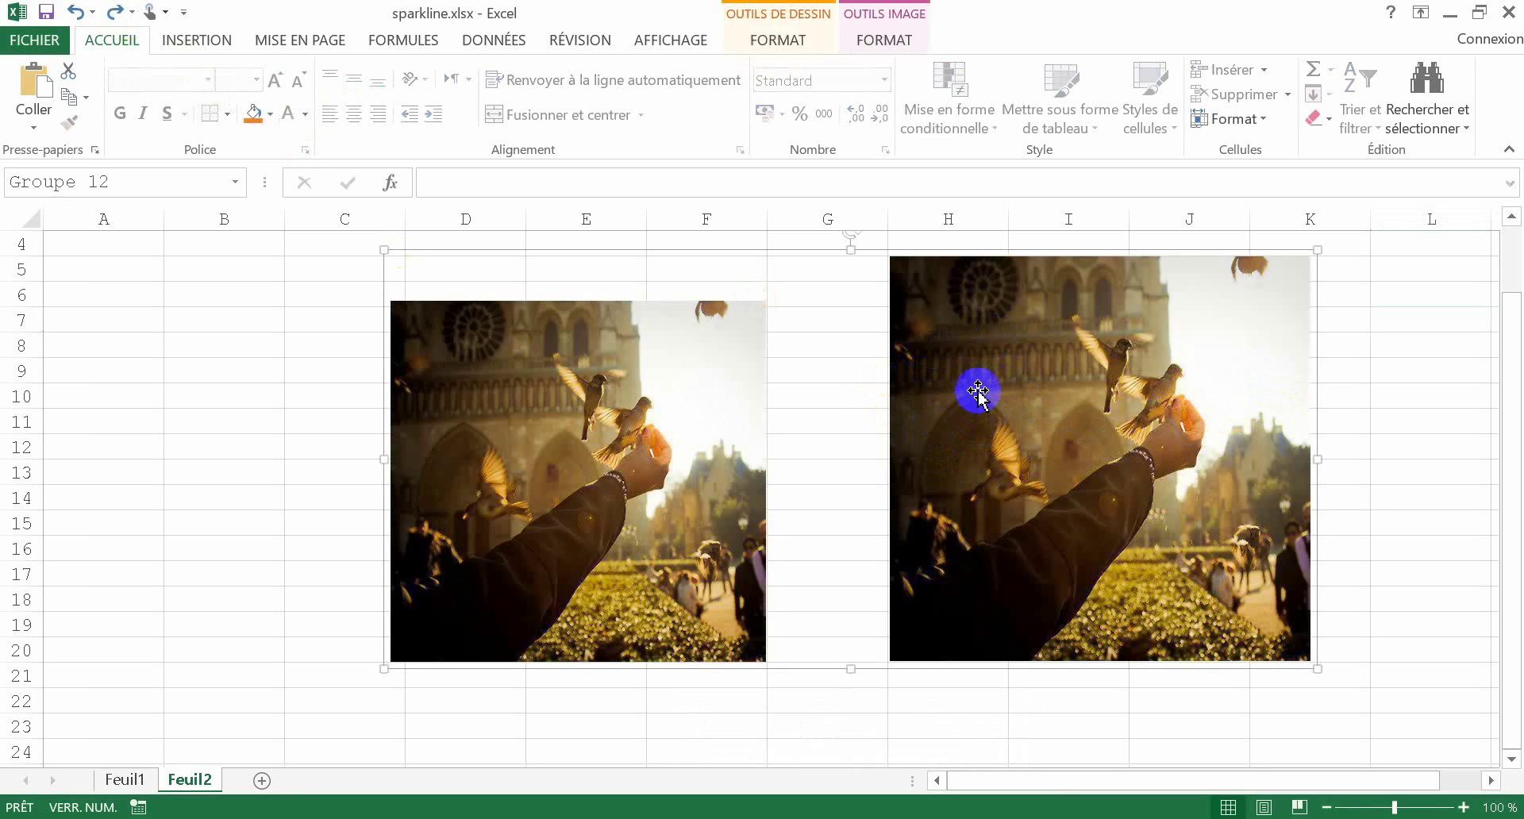
- Delete the left-hand picture within the group, and delete the remaining right-hand picture as well
left_click(1073, 375)
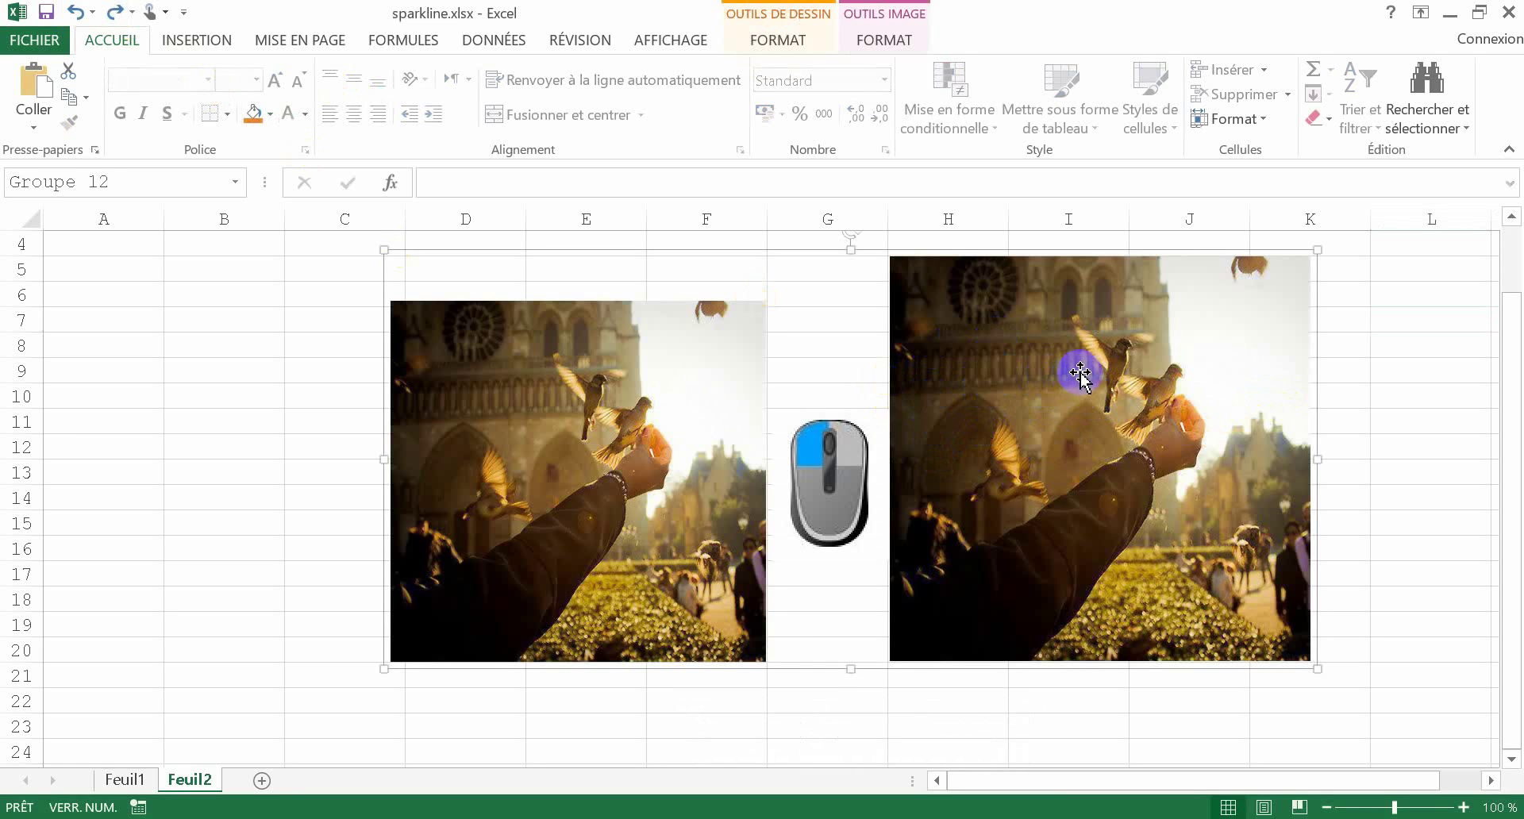
left_click(1080, 373)
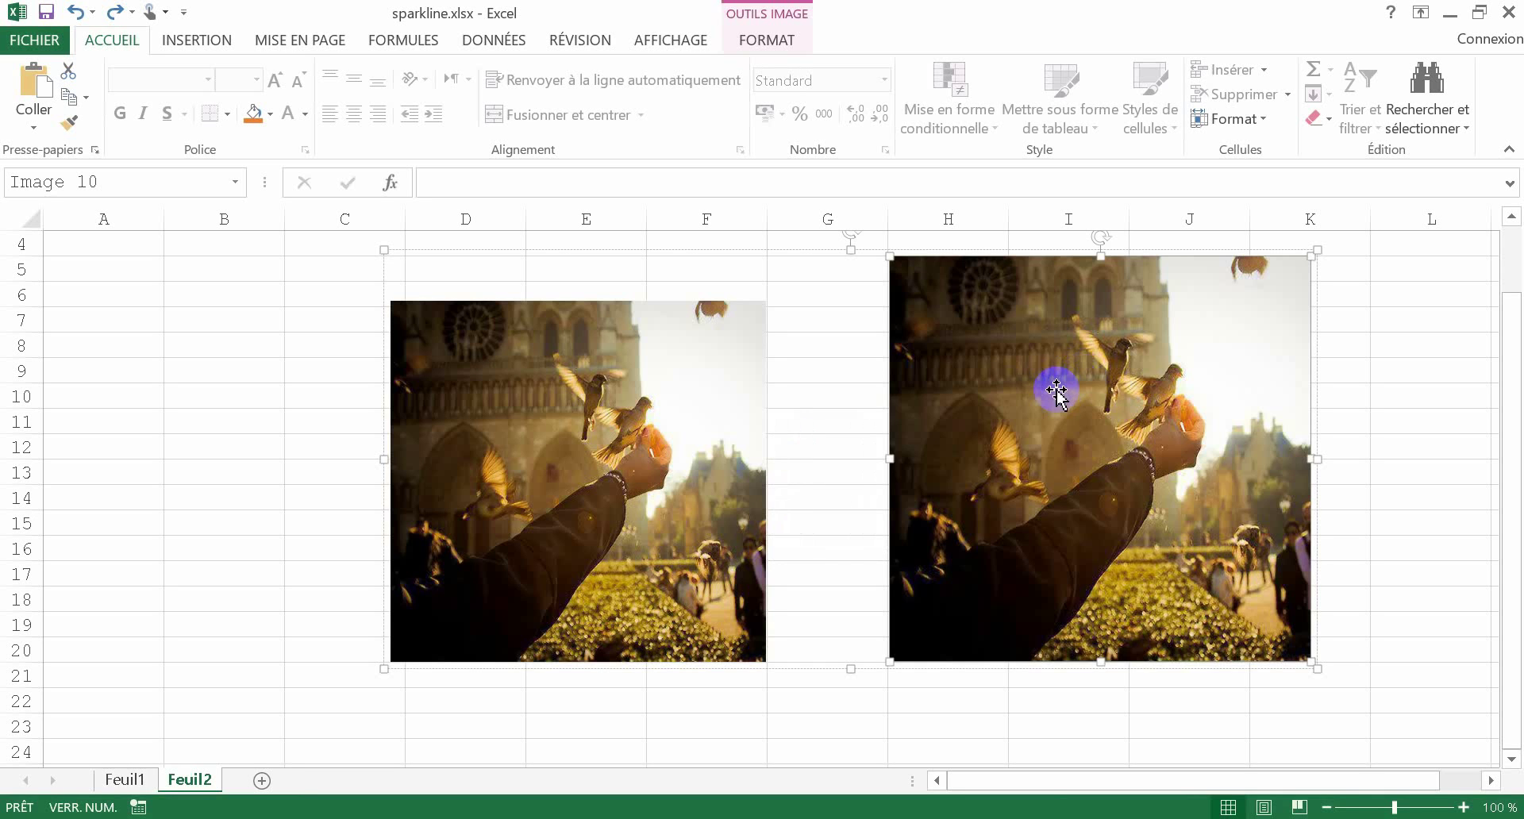
left_click(714, 435)
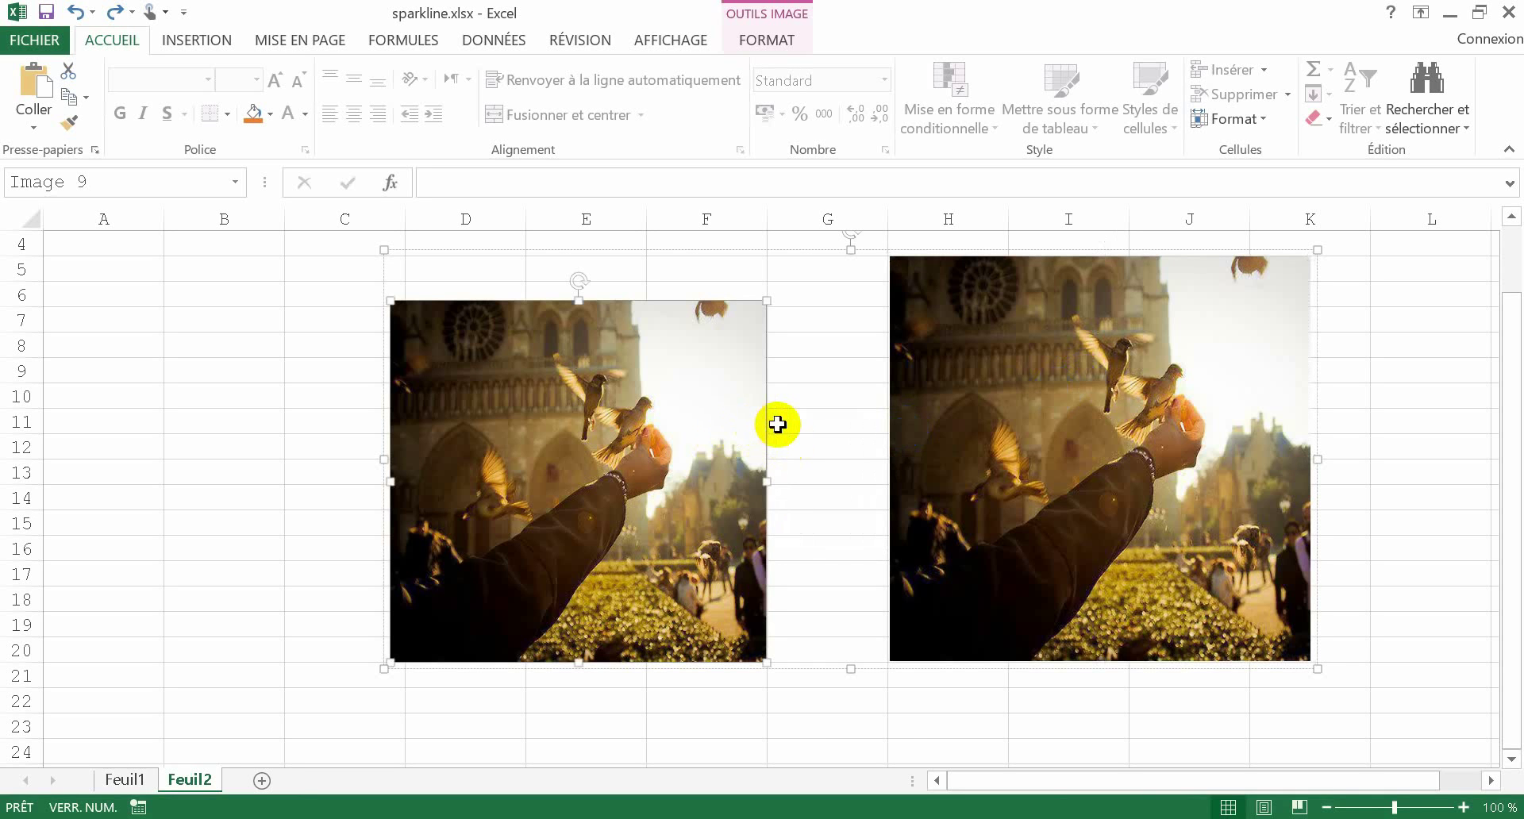
key("Delete")
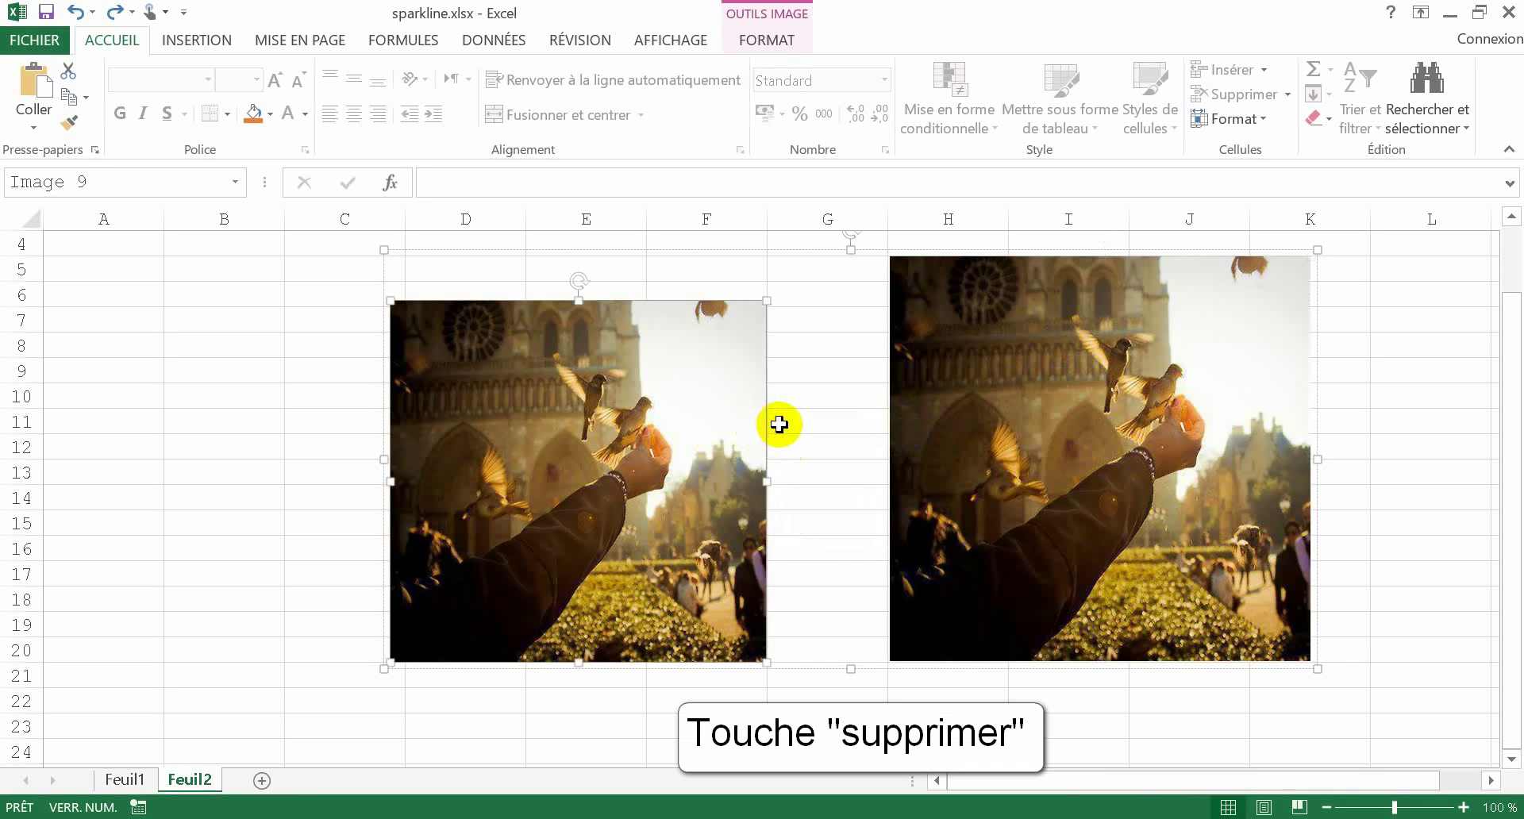
key("Delete")
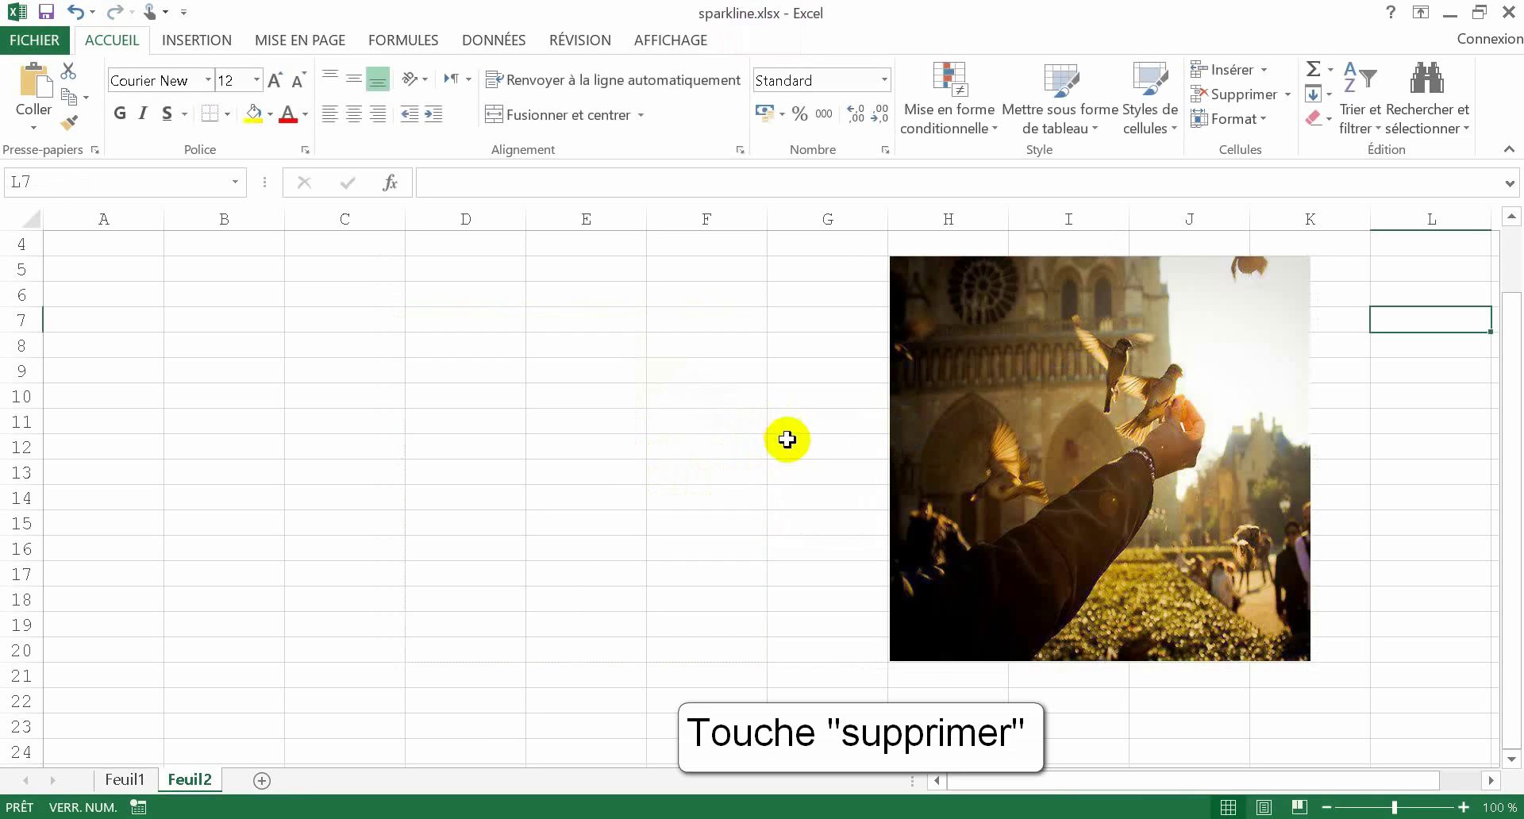
left_click(1002, 398)
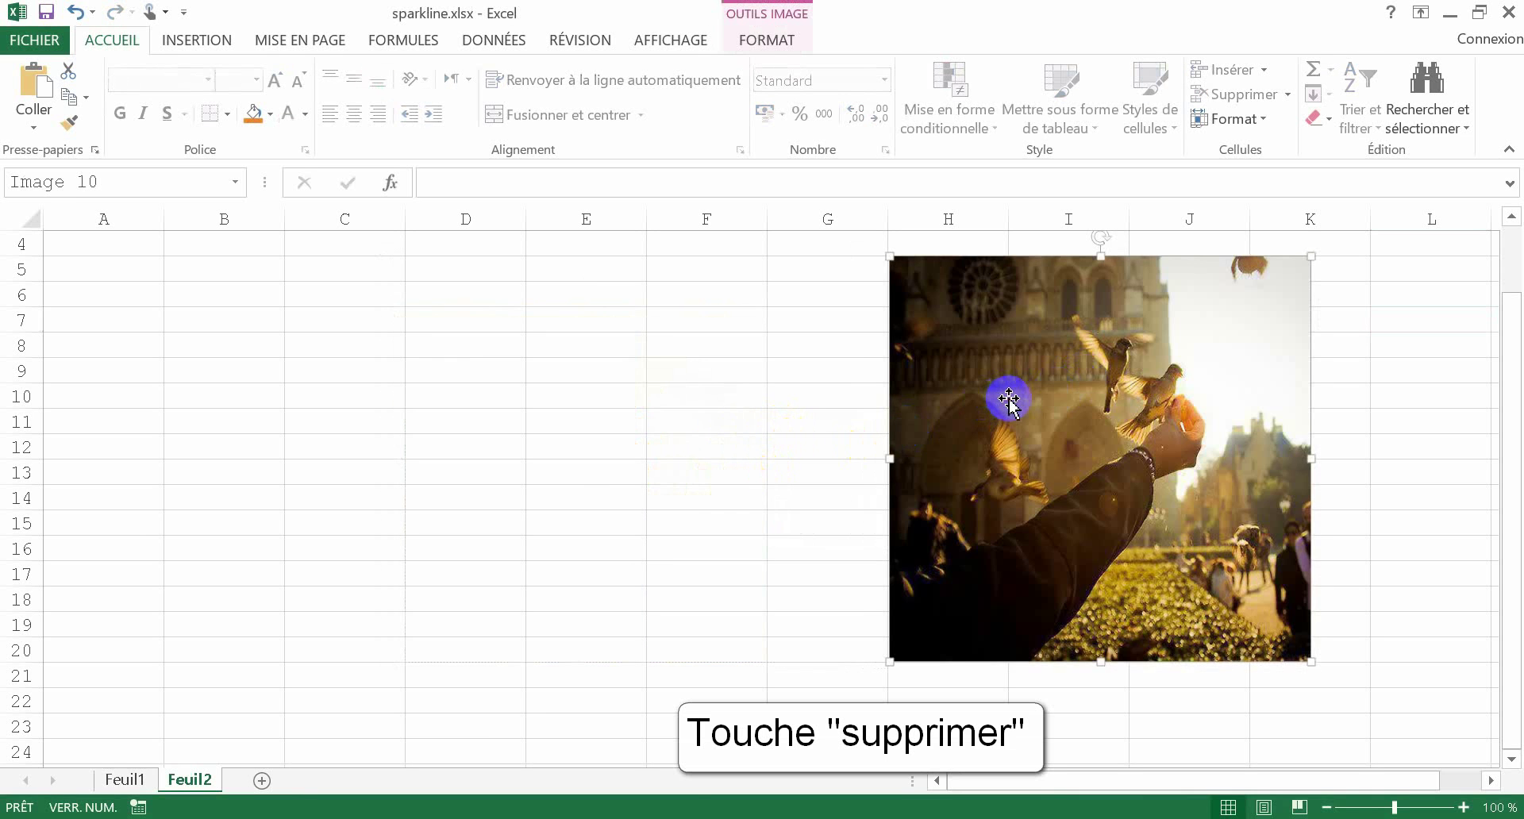
key("Delete")
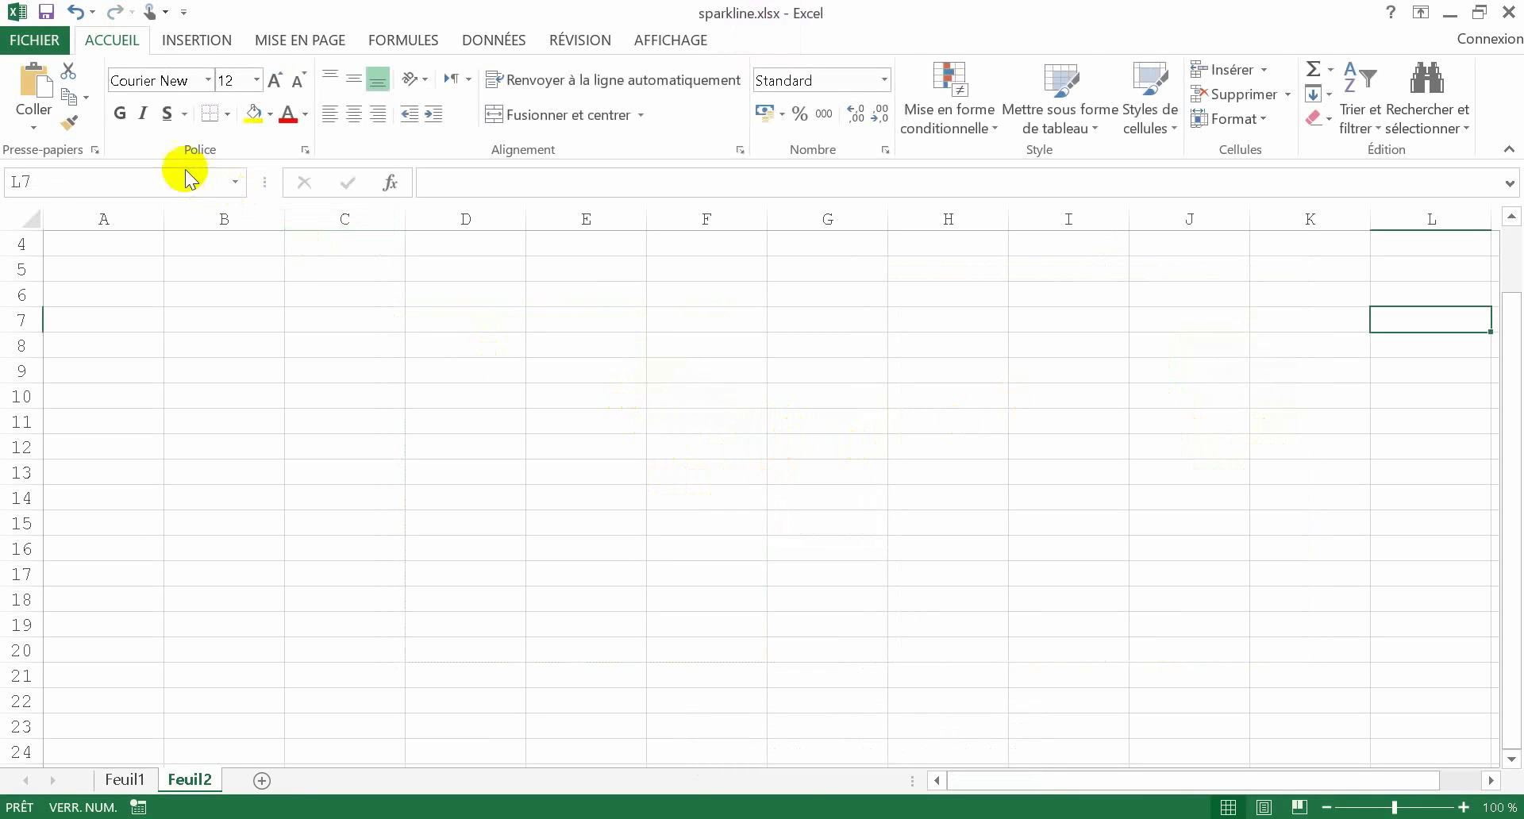
- Draw a teardrop shape about 2.2 cm high and 2.8 cm wide across columns D and E, rows 6 to 10
left_click(195, 41)
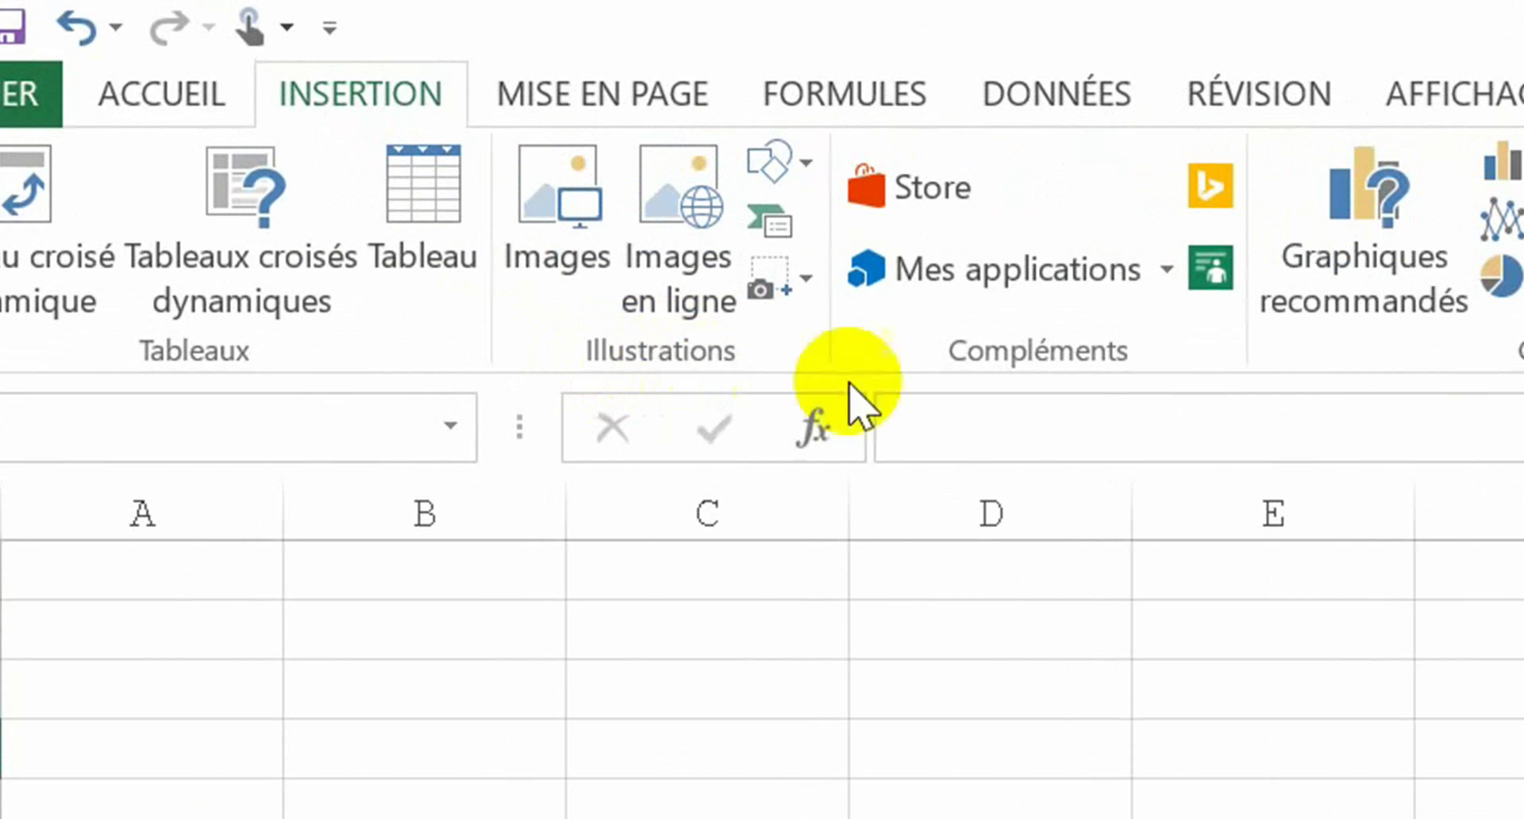
left_click(806, 163)
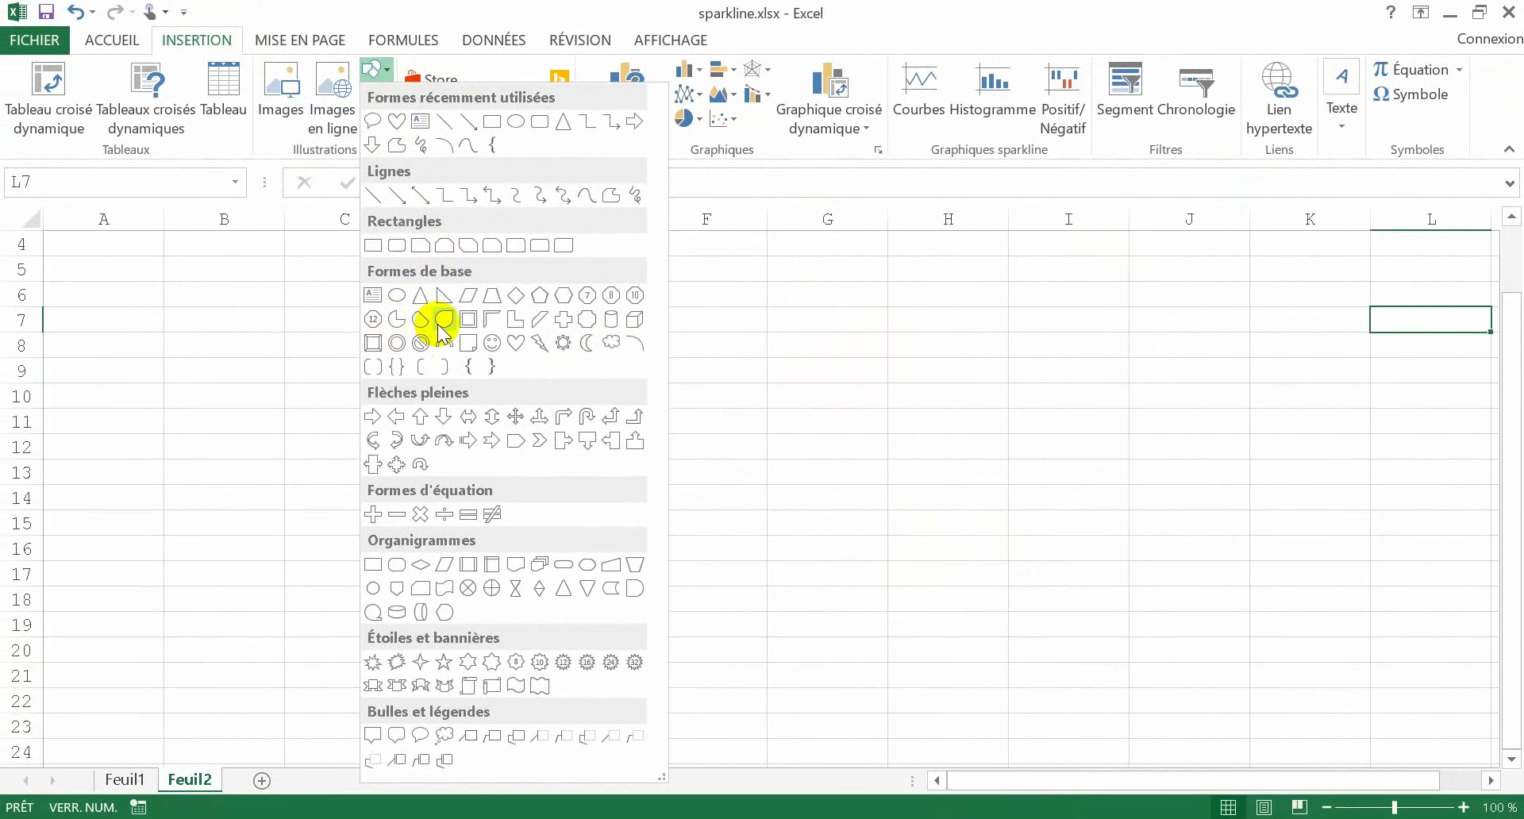
left_click(446, 323)
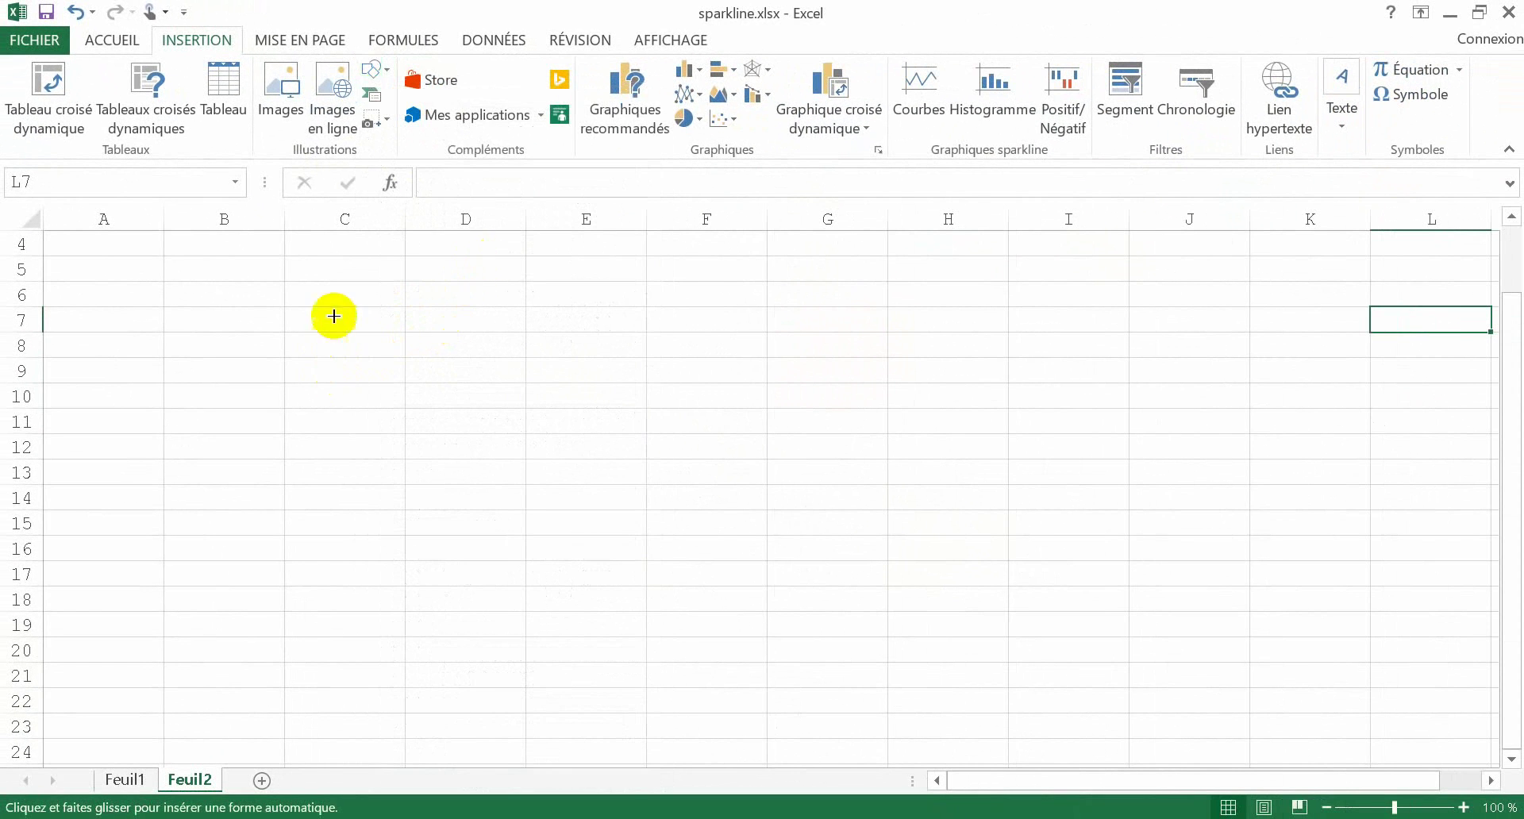
left_click(389, 73)
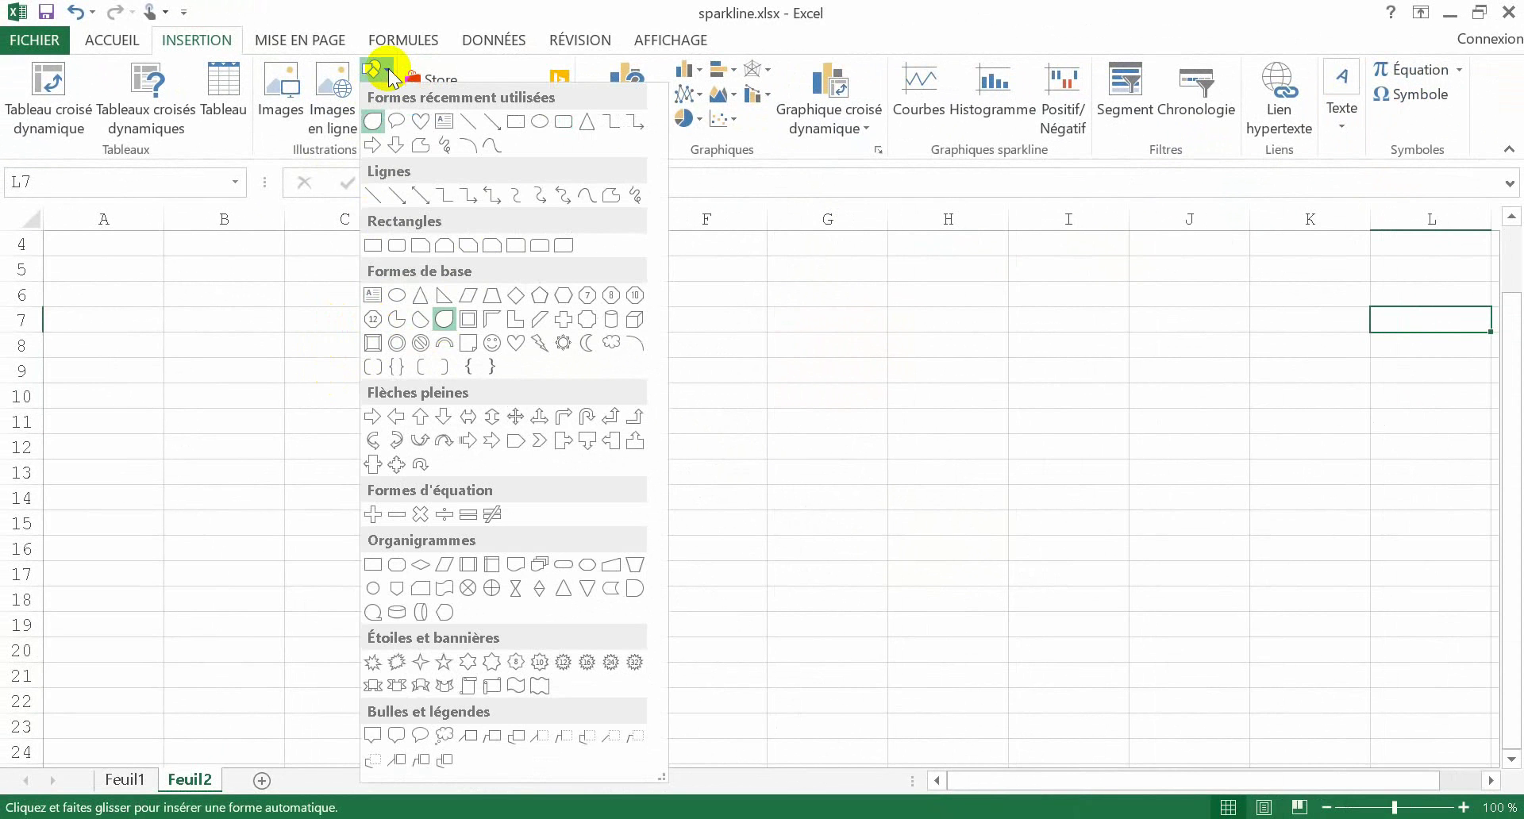
left_click(446, 322)
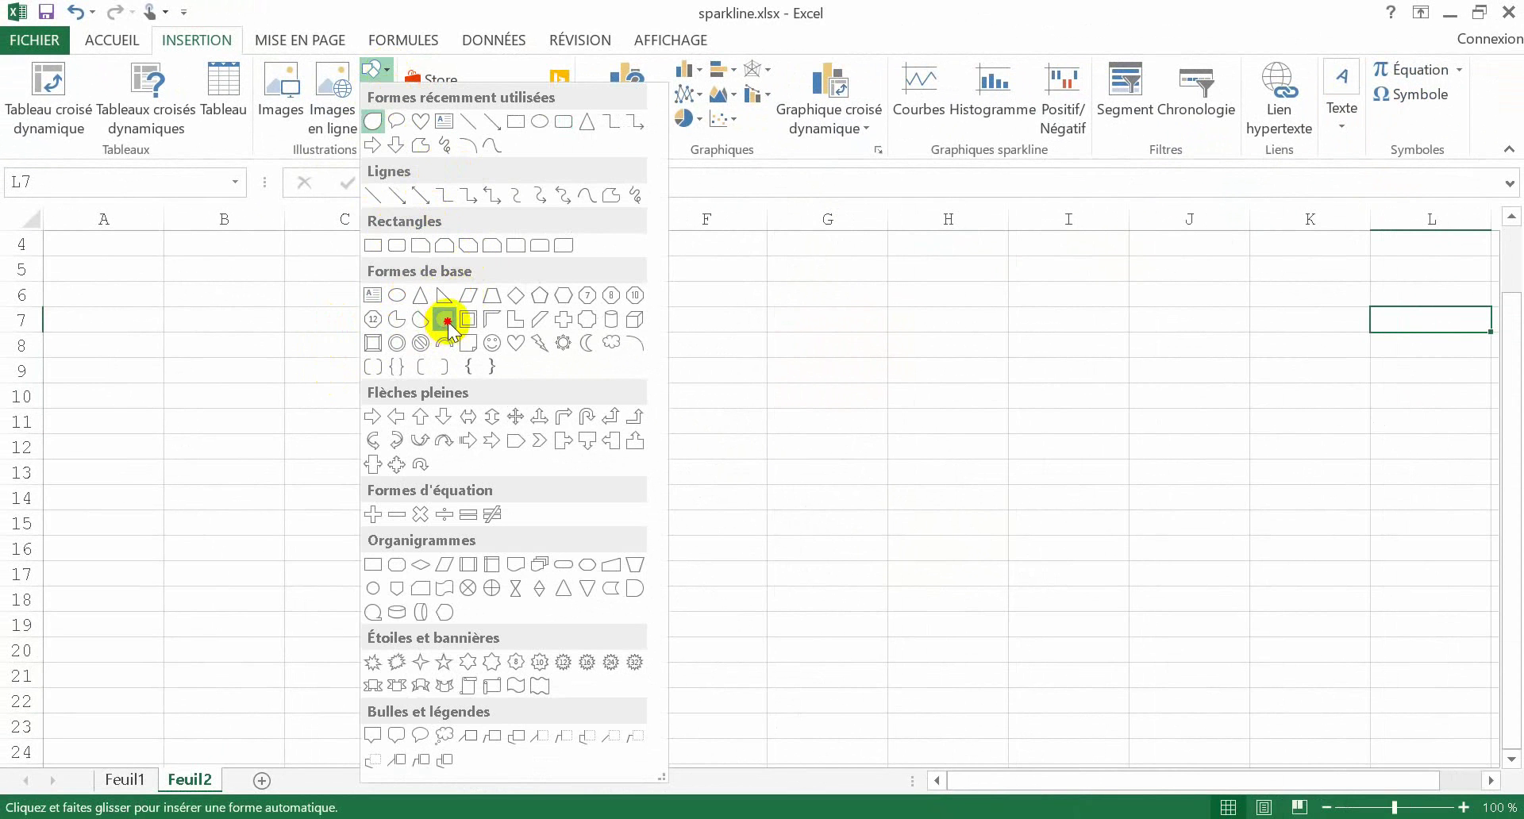
left_click_drag(314, 319, 323, 419)
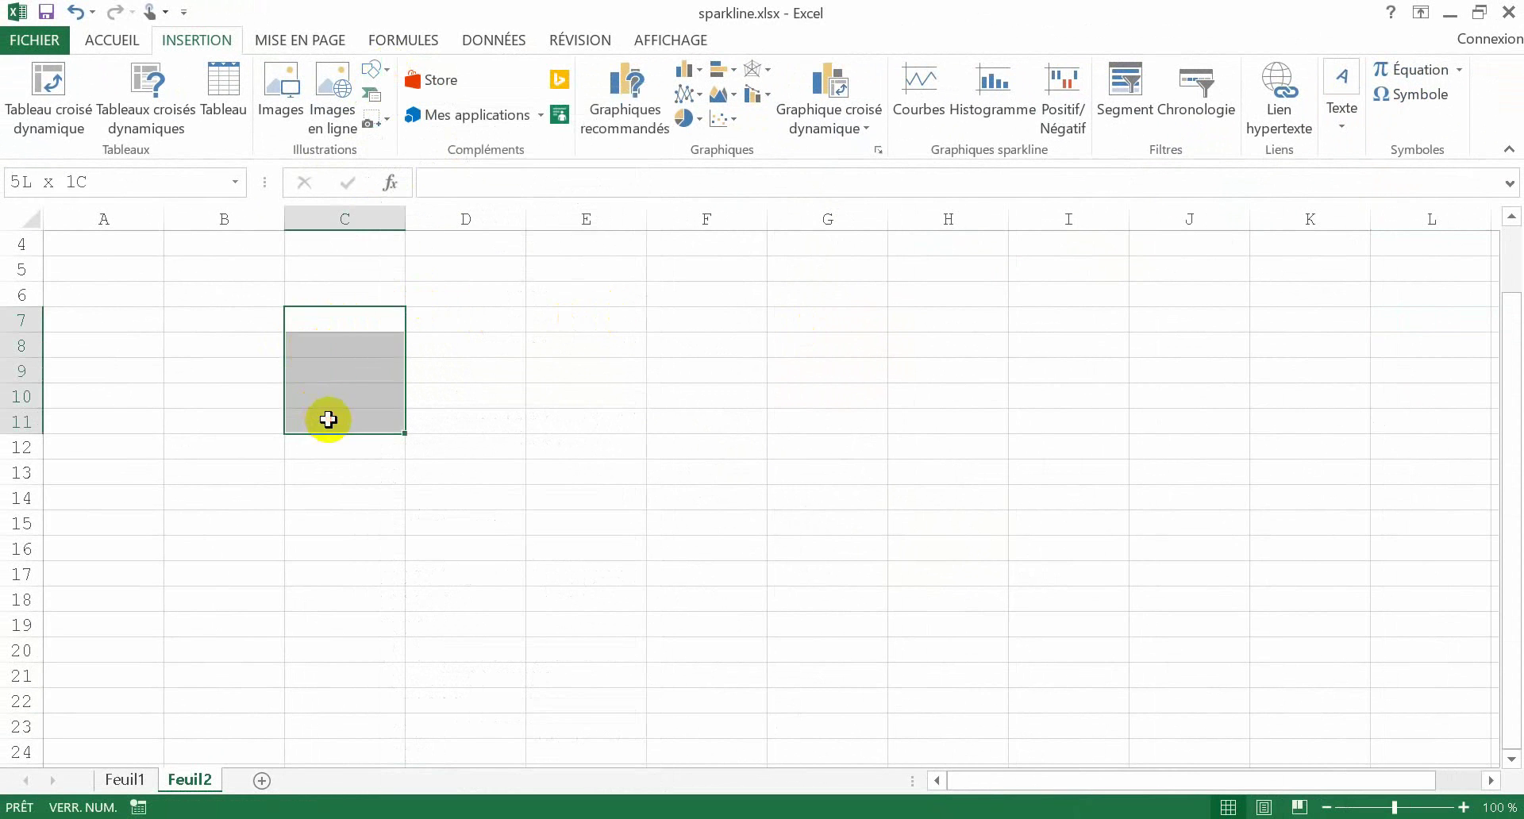
left_click(378, 79)
left_click(427, 318)
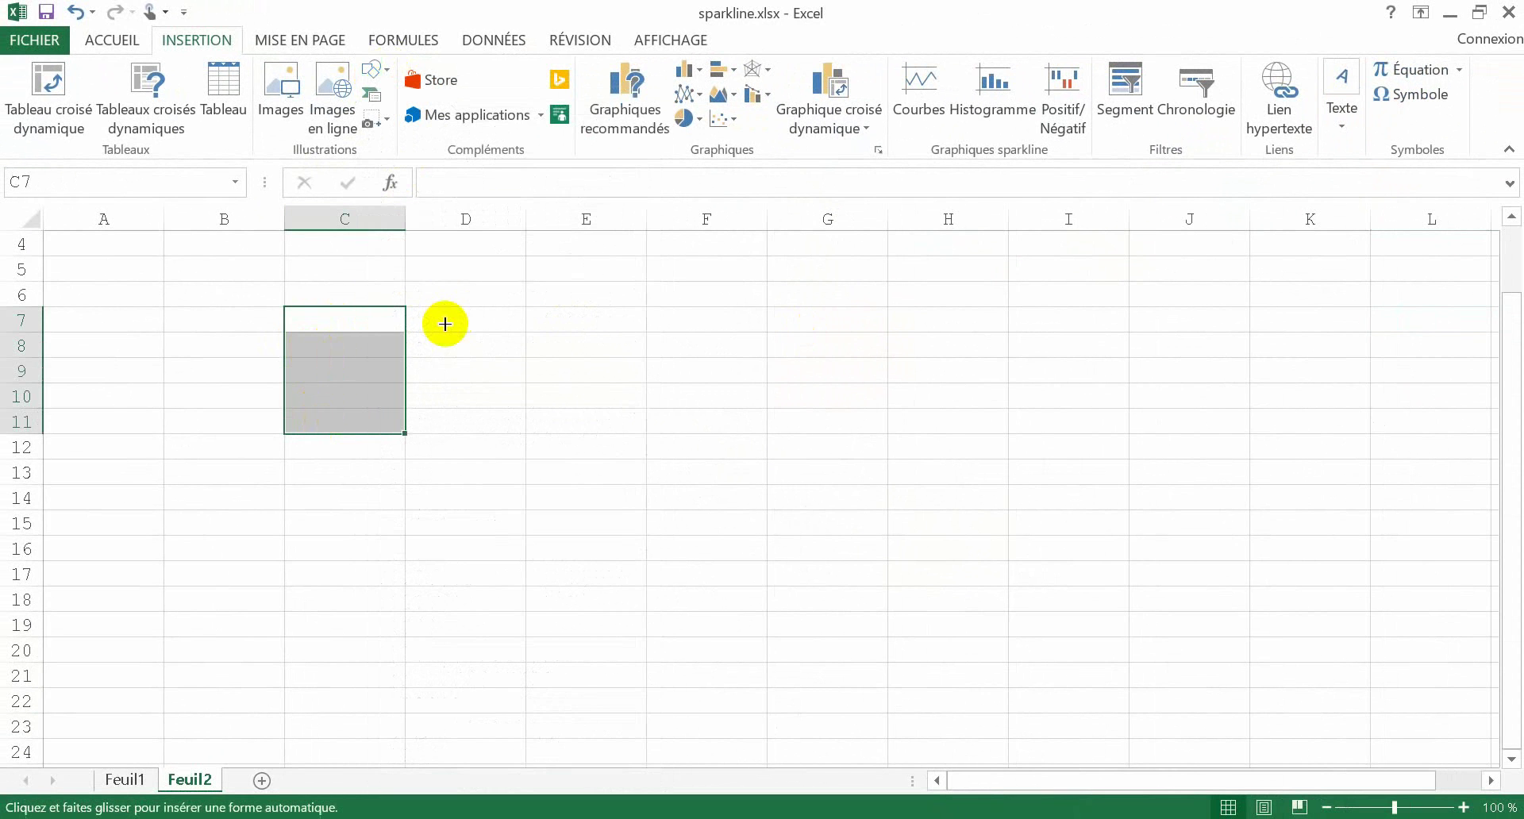
left_click_drag(439, 298, 566, 396)
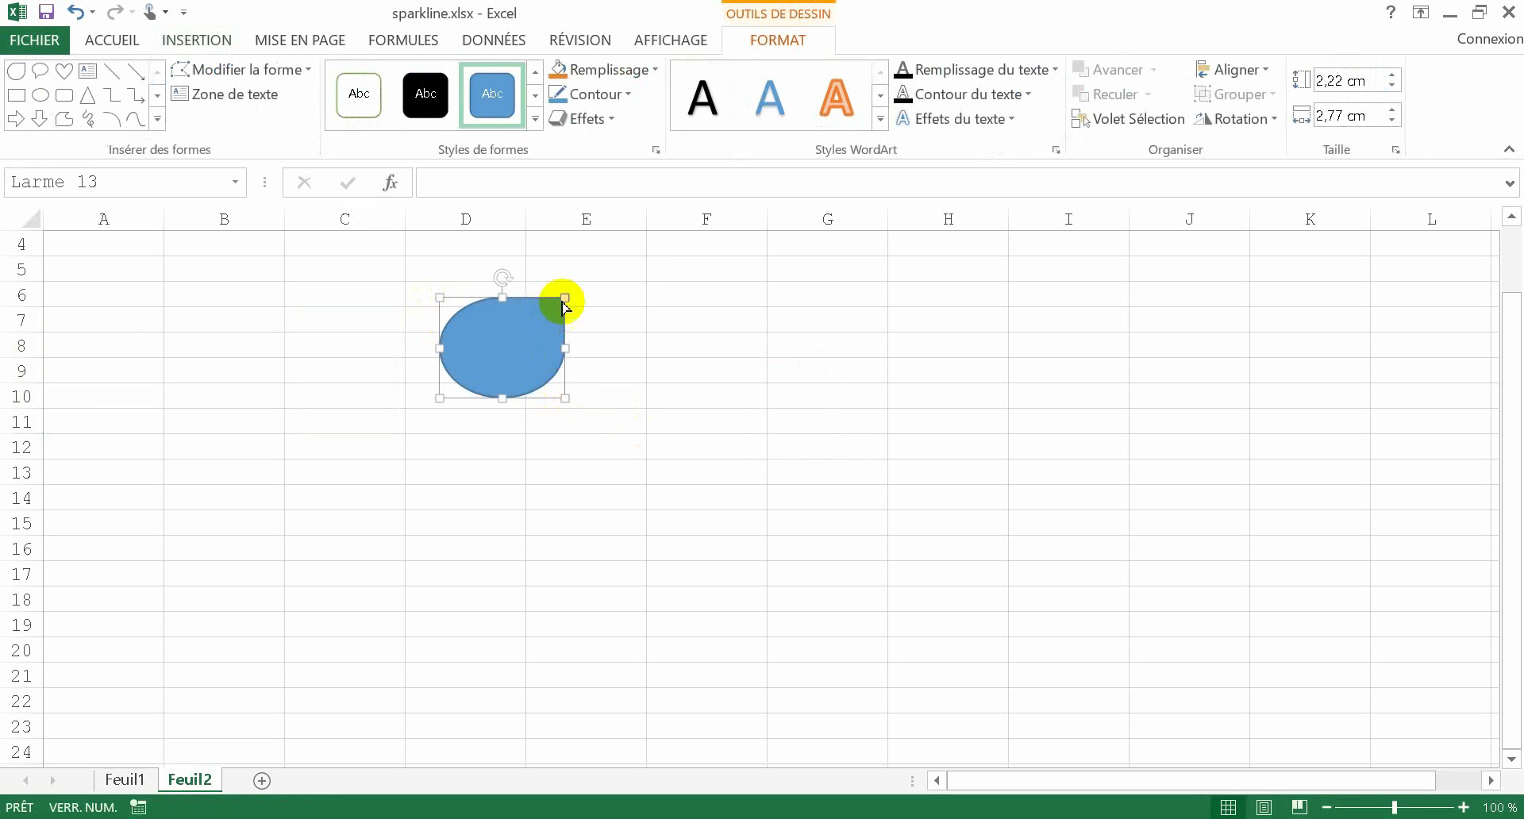
- Stretch the teardrop's point outward and rotate the shape so the point faces straight up, placing it over rows 5 to 13
left_click_drag(566, 300, 596, 292)
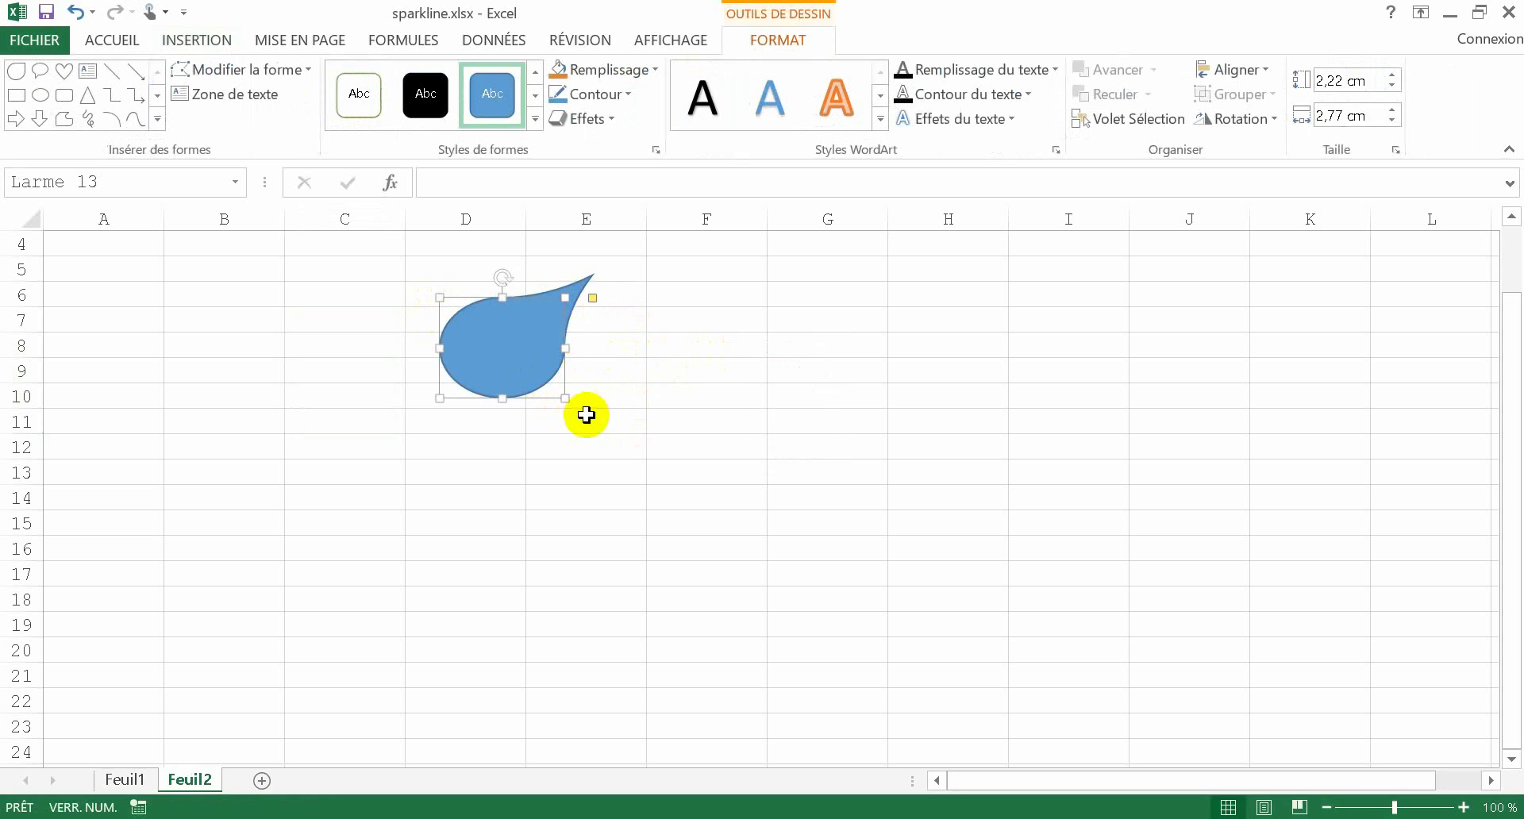
left_click_drag(503, 280, 494, 367)
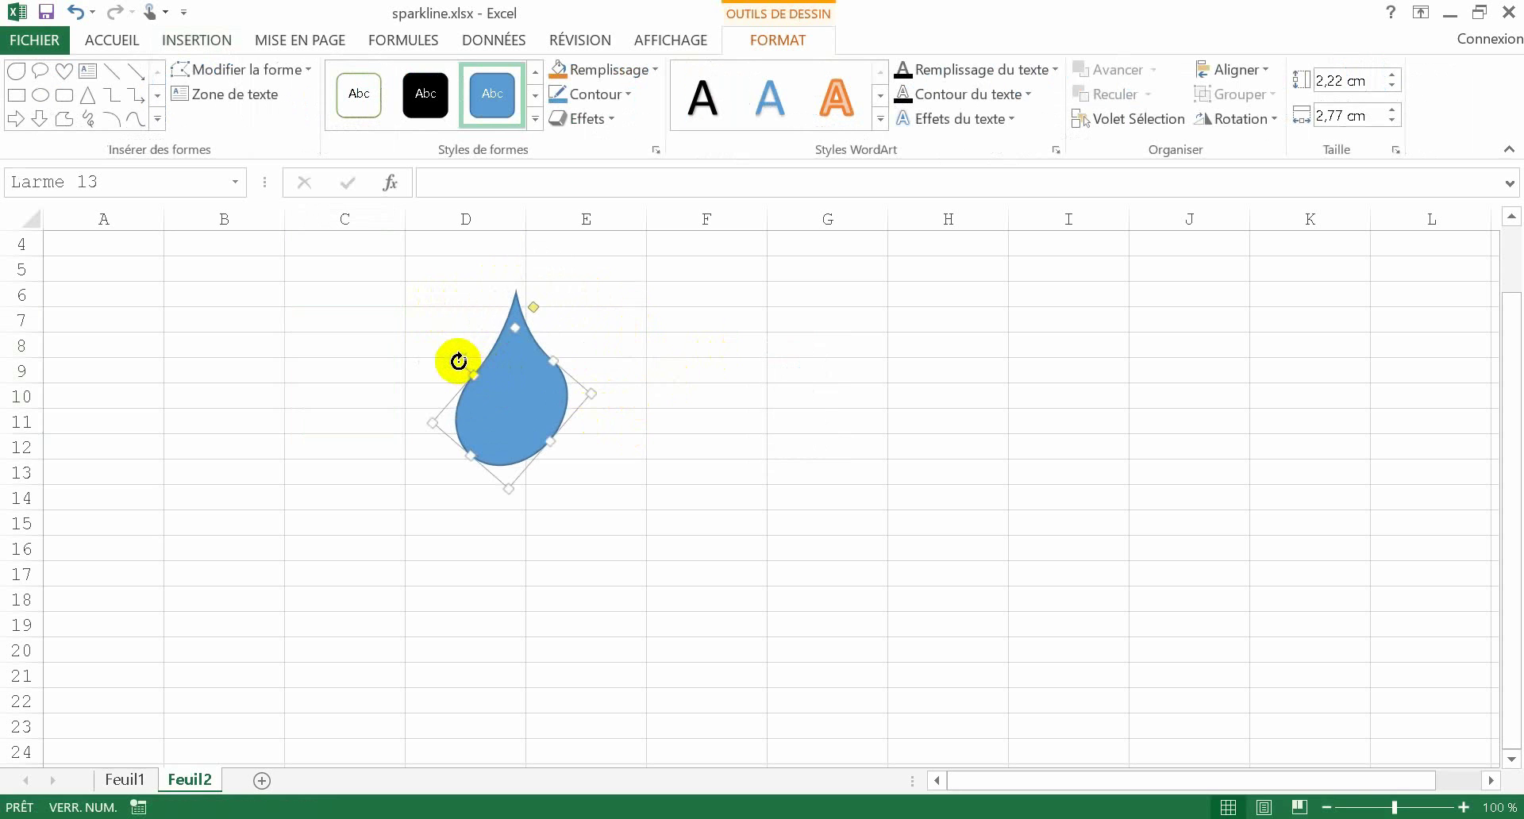
left_click_drag(458, 361, 454, 367)
left_click_drag(523, 306, 587, 415)
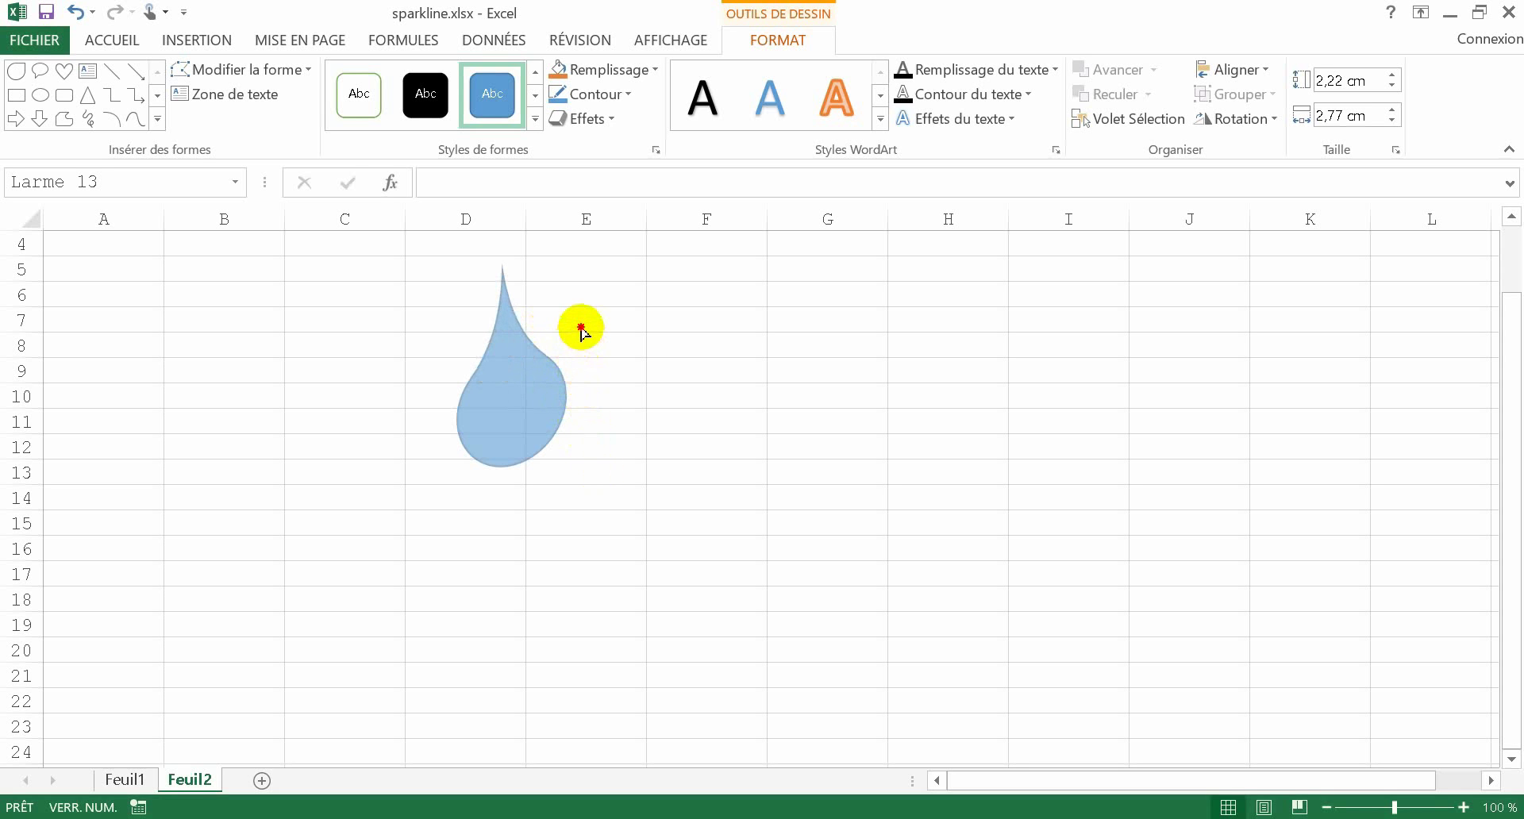
mouse_move(581, 327)
left_mouse_down()
mouse_move(577, 353)
mouse_move(578, 320)
left_mouse_up()
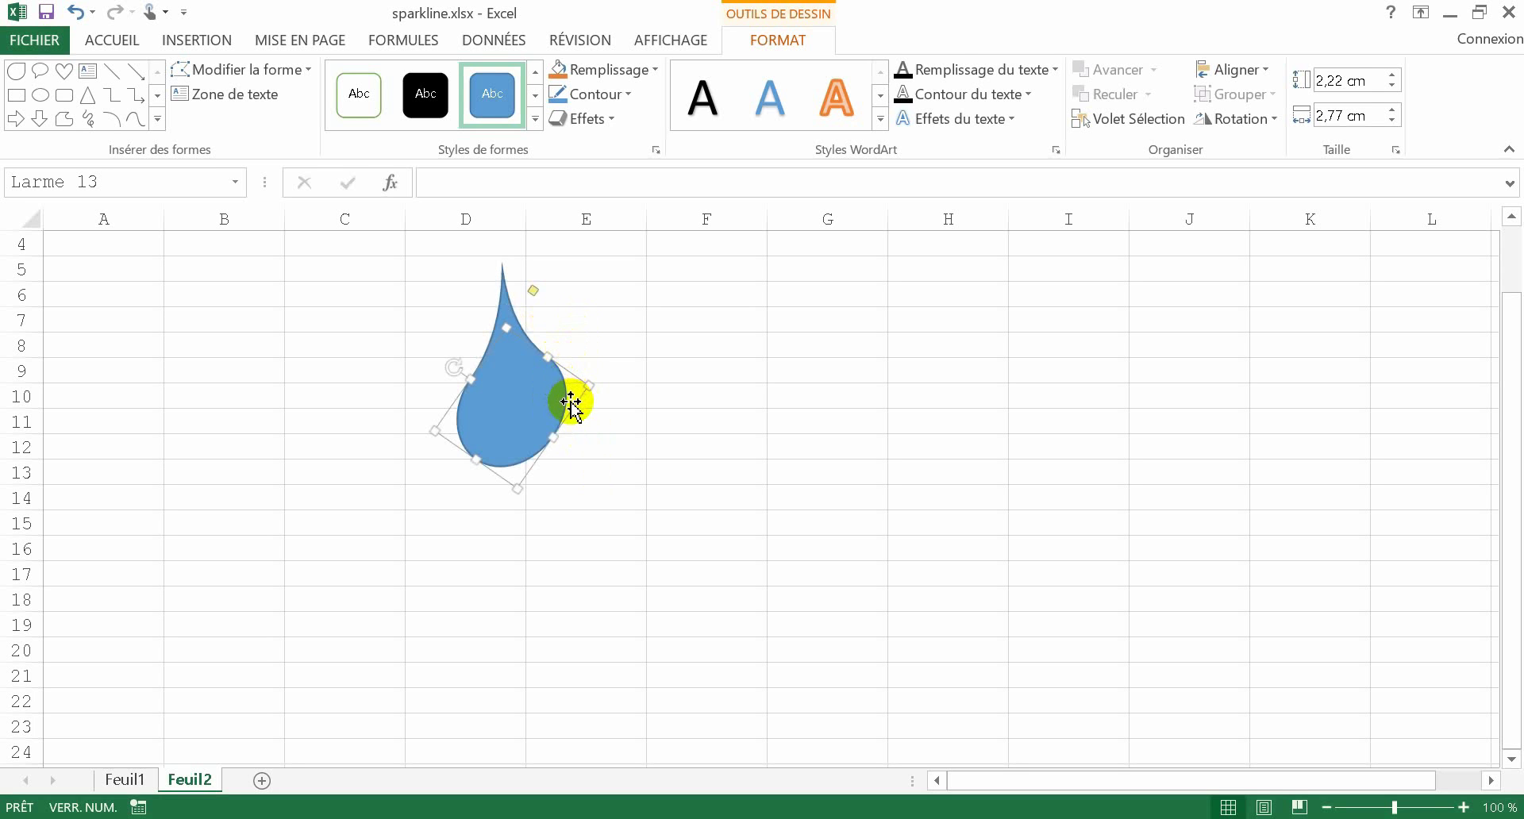
left_click(707, 375)
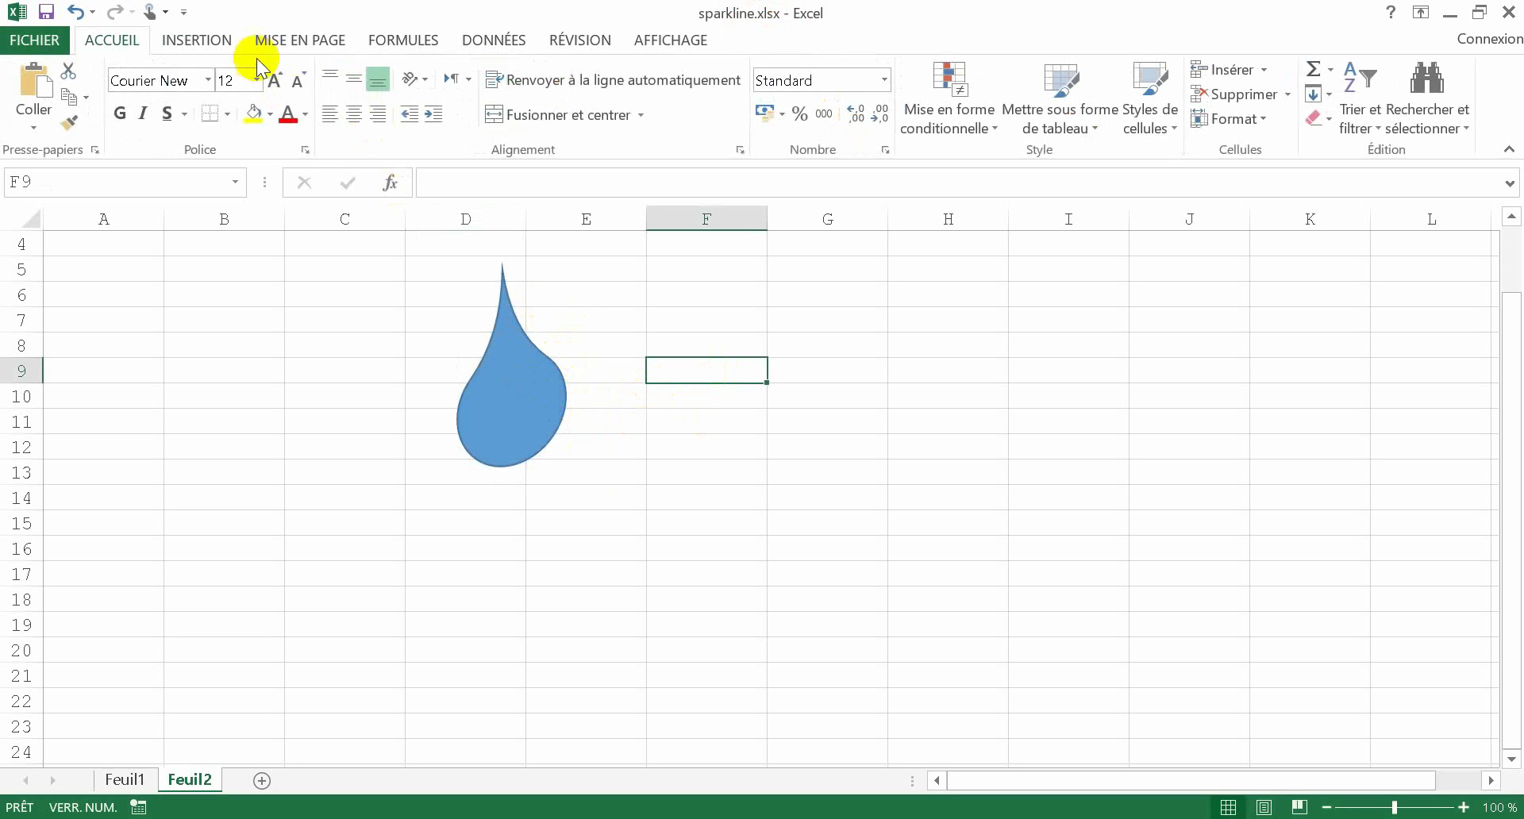
- Draw an up block arrow about 3.6 cm high and 3.3 cm wide across columns E and F, and fill it light green
left_click(199, 40)
left_click(395, 73)
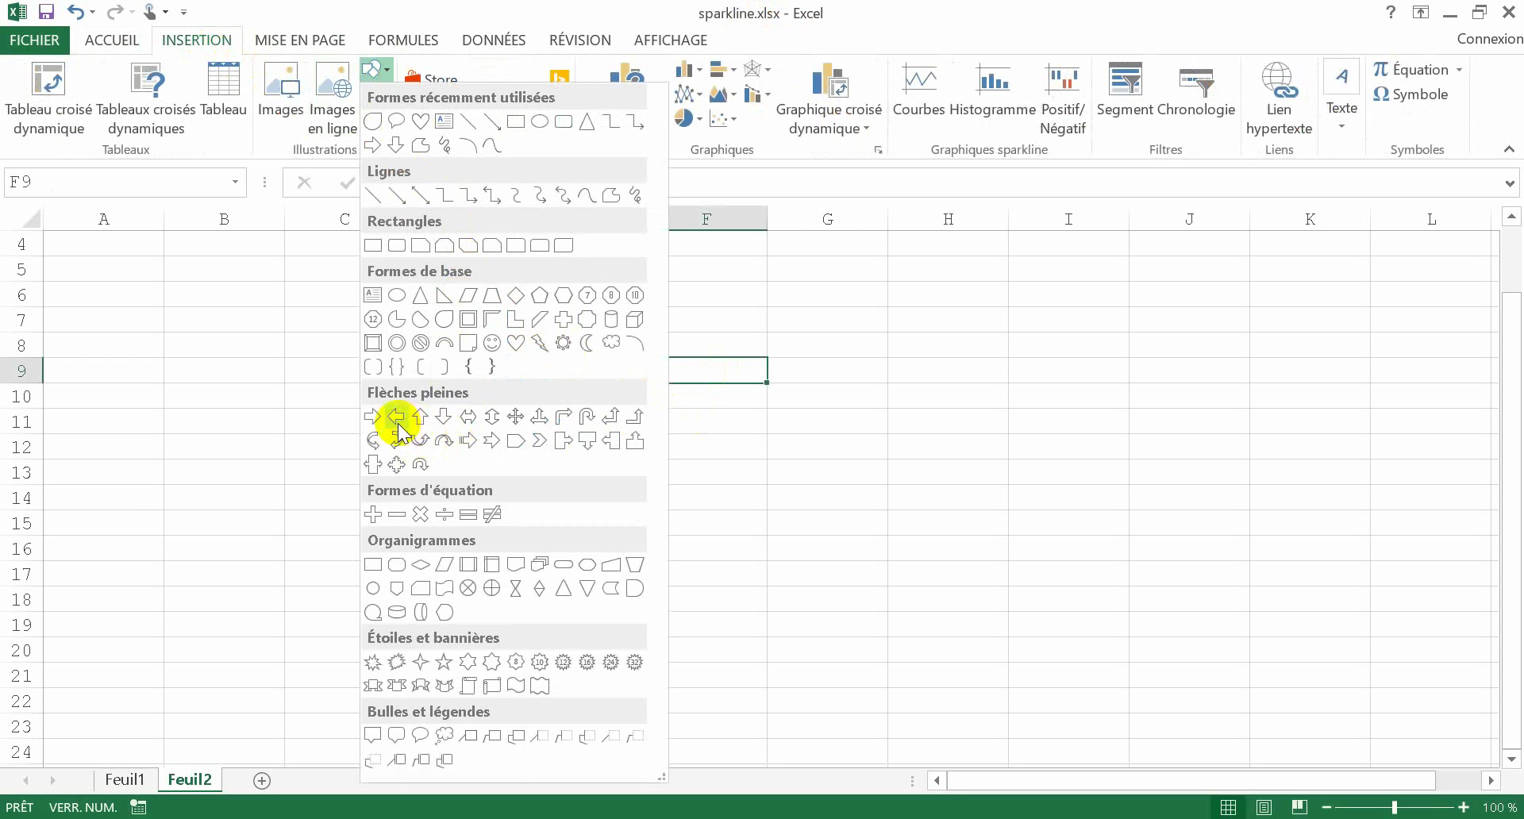
left_click(422, 418)
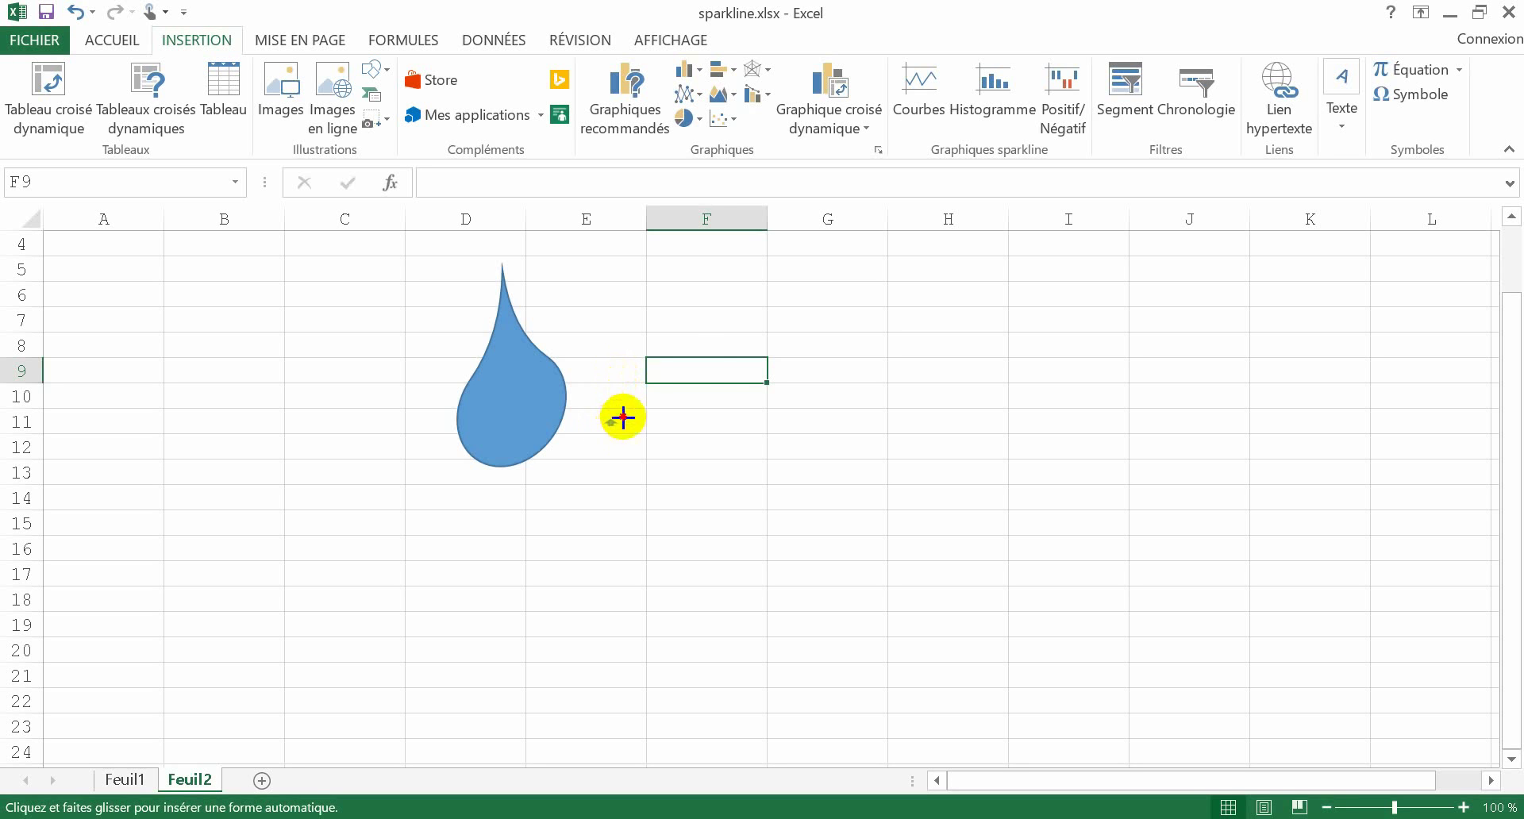
left_click_drag(606, 425, 683, 341)
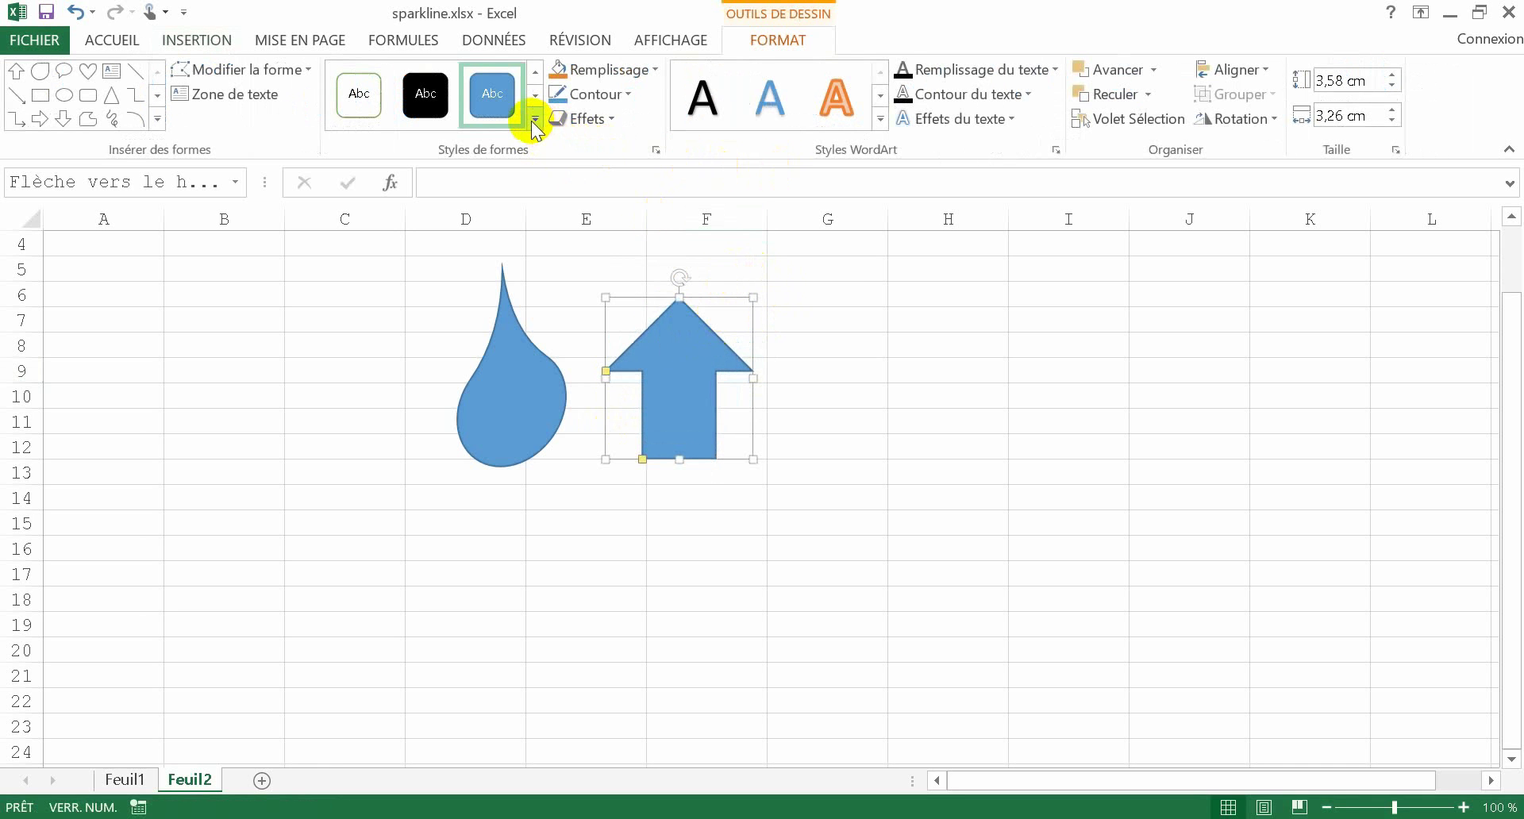
left_click(654, 73)
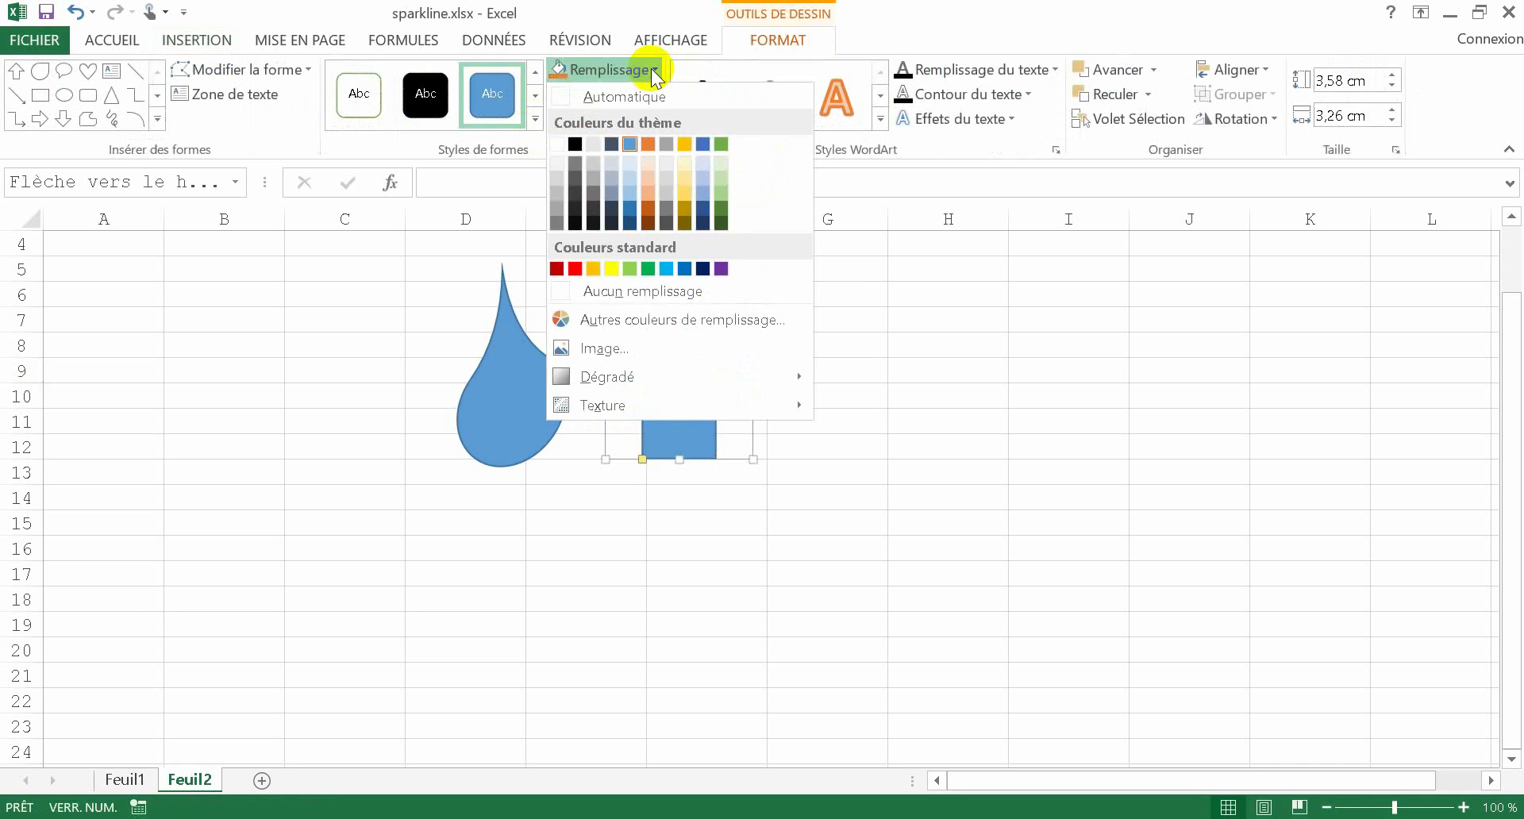
left_click(721, 194)
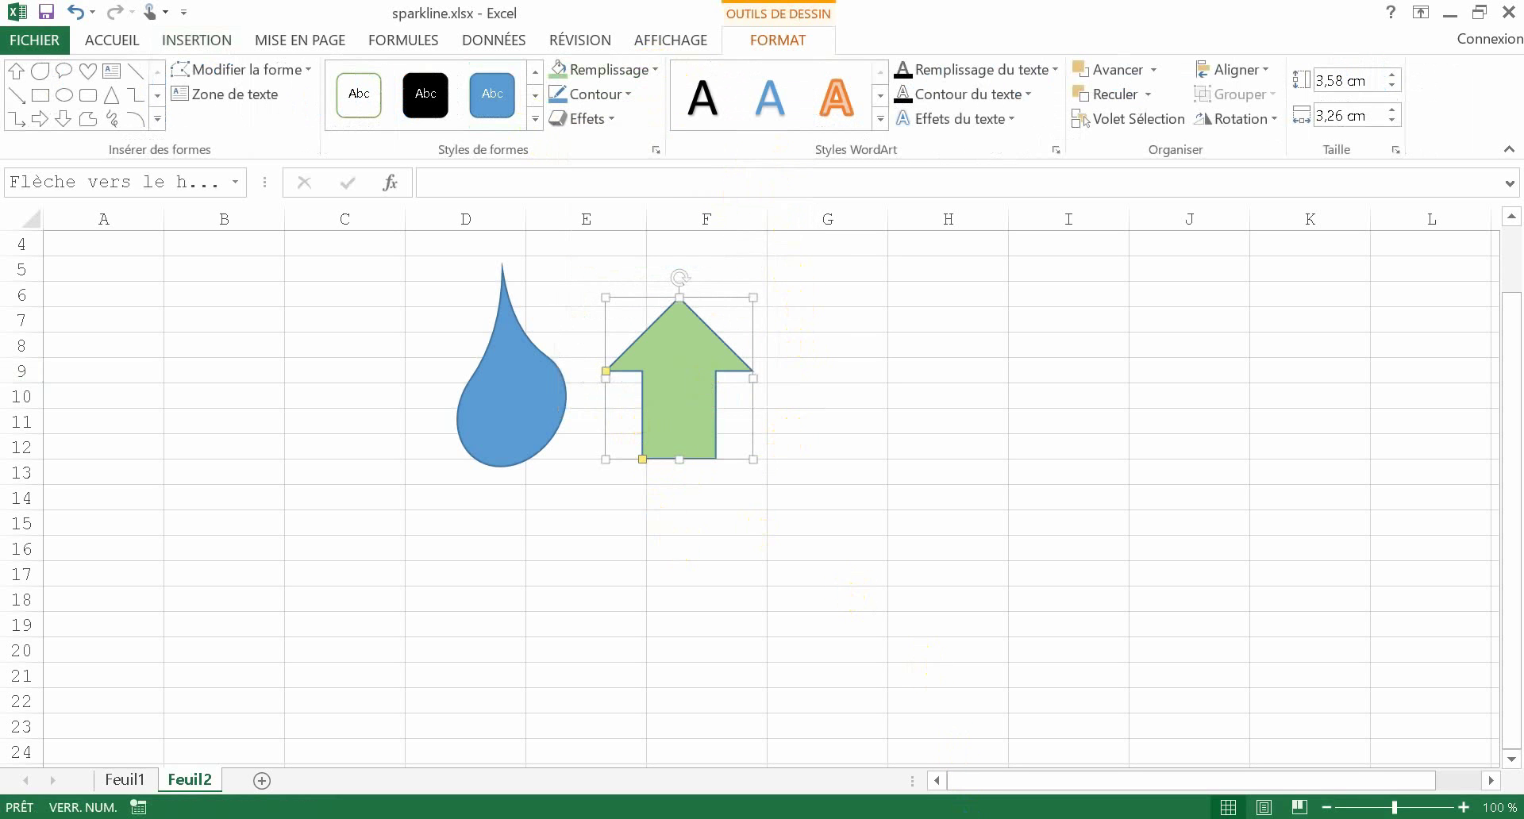
- Draw a seven-point star about 3 cm high and 3.8 cm wide to the left of the teardrop, across rows 8 to 13
left_click(199, 41)
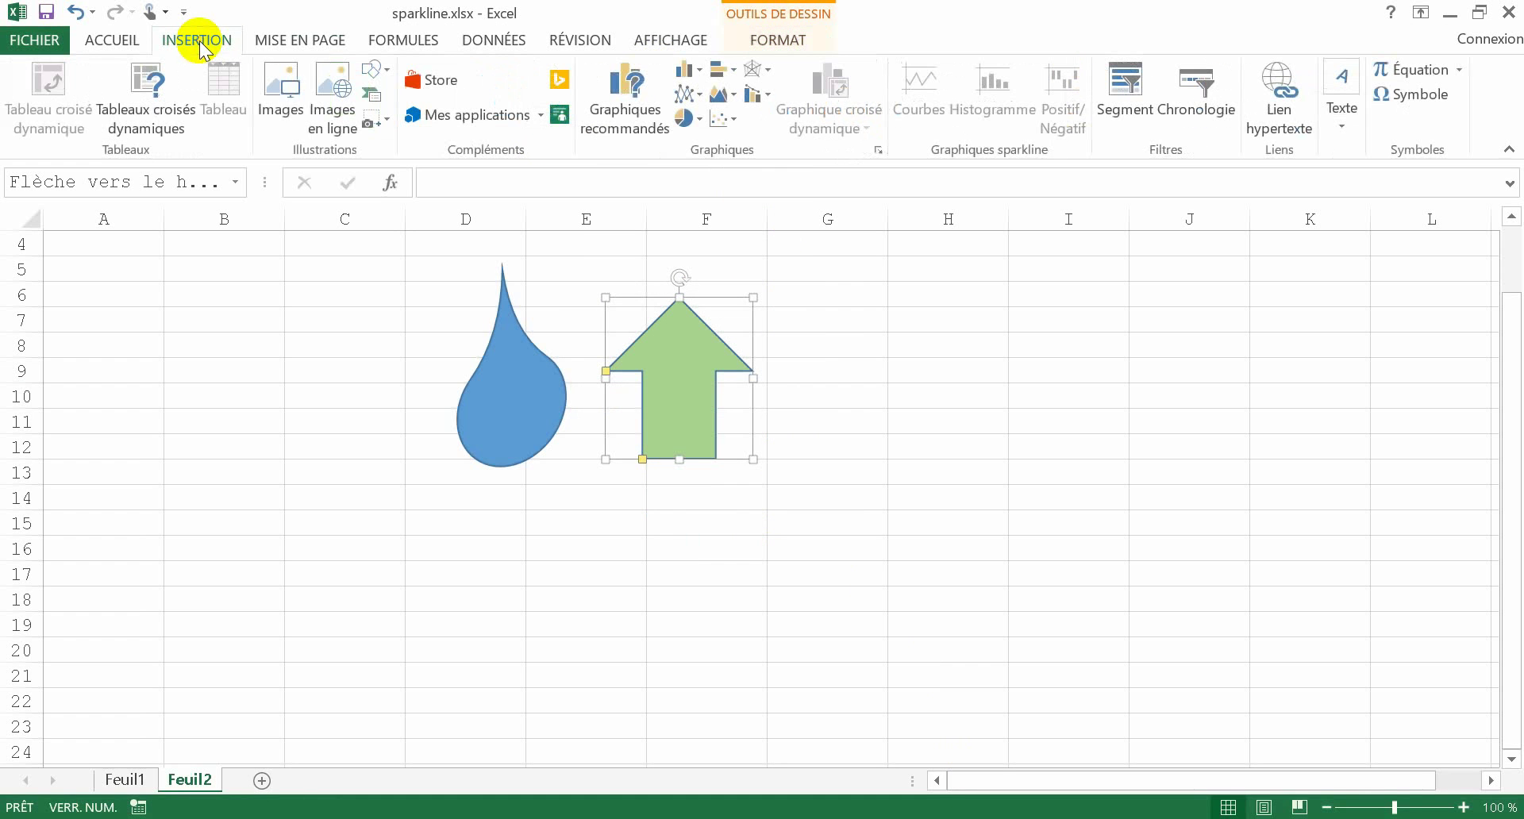
left_click(389, 70)
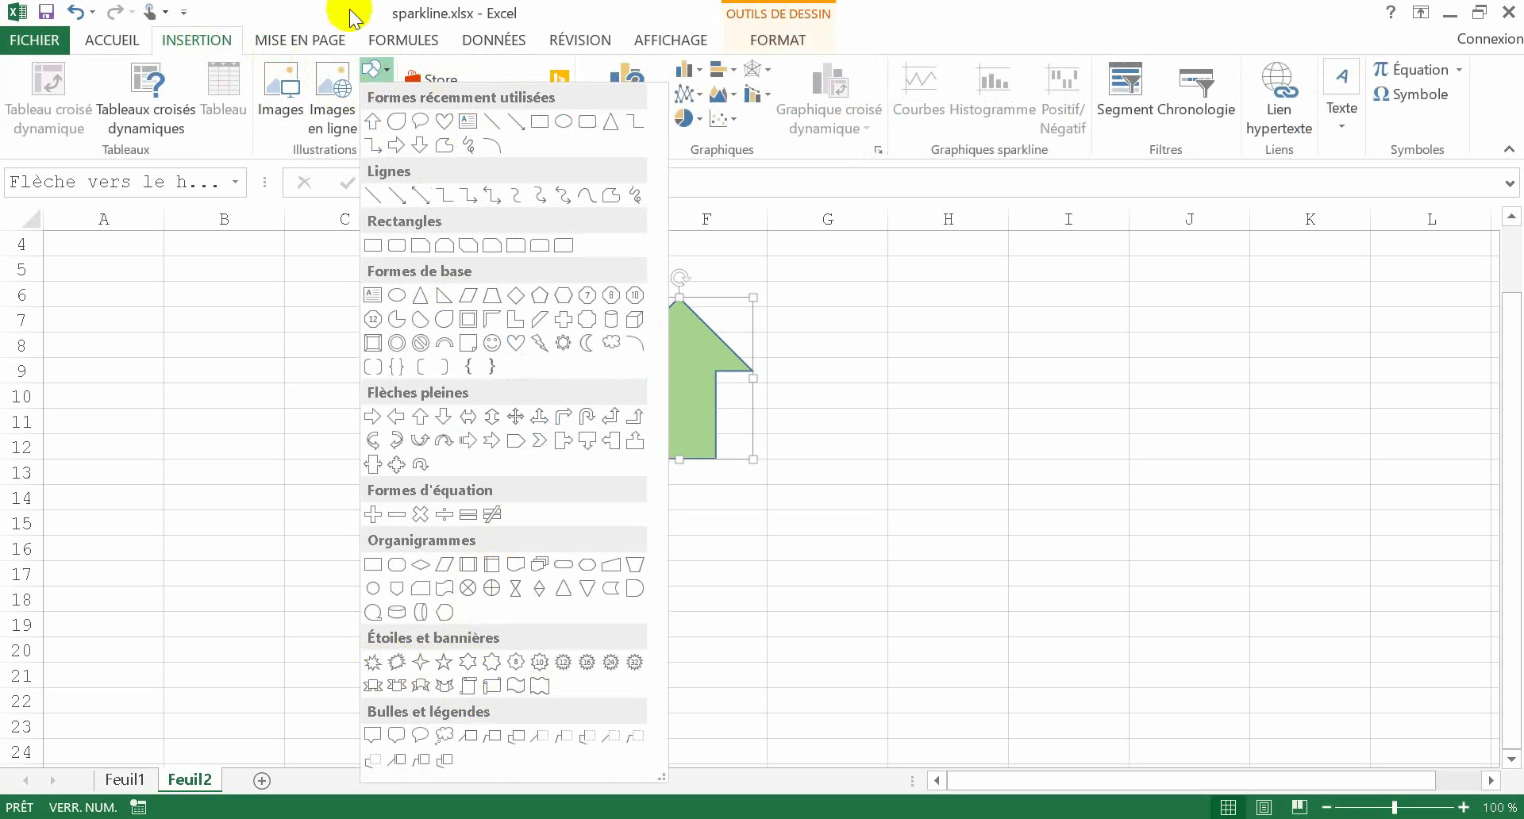
left_click(363, 64)
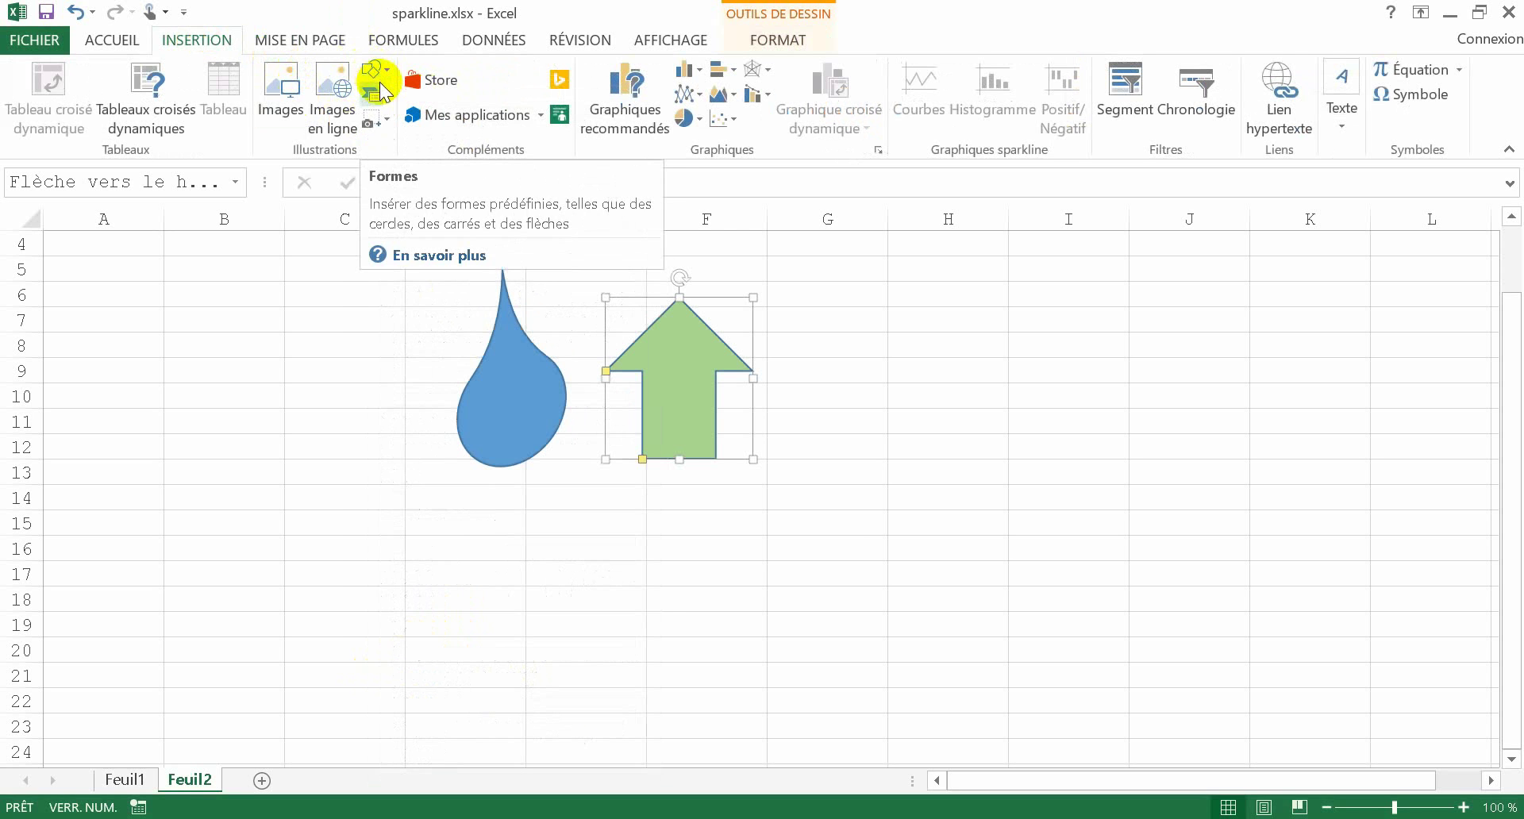
left_click(373, 73)
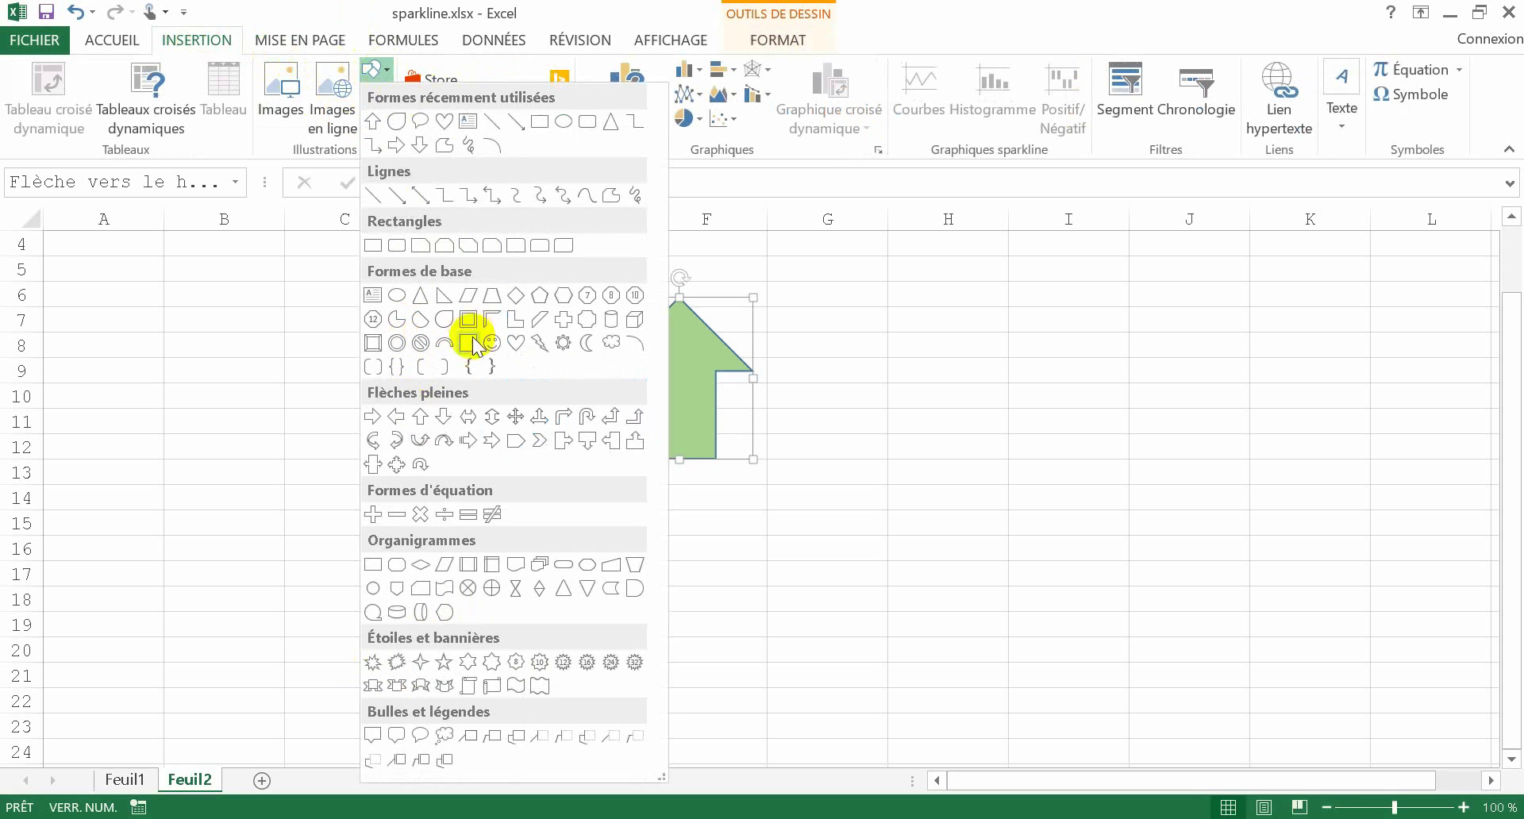
left_click(492, 664)
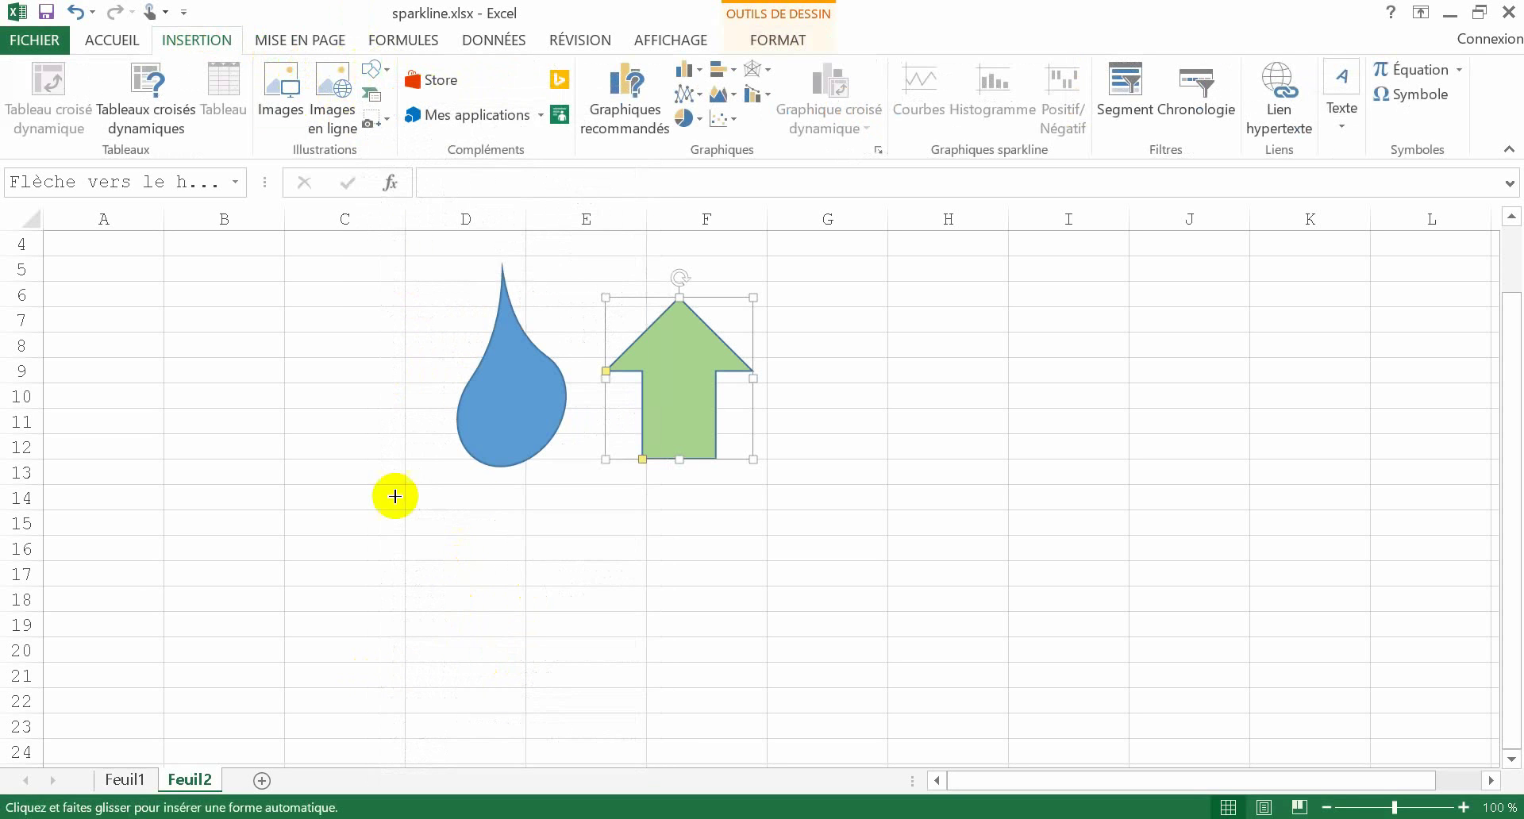
left_click_drag(262, 337, 433, 475)
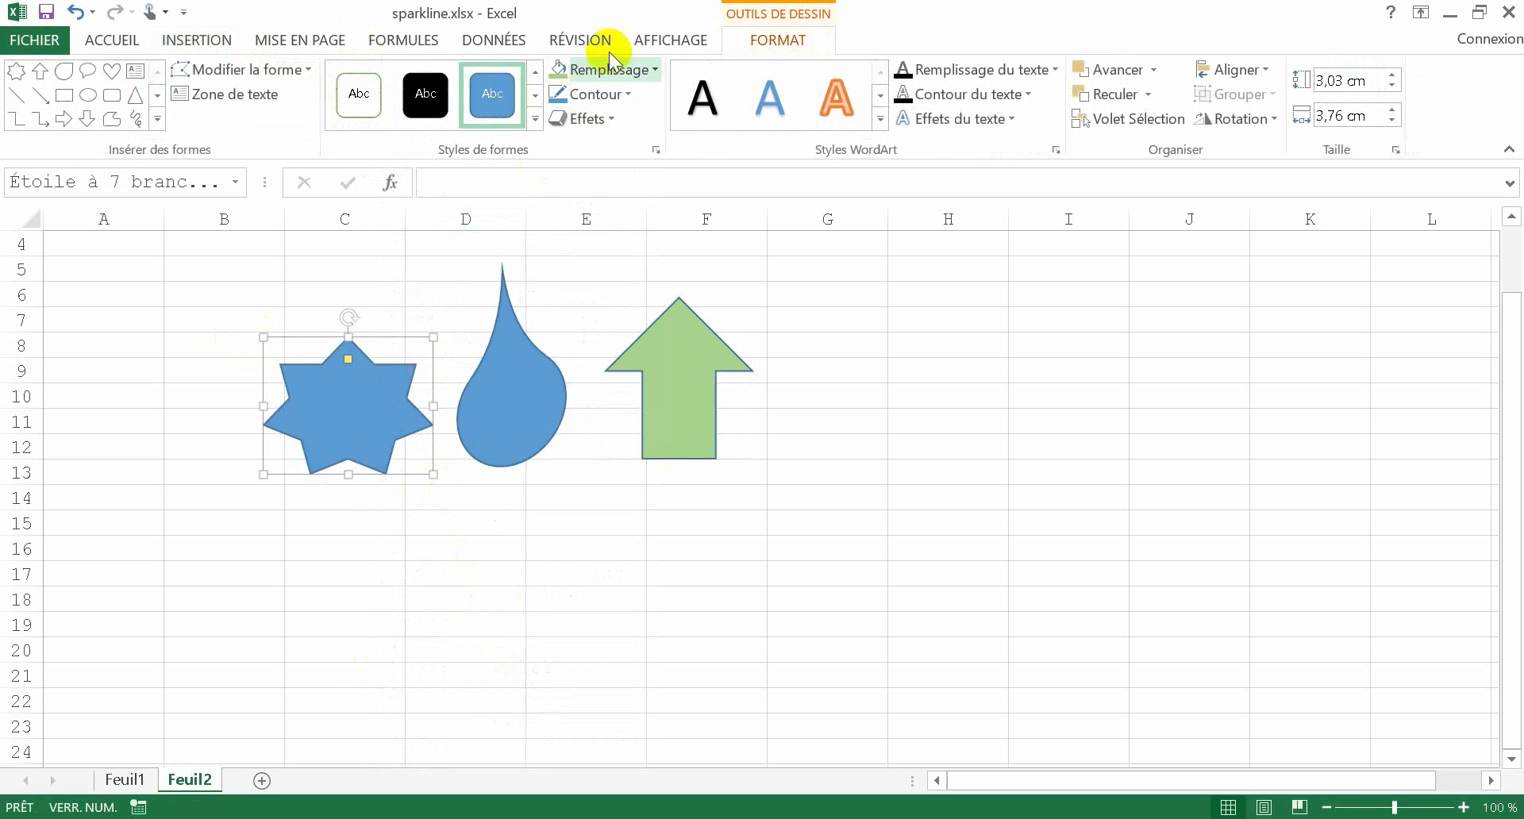
- Apply the preset shape style with white fill and green outline to the seven-point star
left_click(430, 96)
left_click(346, 93)
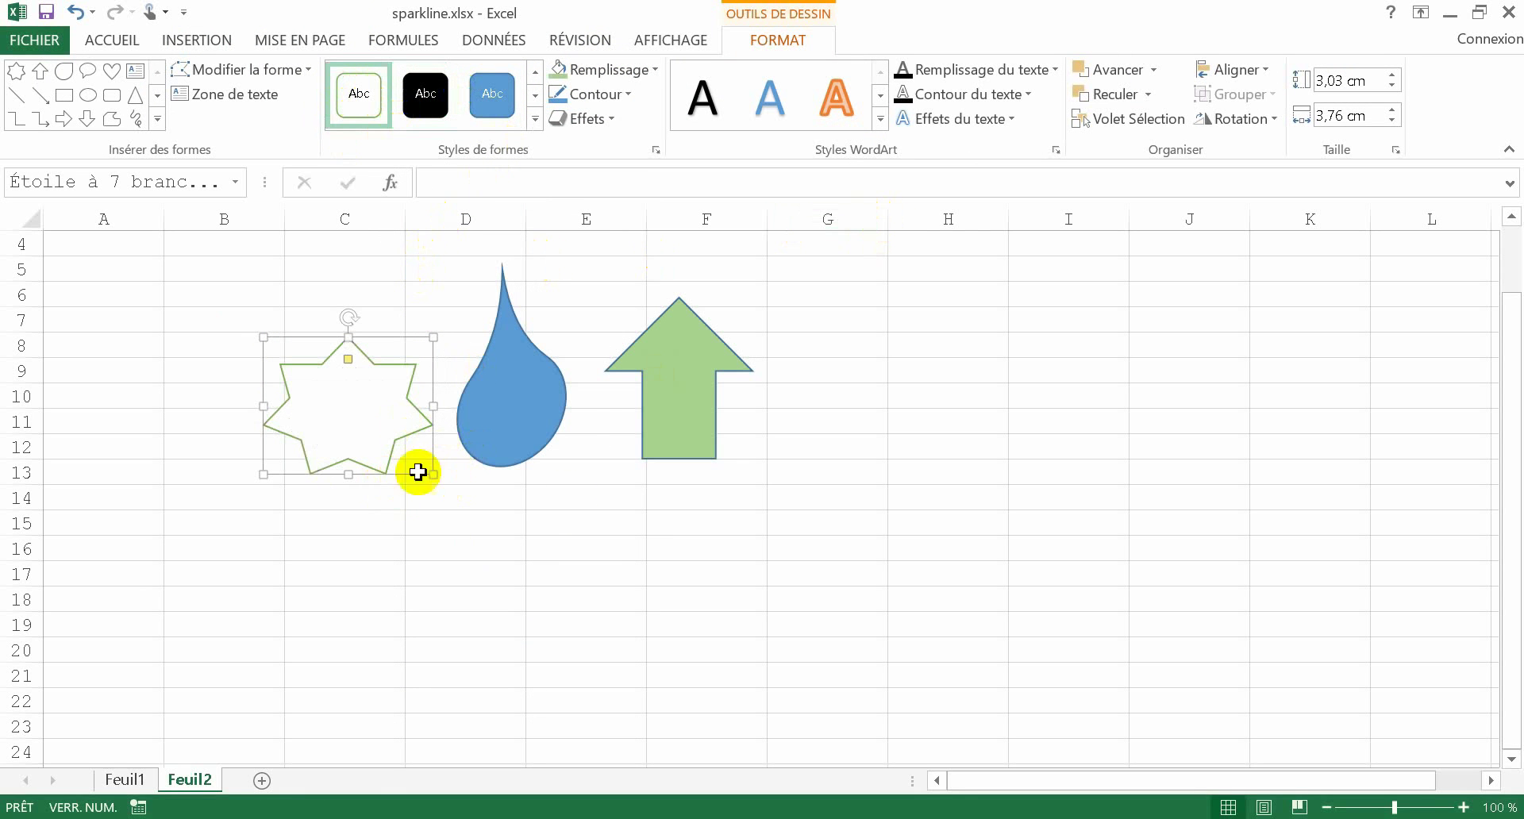
left_click(925, 473)
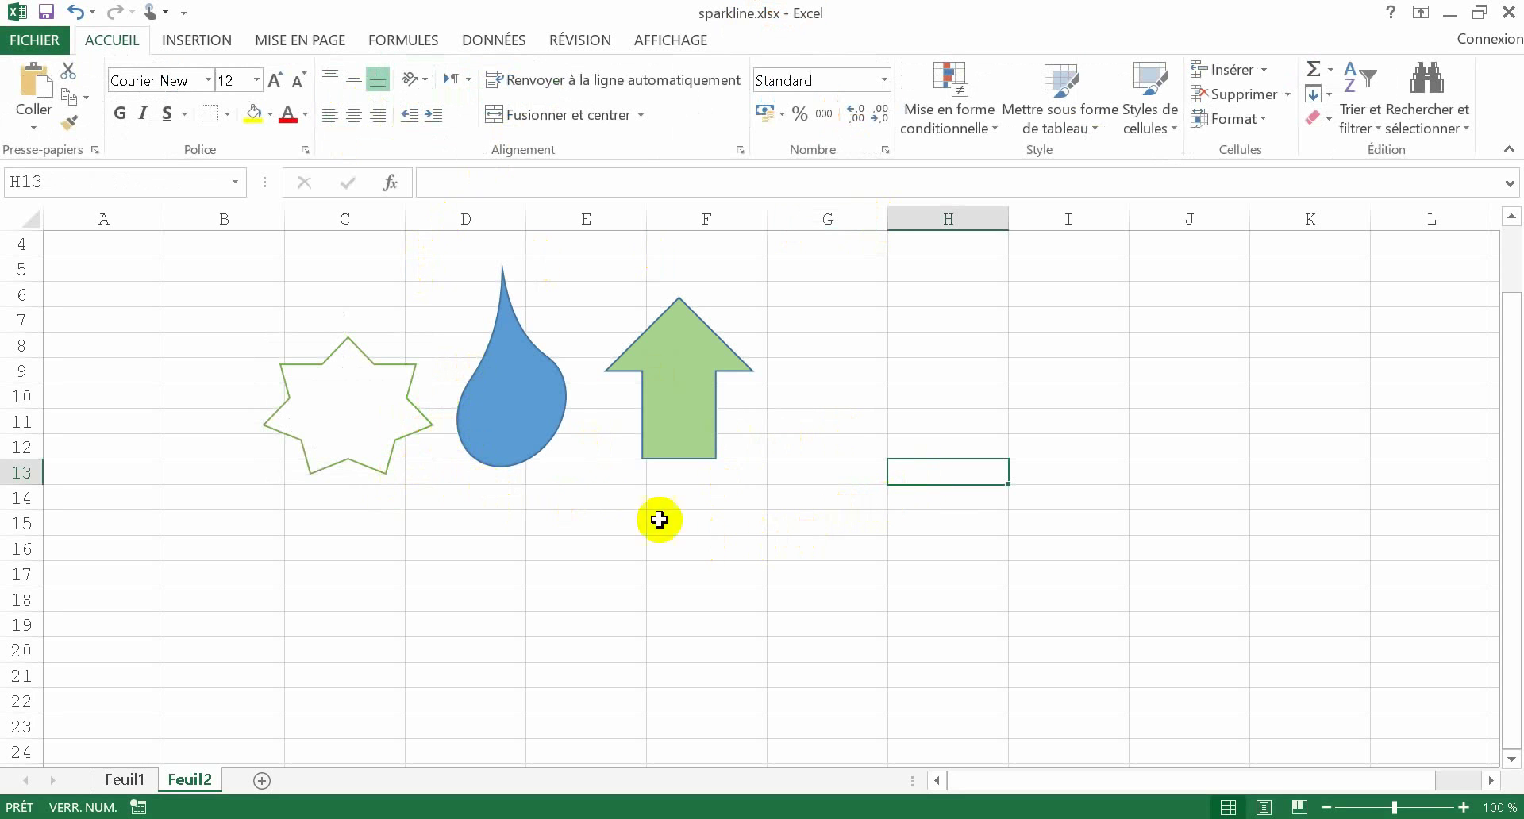
- Select the green arrow, the teardrop and the star together, and clear the selection
left_click(679, 358)
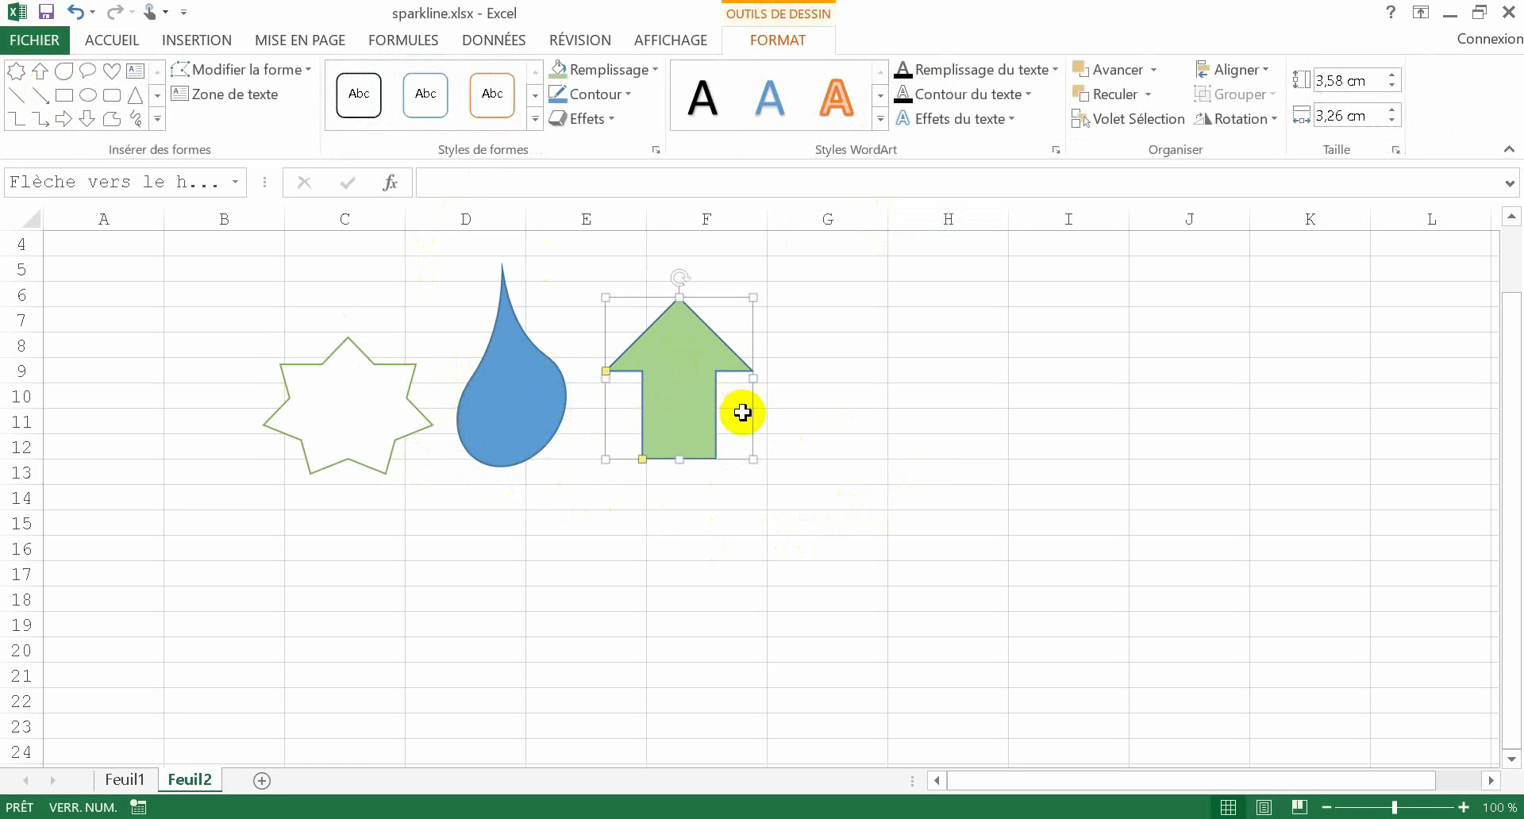
left_click(524, 410, "ctrl")
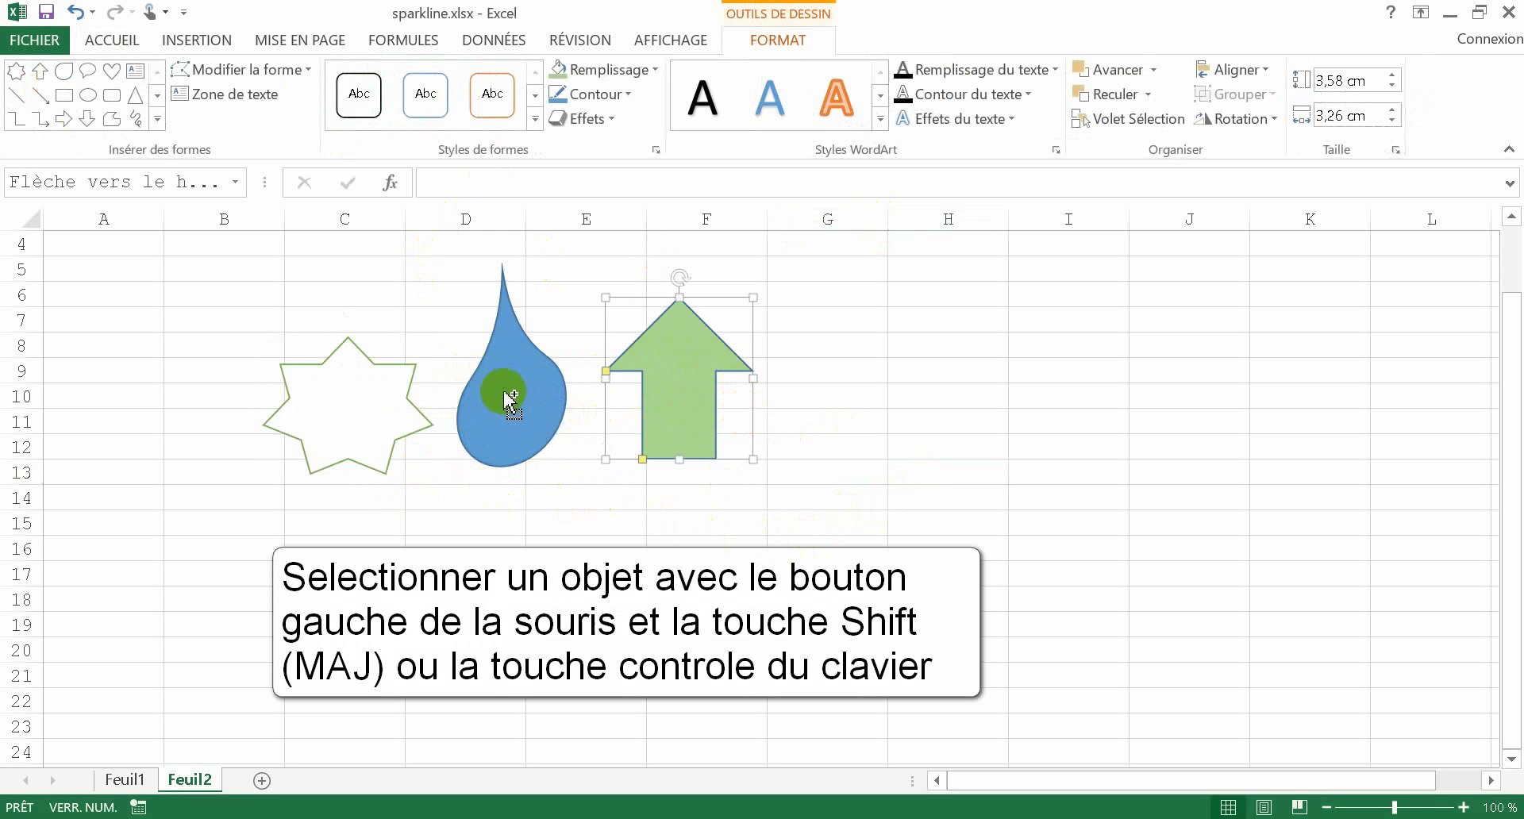
left_click(505, 384, "ctrl")
left_click(349, 413, "shift")
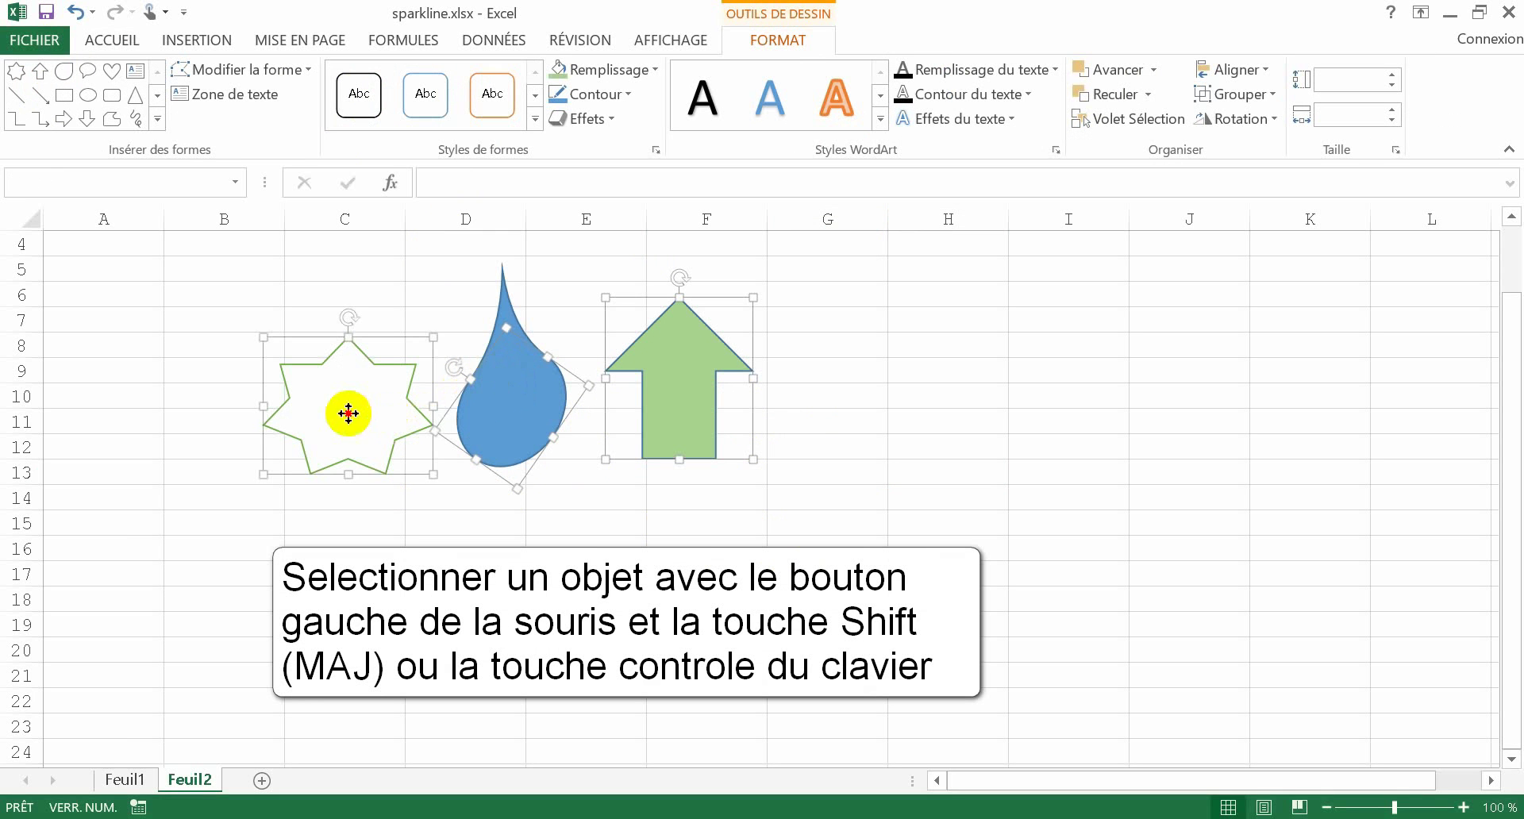
left_click(742, 497)
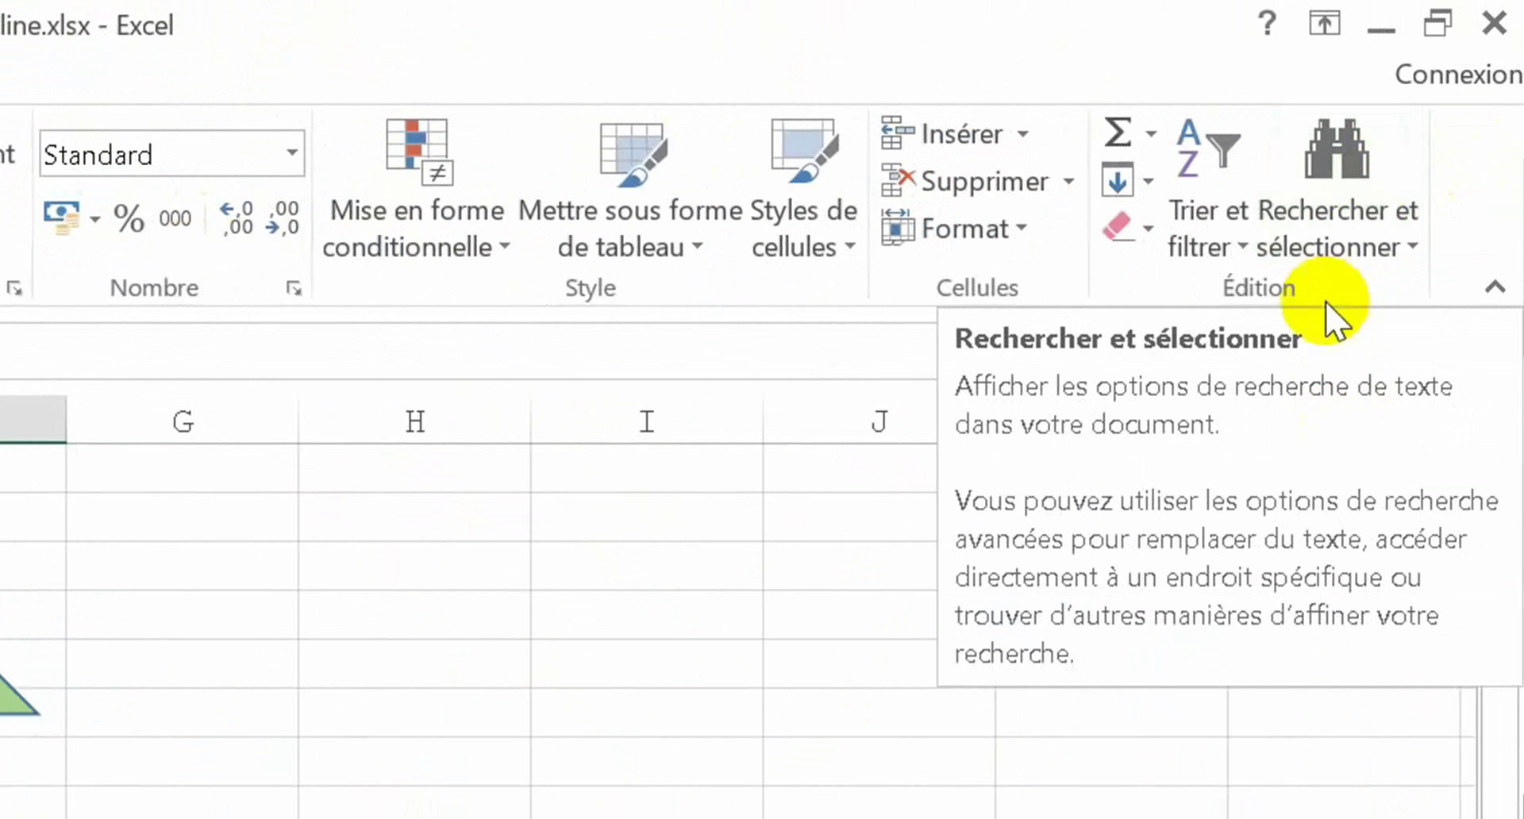
- Turn on the Select Objects mode and enclose the star, teardrop and arrow in one selection frame
left_click(1364, 193)
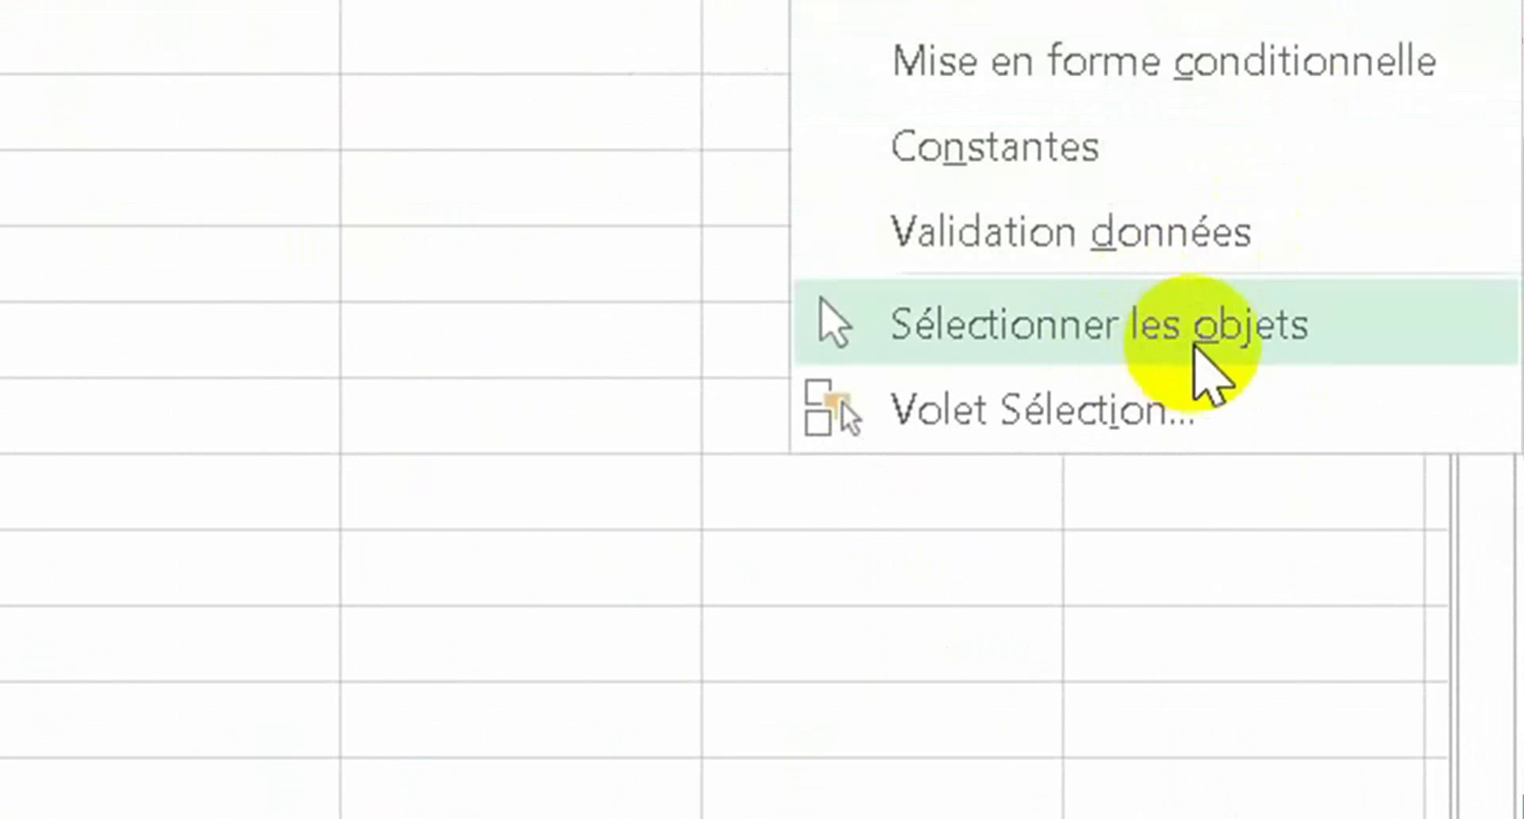
left_click(1196, 349)
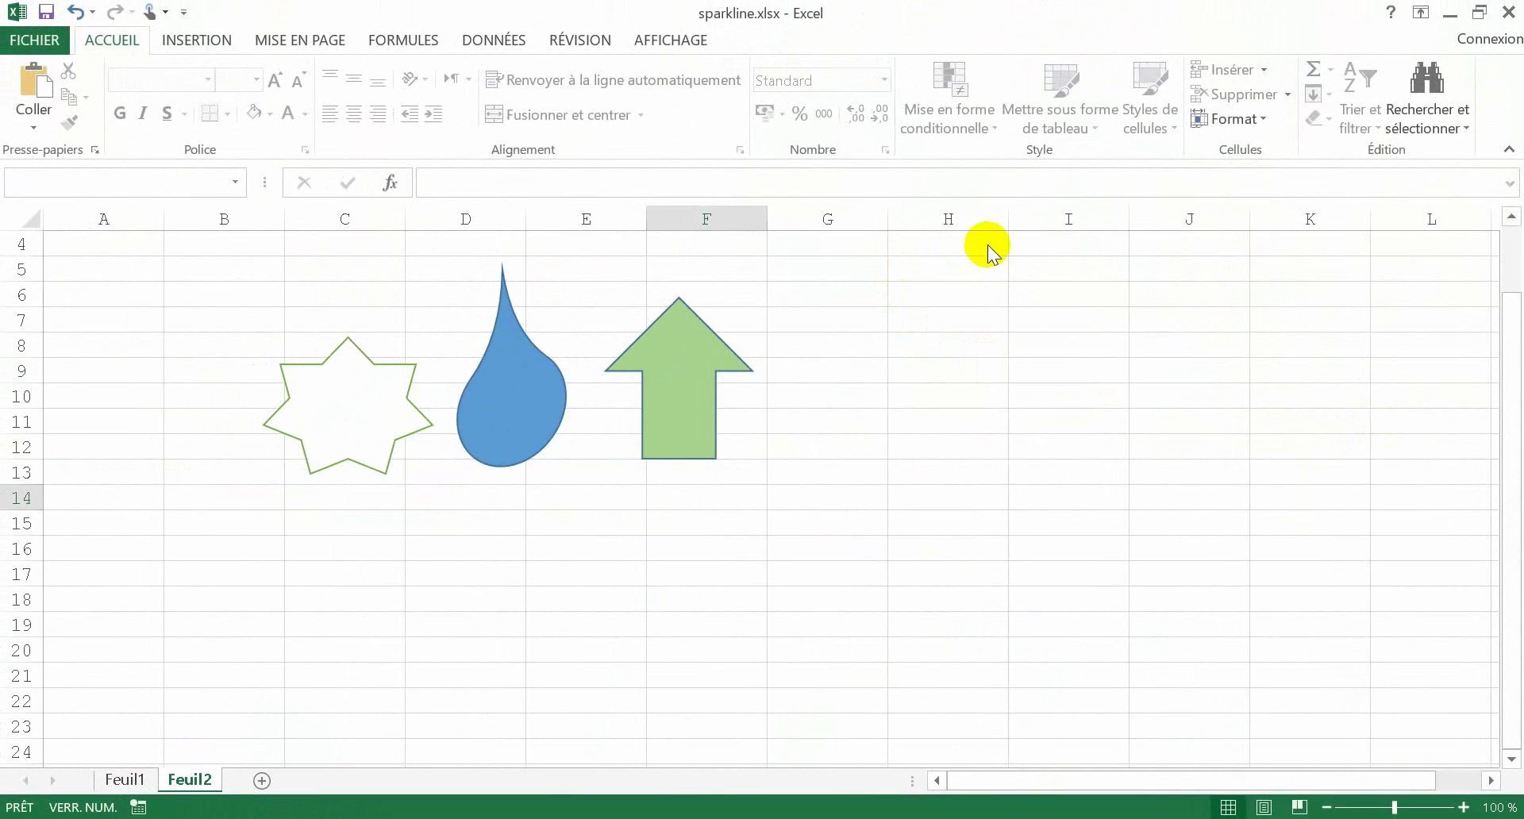
left_click_drag(988, 245, 138, 556)
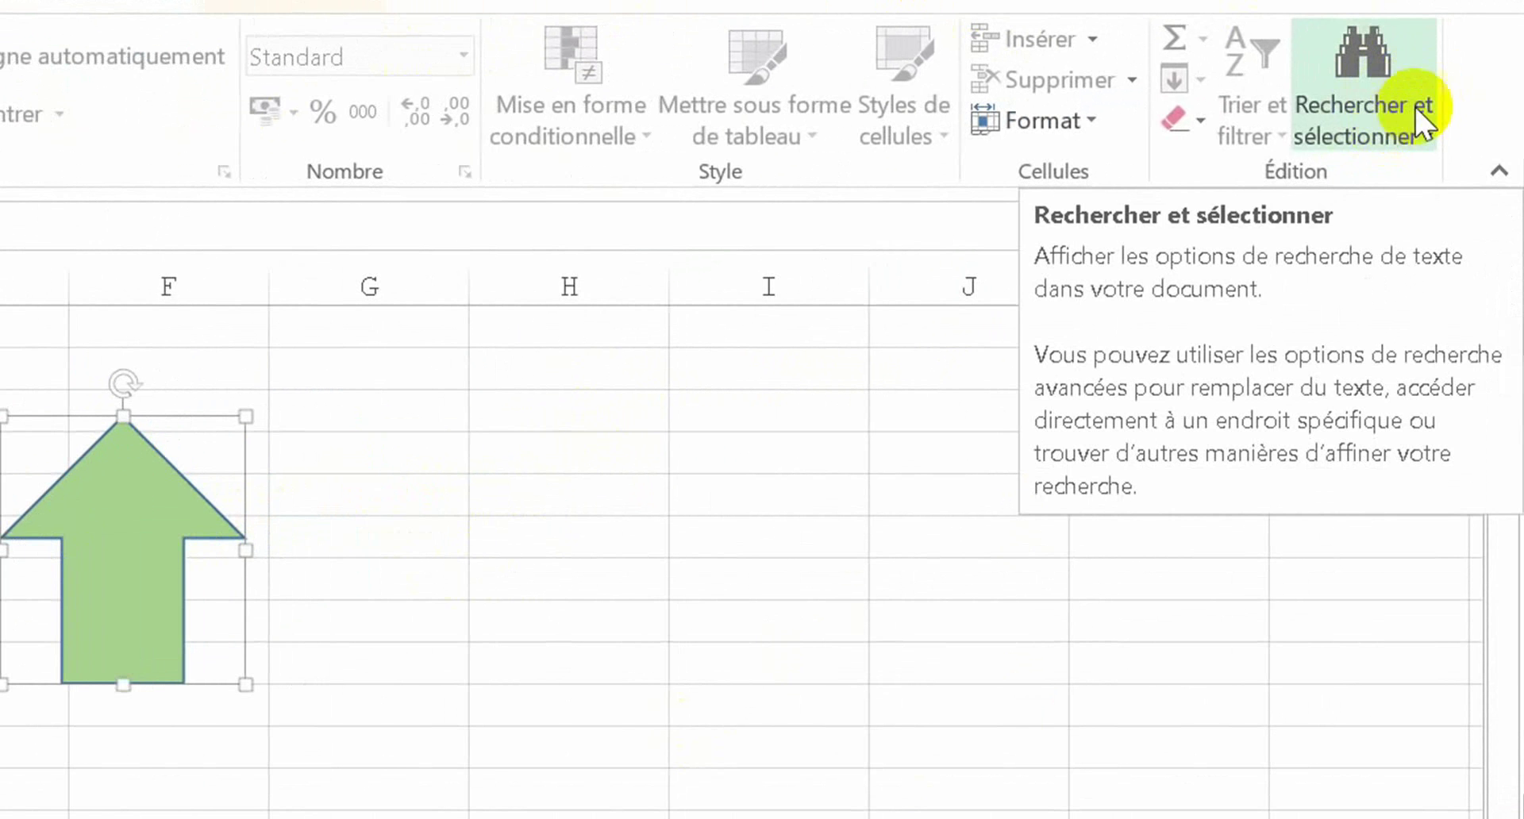
- Turn off the Select Objects mode and select cell F5 to release the shapes
left_click(1399, 113)
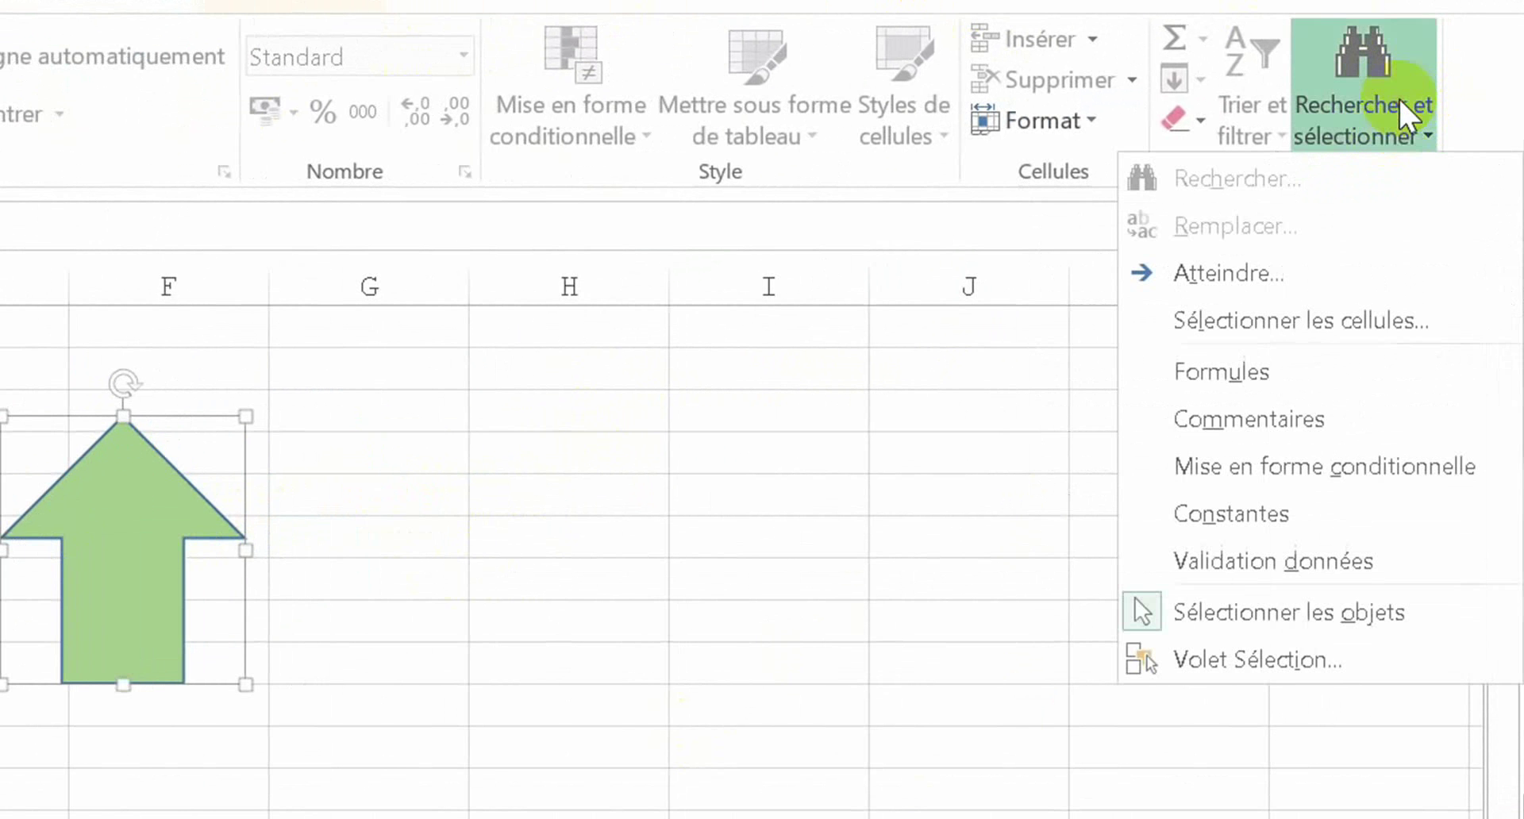
left_click(1278, 623)
left_click(329, 442)
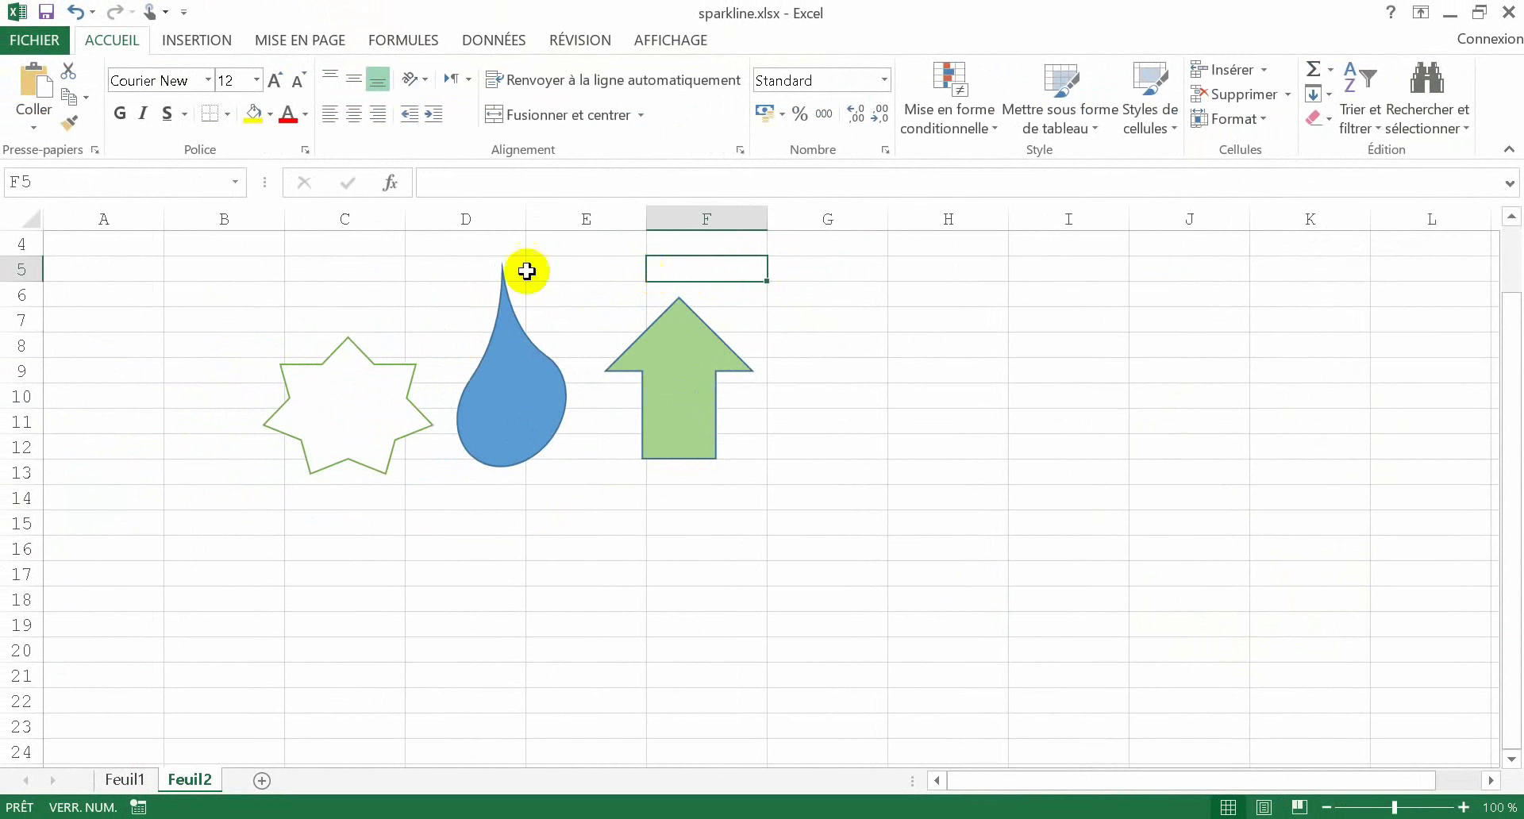
left_click(463, 250)
left_click(326, 243)
left_click(241, 242)
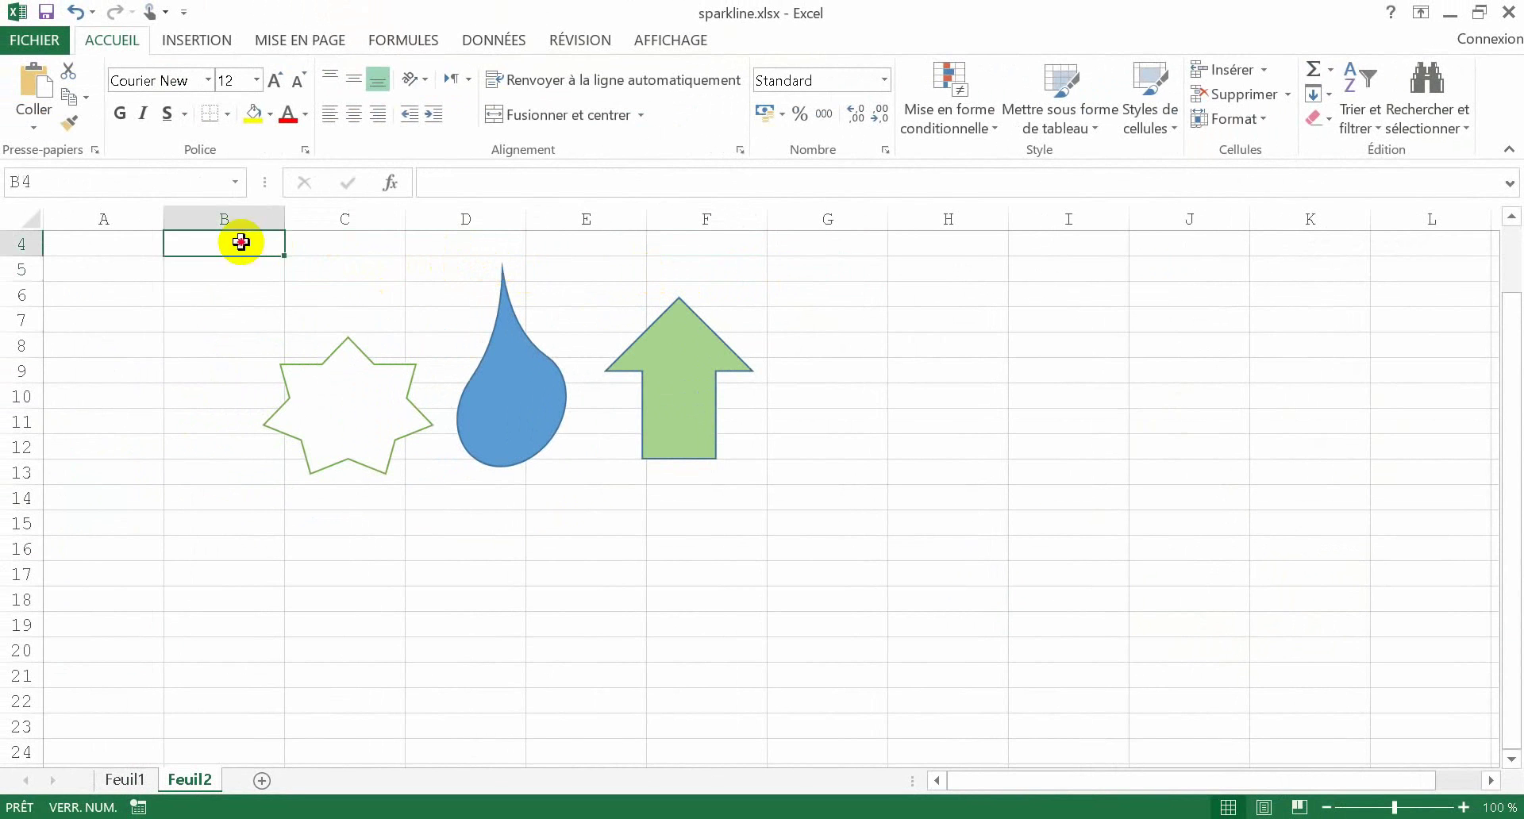
left_click(368, 243)
left_click(452, 244)
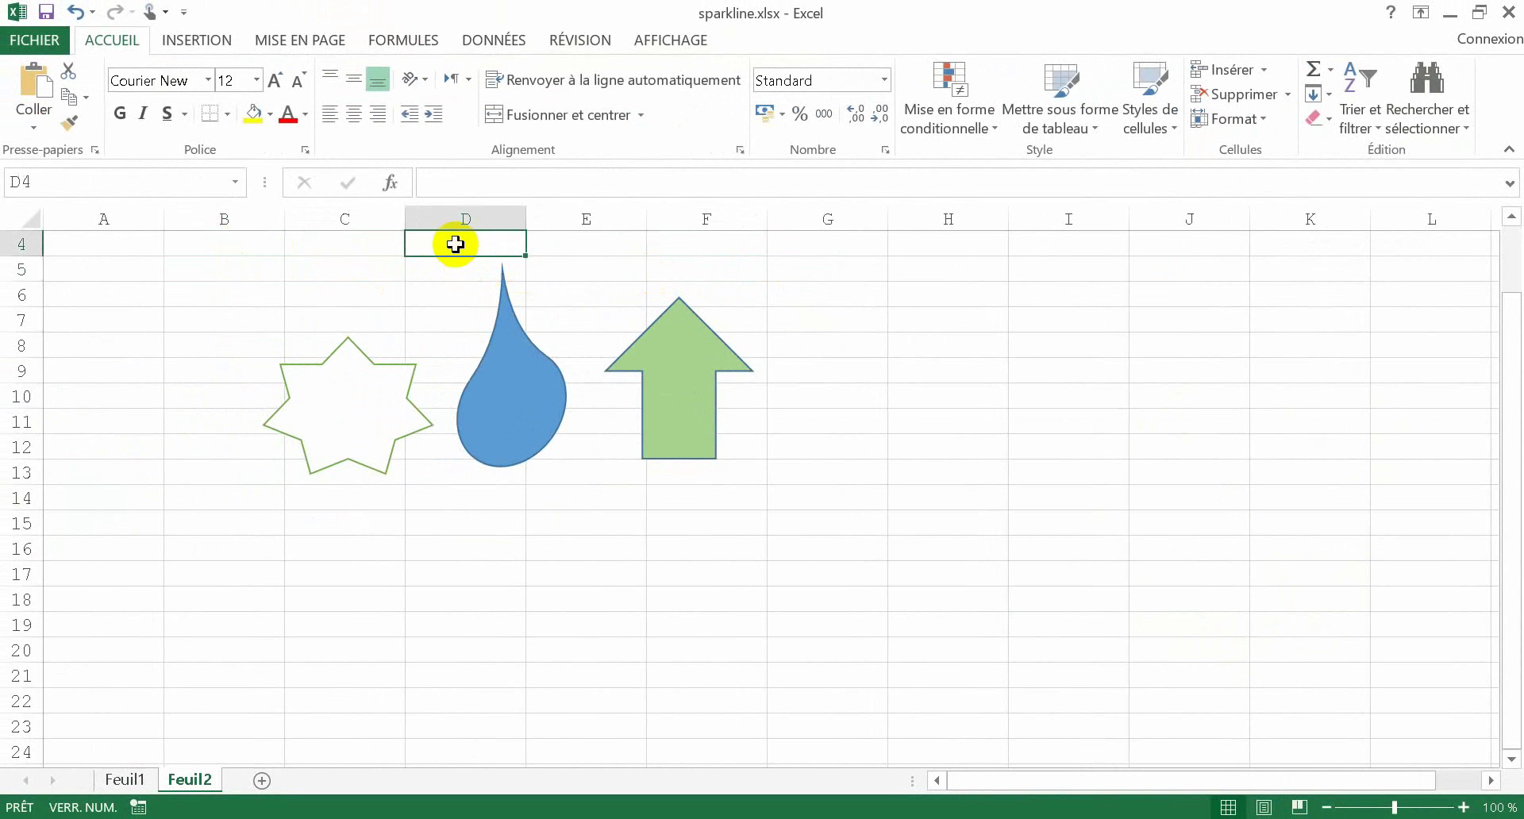
left_click(641, 252)
left_click(720, 251)
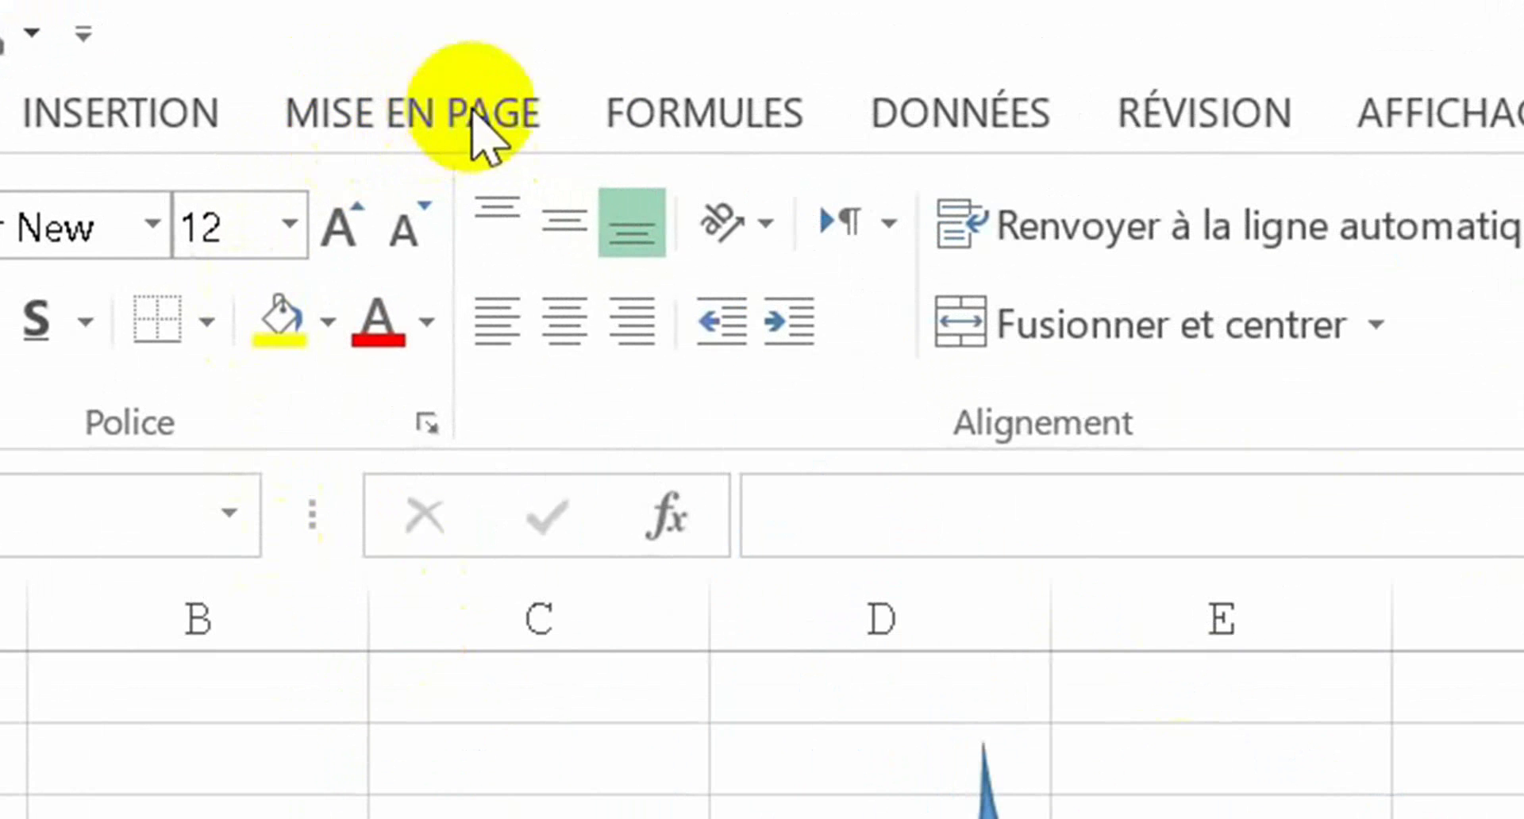
- Open the Selection pane and pick the star, arrow and teardrop individually from its list, finishing with the up arrow selected
left_click(391, 106)
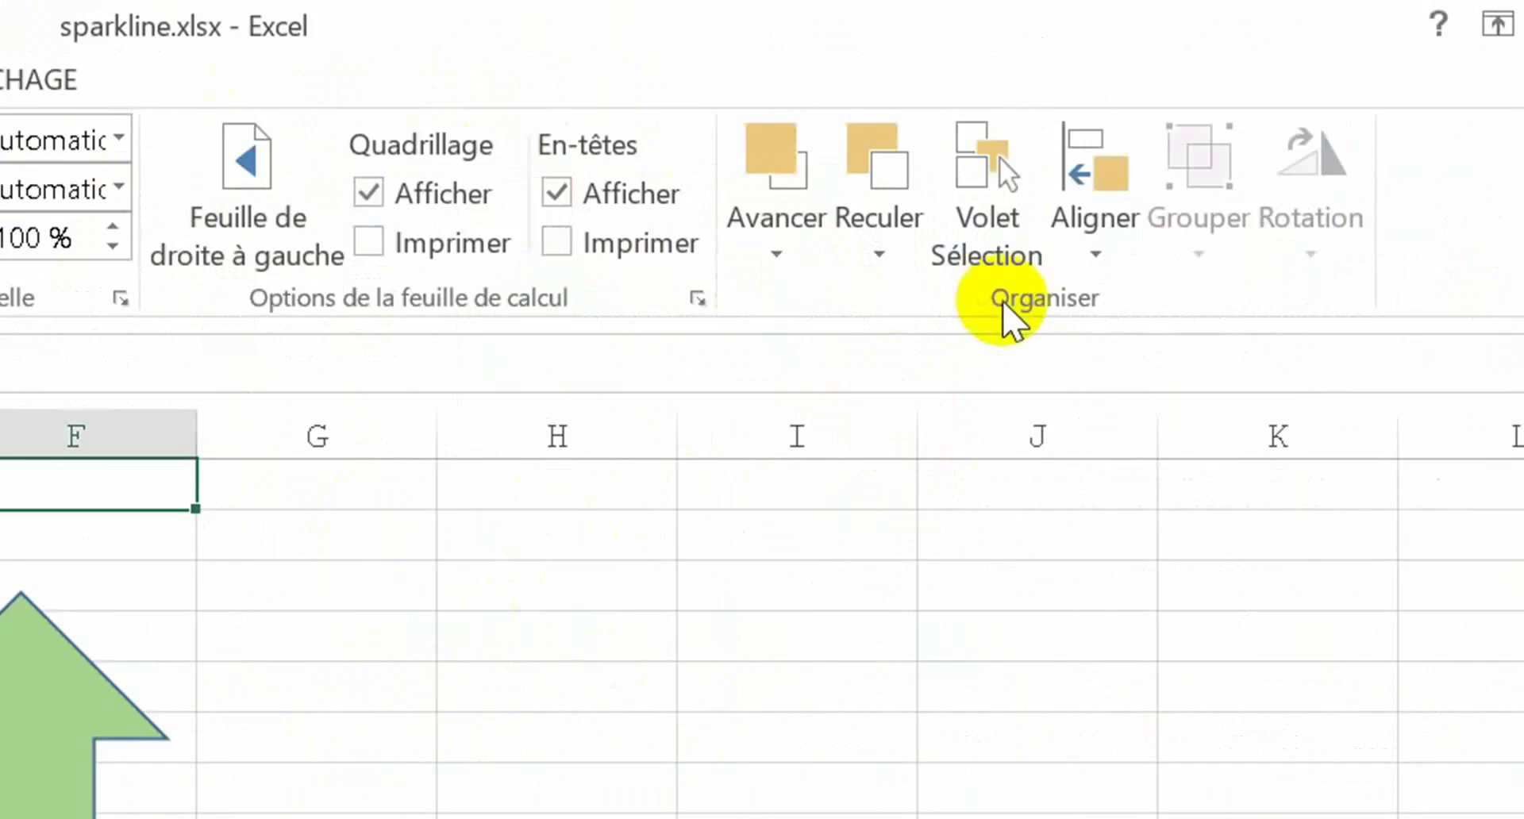
left_click(999, 158)
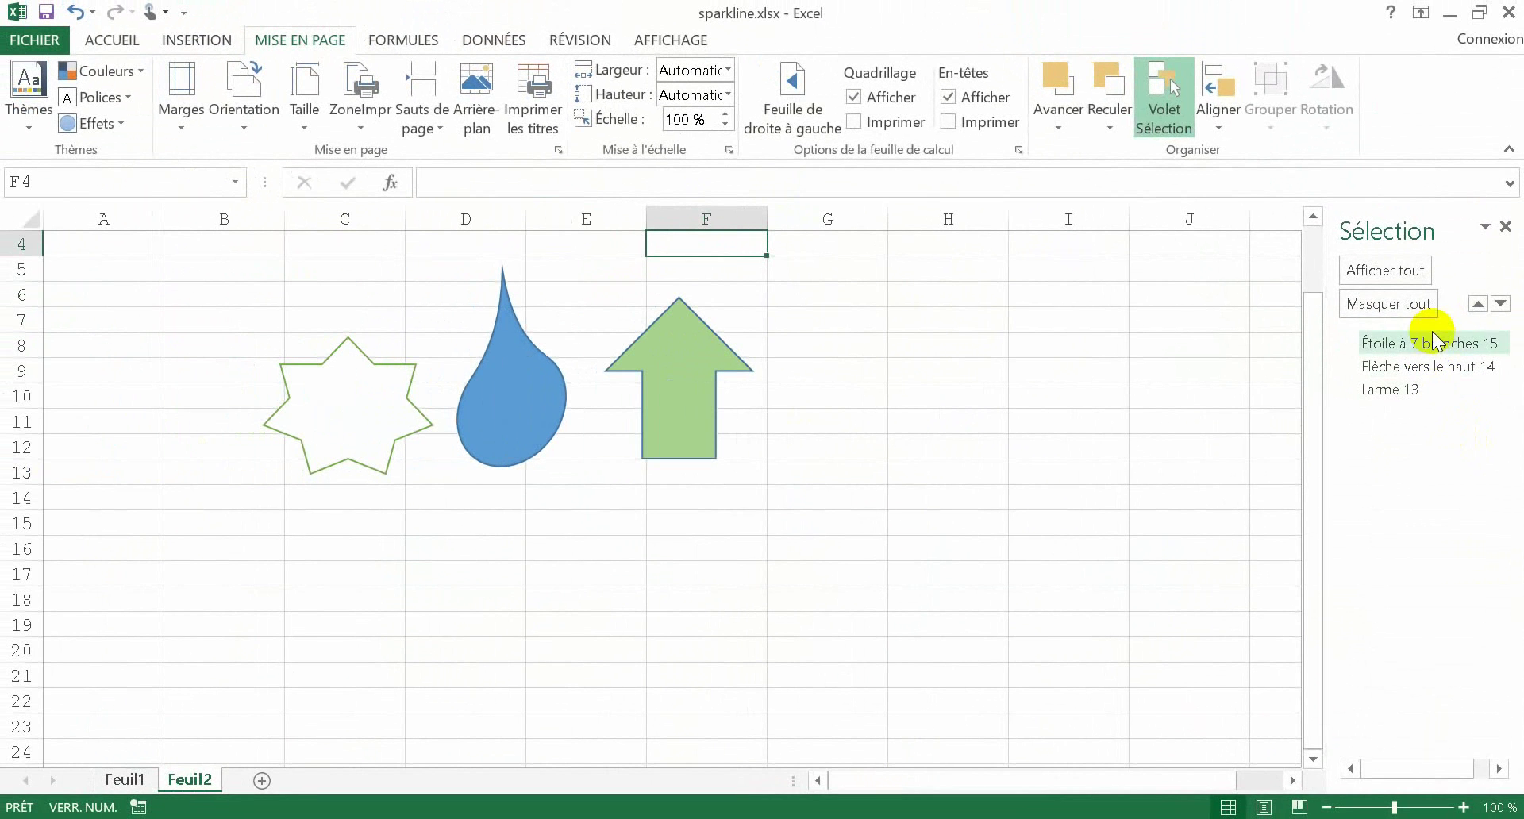
left_click(1395, 342)
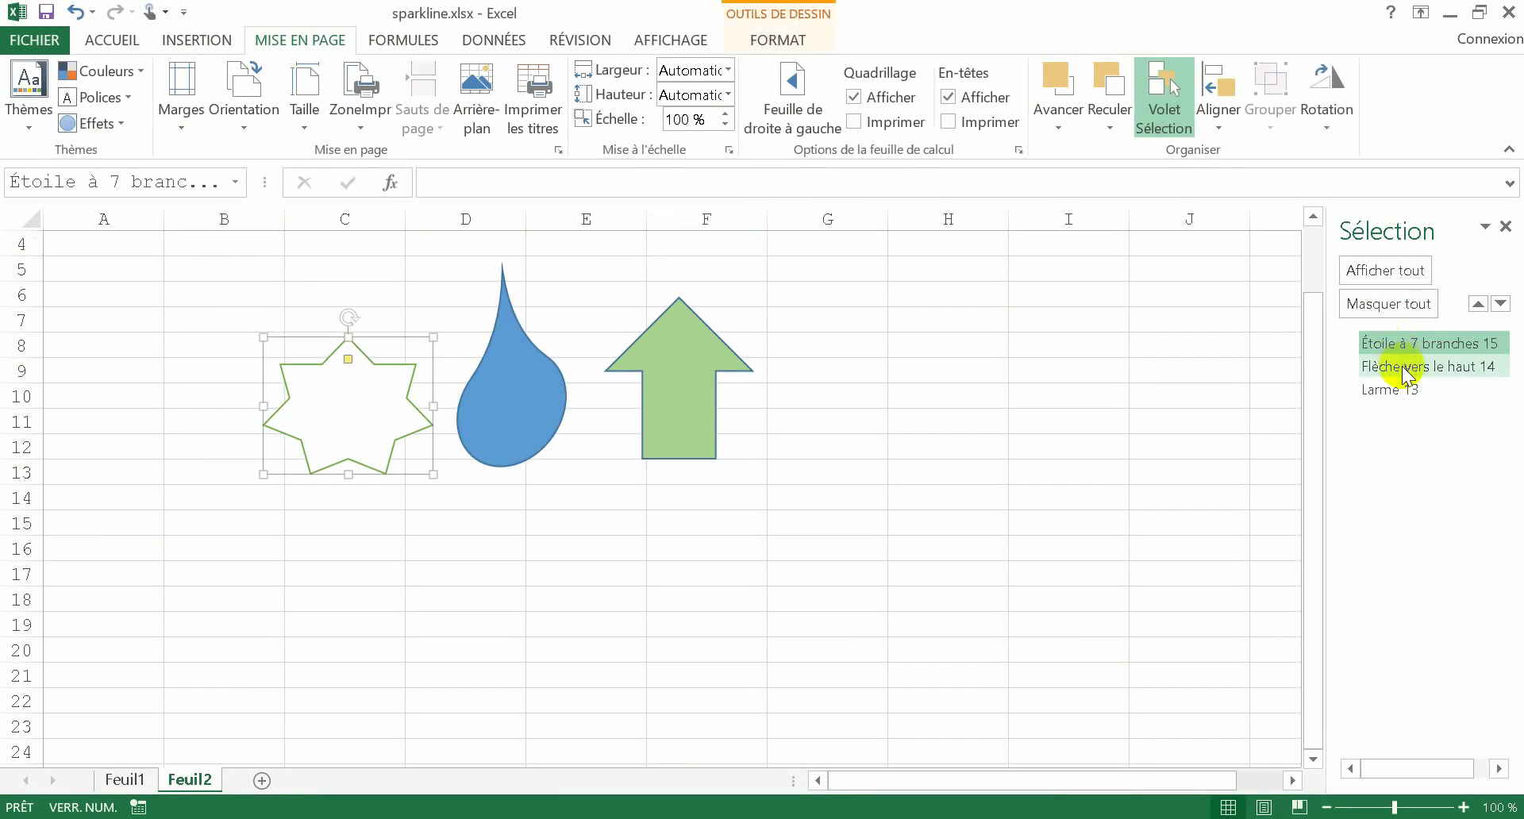
left_click(1397, 367)
left_click(1405, 389)
left_click(1411, 343)
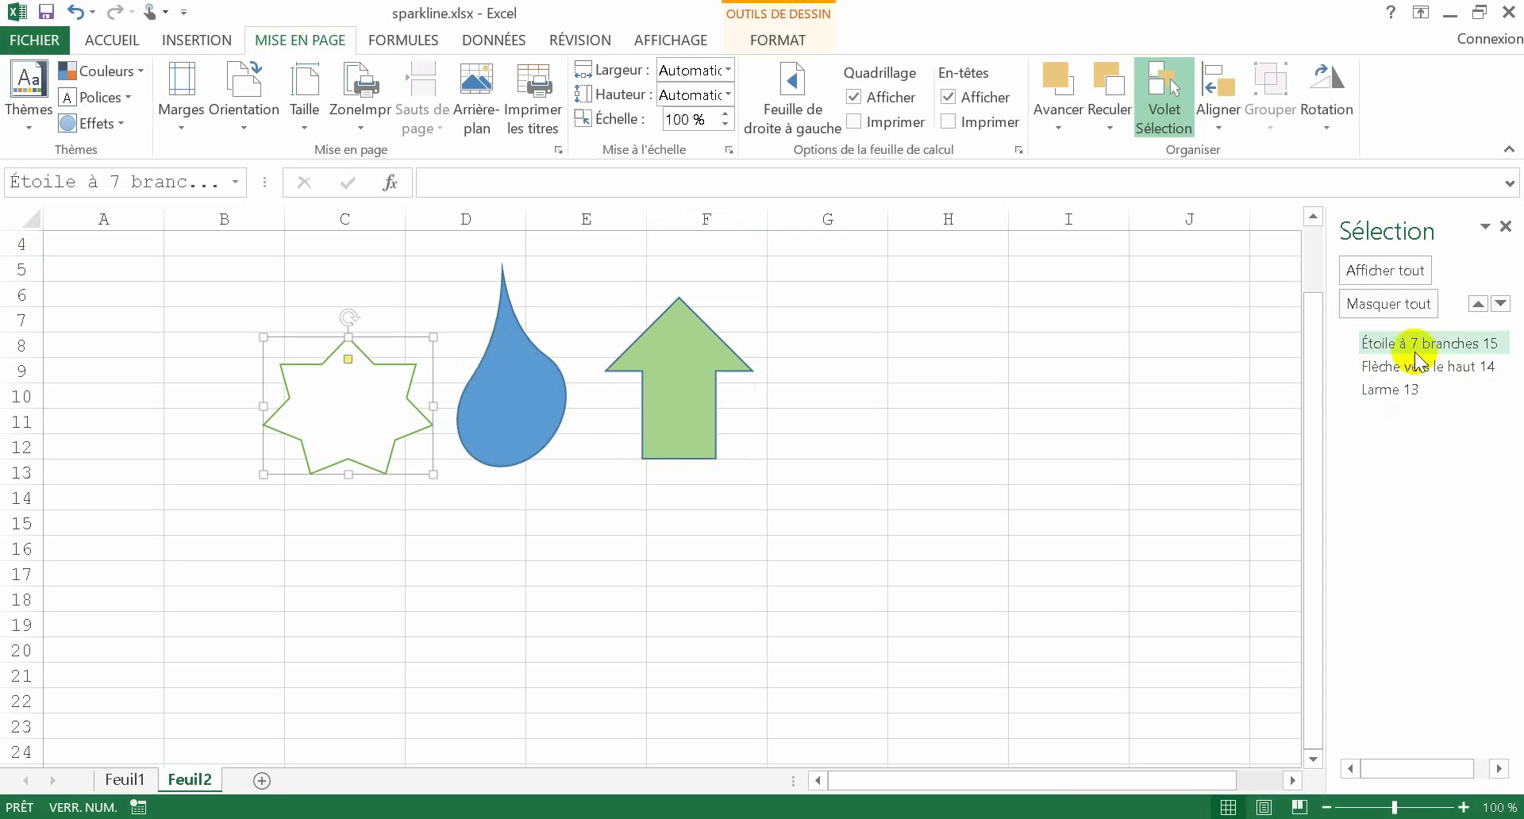
left_click(1385, 366)
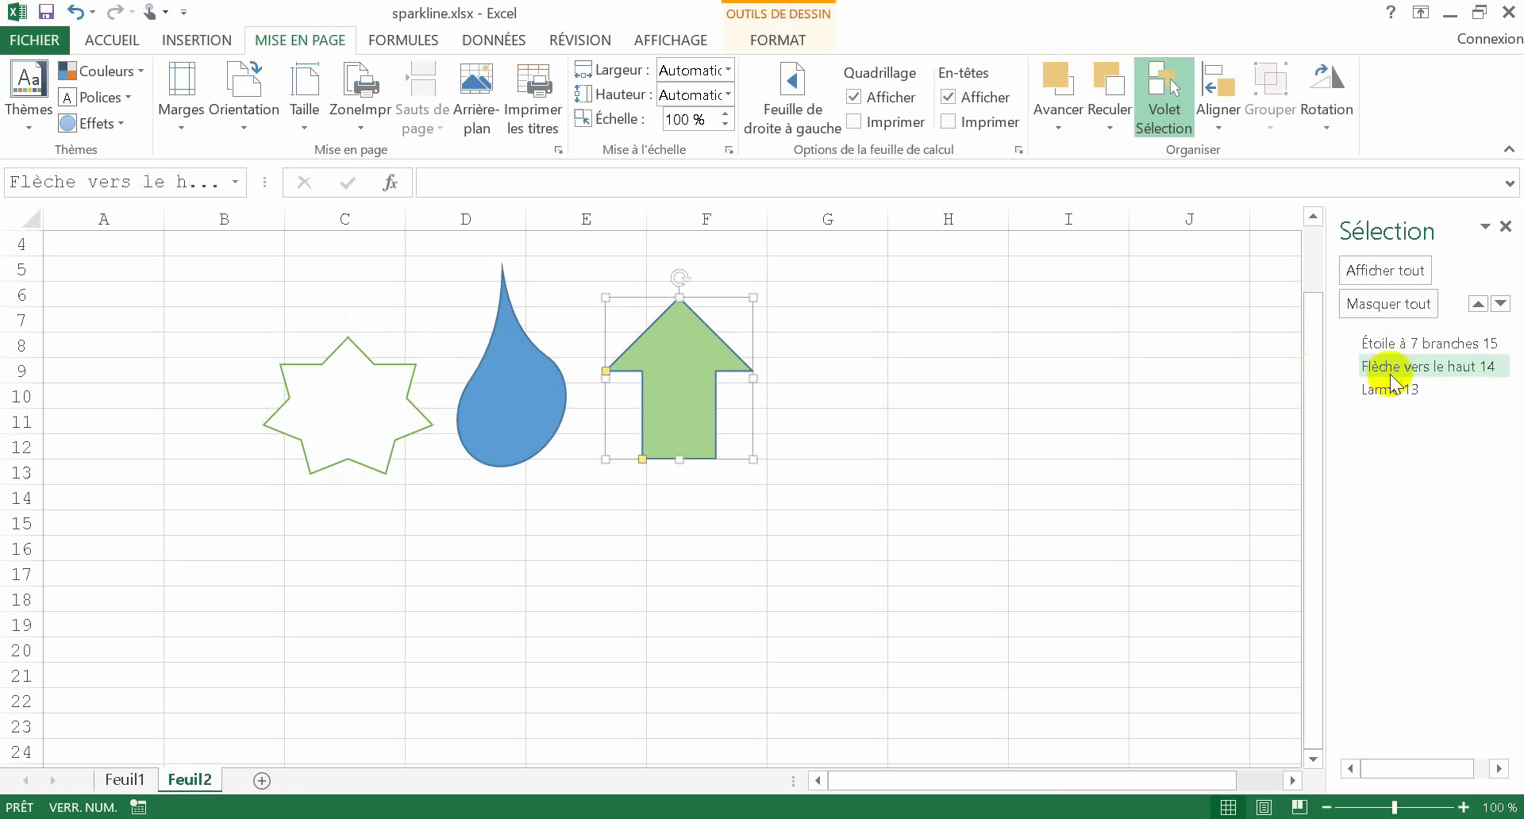
- Pick the teardrop, star and arrow individually in the Selection pane, finishing with the teardrop, and widen the pane to reveal its visibility controls
left_click(1391, 389)
left_click(1389, 343)
left_click(1385, 367)
left_click(1382, 388)
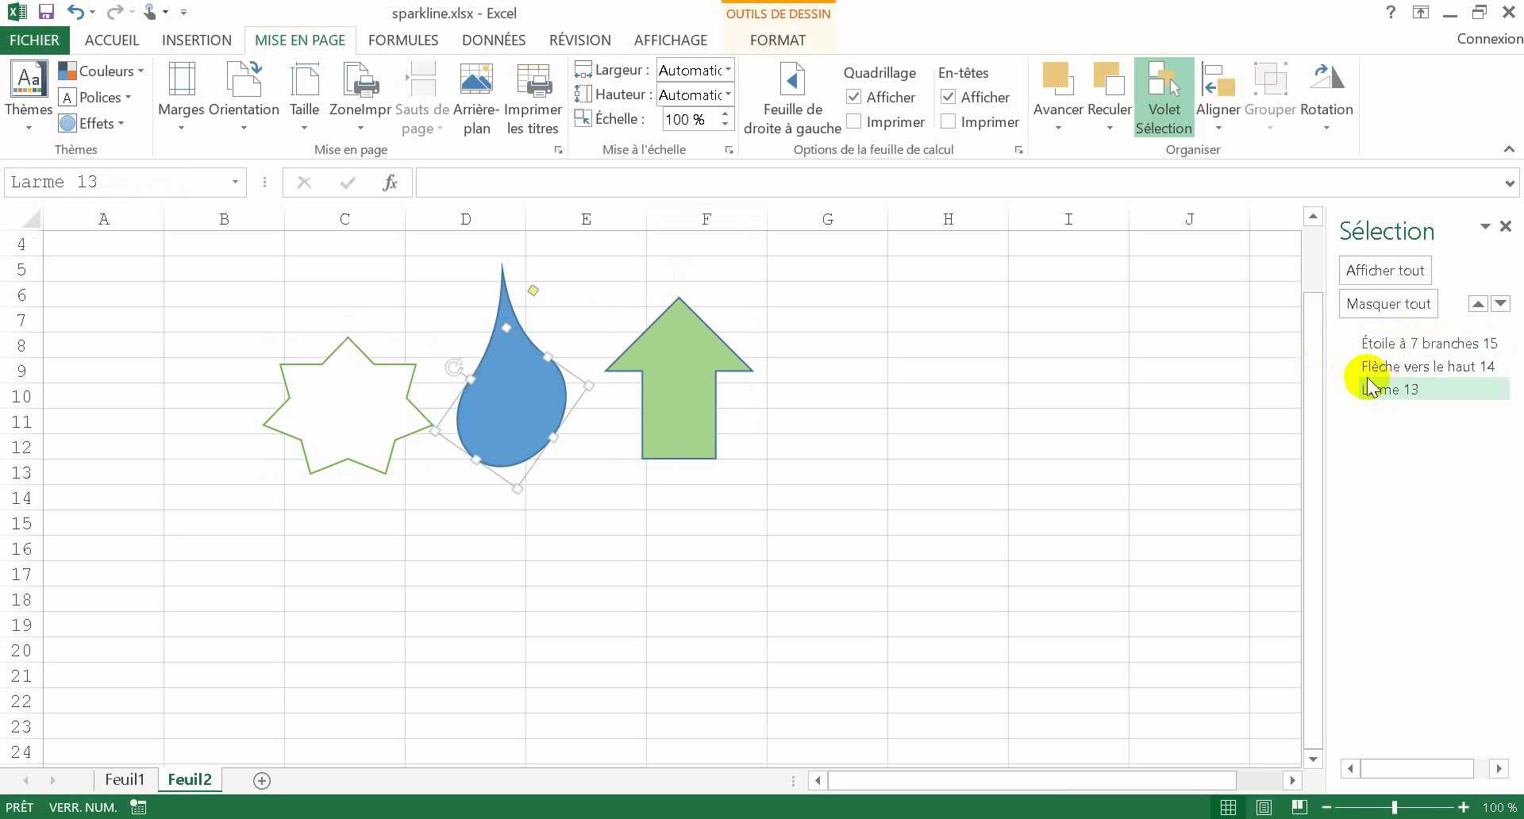
left_click_drag(1330, 352, 1152, 361)
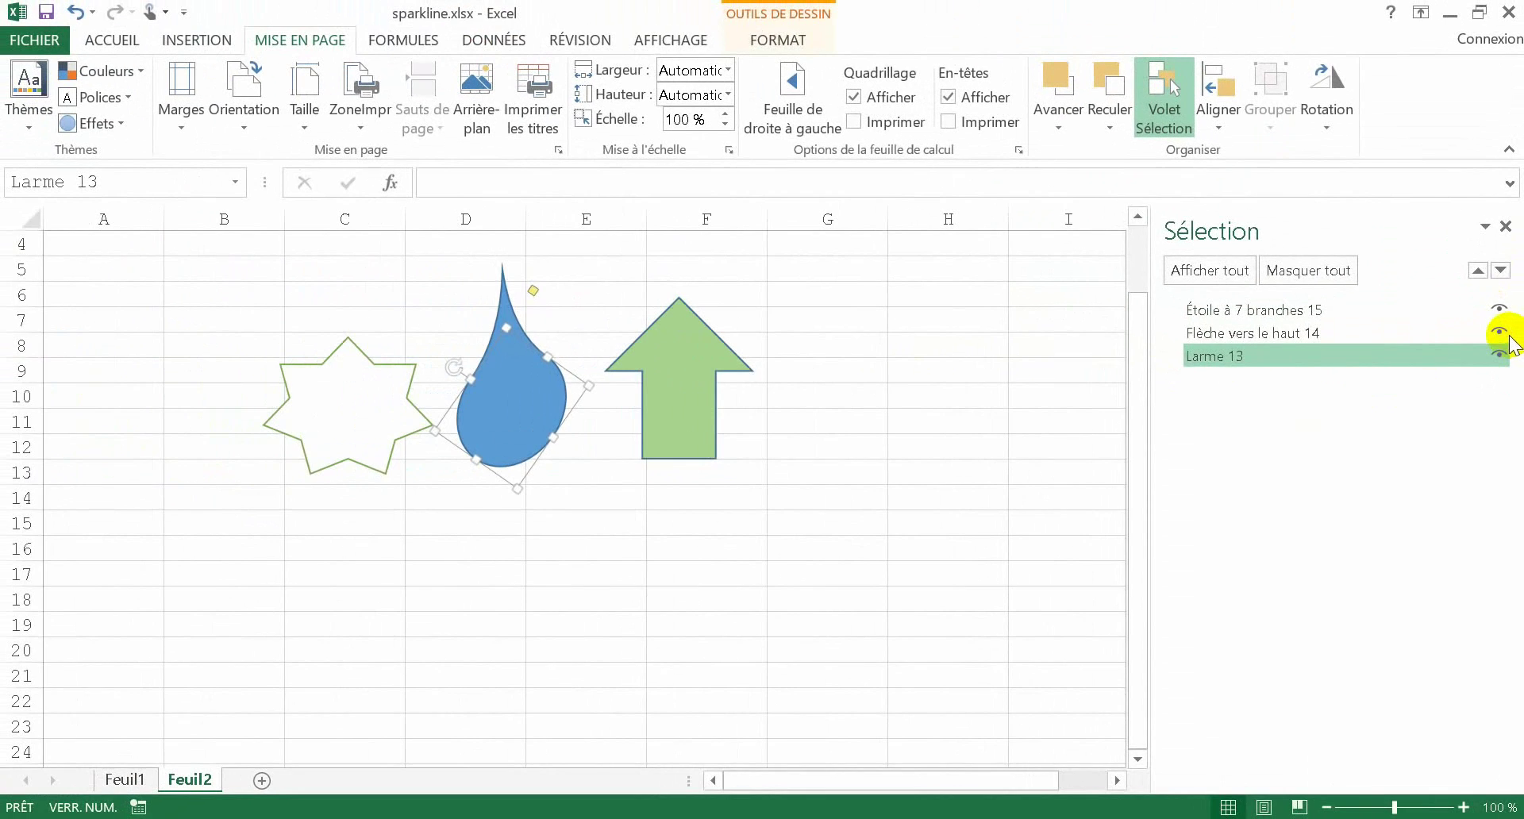
- Toggle the visibility of the up arrow and the teardrop individually, then hide all shapes and show them all again
left_click(1499, 332)
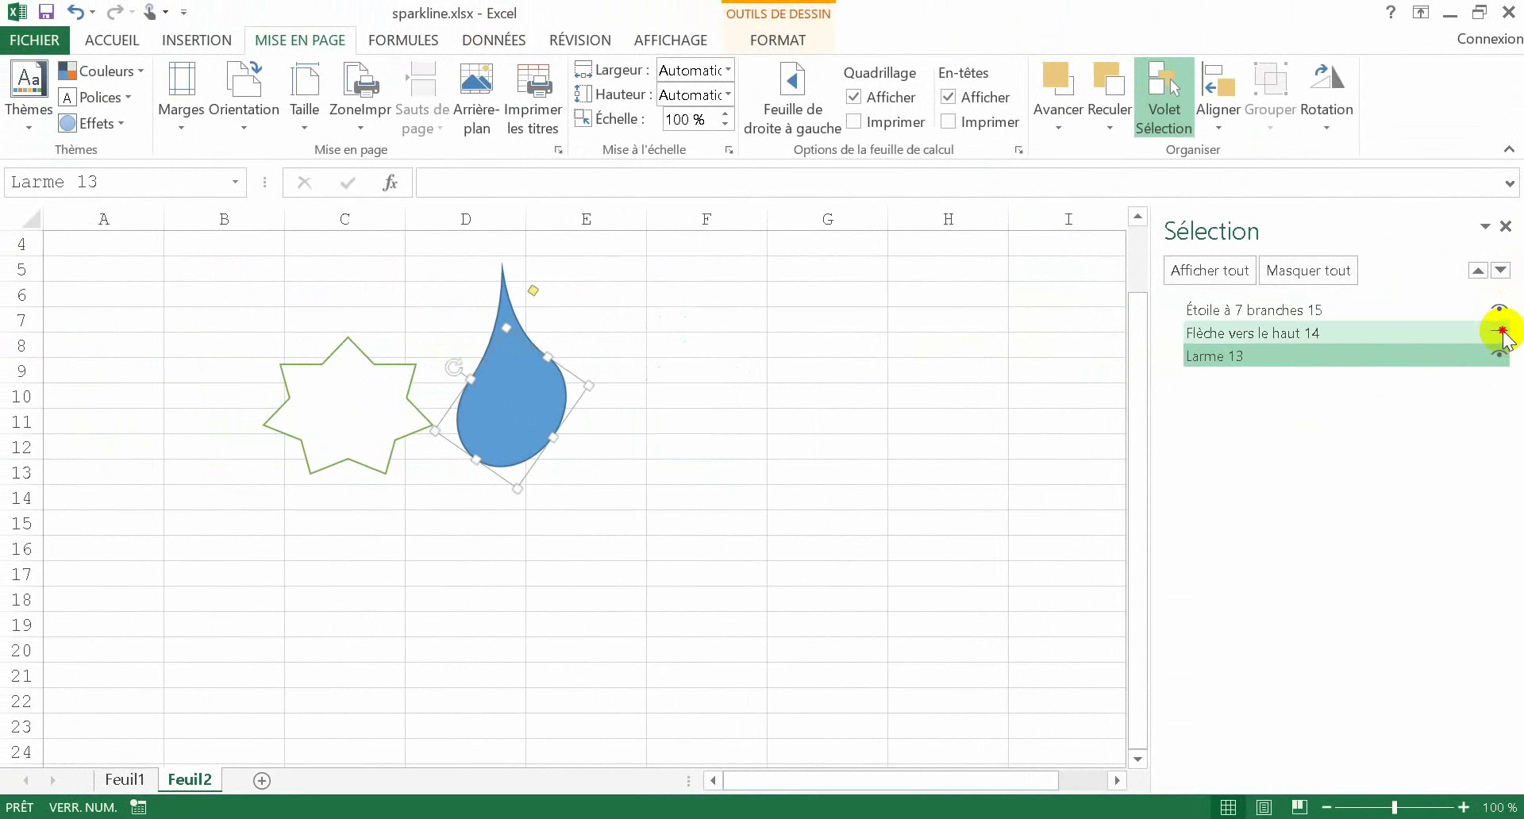
left_click(1499, 333)
left_click(1499, 354)
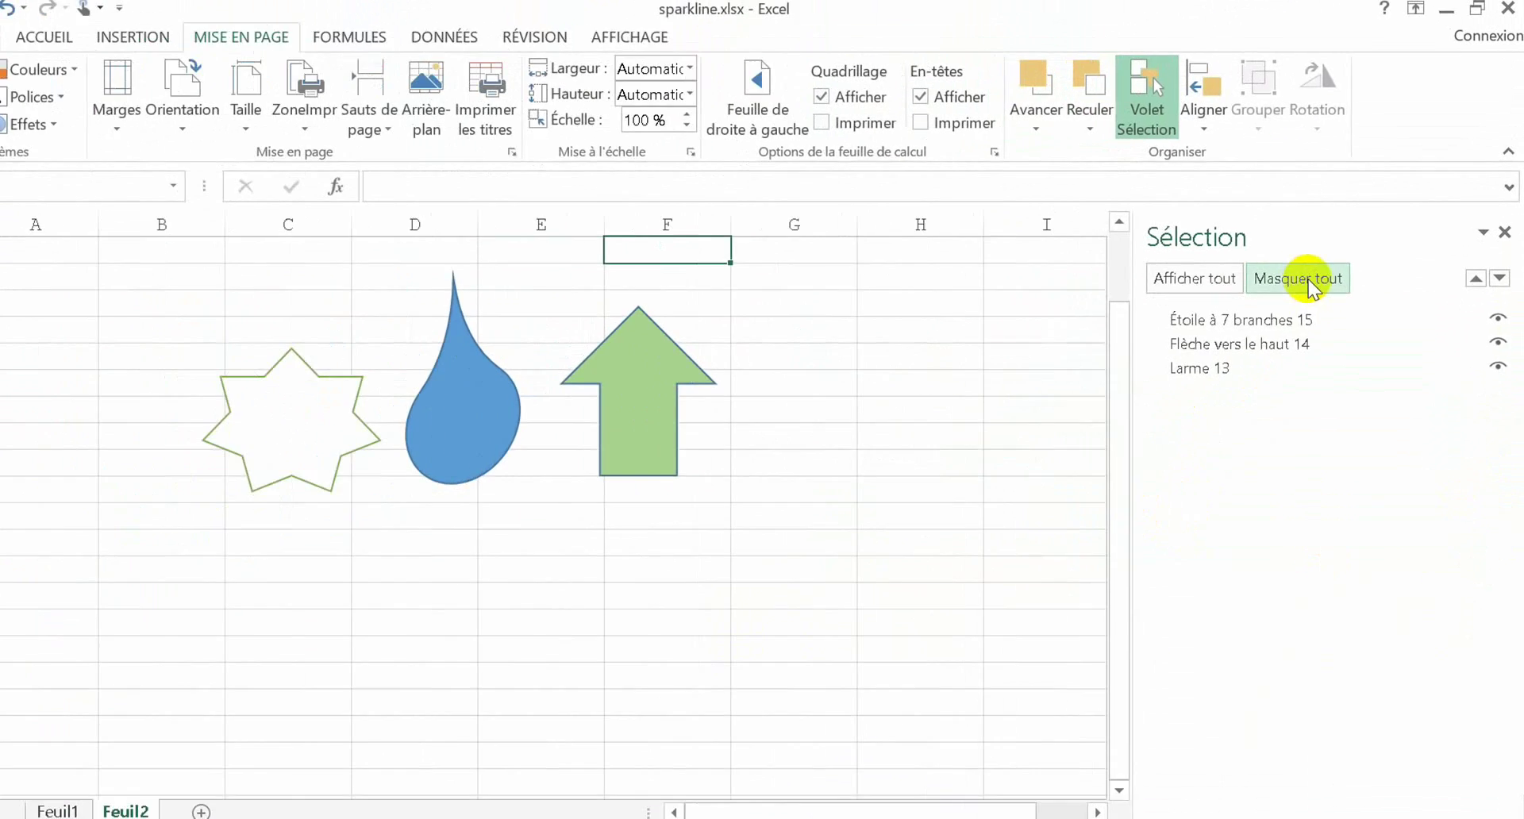
left_click(1310, 282)
left_click(1226, 285)
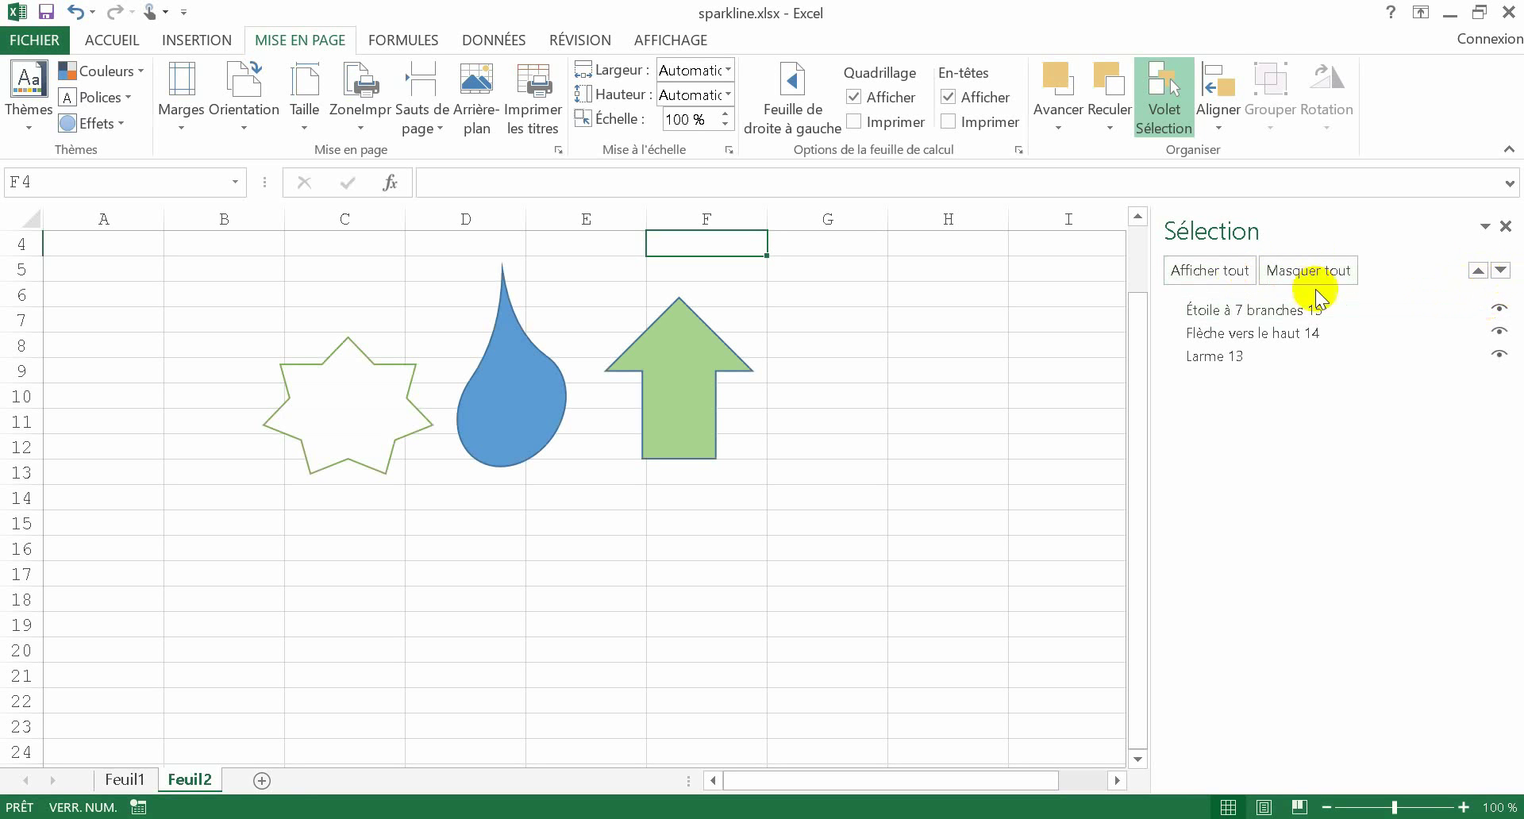
- Send the seven-pointed star one level backward, and move the star and the up arrow so both overlap the teardrop
left_click(1349, 311)
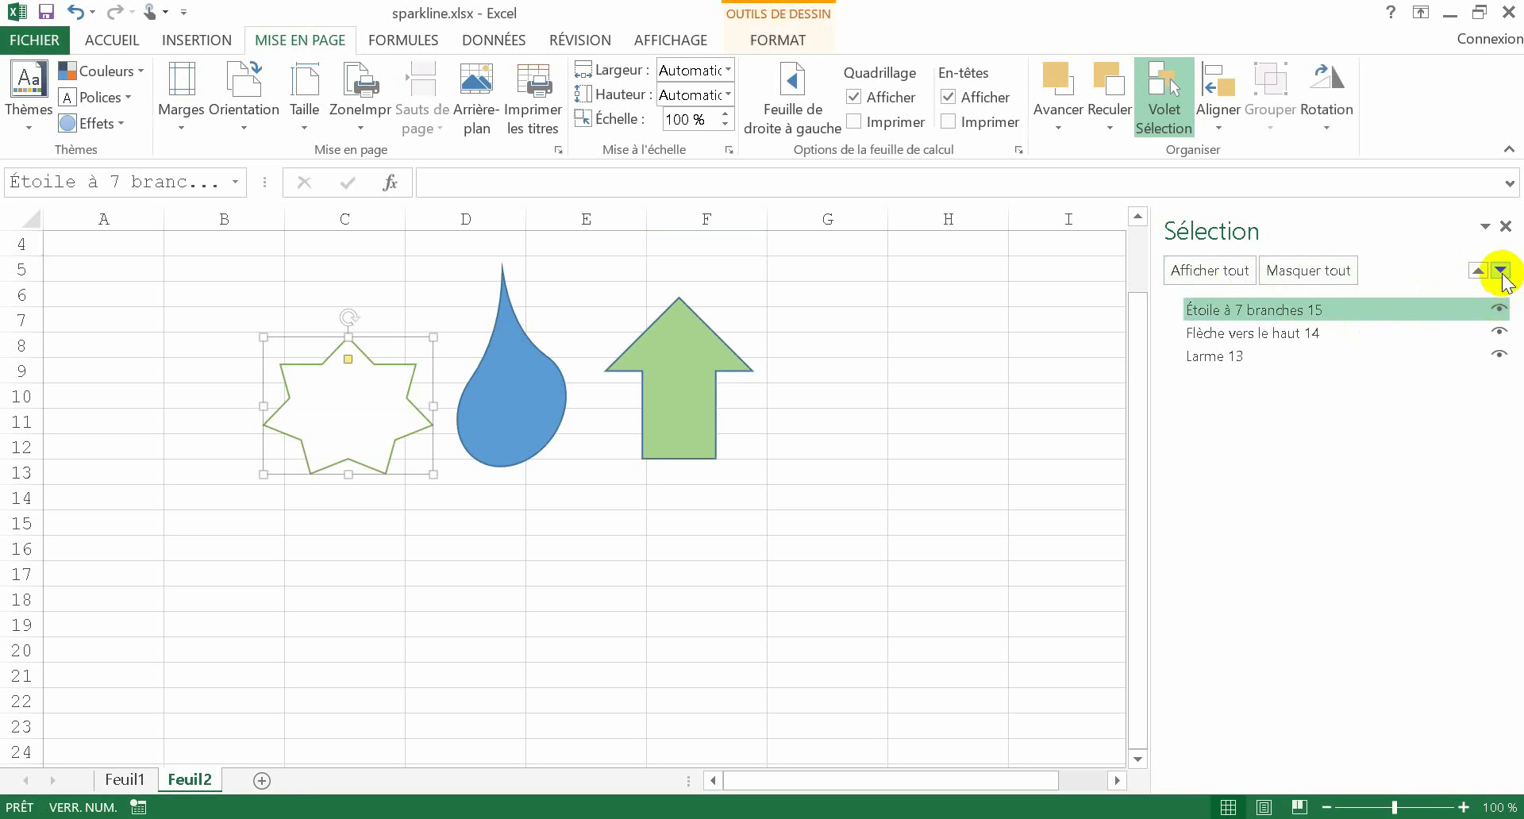
left_click(1500, 272)
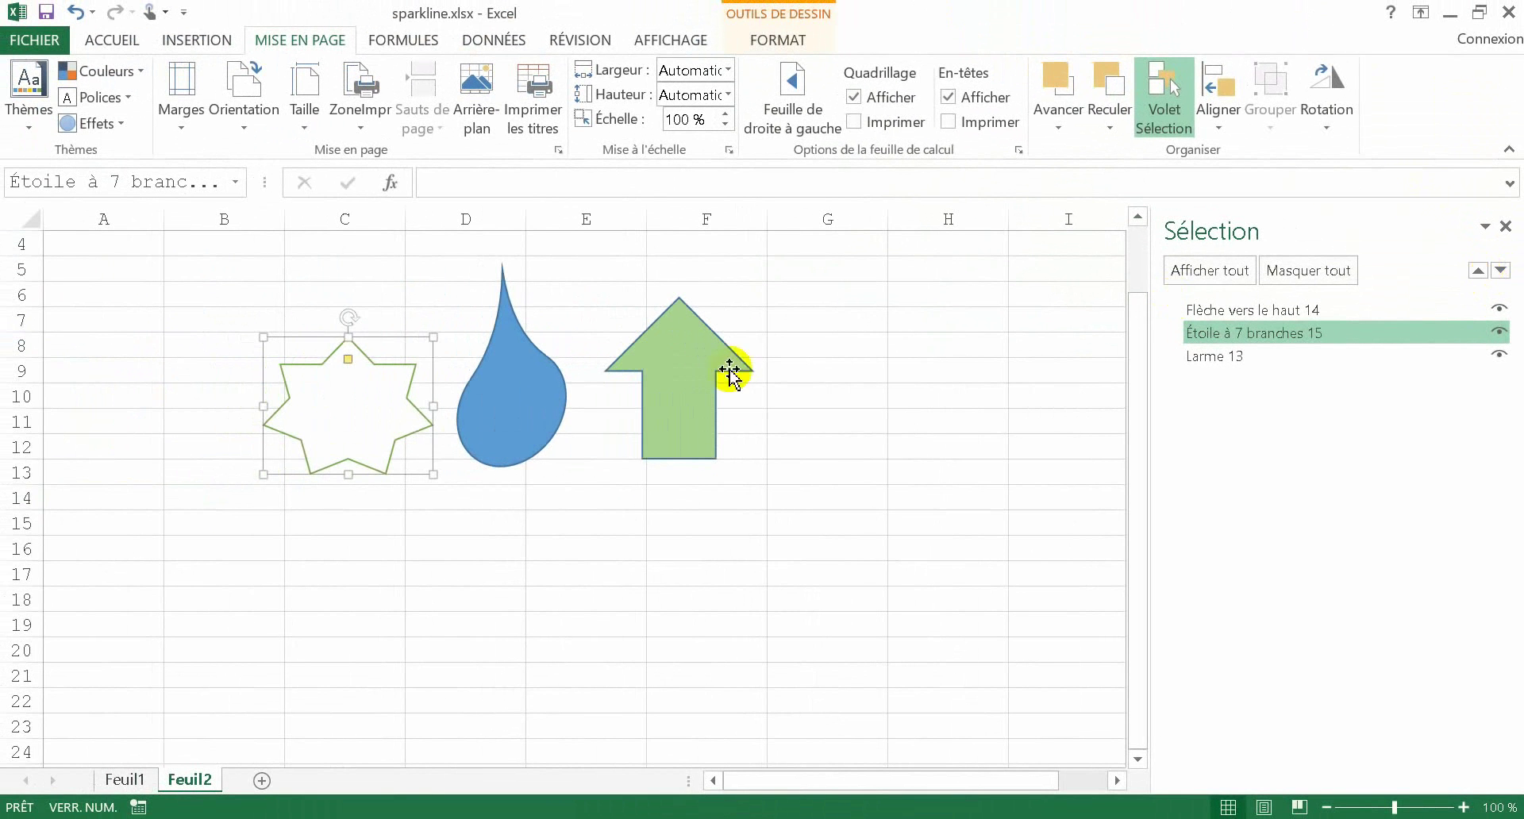
left_click_drag(408, 411, 511, 423)
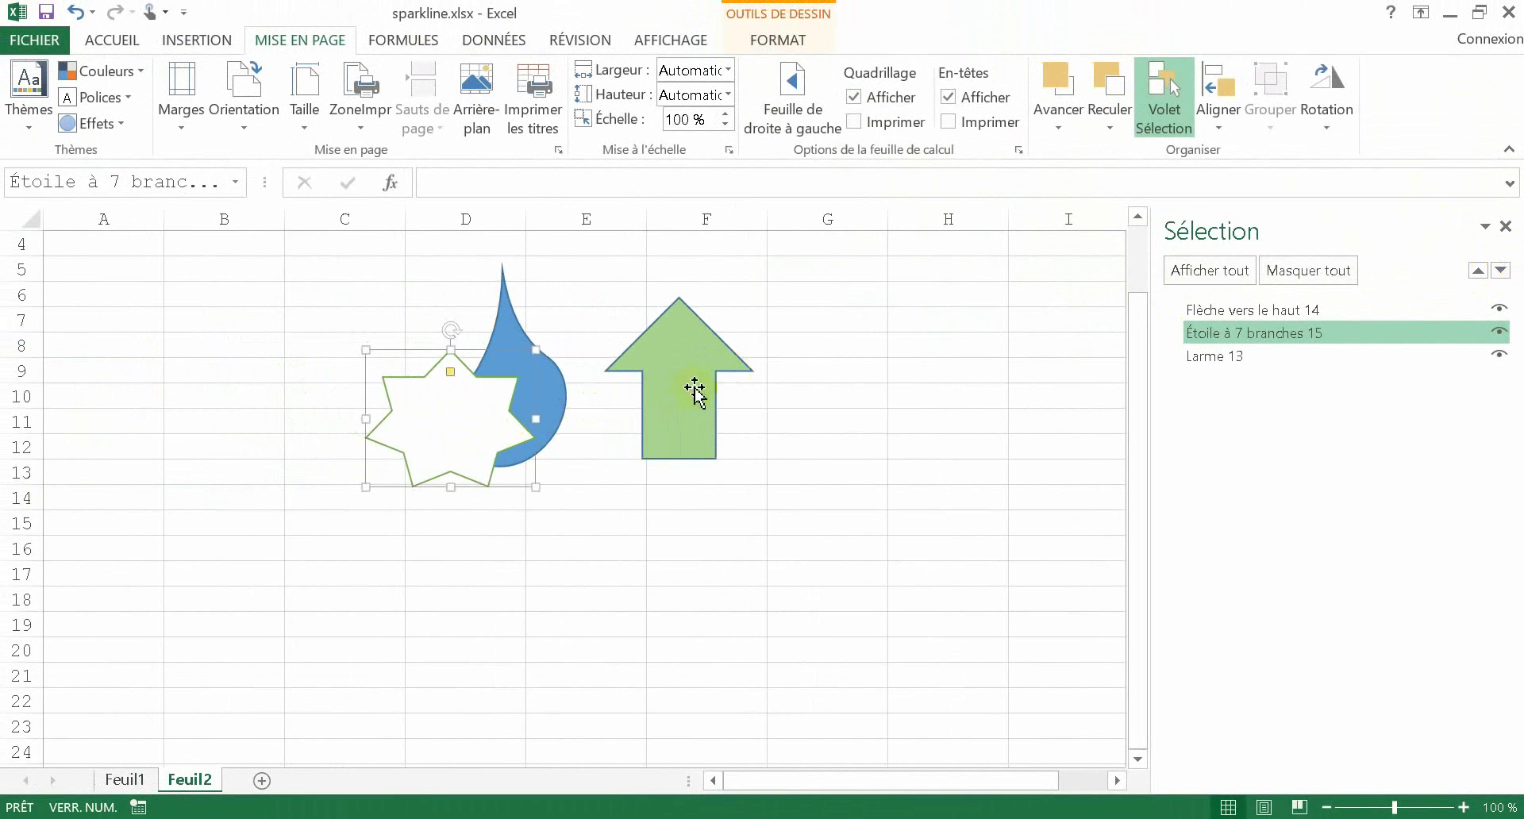
left_click_drag(694, 385, 612, 384)
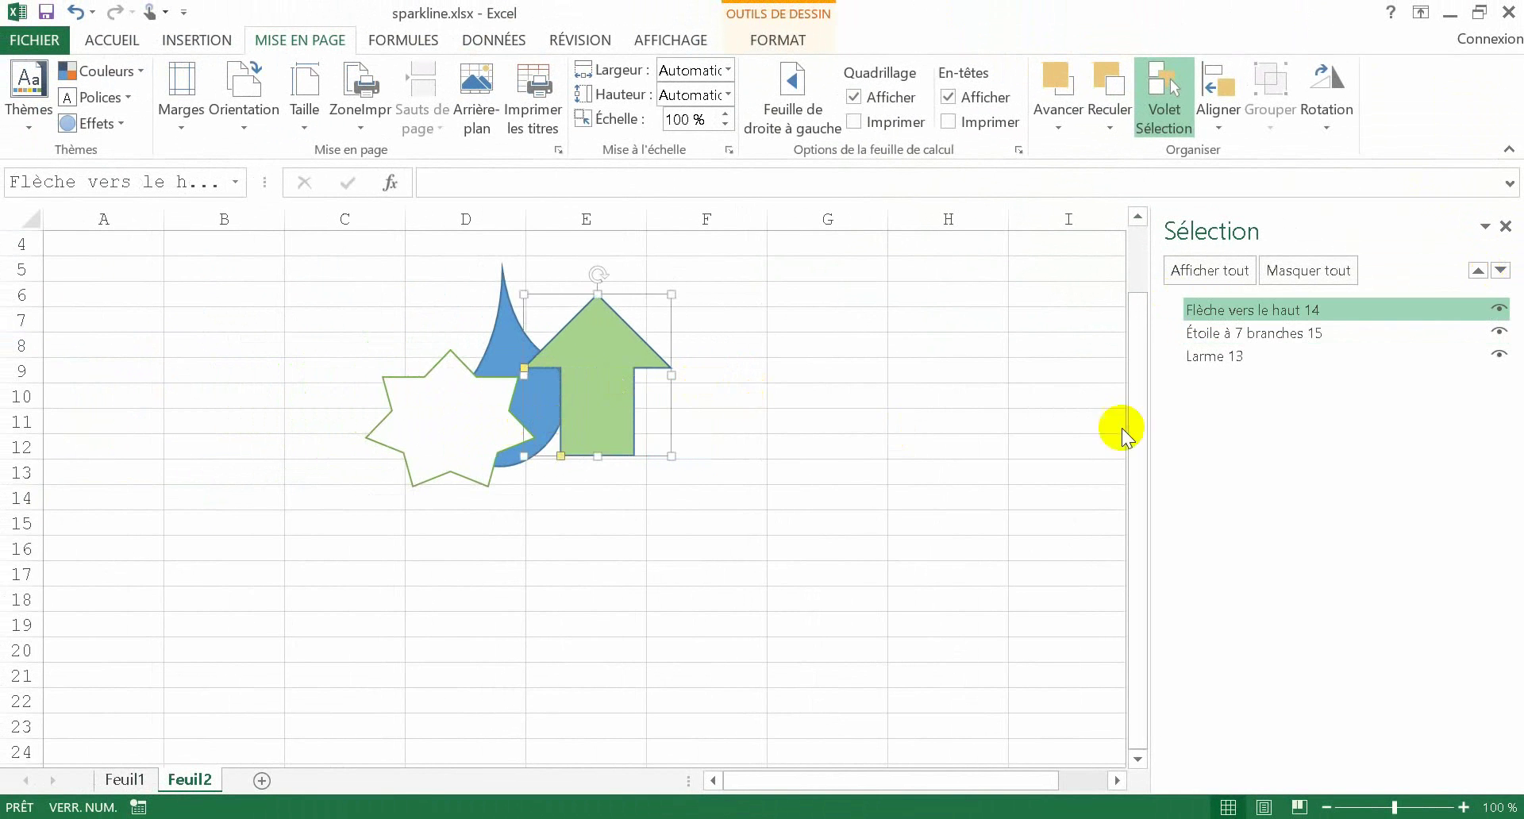
- Select the teardrop from the shape list and bring it forward above the star and the up arrow
left_click(1317, 335)
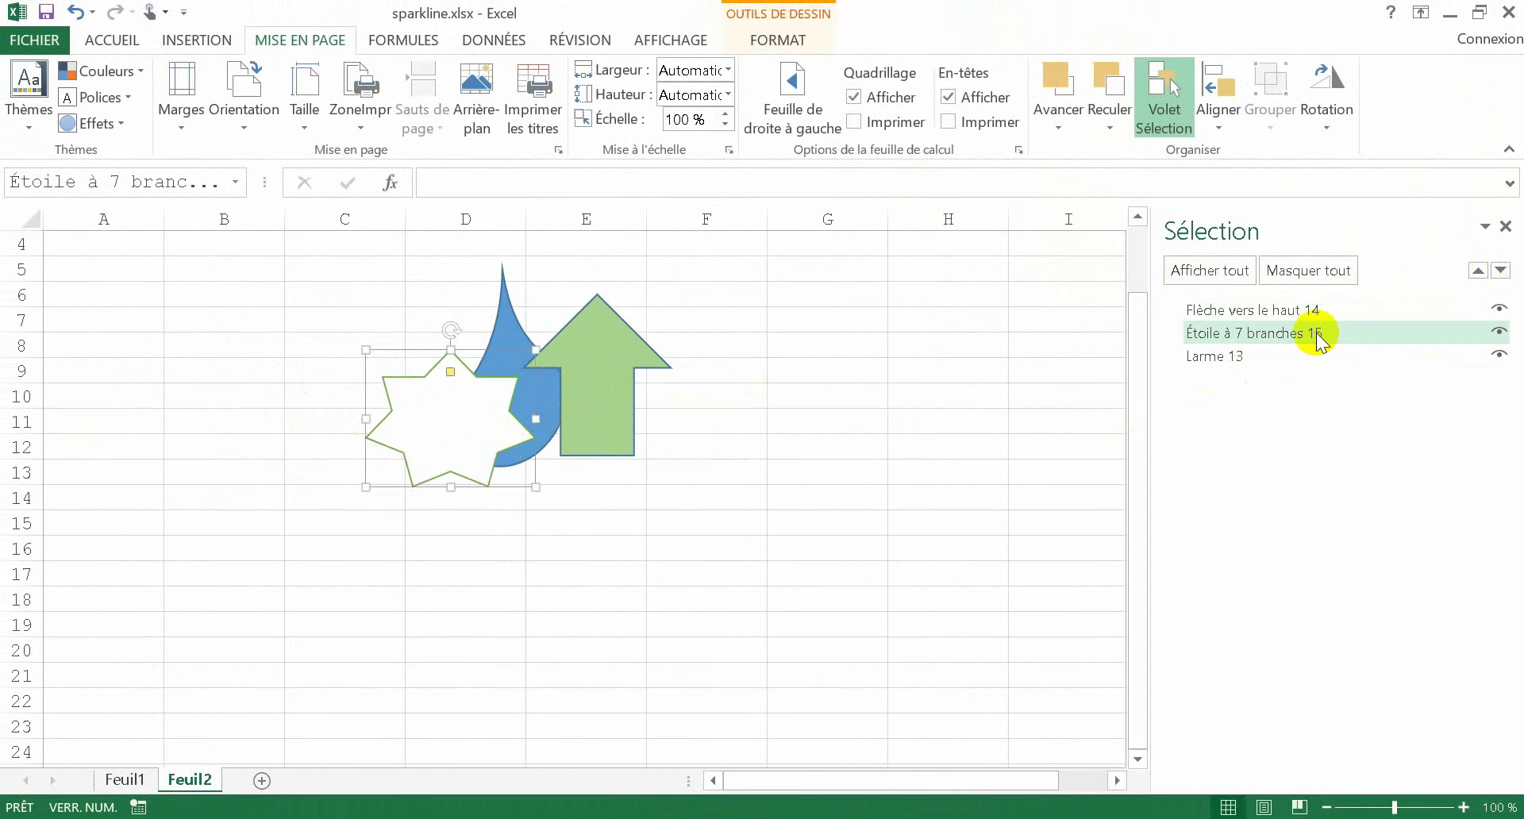
left_click(1297, 313)
left_click(1241, 354)
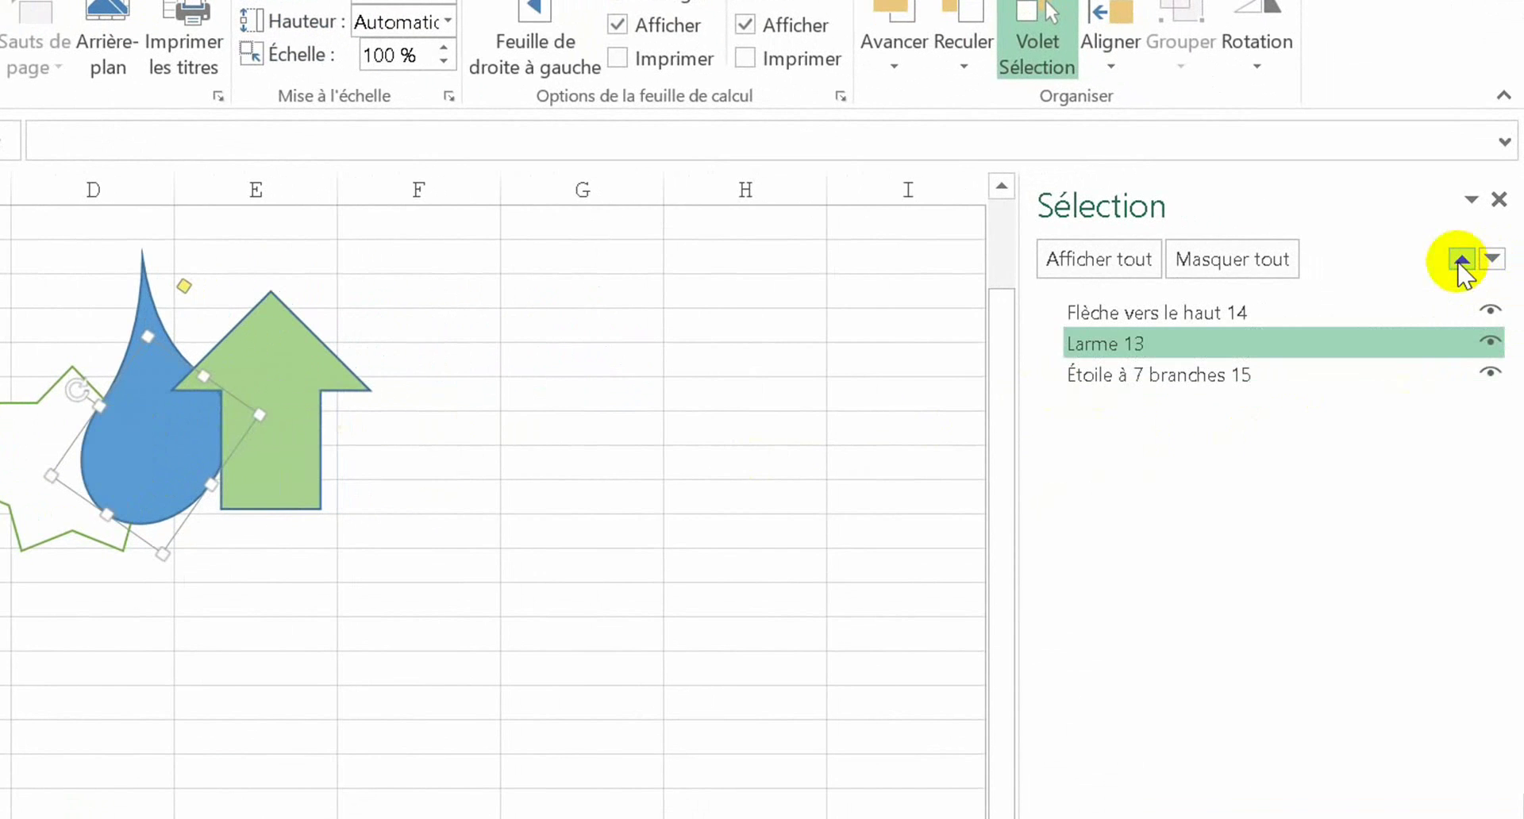
left_click(1463, 260)
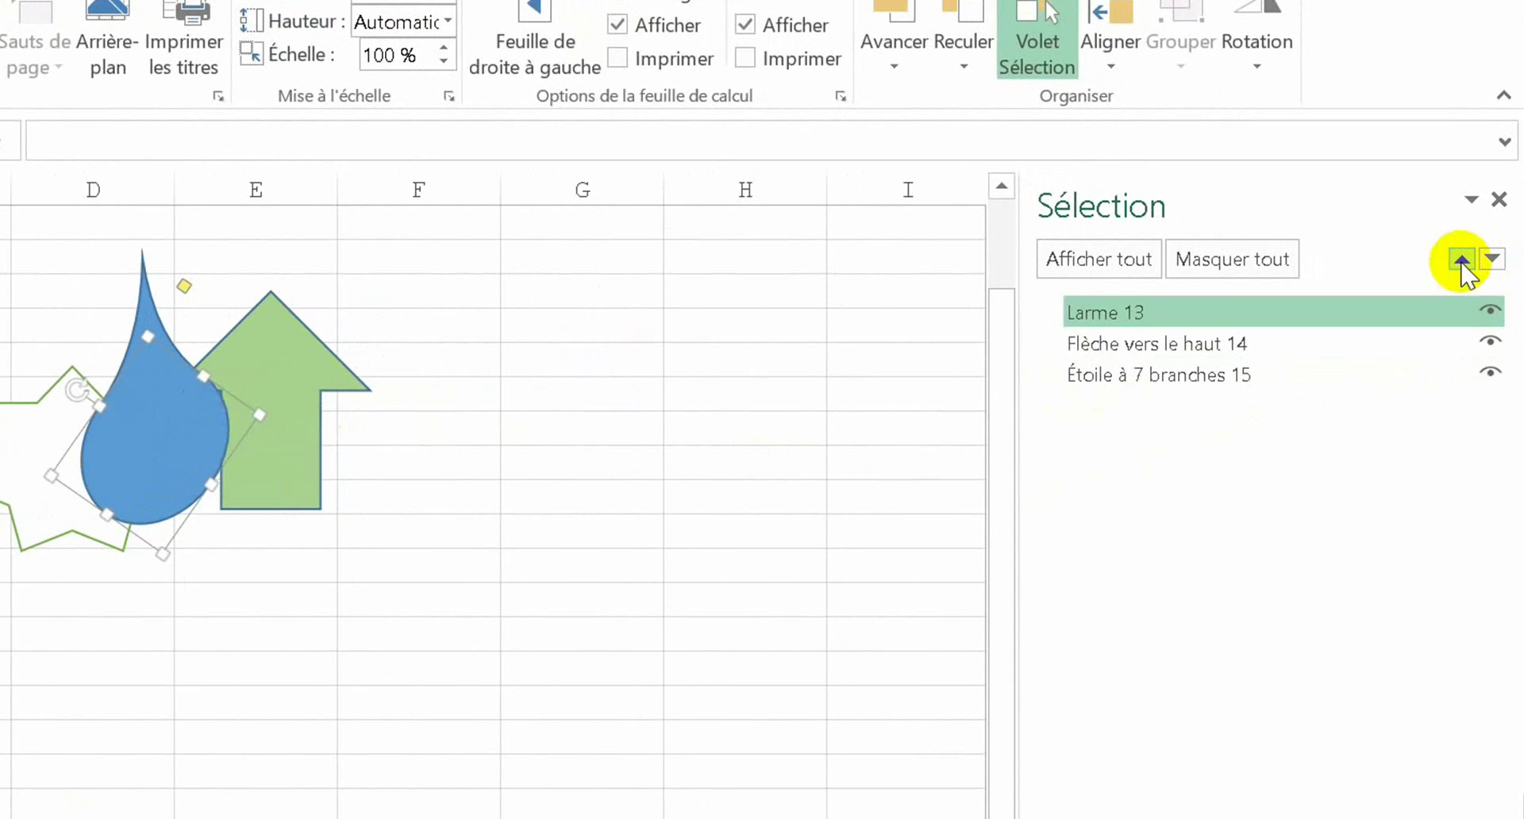
- Alternate the teardrop between one level behind and one level in front of the up arrow, finishing in front
left_click(1493, 259)
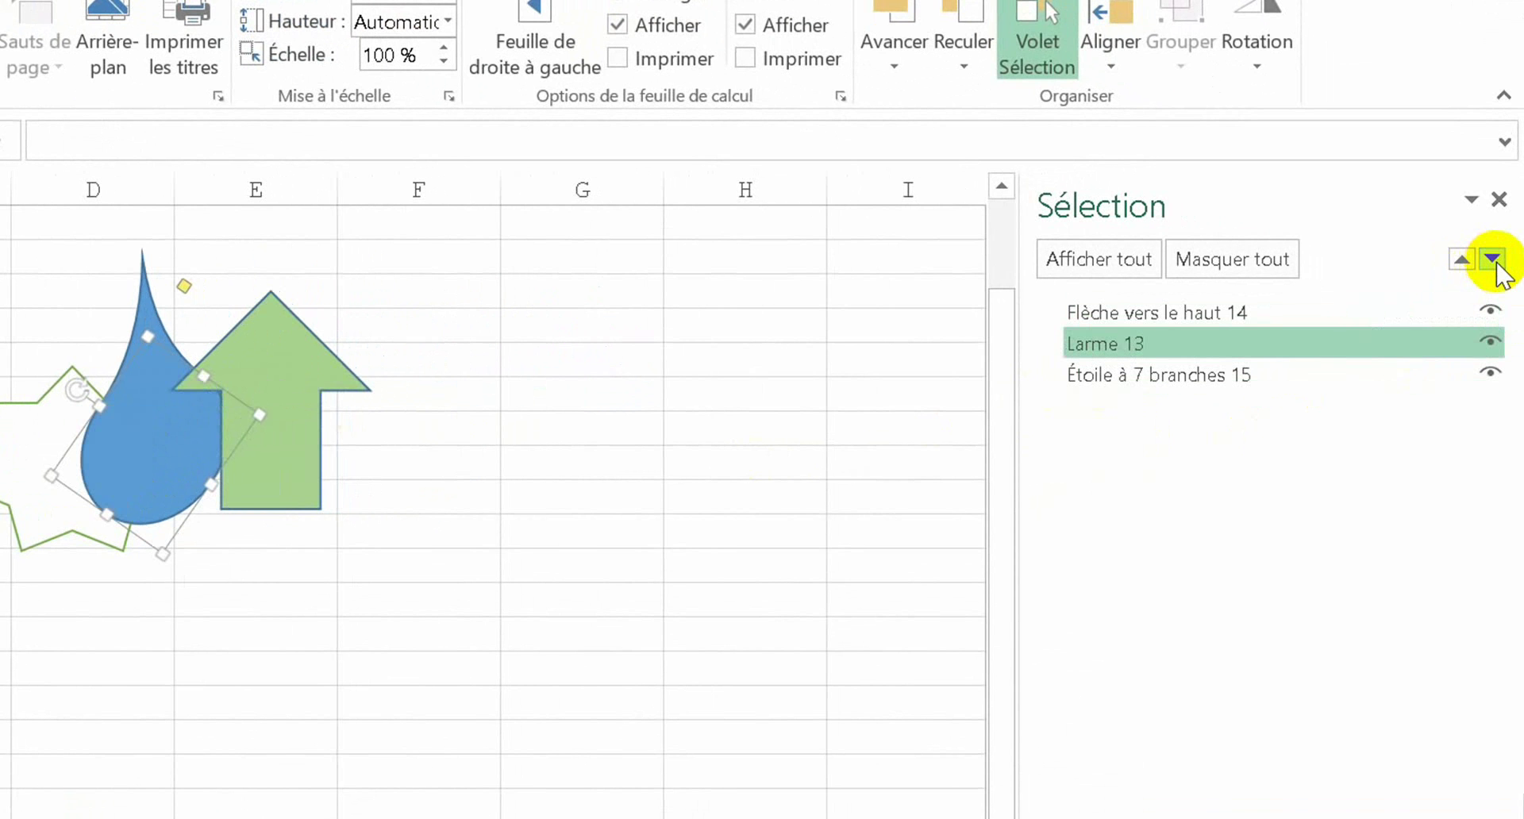
left_click(1462, 260)
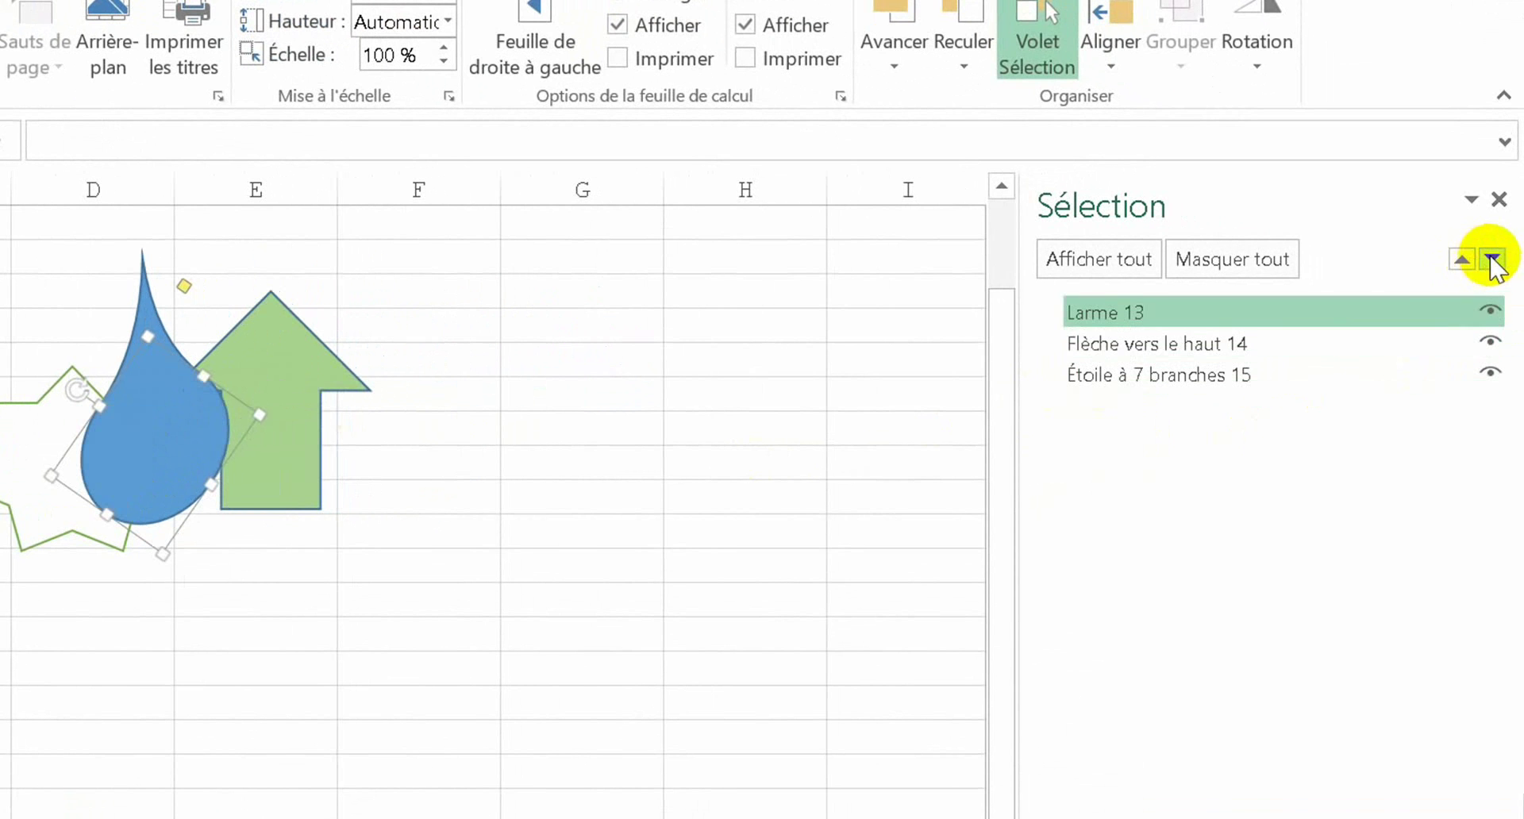
left_click(1493, 258)
left_click(1462, 259)
left_click(1493, 259)
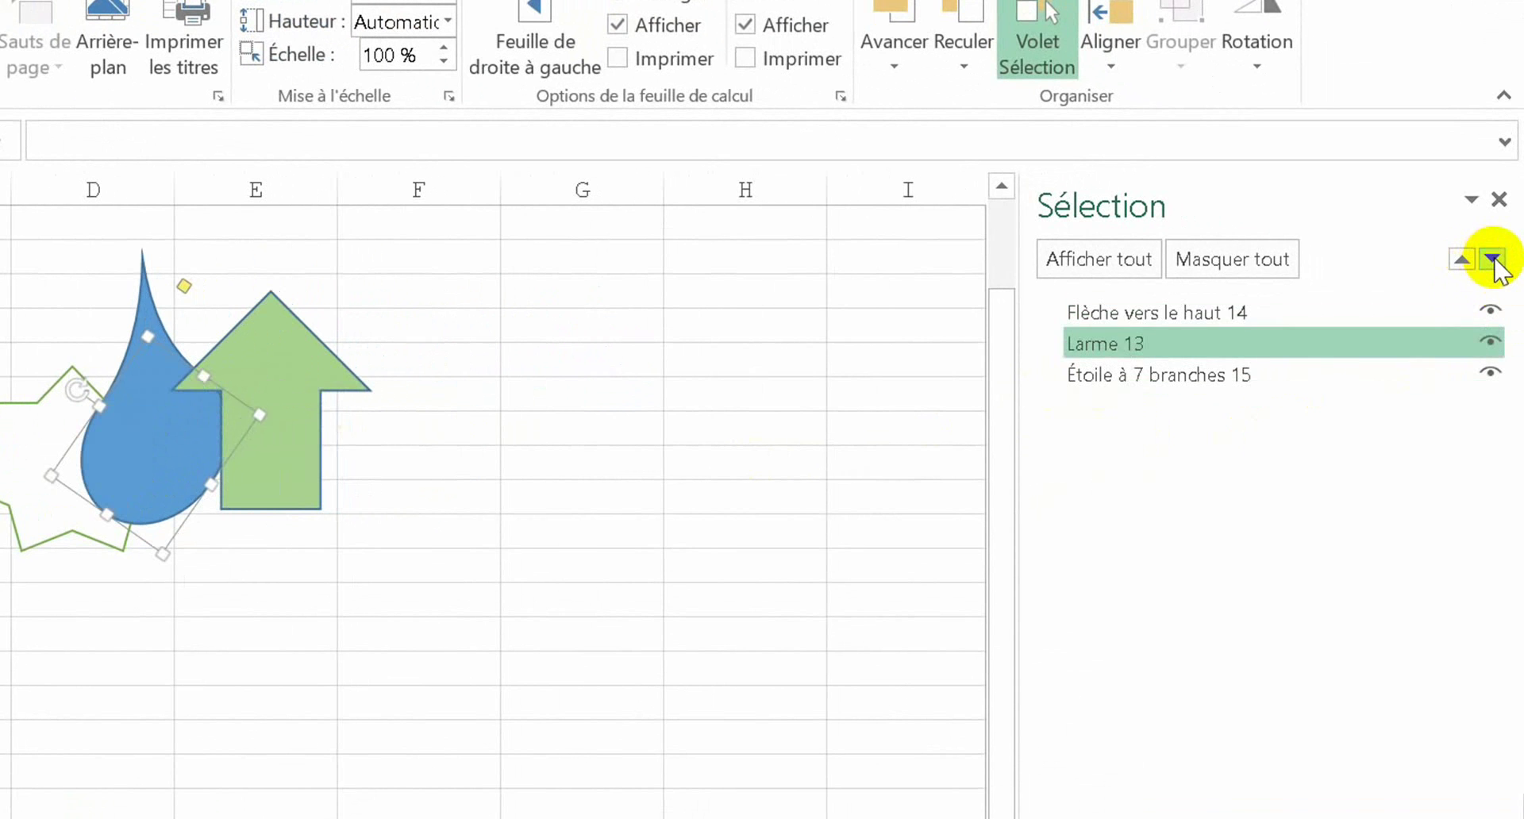
left_click(1463, 259)
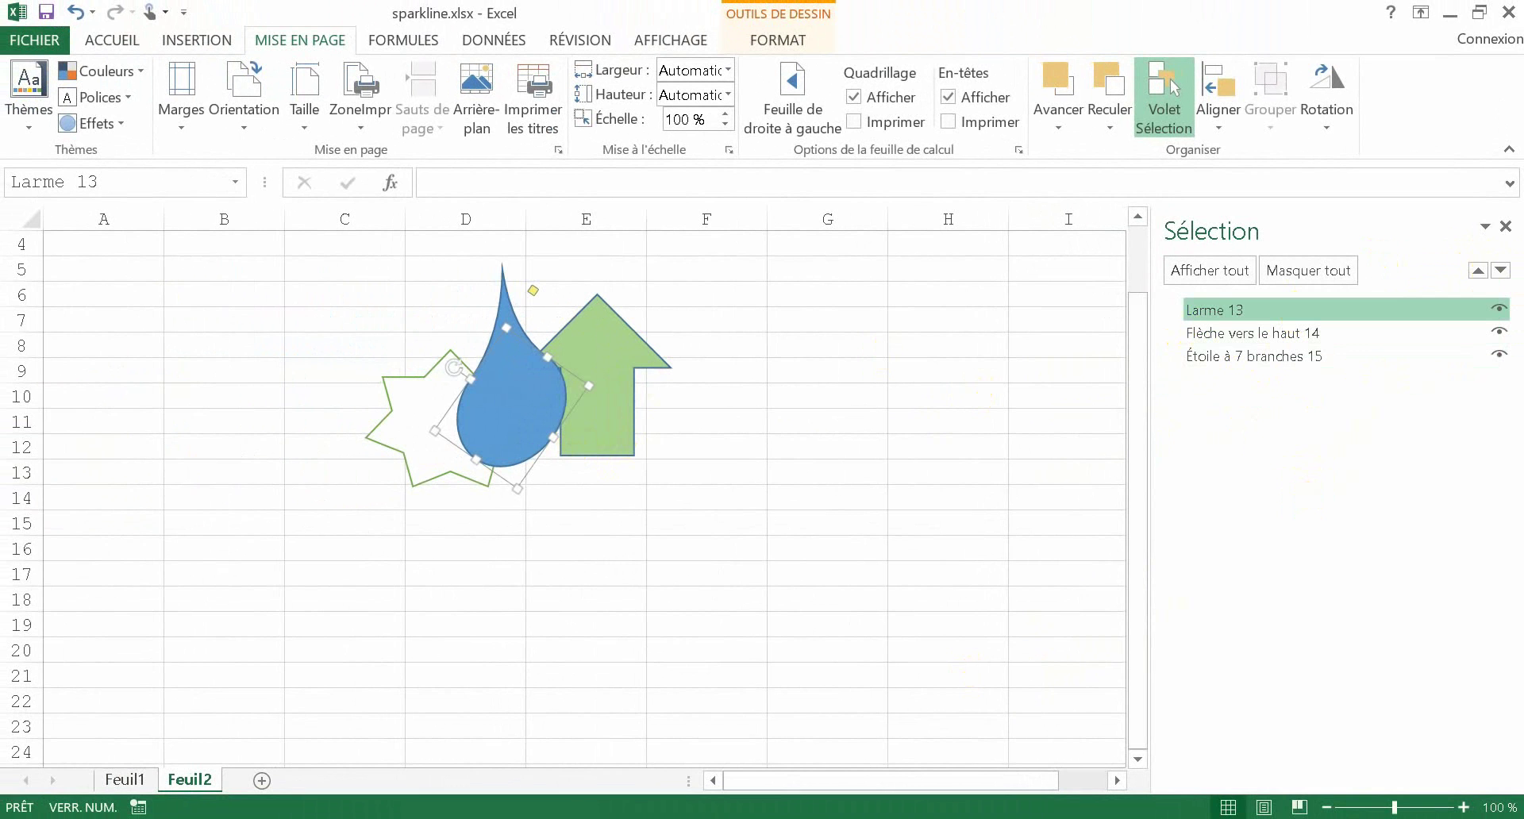
- Close the Selection pane, then open and close it again from the teardrop's shape formatting tools
left_click(1384, 370)
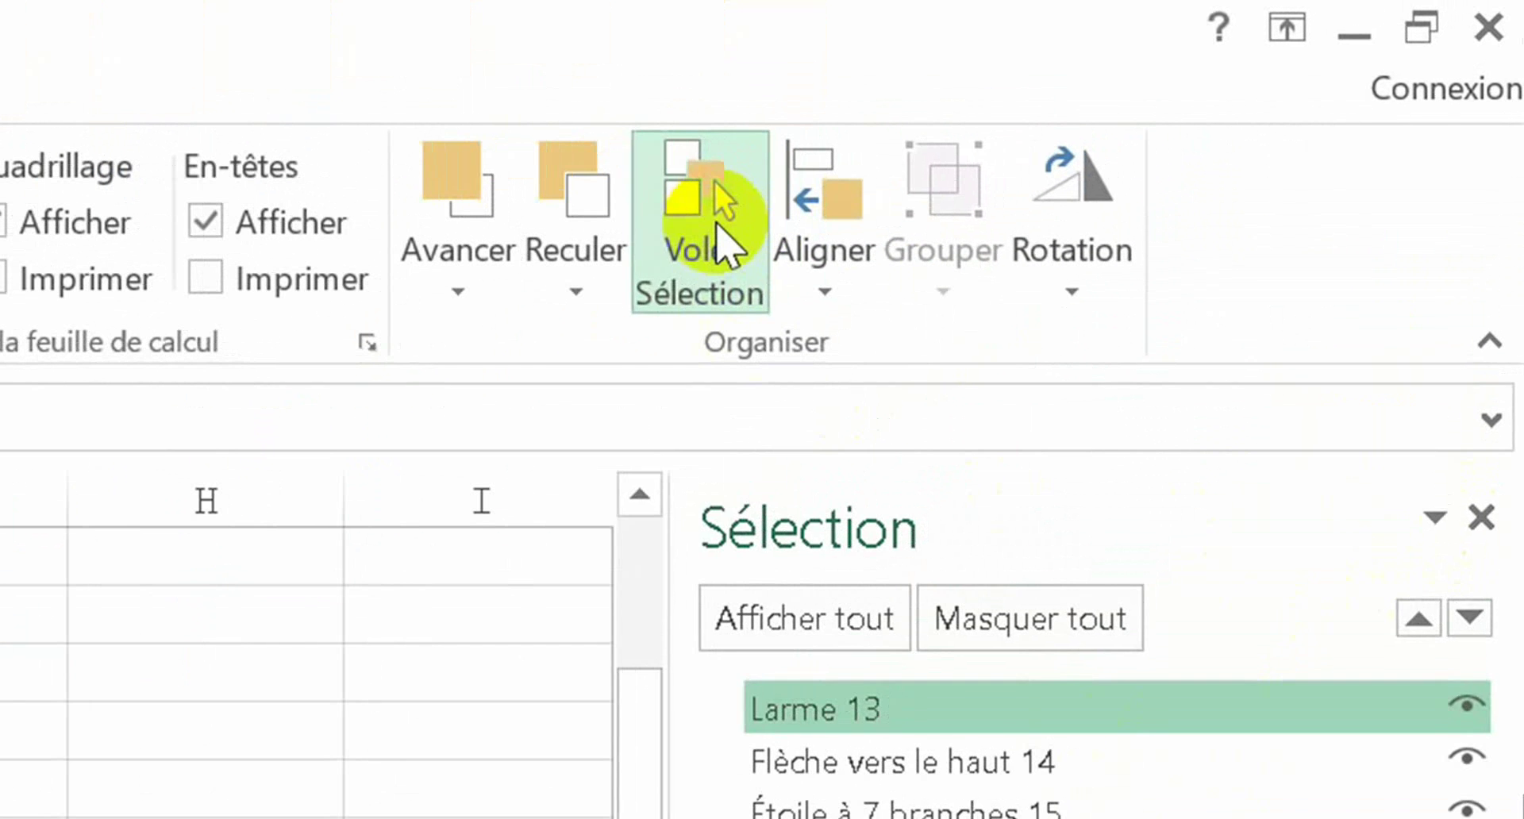
left_click(1172, 111)
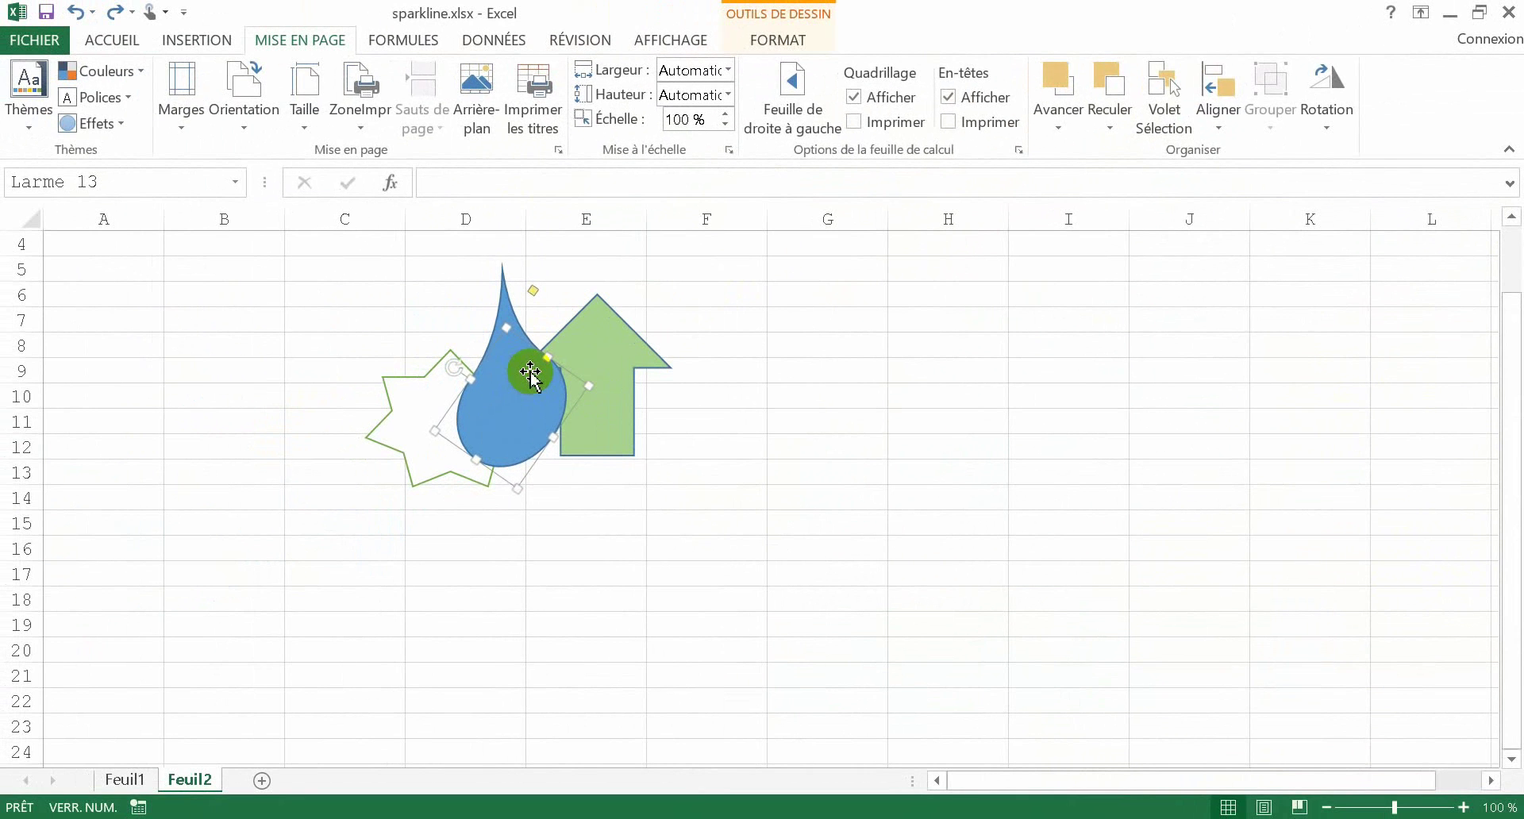
double_click(531, 373)
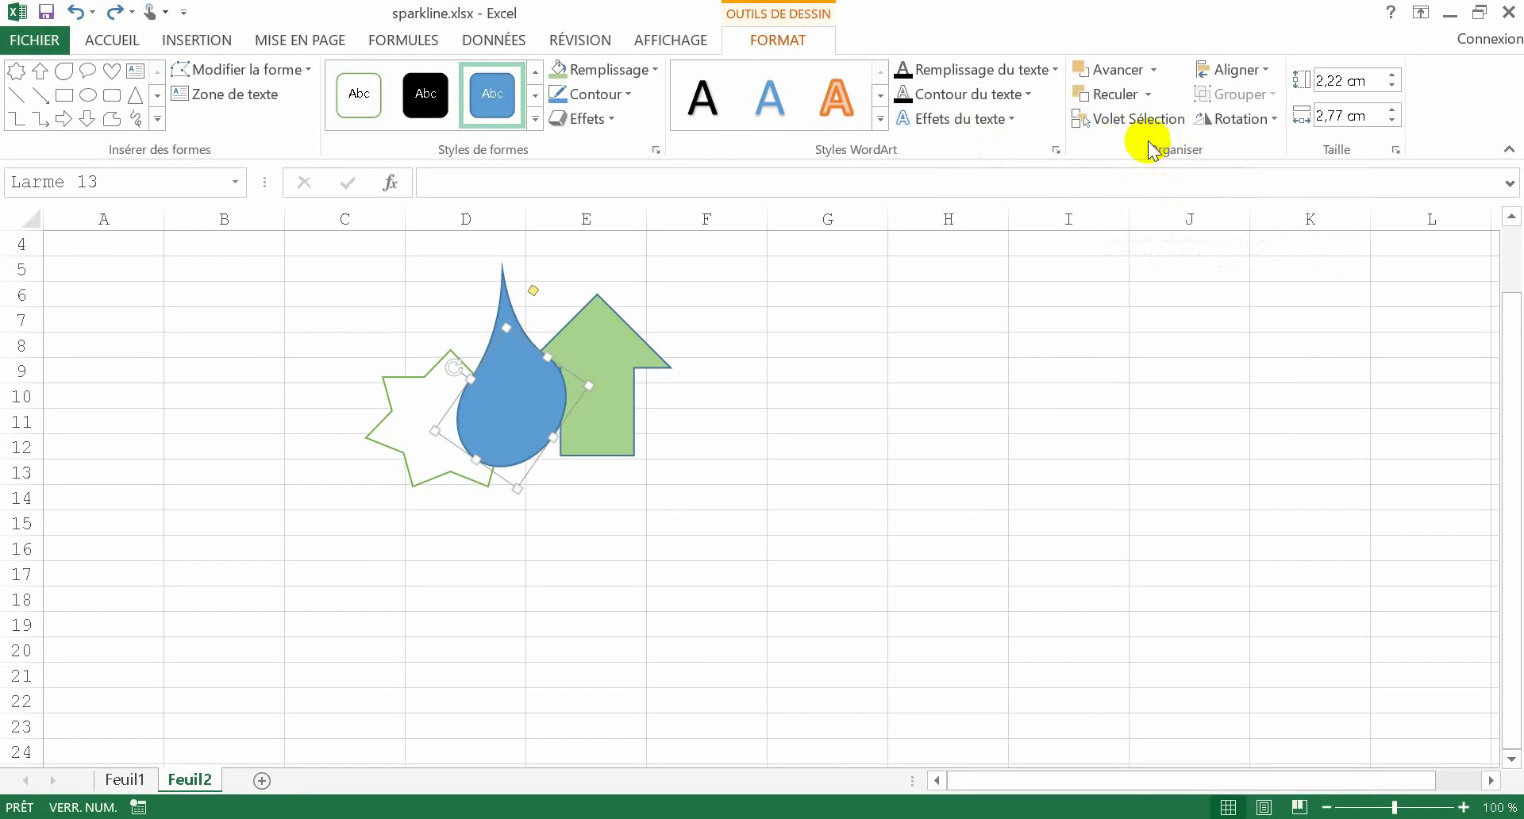
left_click(1123, 125)
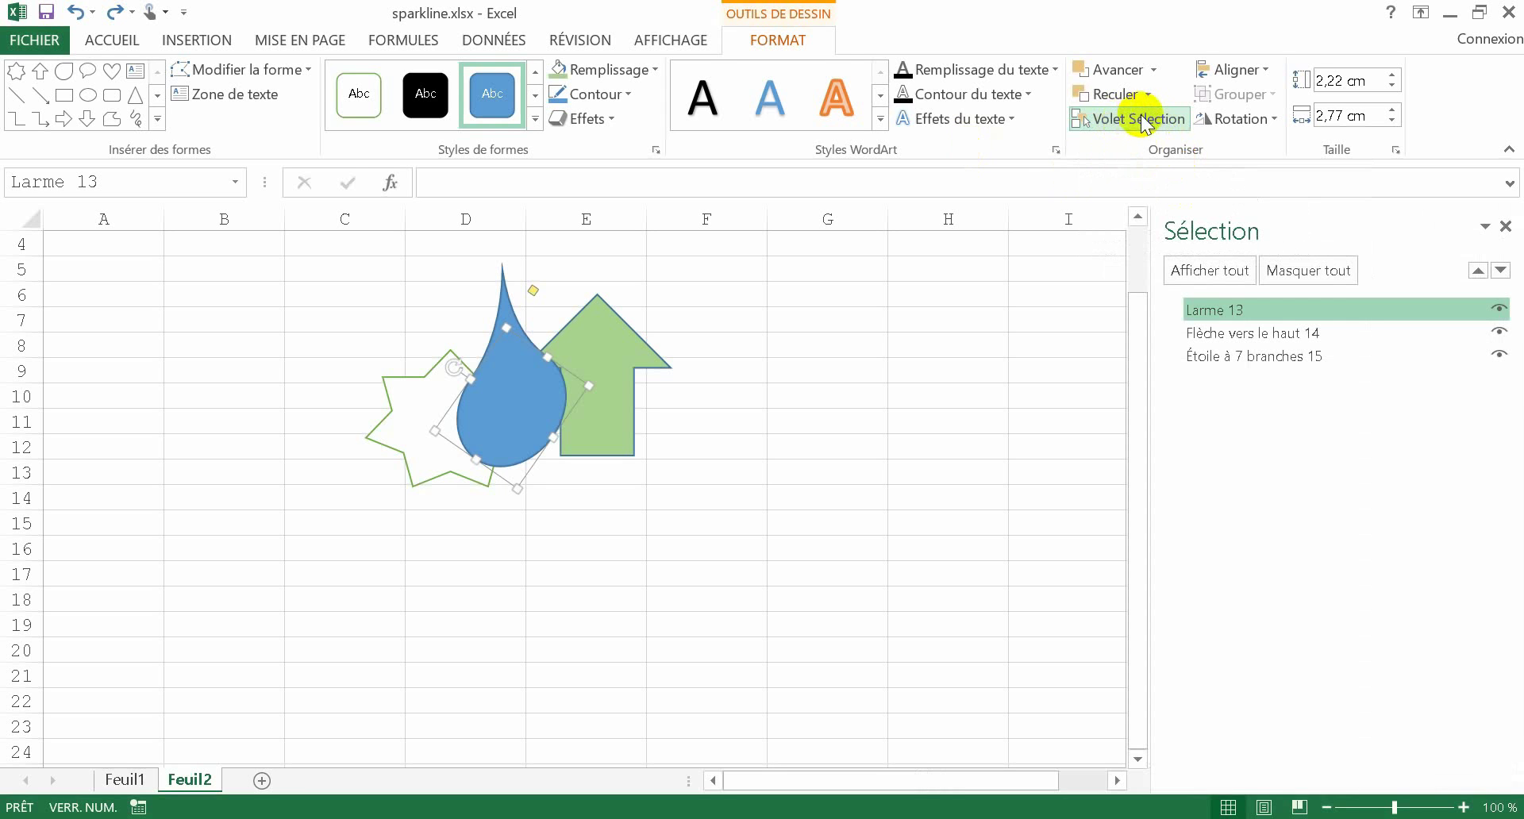
left_click(1143, 123)
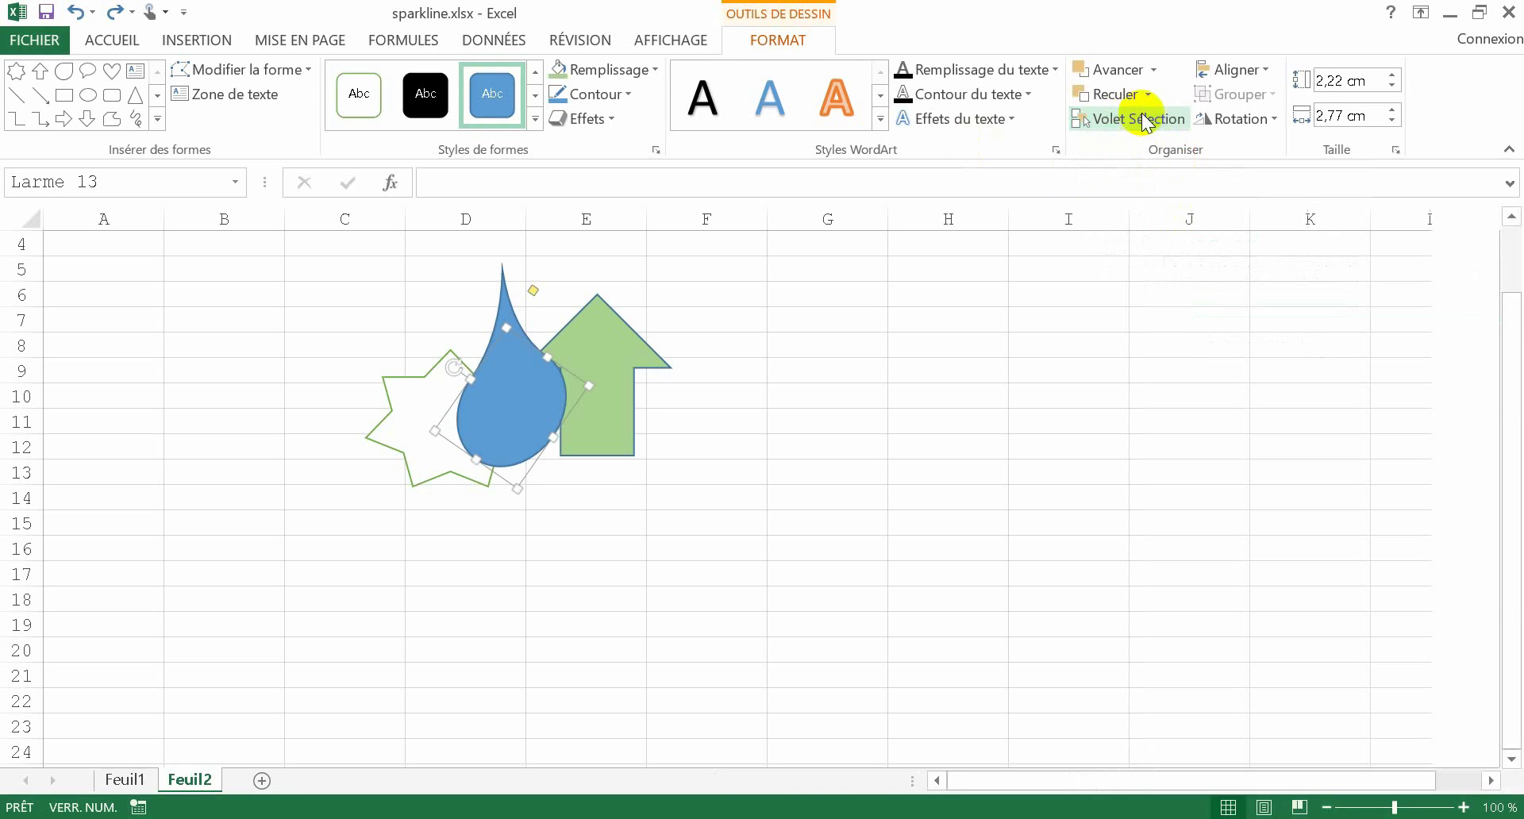
- Select the teardrop, up arrow and star together and fill them with the picture file 4-Hero.jpg
left_click(625, 340, "shift")
left_click(404, 395, "shift")
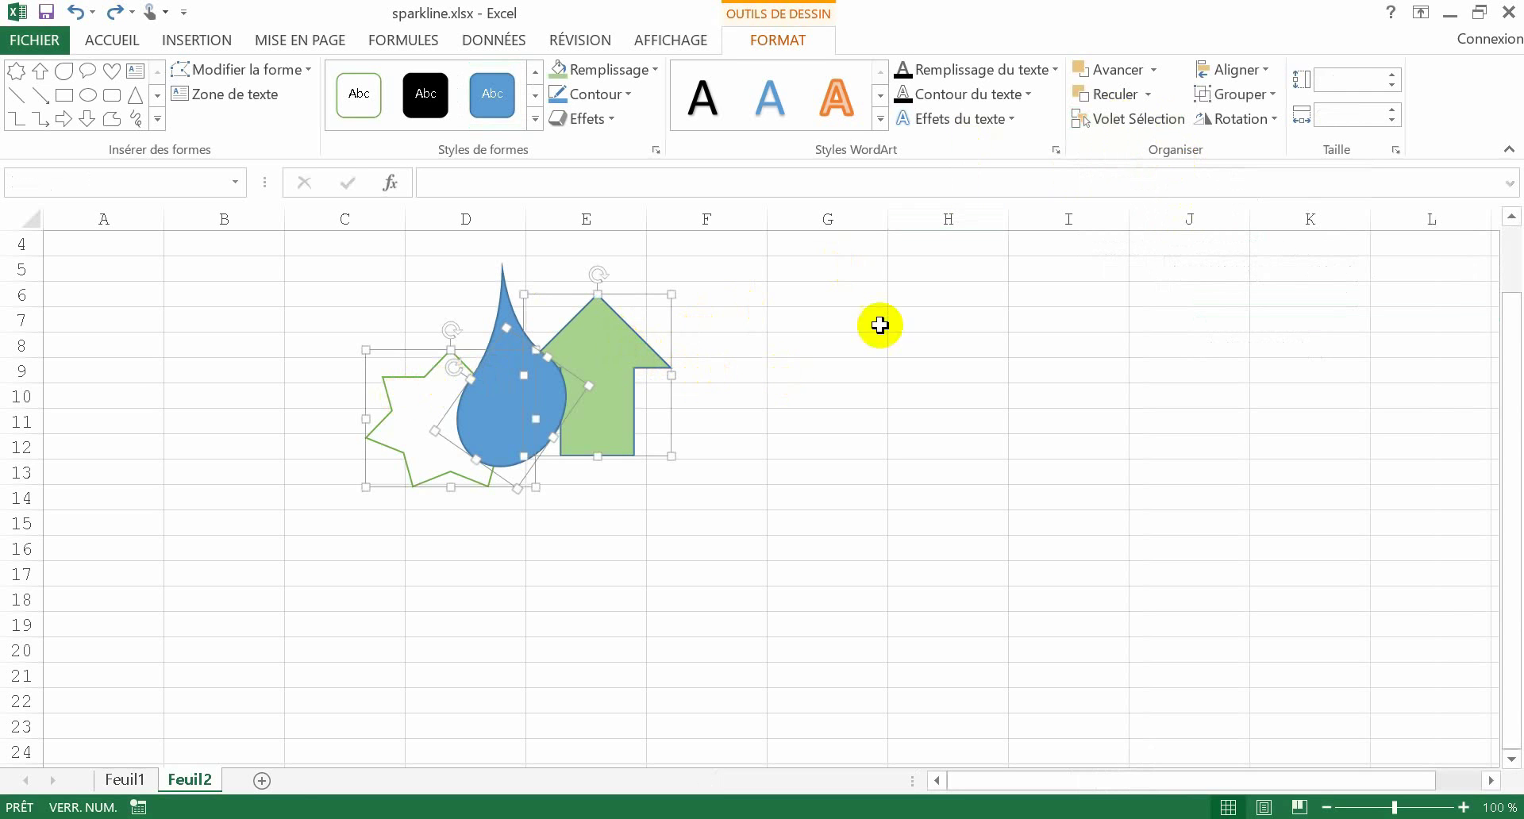
left_click(654, 73)
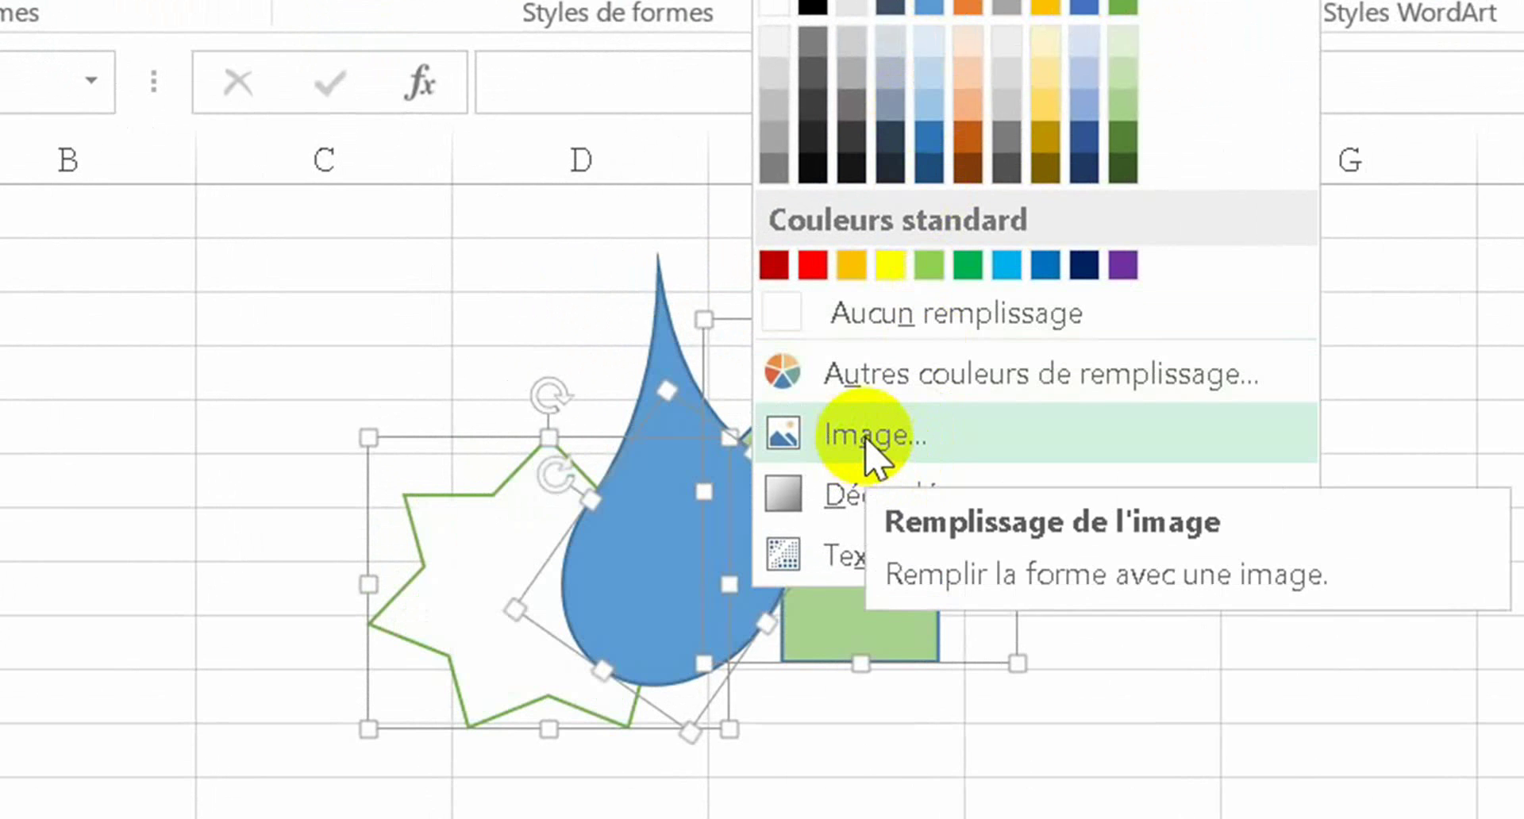
left_click(864, 435)
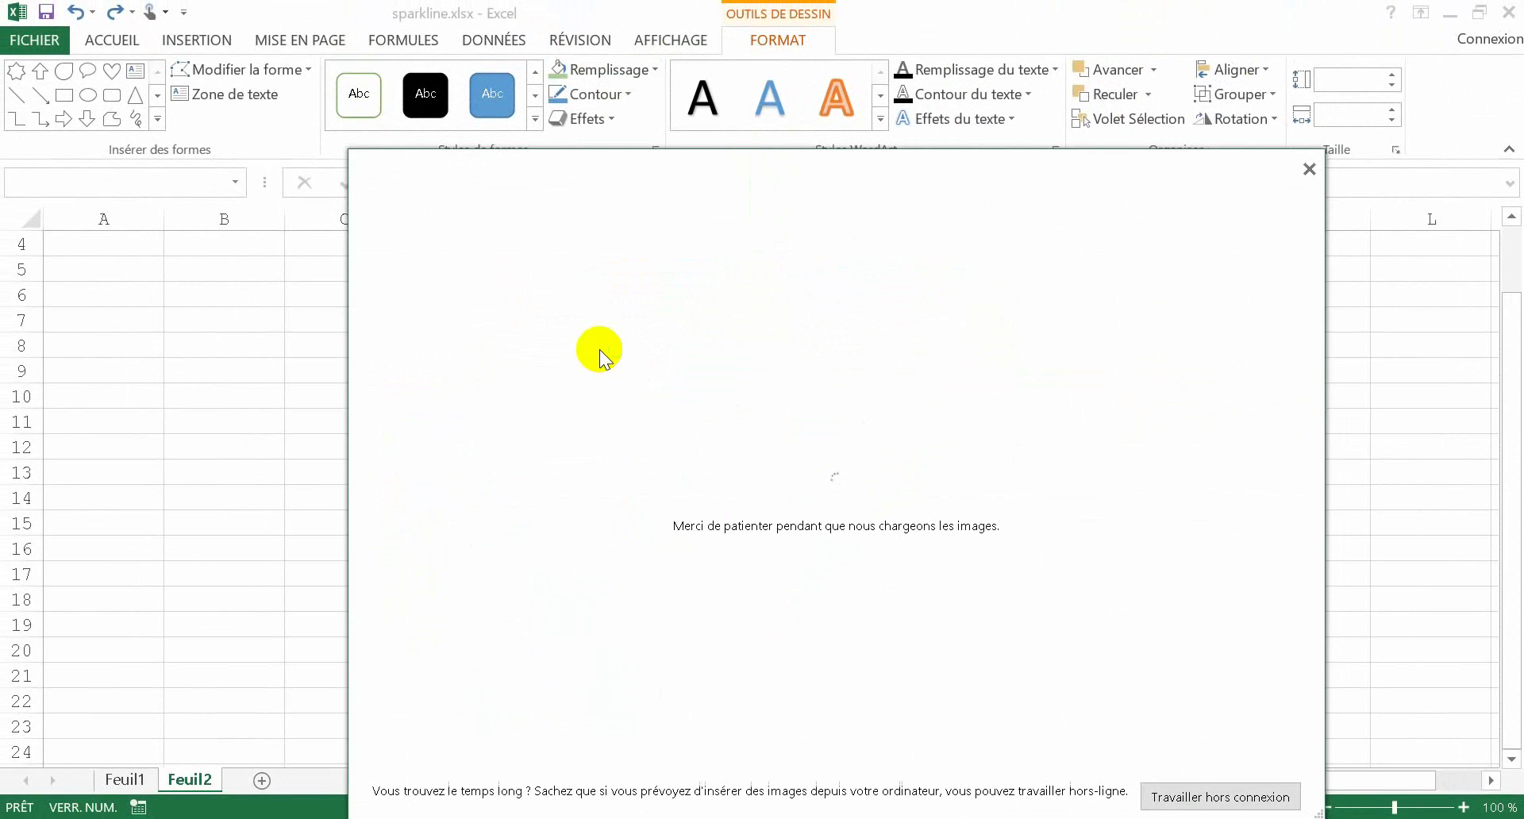
left_click(695, 277)
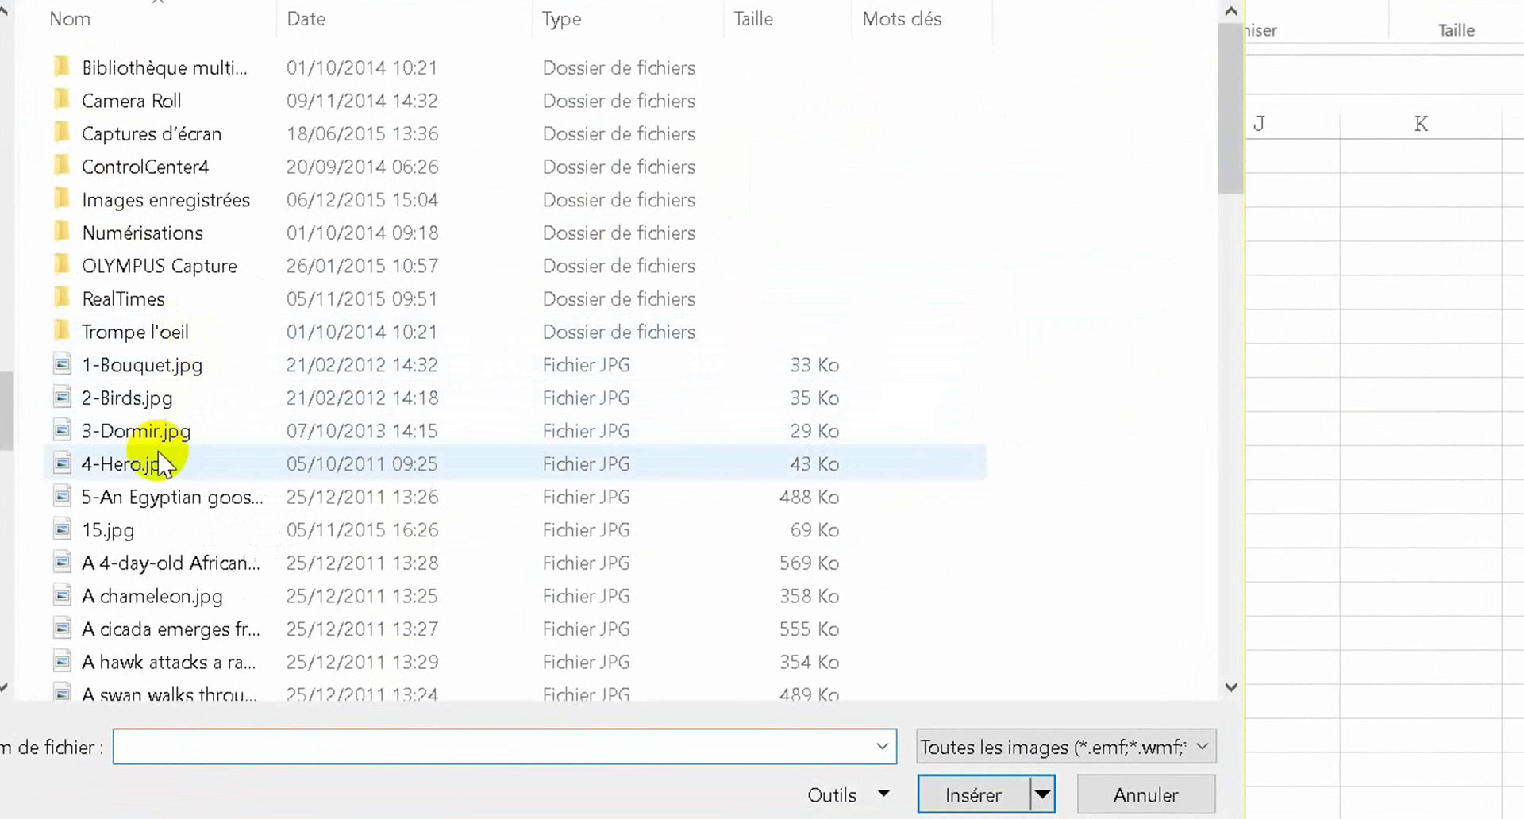
left_click(163, 475)
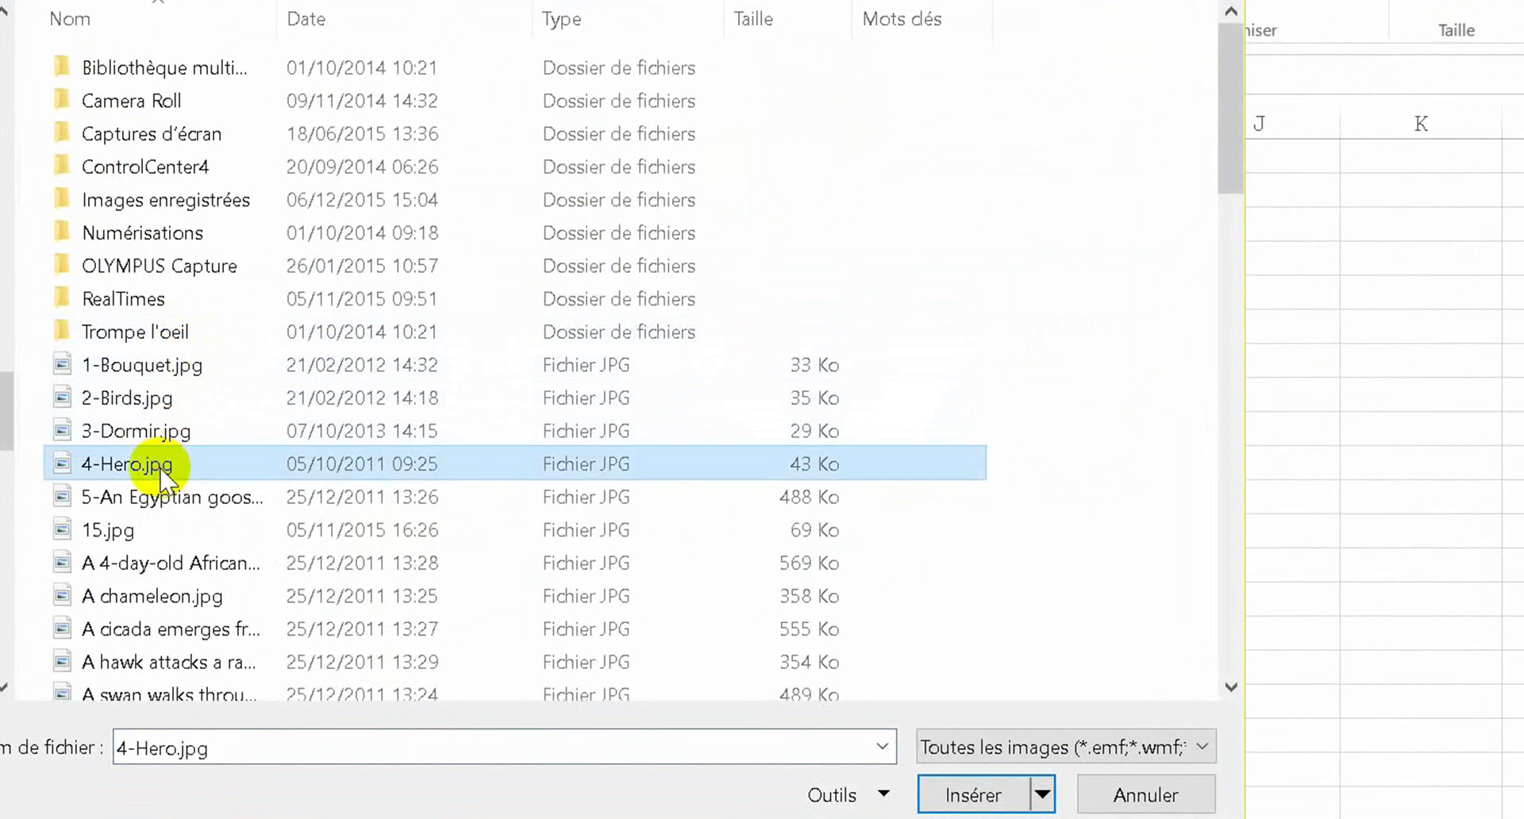
left_click(974, 793)
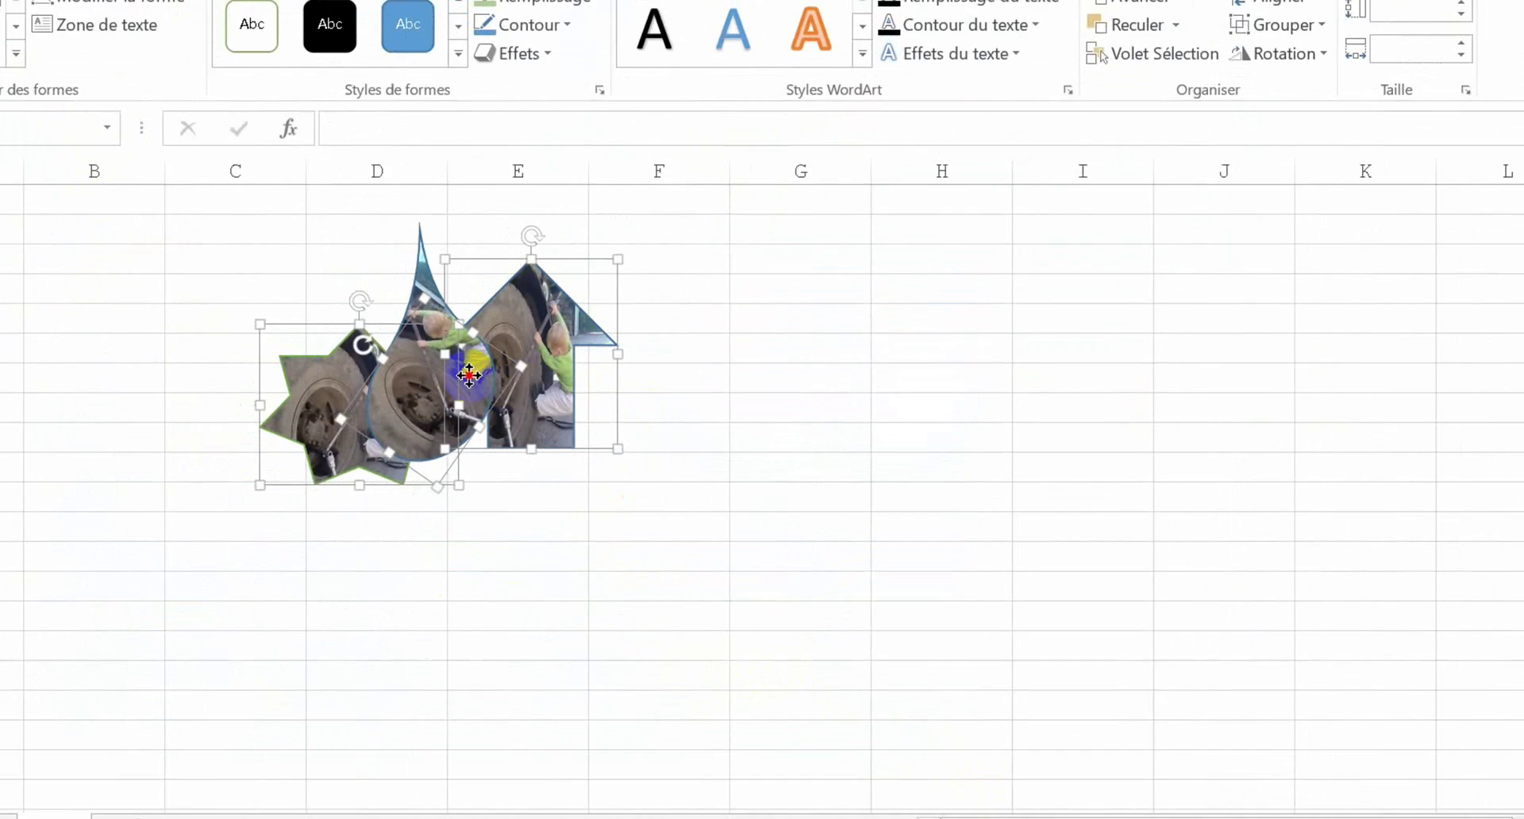
- Move the three picture-filled shapes together toward the upper right, then spread the arrow, teardrop and star apart individually
left_click_drag(469, 376, 546, 271)
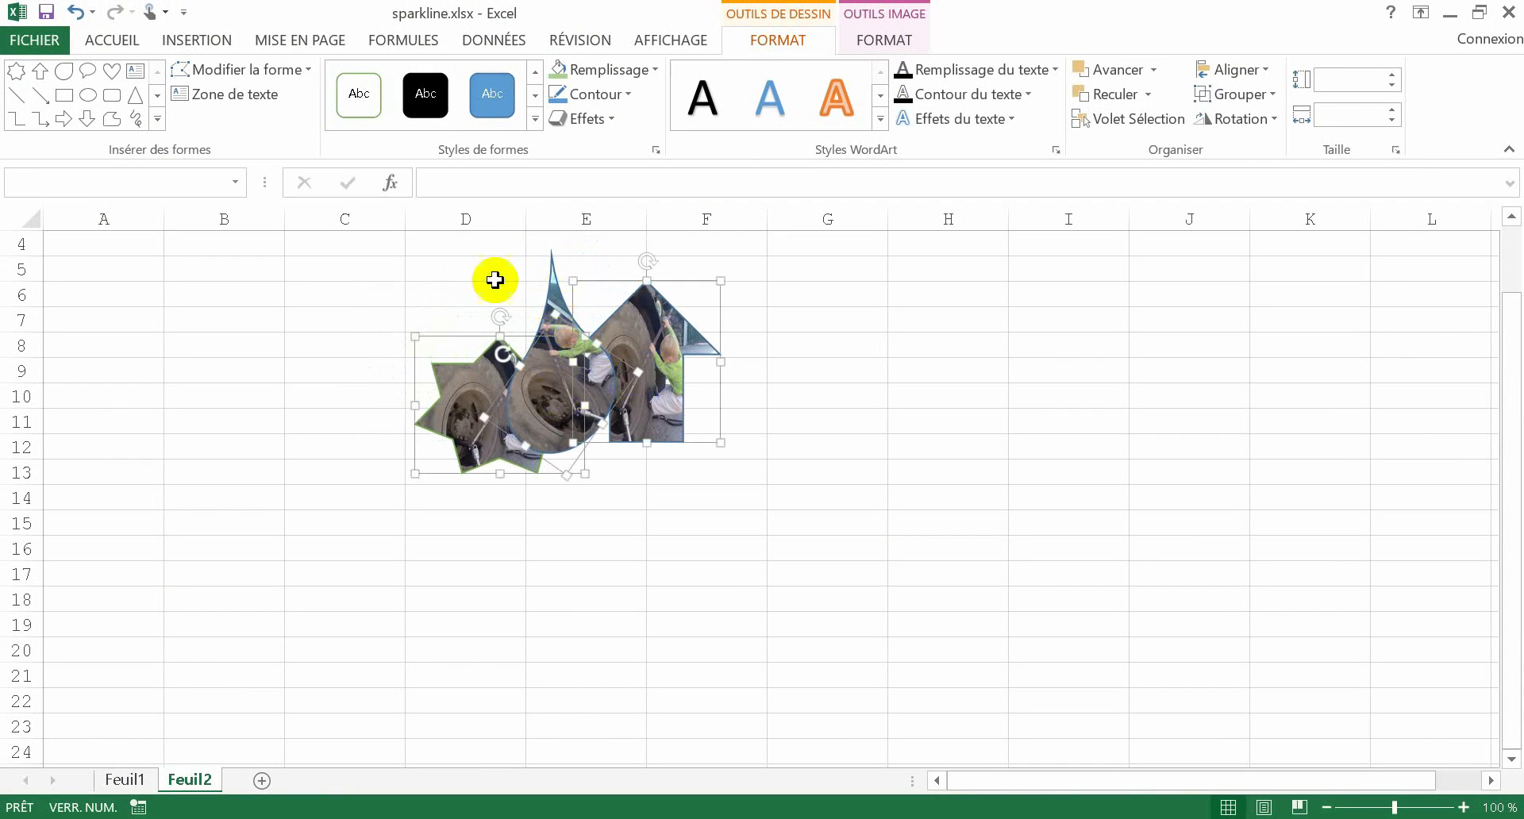
left_click(497, 279)
left_click_drag(658, 394, 706, 435)
left_click_drag(556, 363, 612, 441)
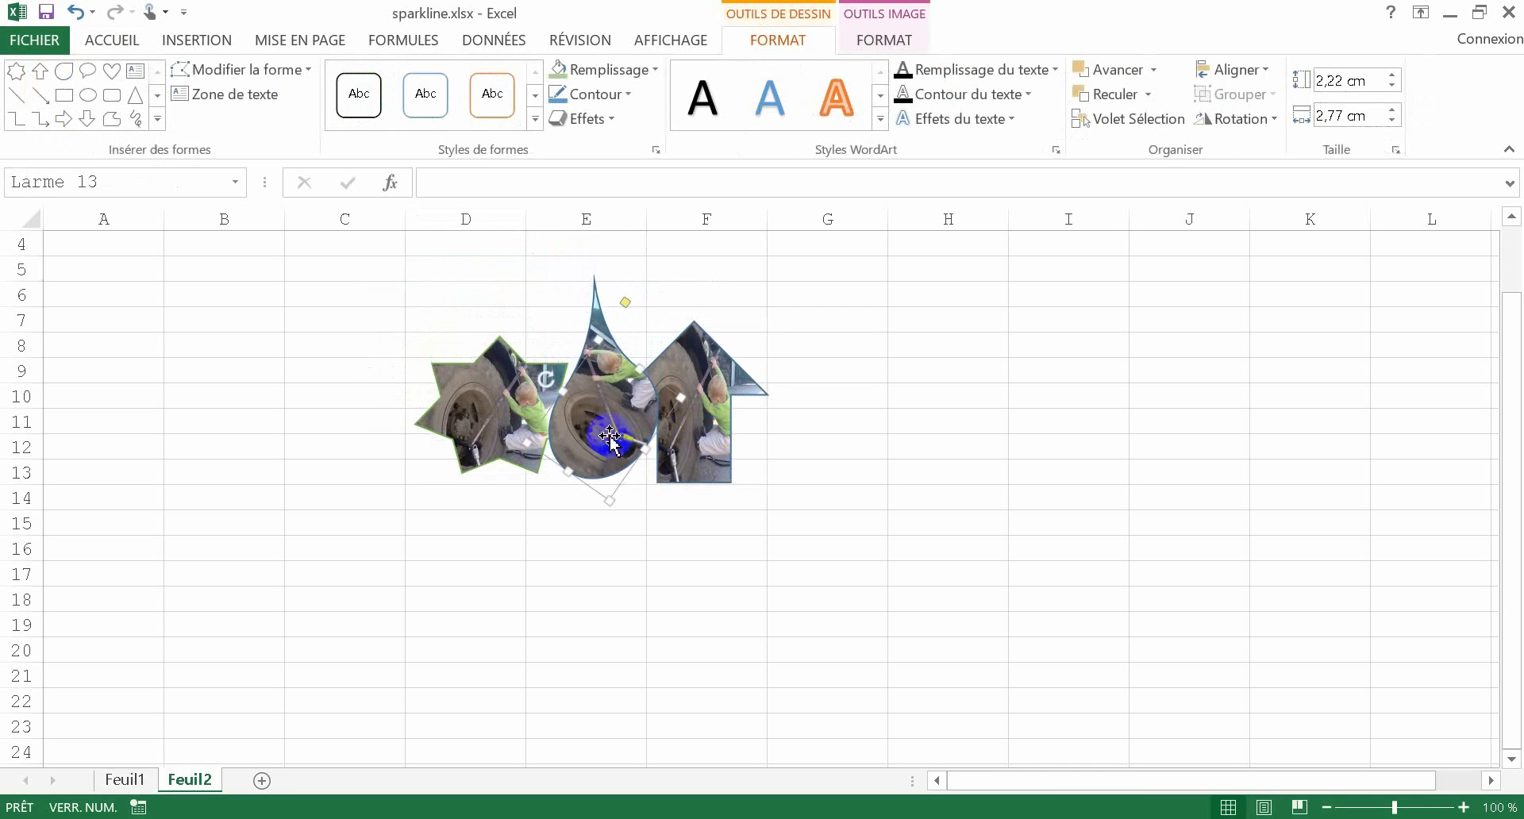
left_click_drag(502, 406, 477, 400)
- Shift the teardrop slightly left, away from the up arrow and closer to the star
left_click(702, 383)
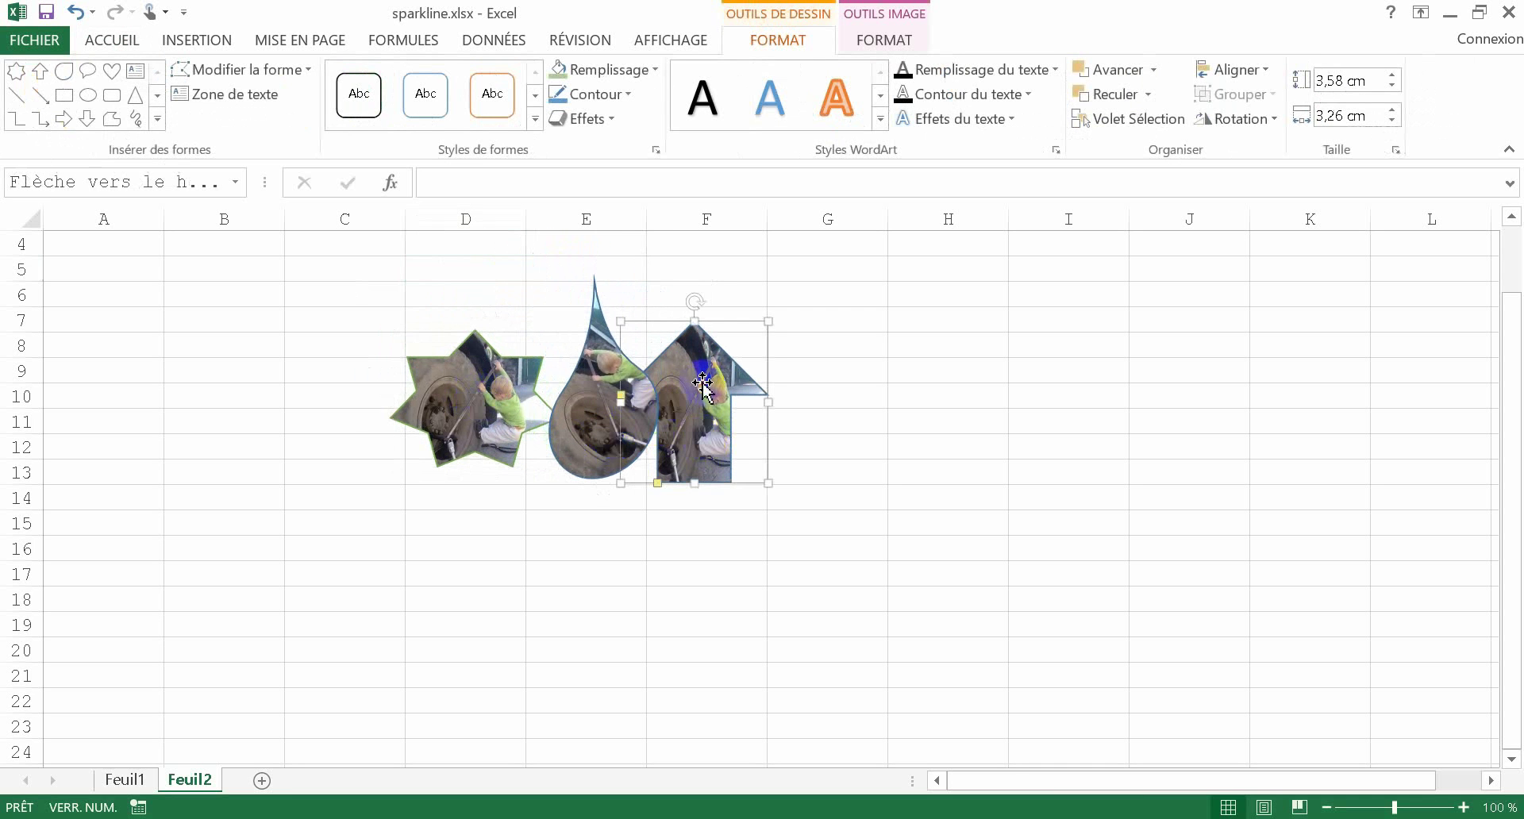
left_click(580, 395)
left_click(488, 394)
left_click_drag(629, 405, 623, 405)
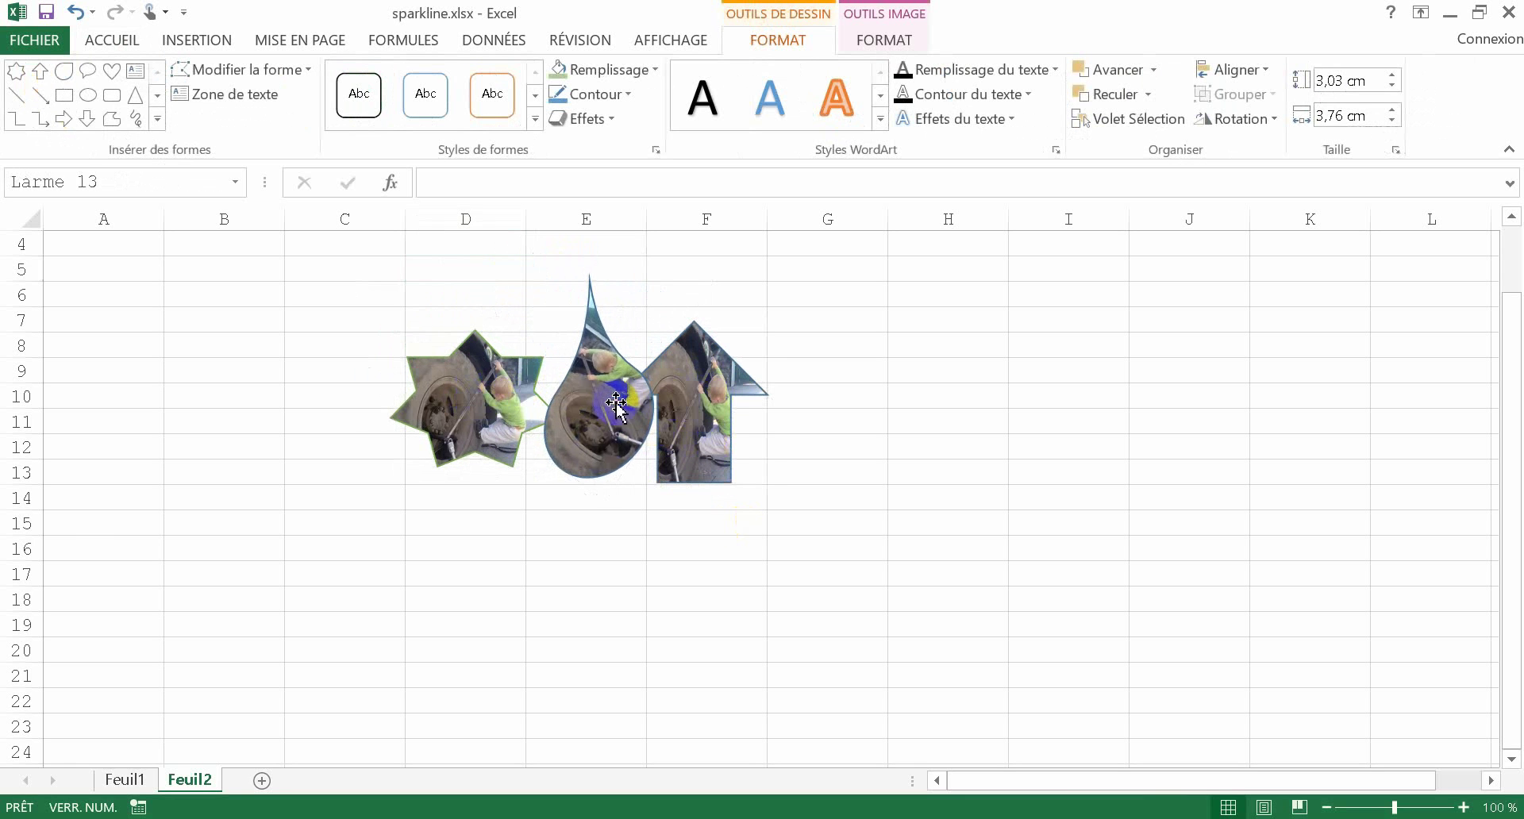
left_click(727, 391)
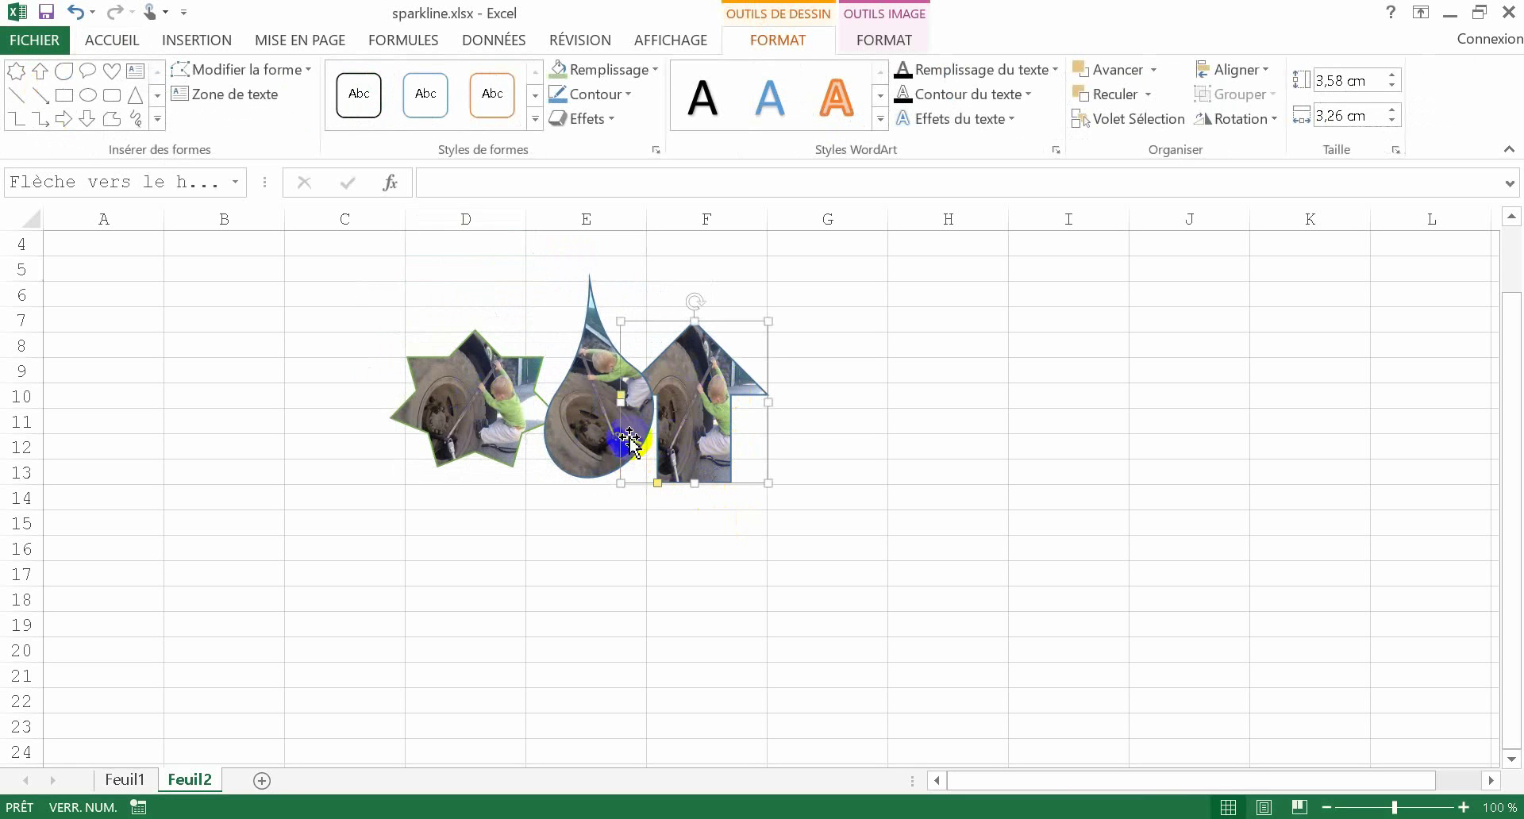
left_click_drag(593, 427, 575, 426)
left_click(722, 402)
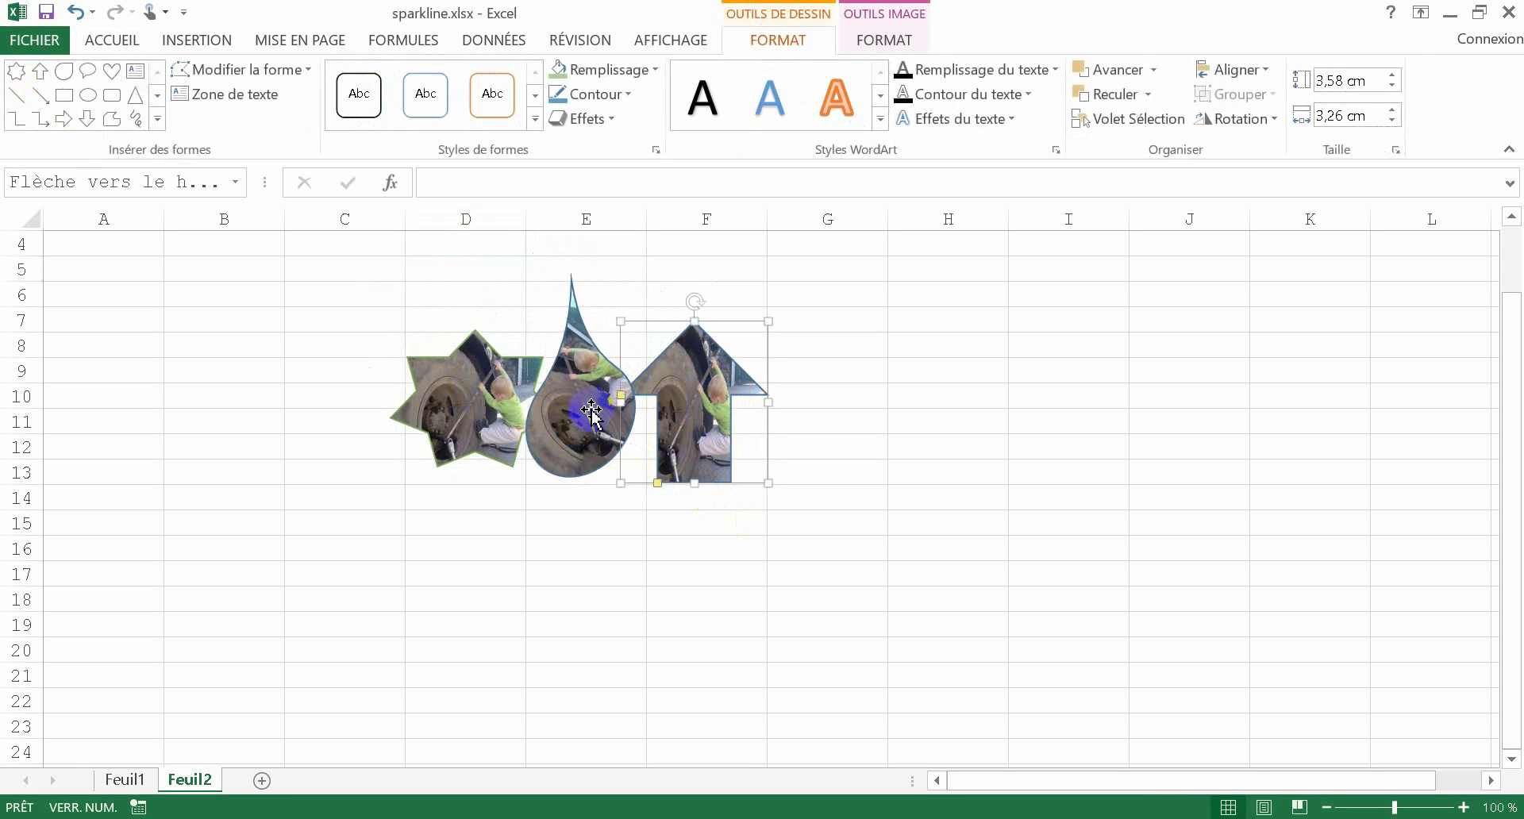
- Select the star, teardrop and up arrow together and group them into one object
left_click(500, 406)
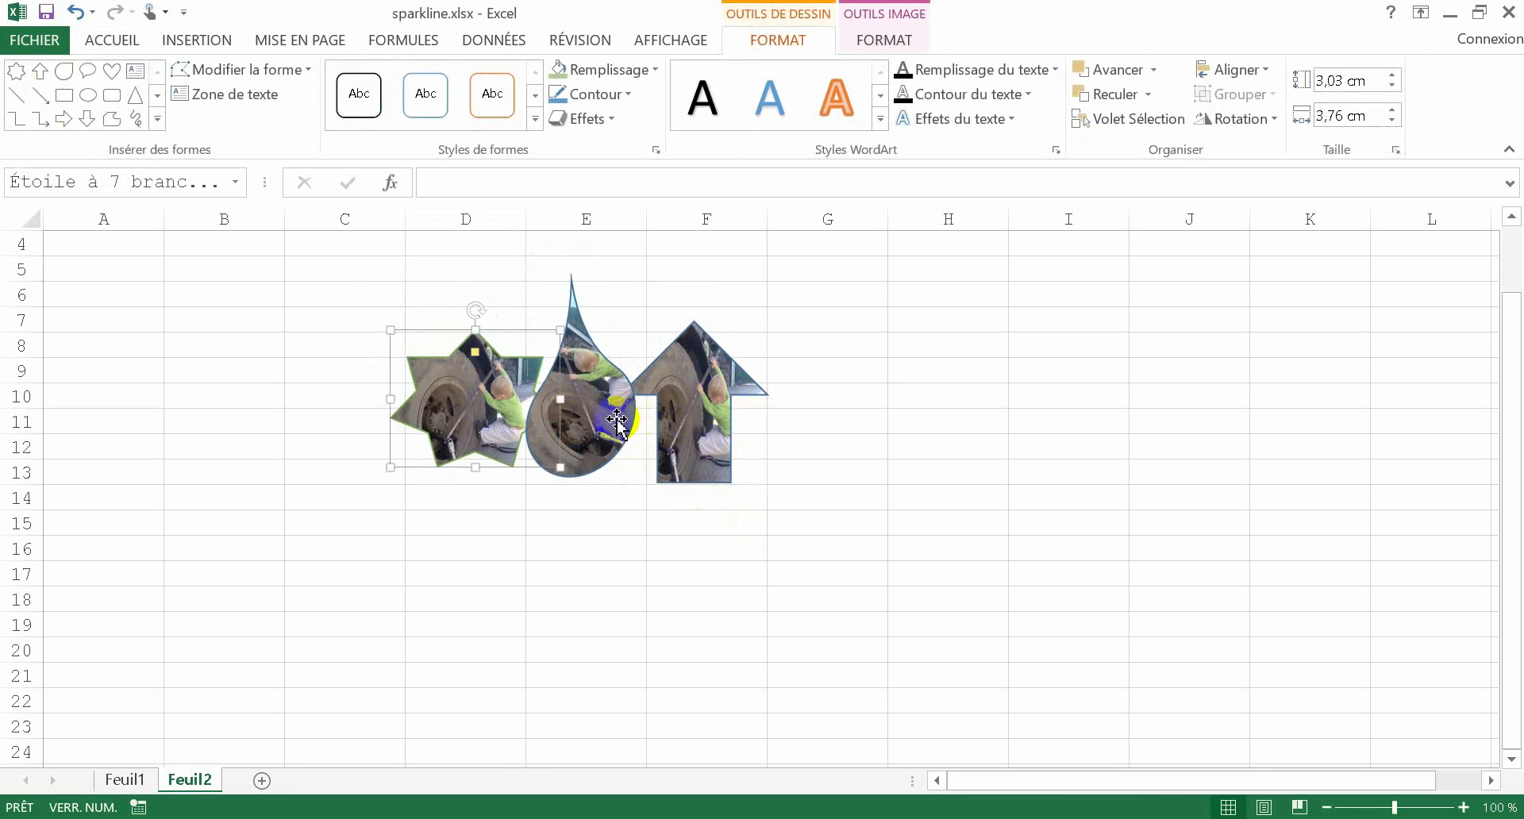
left_click(602, 403, "ctrl")
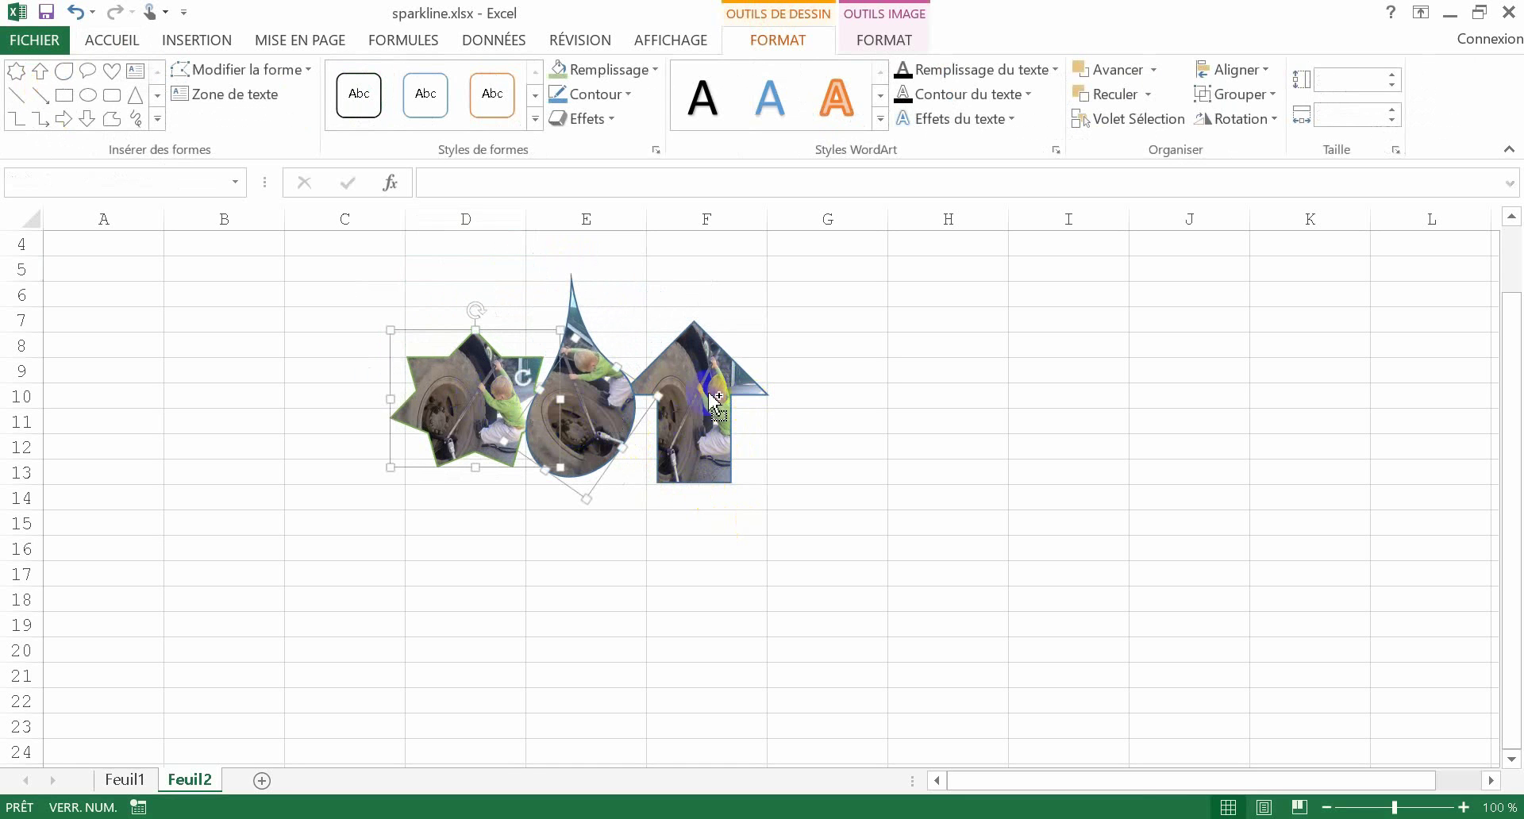
left_click(1242, 93)
left_click(1236, 116)
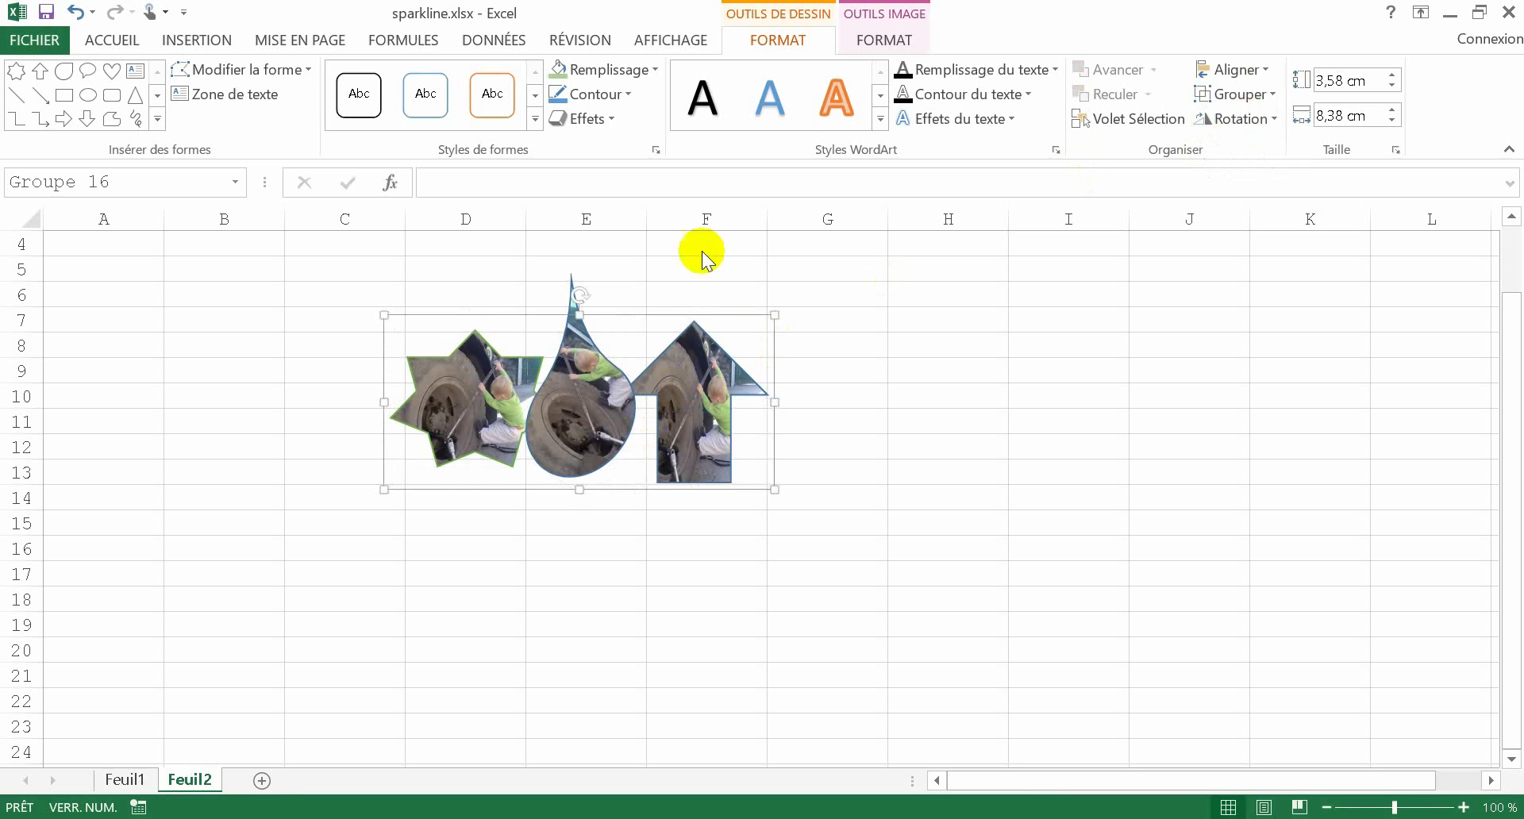
- Fill the grouped shapes with the picture file 4-Hero.jpg as a single image
left_click(607, 69)
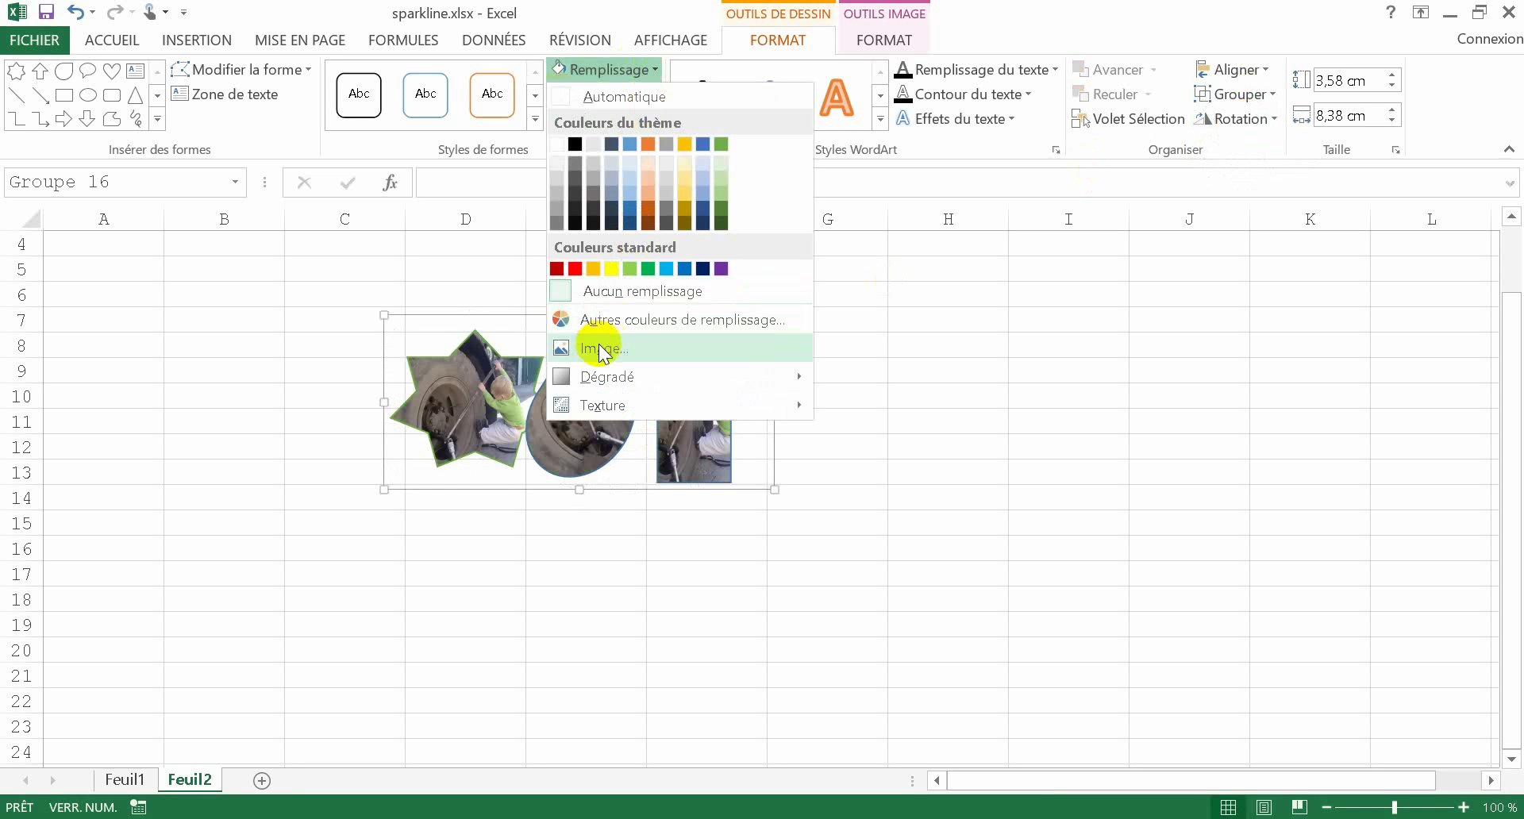
left_click(599, 348)
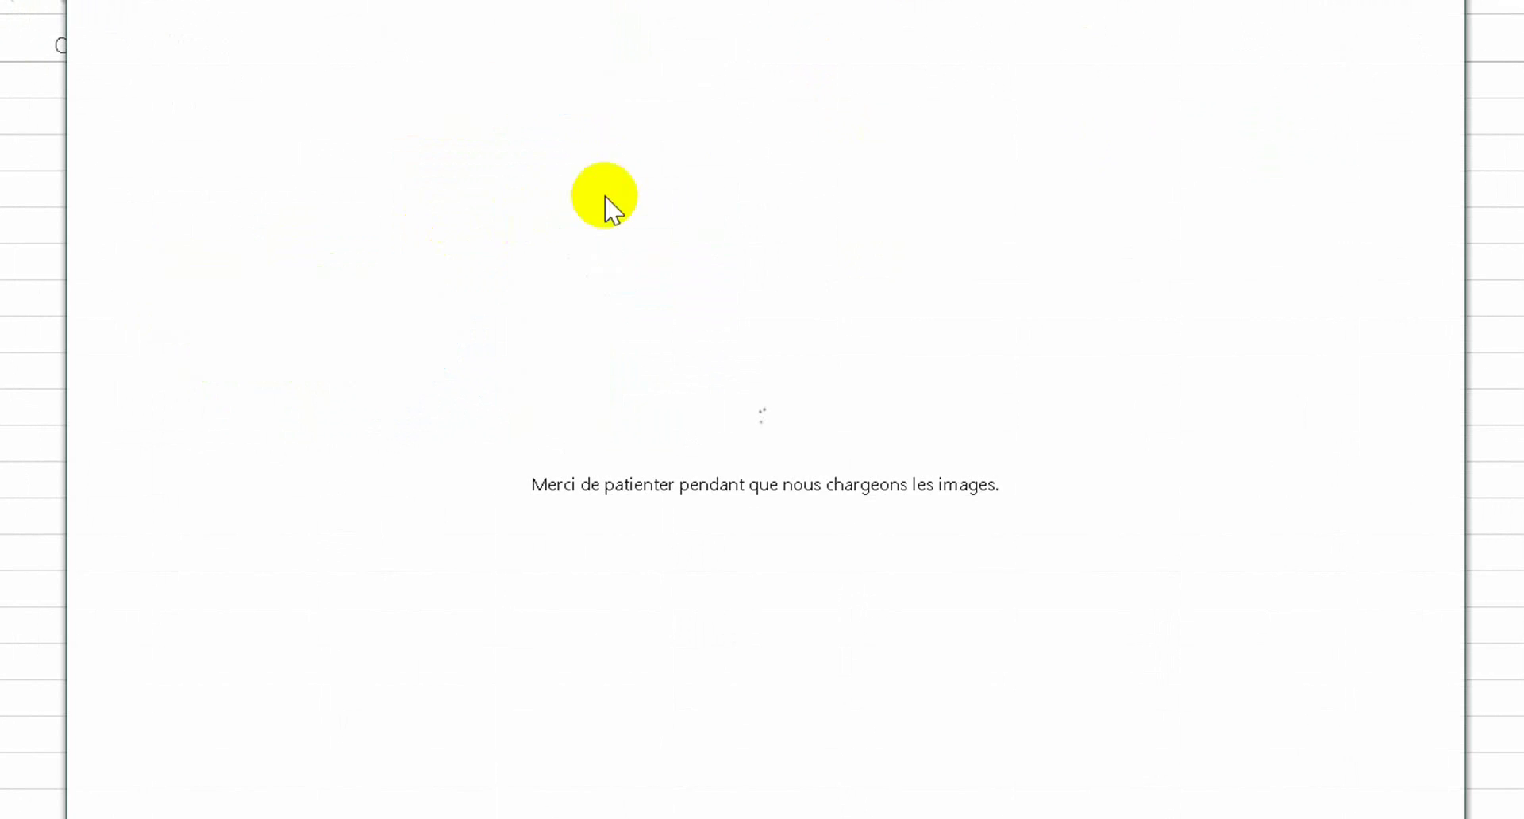
left_click(508, 159)
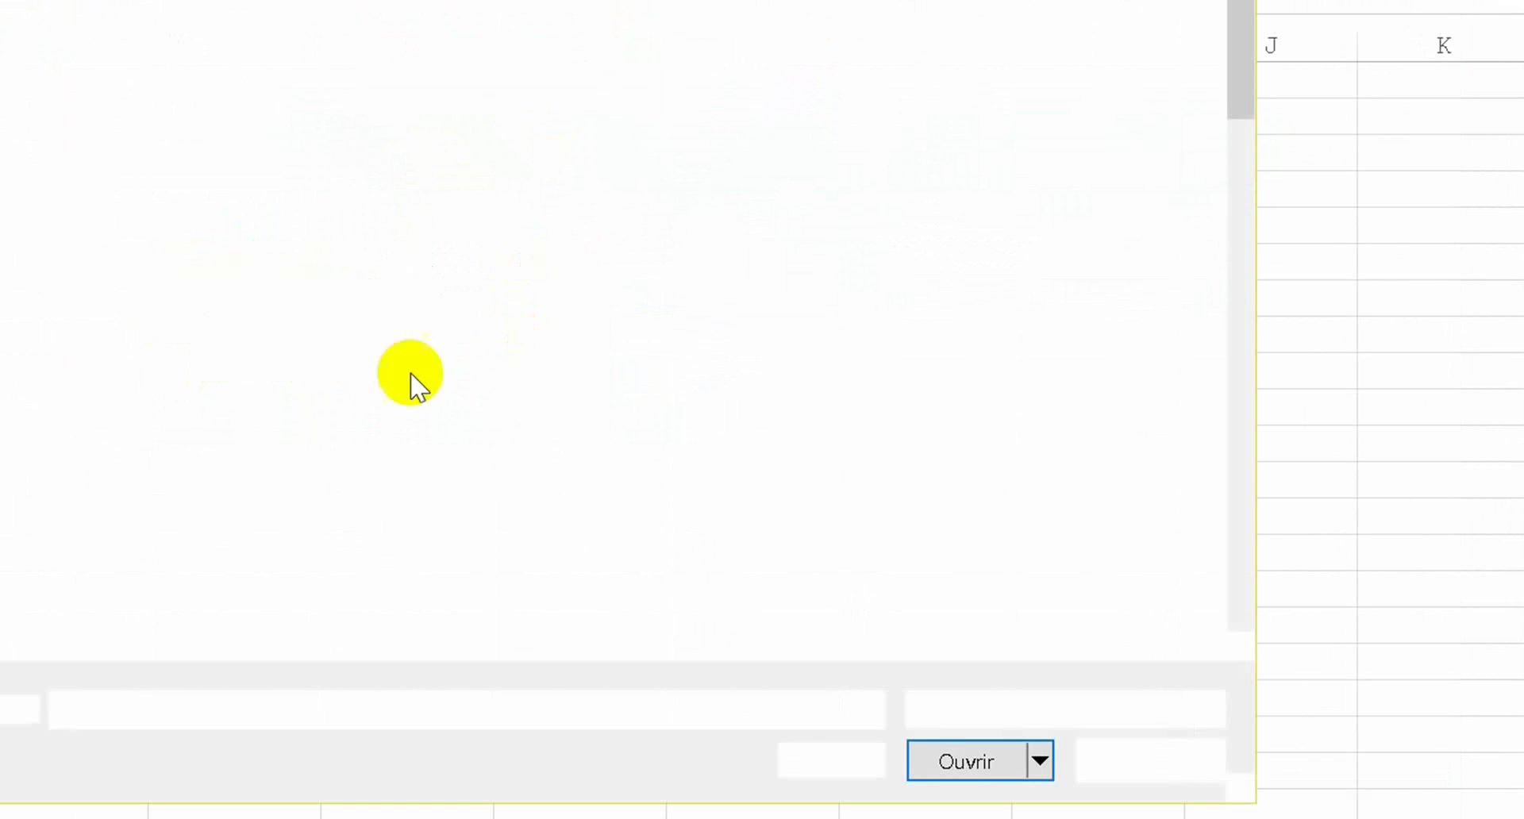
left_click(131, 410)
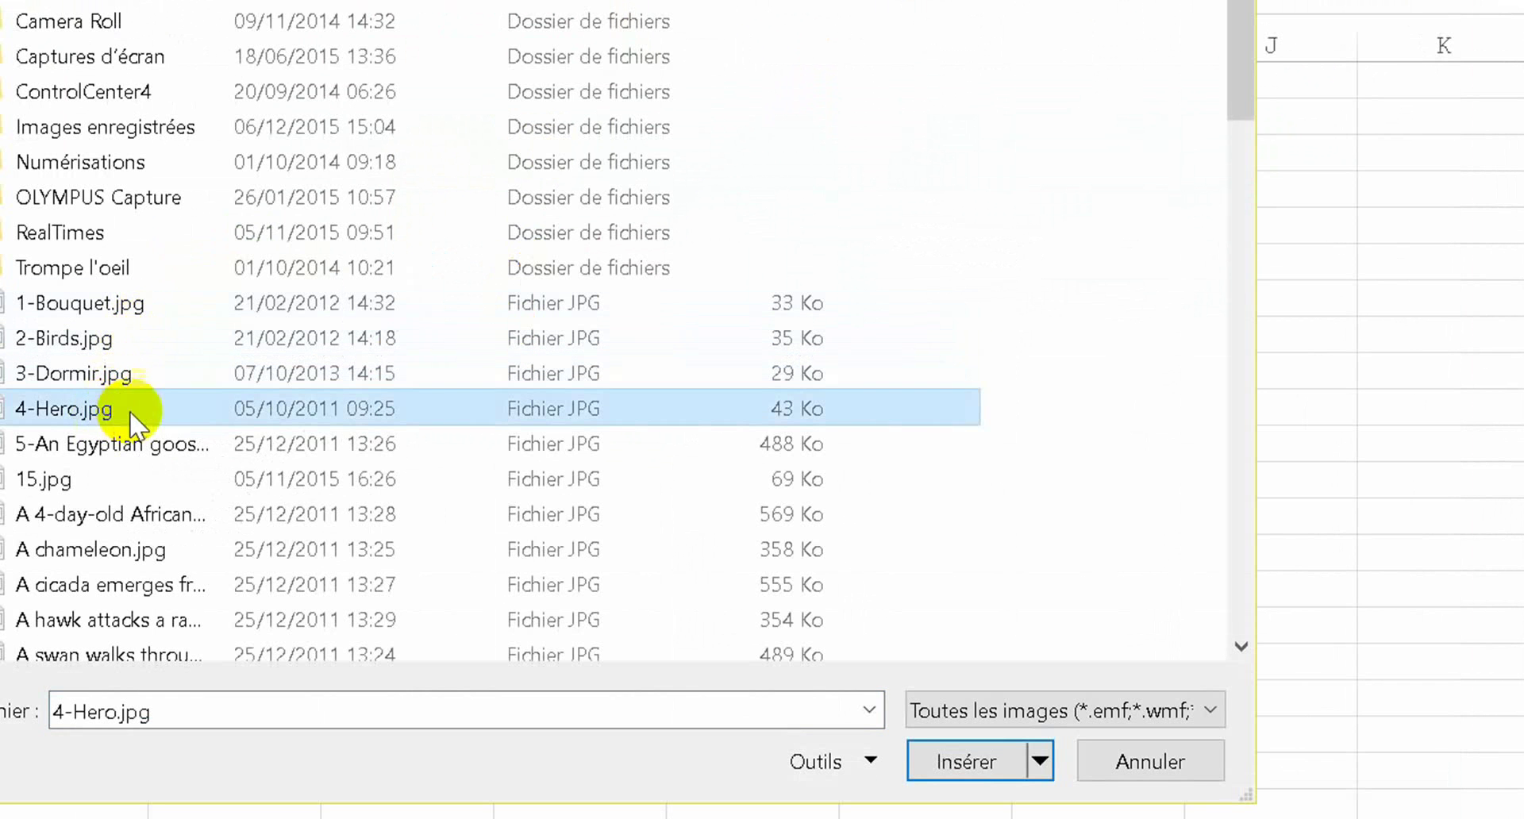
left_click(960, 761)
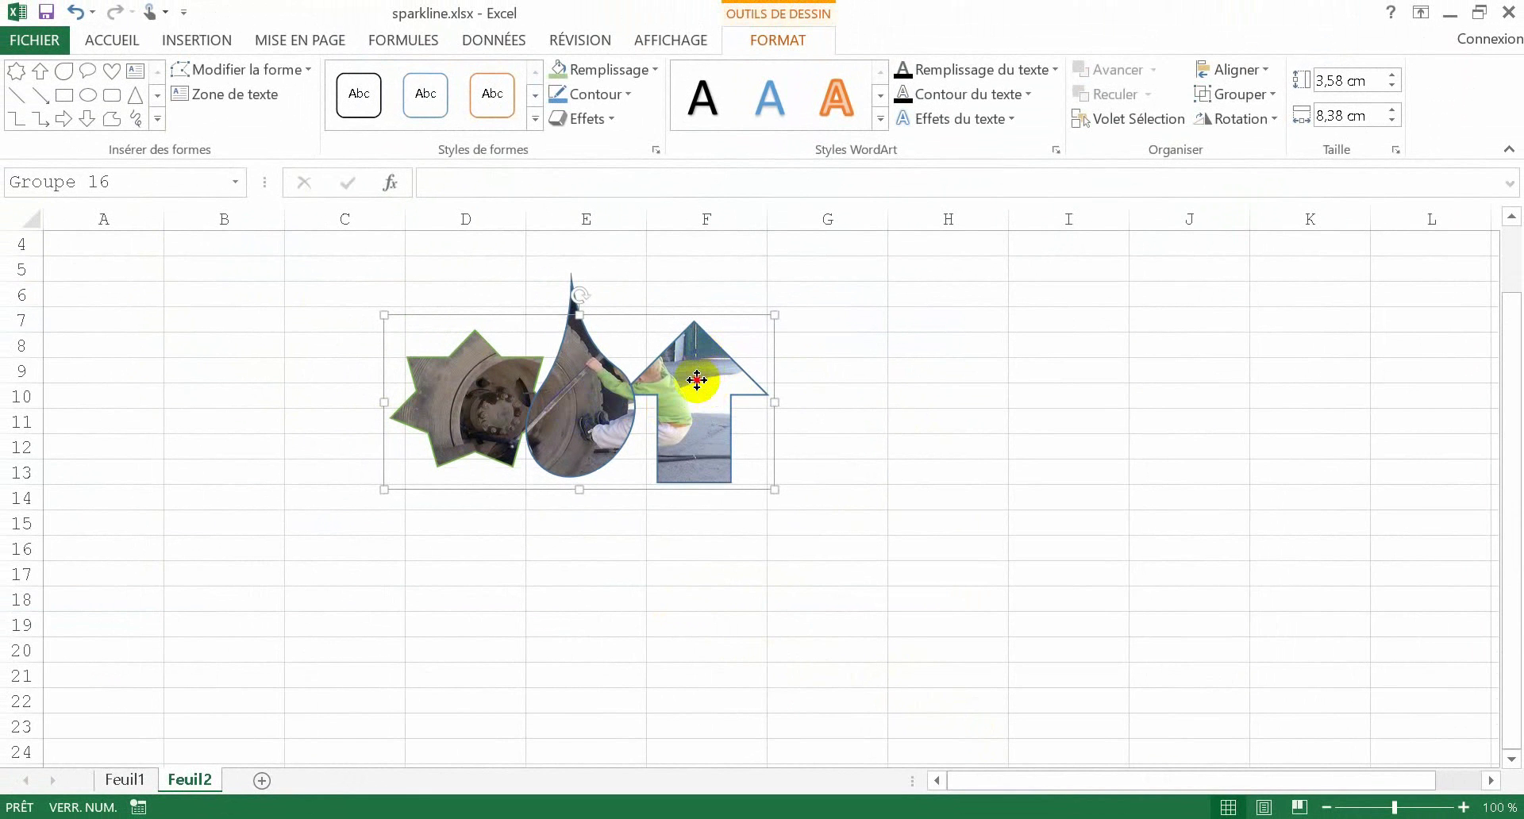
- Reposition the arrow, teardrop and star individually within the group so the teardrop overlaps both neighbours and the picture's parts line up
mouse_move(697, 380)
left_mouse_down()
mouse_move(692, 320)
mouse_move(669, 338)
mouse_move(698, 363)
left_mouse_up()
left_click(683, 349)
left_click_drag(598, 395, 676, 464)
left_click_drag(551, 421, 657, 436)
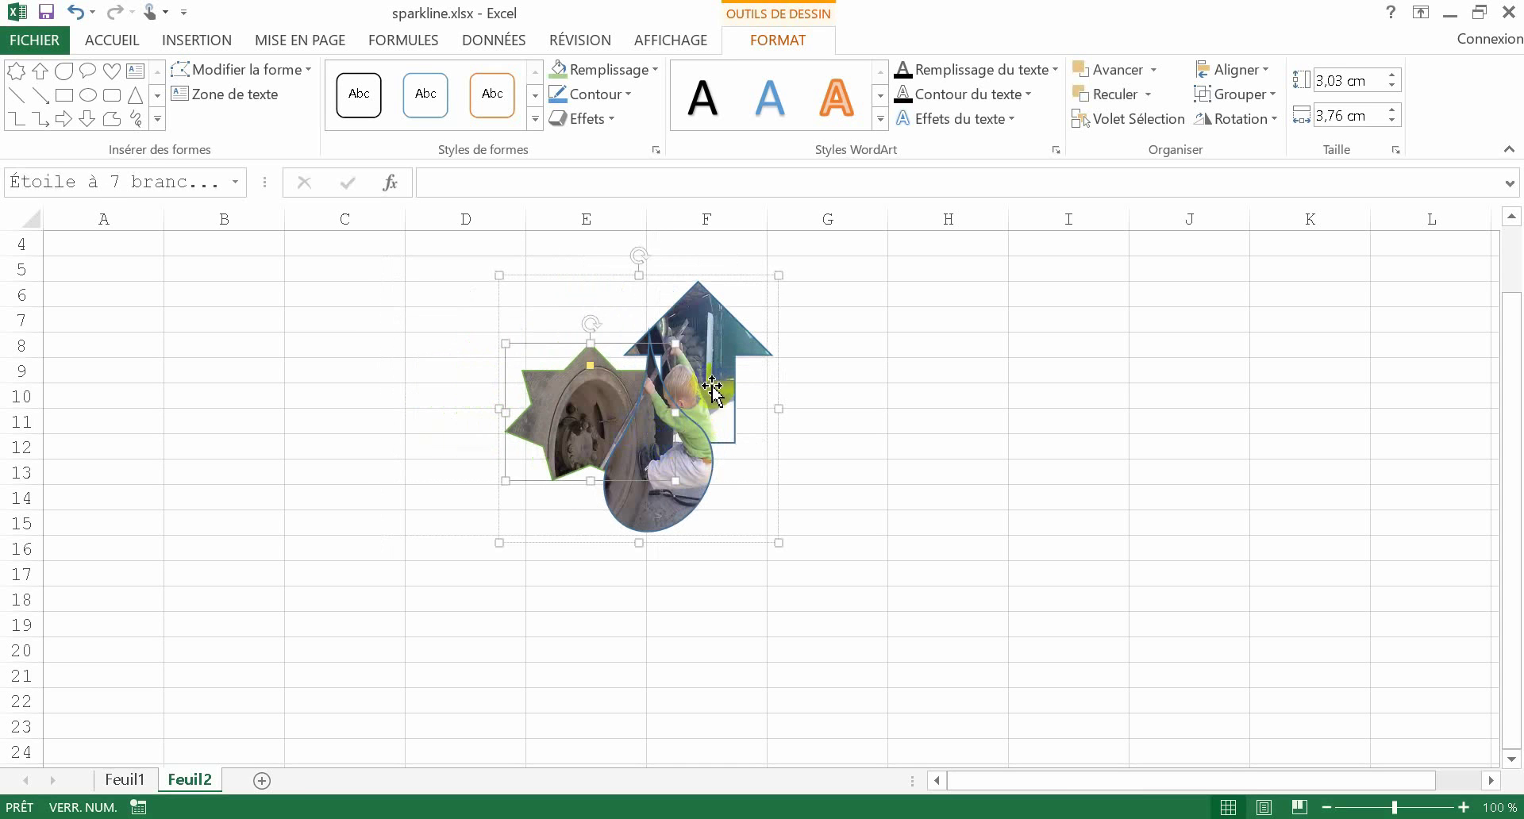
left_click_drag(712, 386, 723, 409)
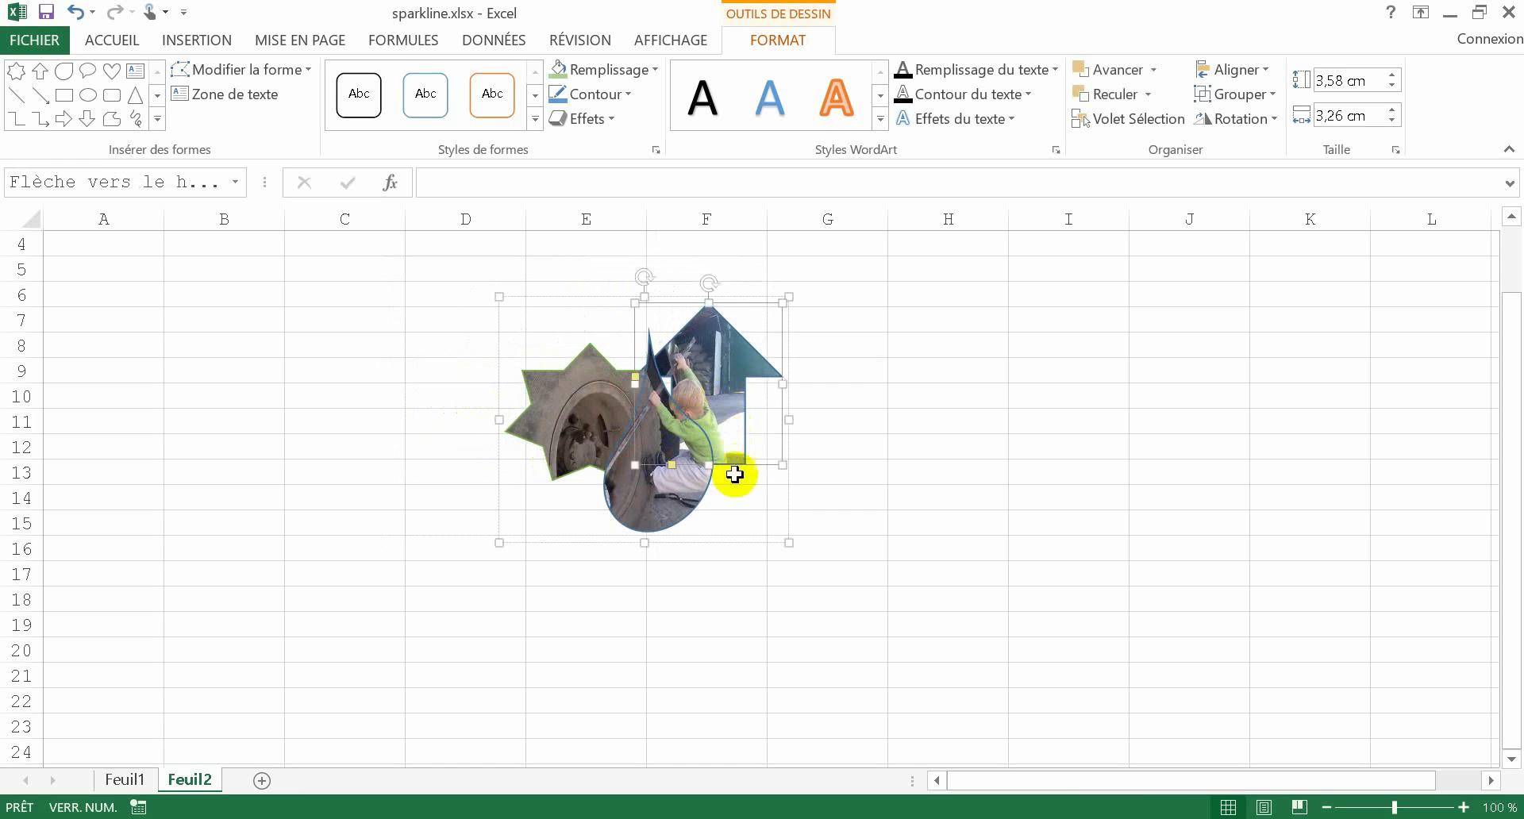
left_click_drag(665, 474, 661, 447)
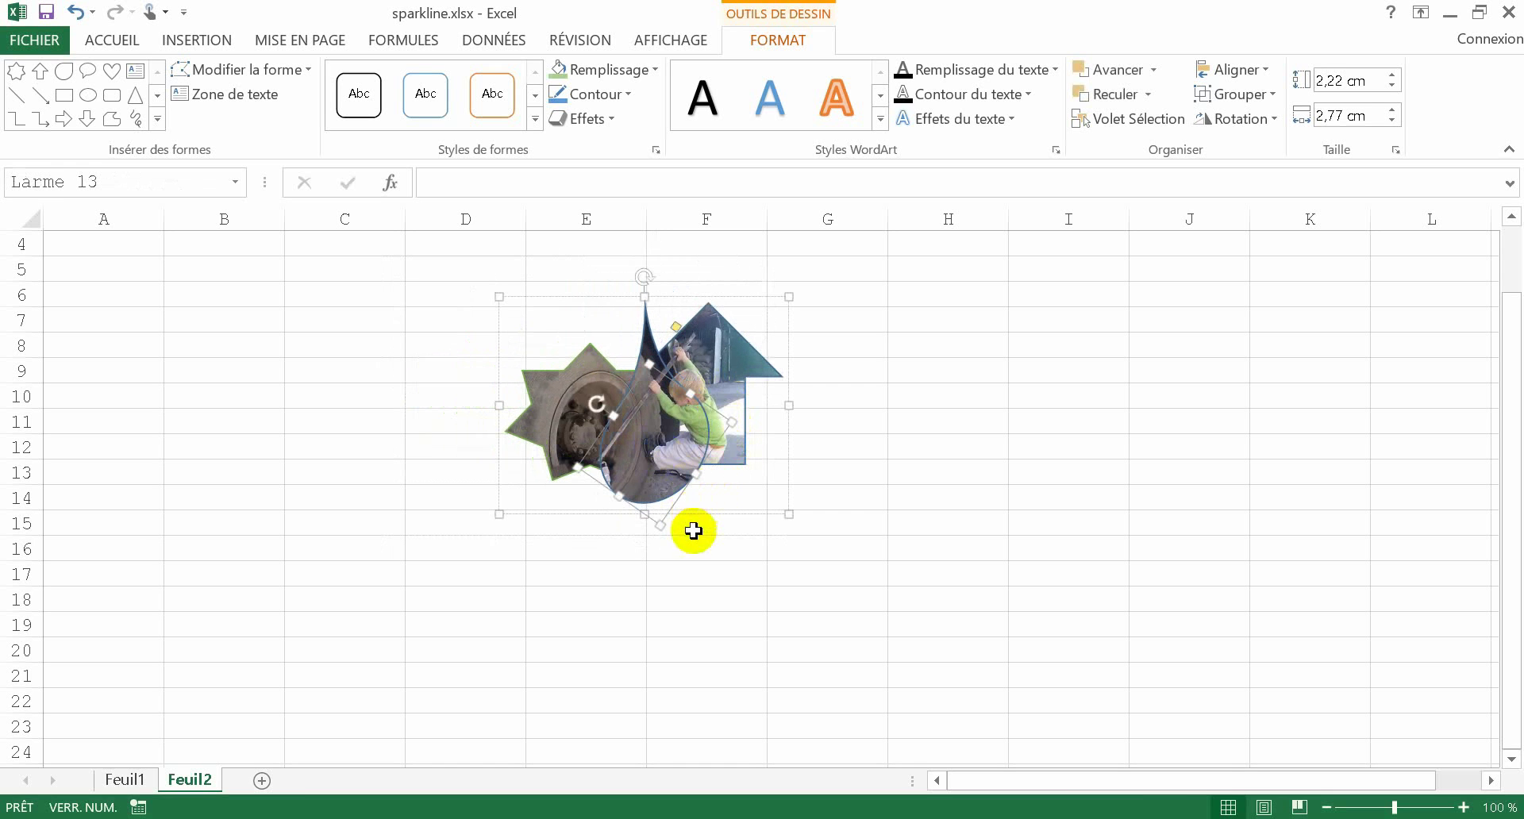
left_click_drag(726, 352, 758, 367)
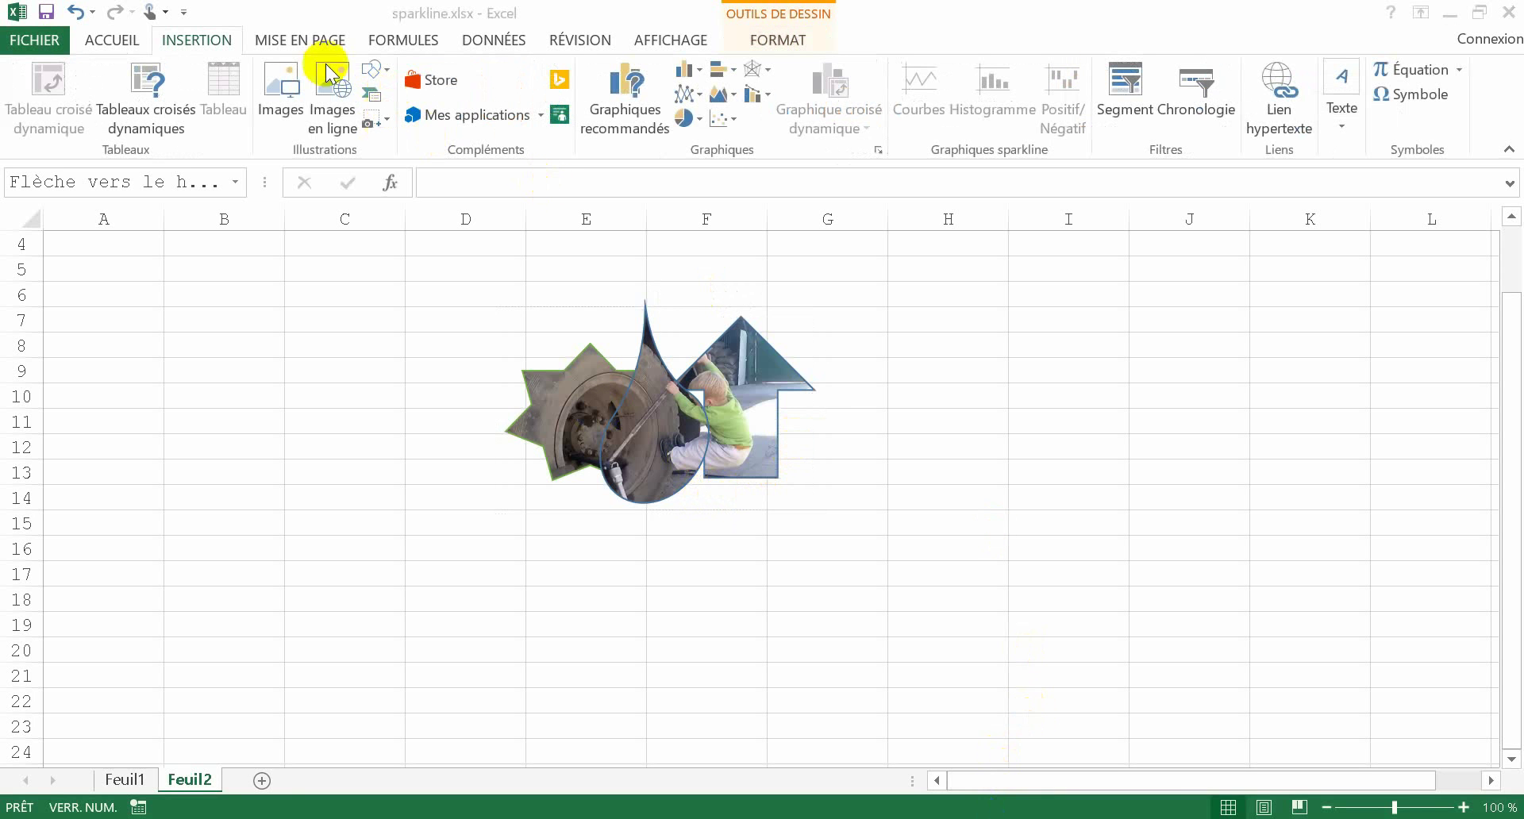
- Open the SmartArt graphic chooser and examine the layouts in the list, process, cycle, hierarchy, relationship, matrix and pyramid categories
left_click(286, 7)
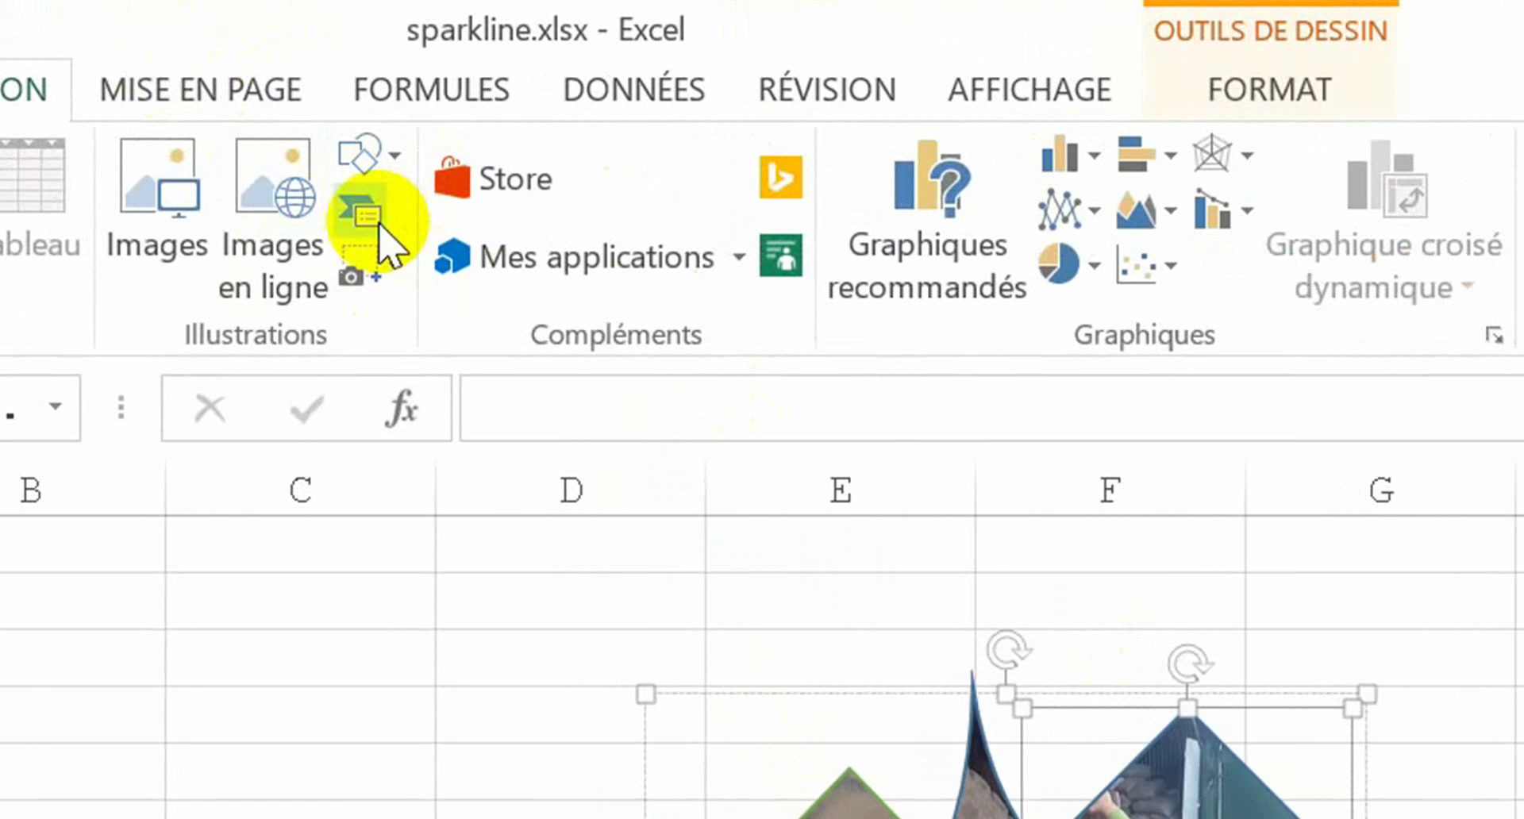
left_click(372, 225)
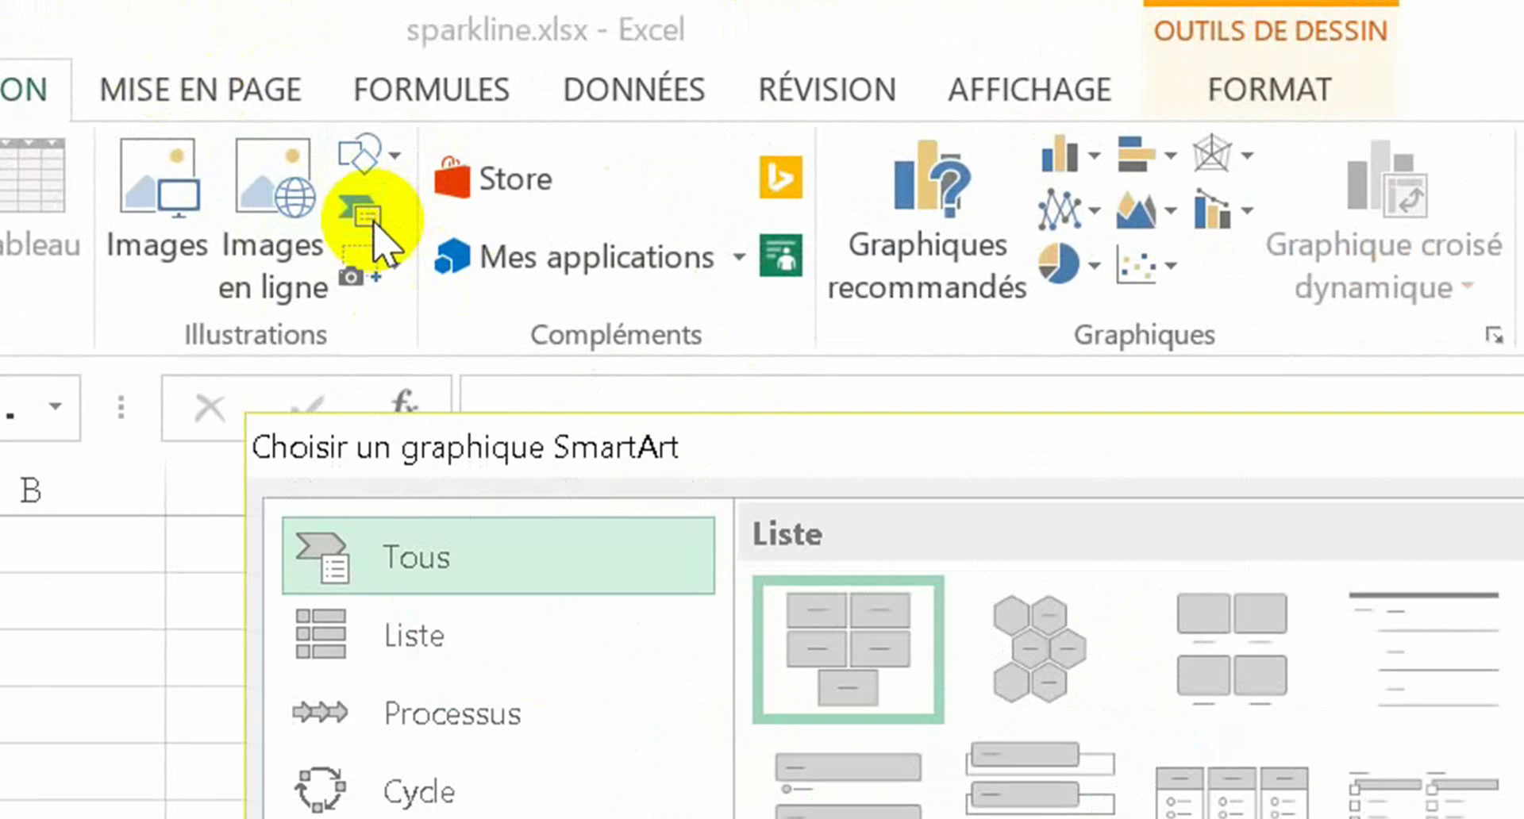
left_click(452, 713)
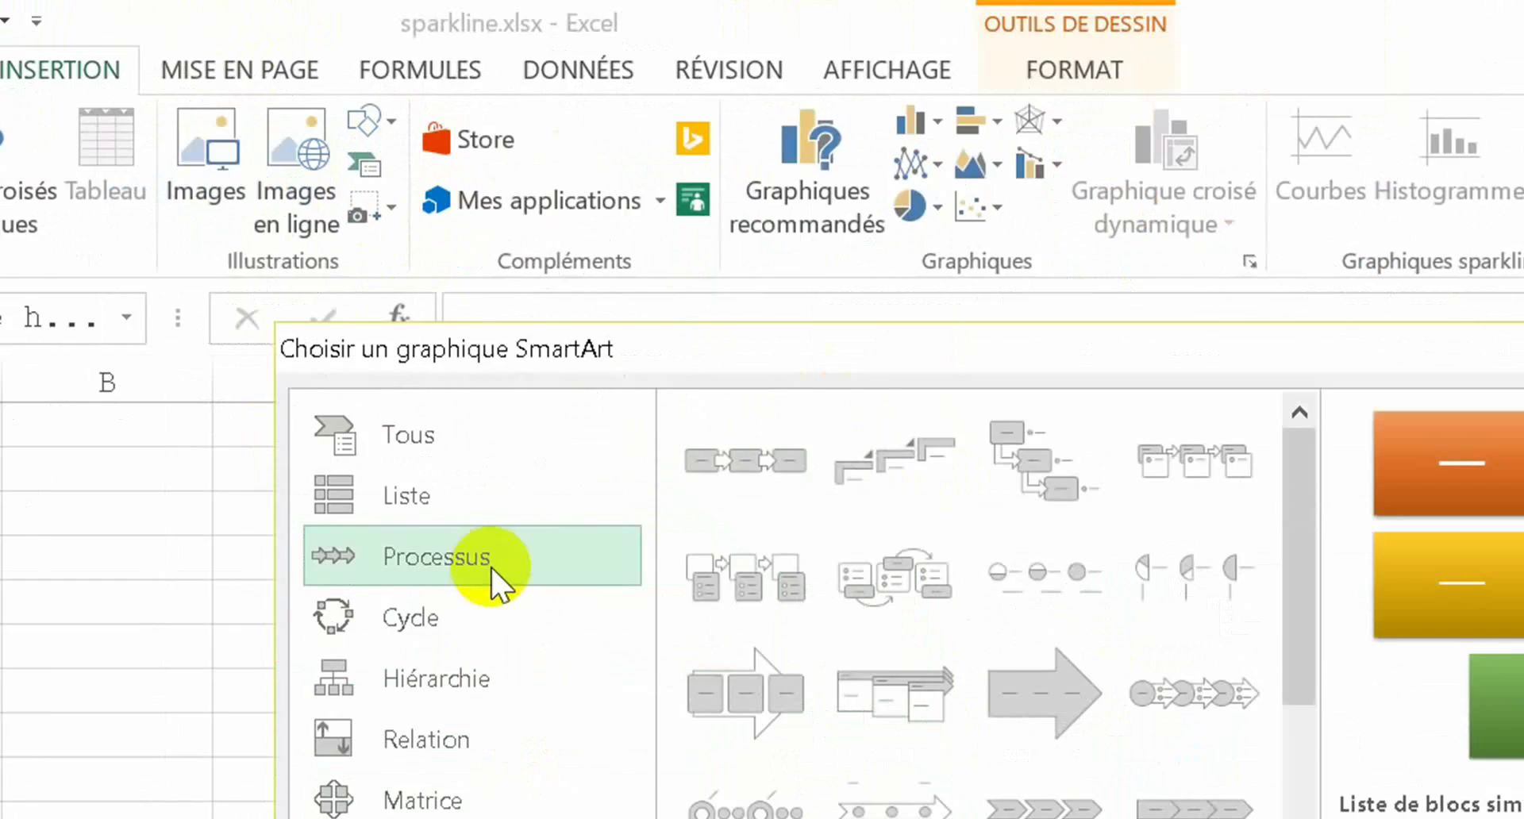
left_click(419, 792)
left_click(412, 393)
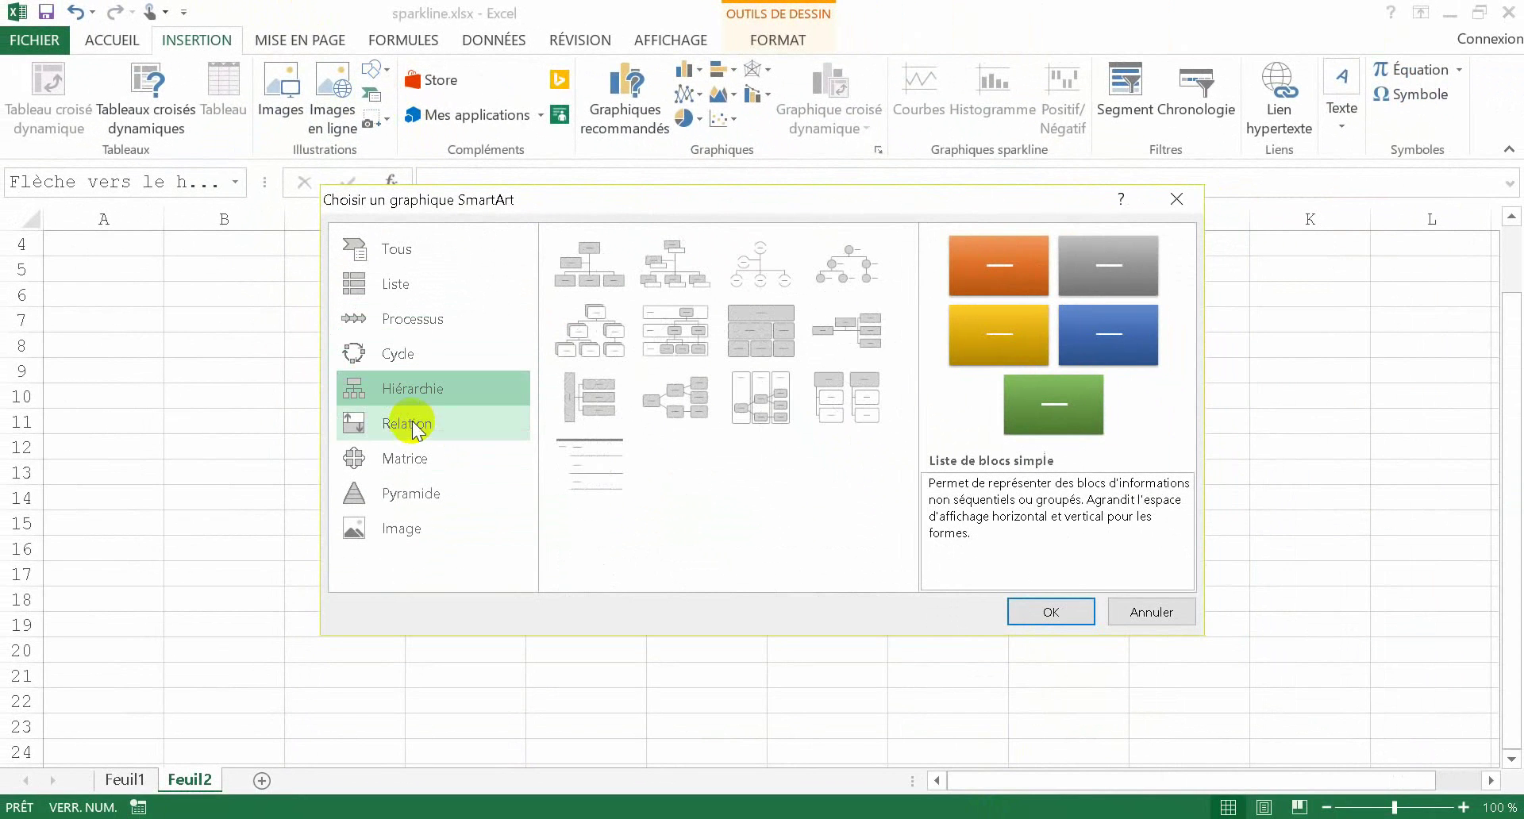
left_click(421, 346)
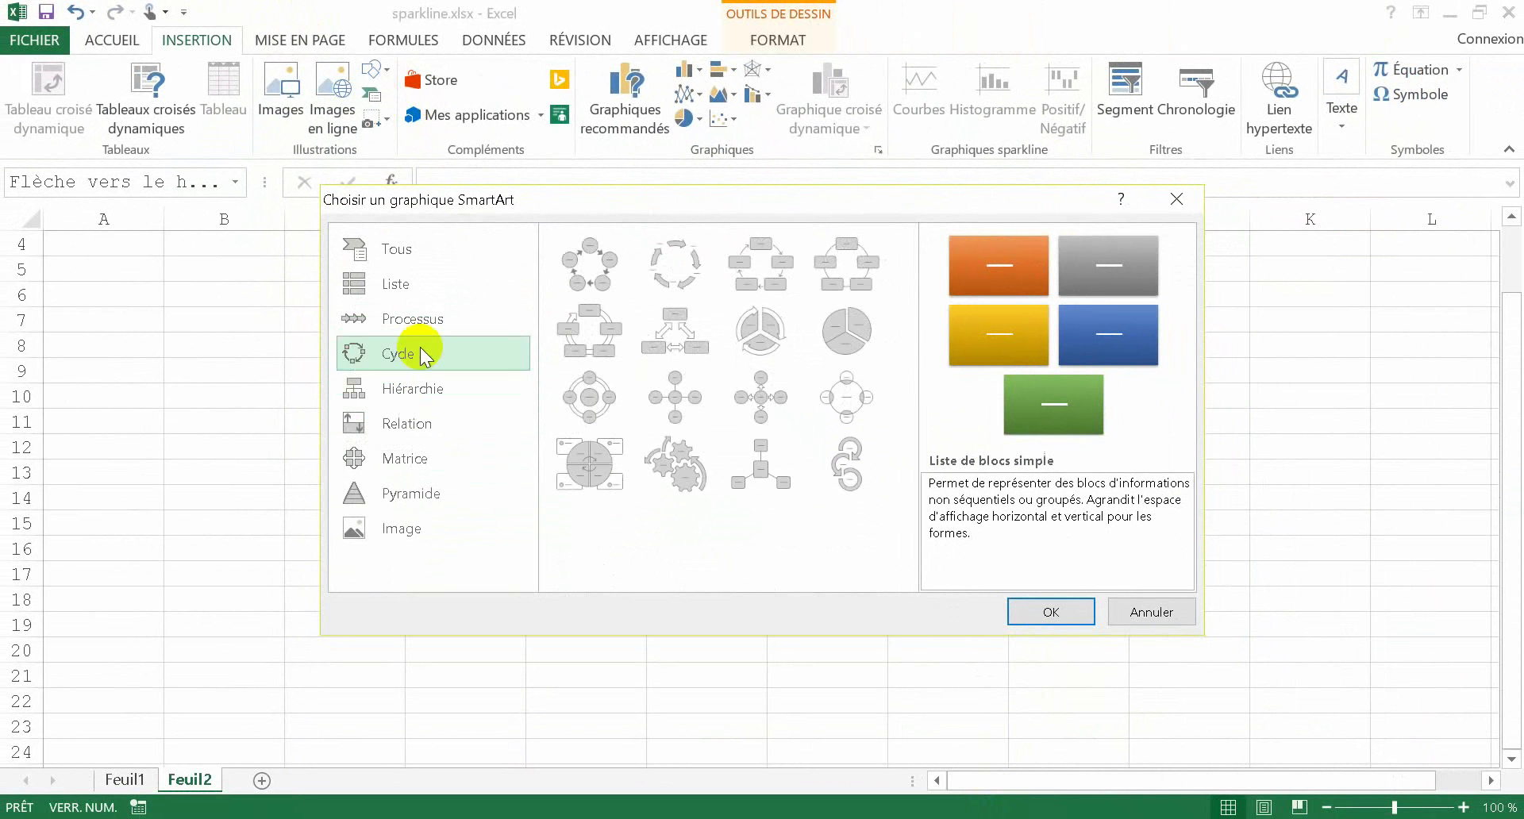
left_click(435, 321)
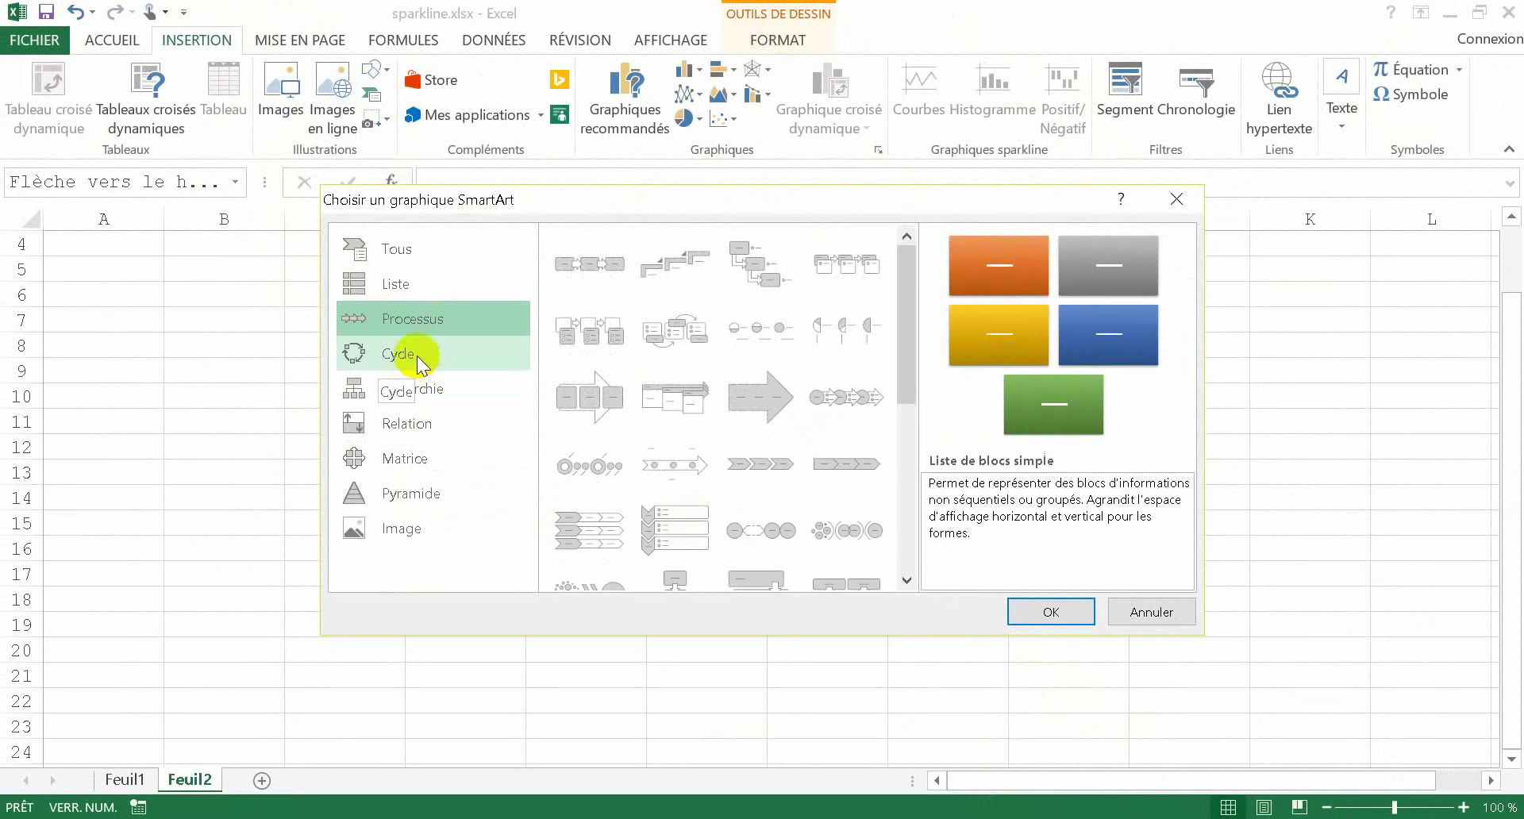
left_click(434, 387)
left_click(435, 425)
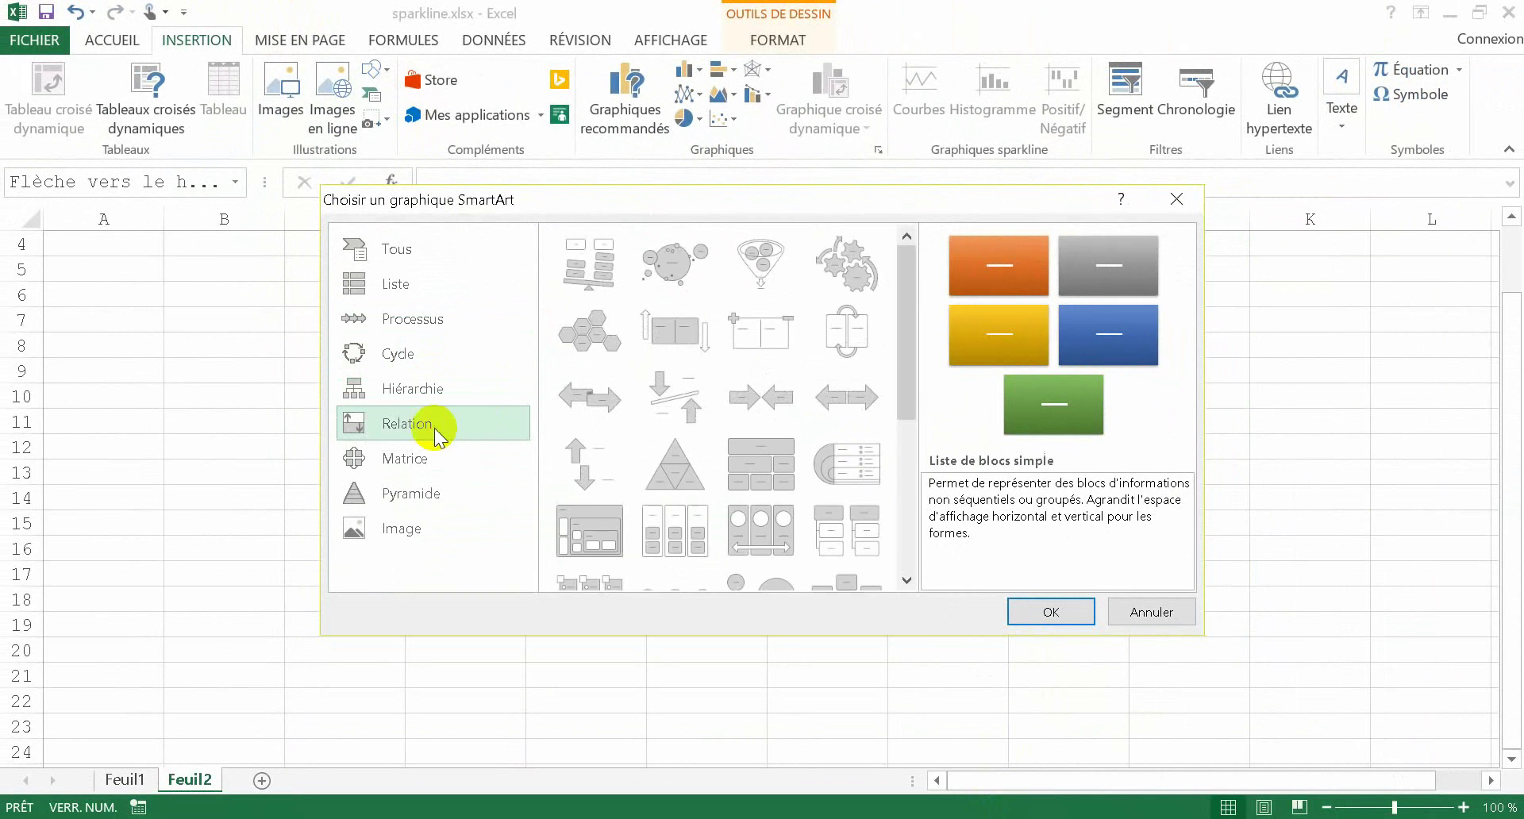
left_click(435, 388)
left_click(435, 354)
left_click(435, 320)
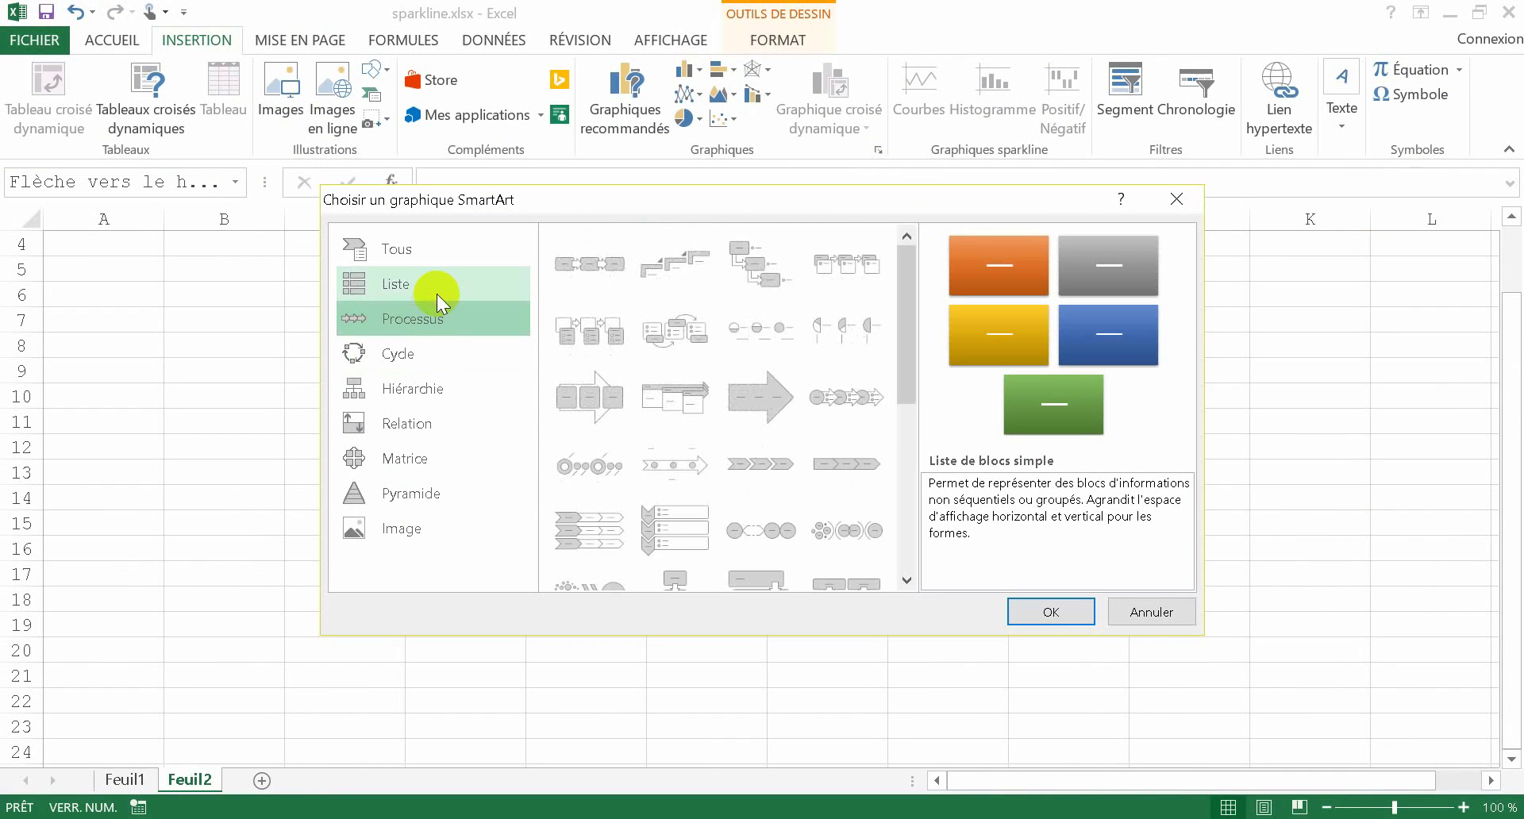
left_click(436, 295)
left_click(436, 321)
left_click(435, 355)
left_click(435, 389)
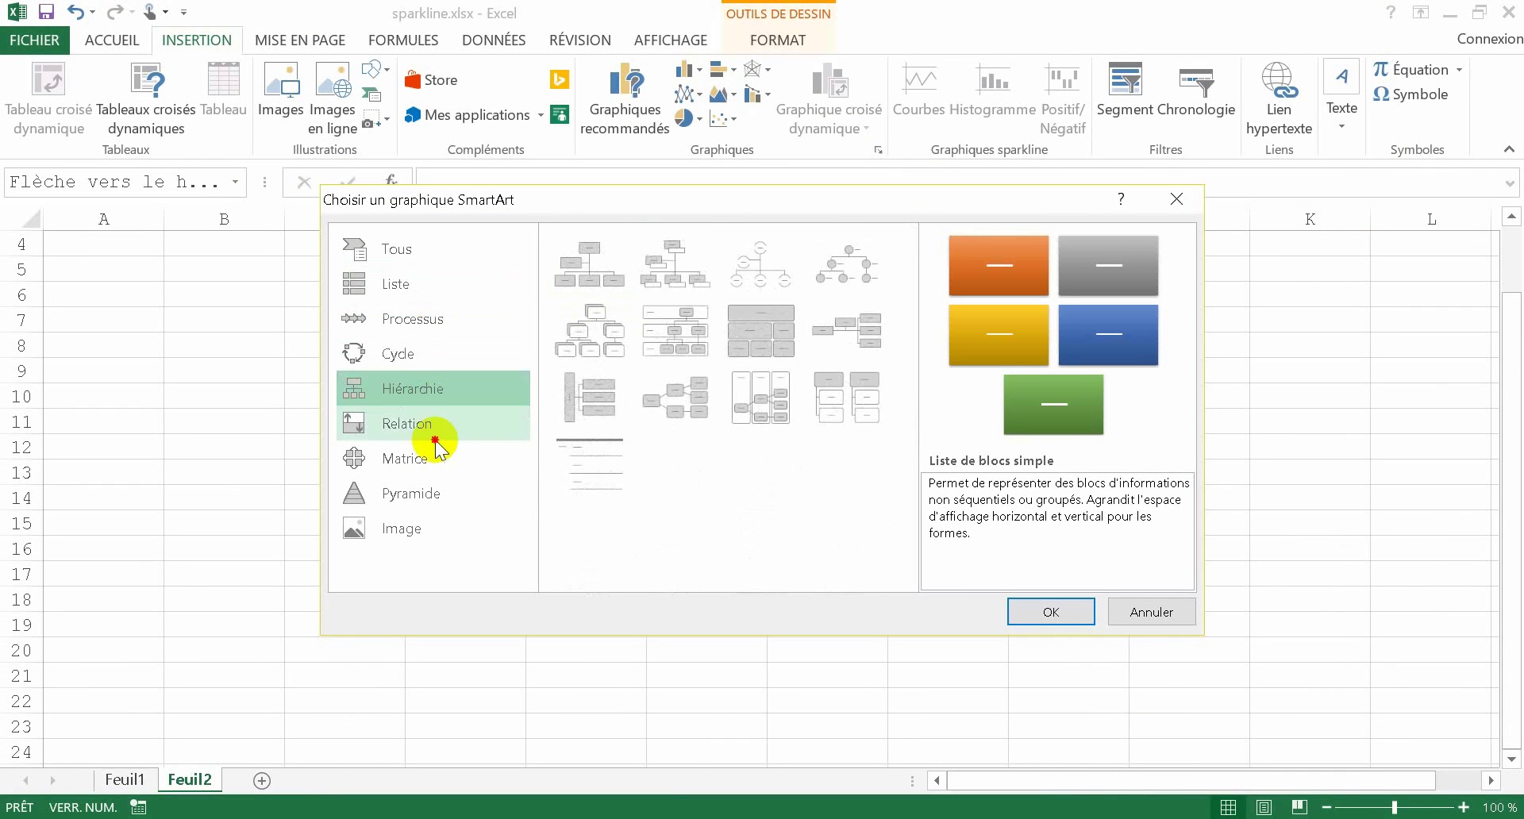
left_click(435, 436)
left_click(435, 462)
left_click(441, 483)
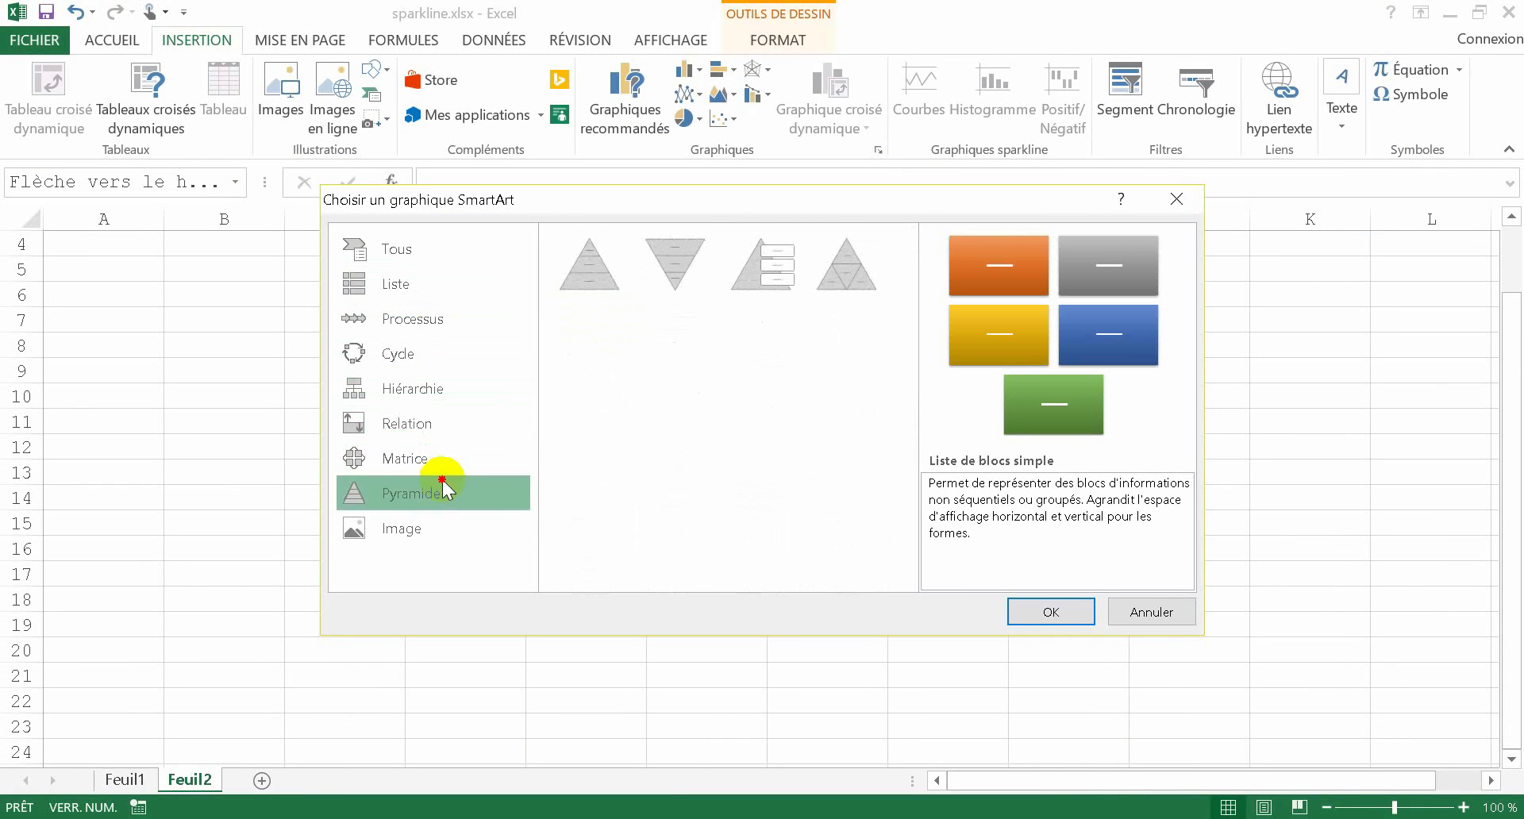
left_click(427, 423)
left_click(426, 389)
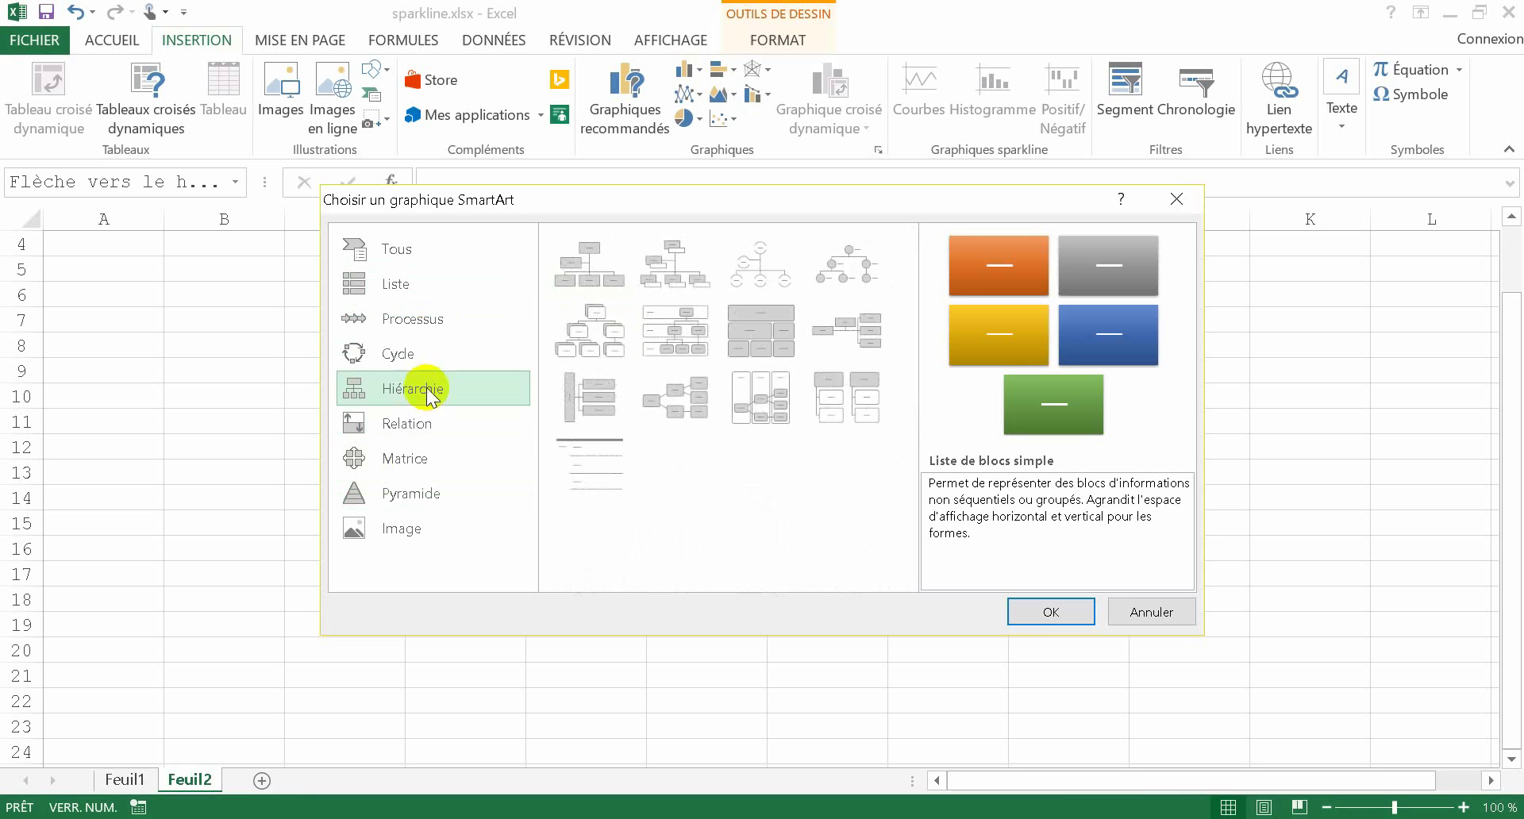
left_click(438, 355)
left_click(449, 321)
left_click(439, 356)
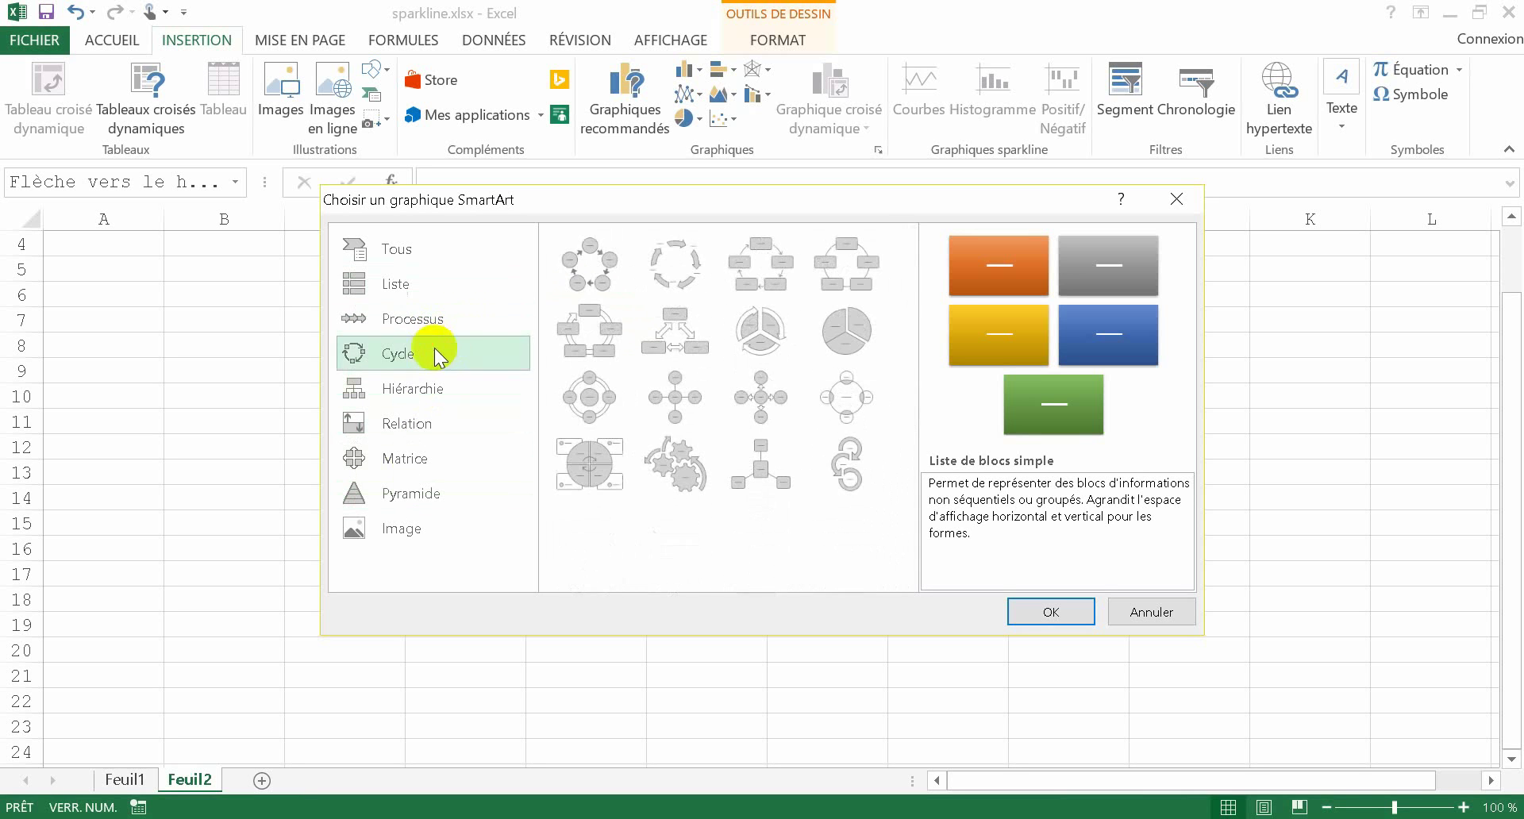
left_click(443, 285)
left_click(436, 322)
left_click(435, 389)
left_click(438, 423)
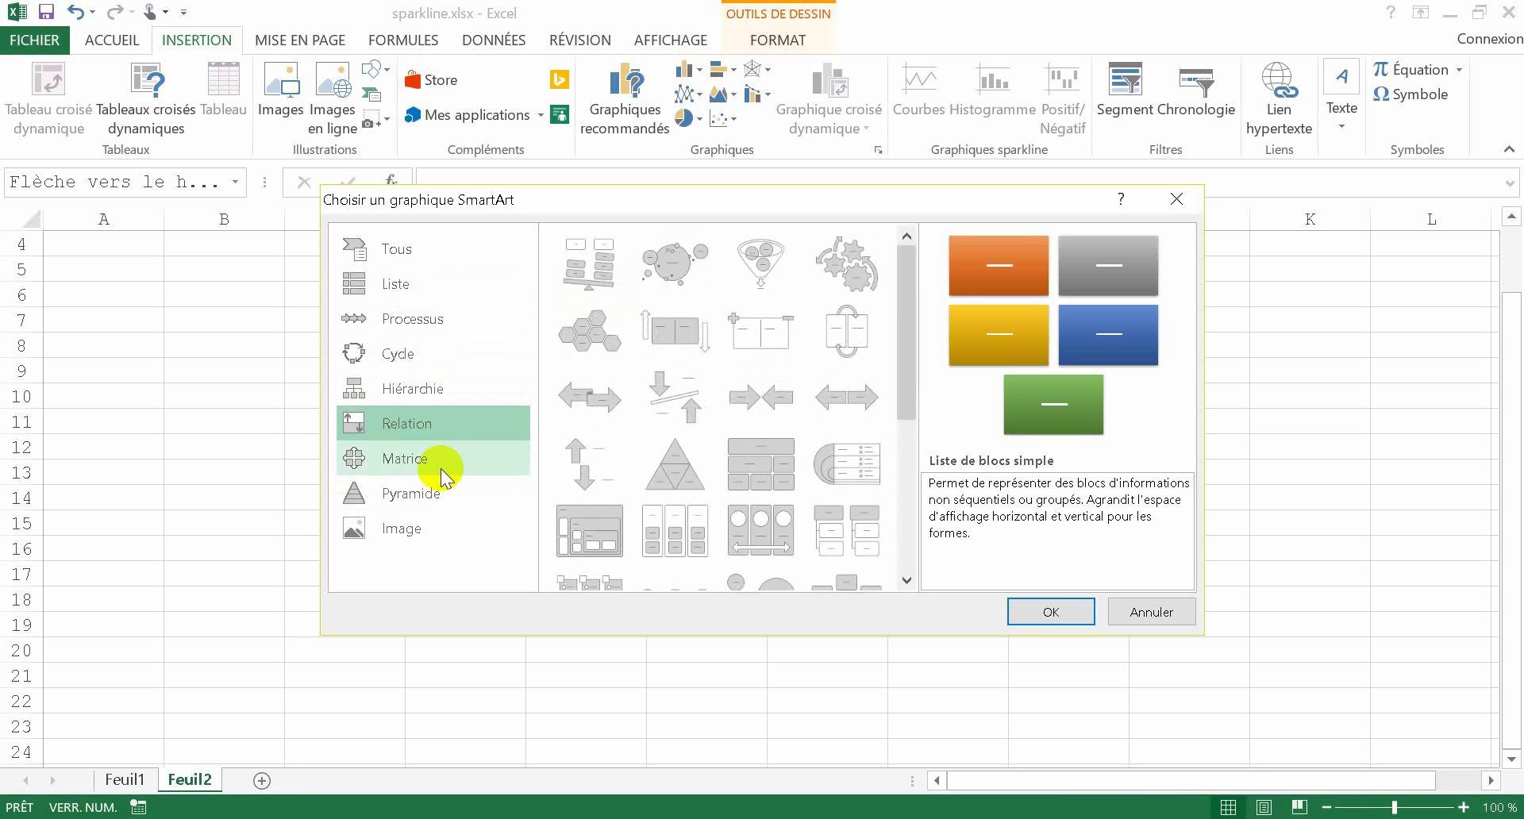
left_click(442, 486)
left_click(453, 458)
left_click(455, 429)
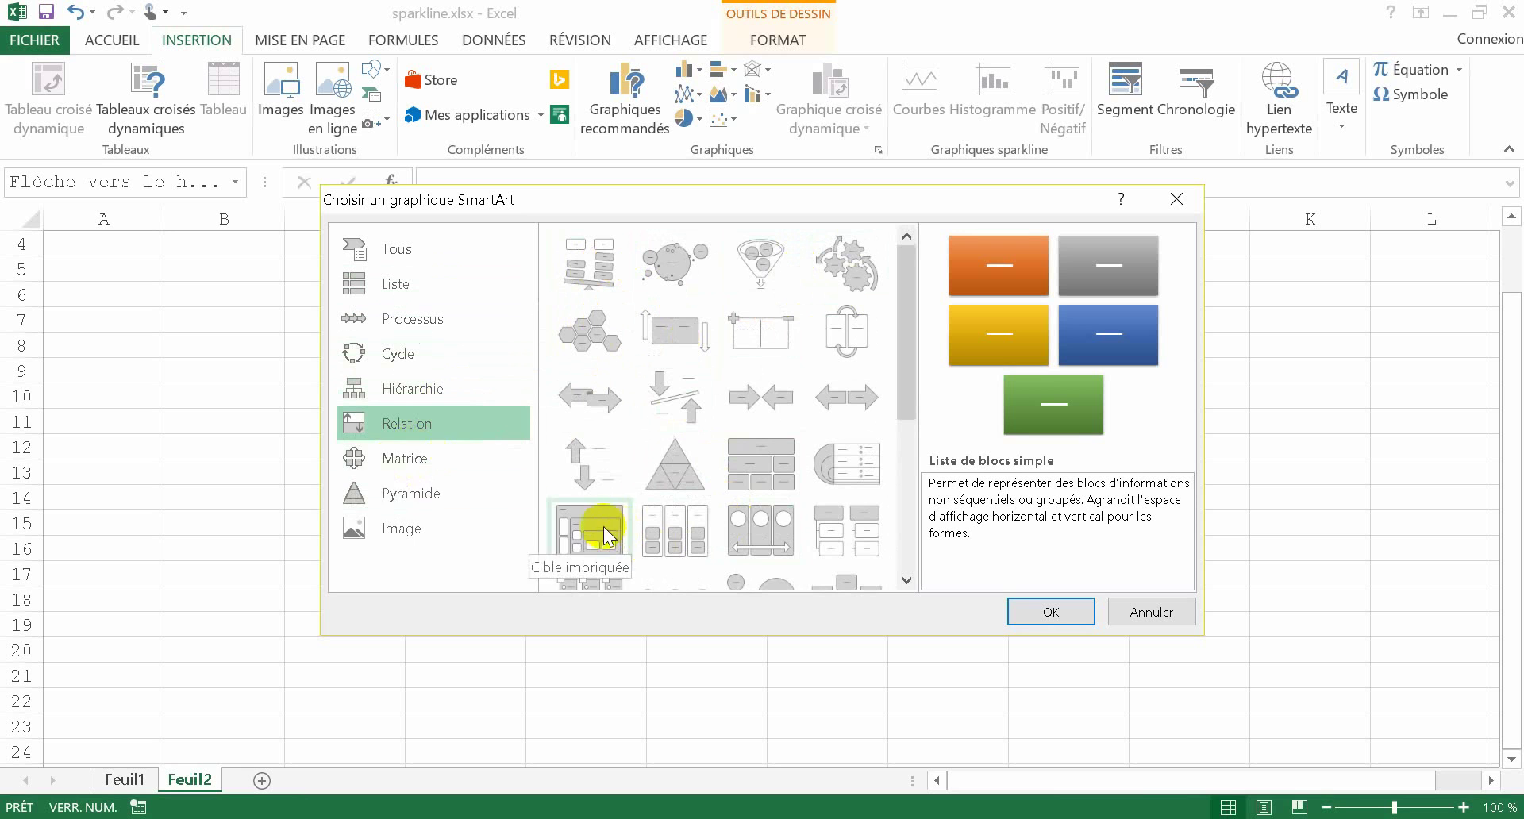
left_click(423, 464)
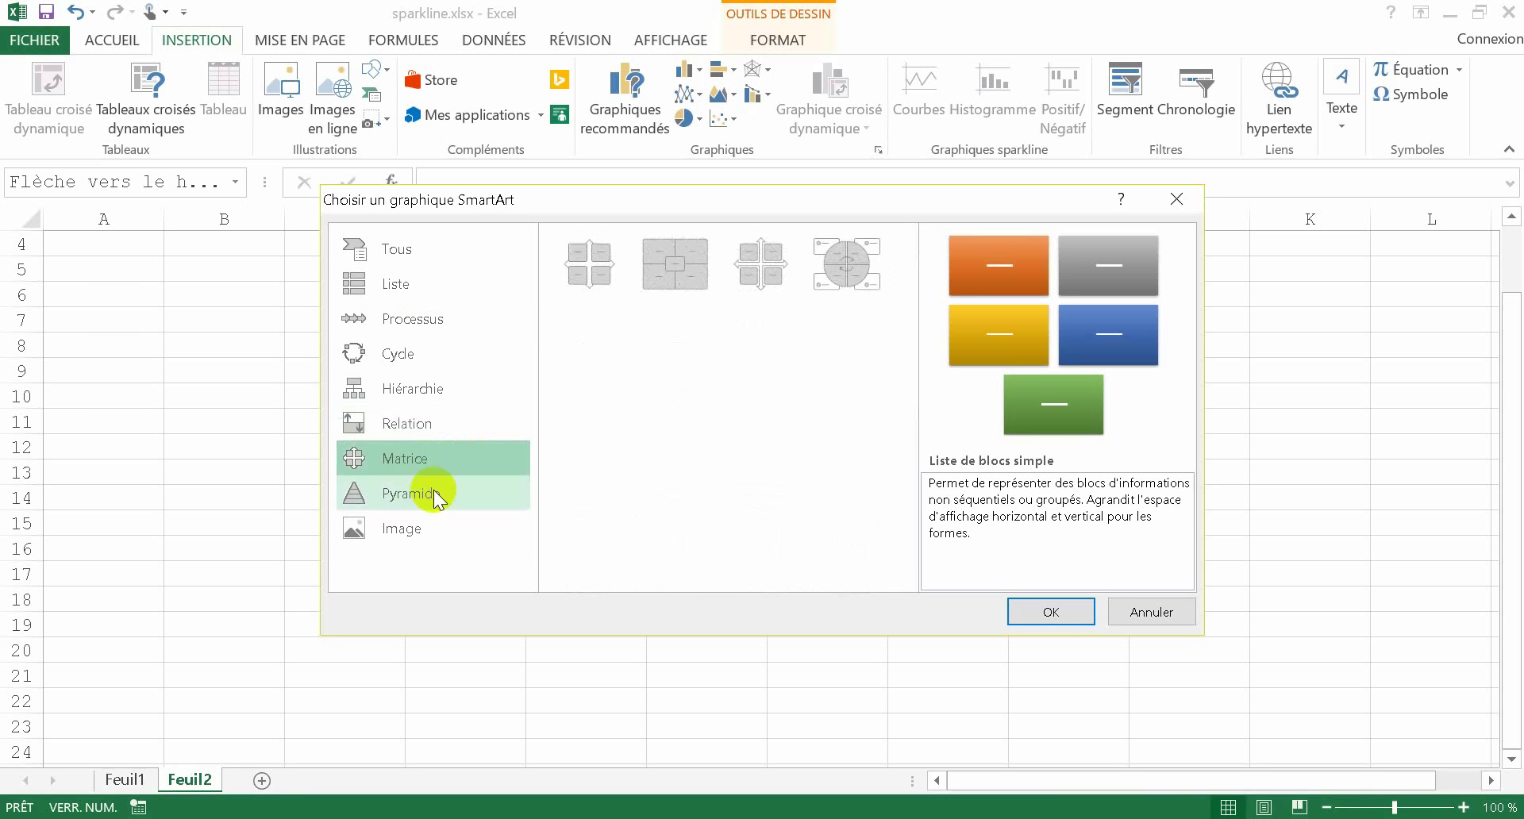
left_click(435, 494)
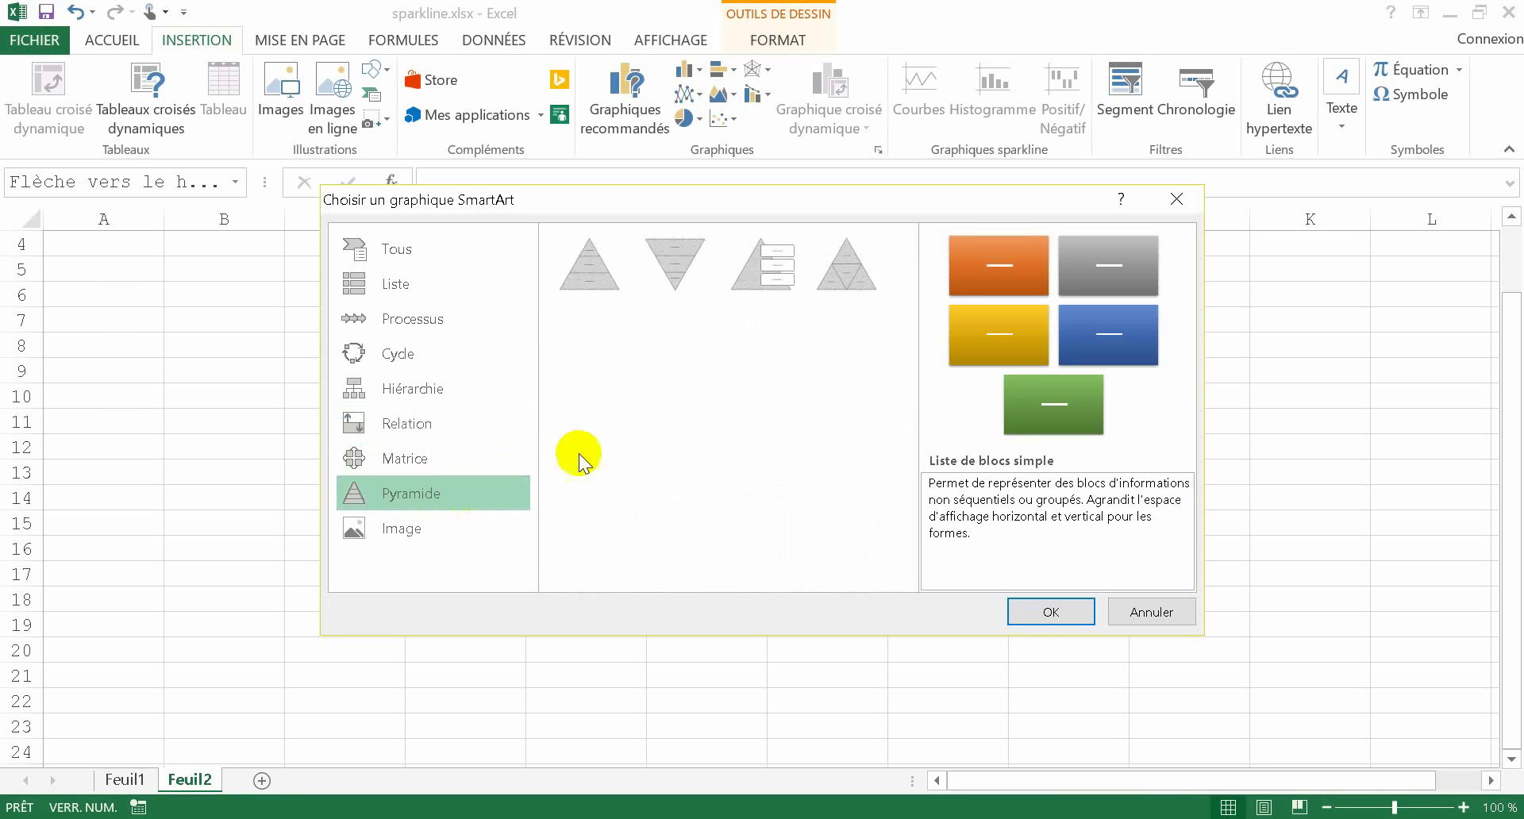
- Insert the Cycle continu SmartArt graphic from the Cycle category and move it to the right of the picture-filled shapes
left_click(401, 355)
left_click(596, 337)
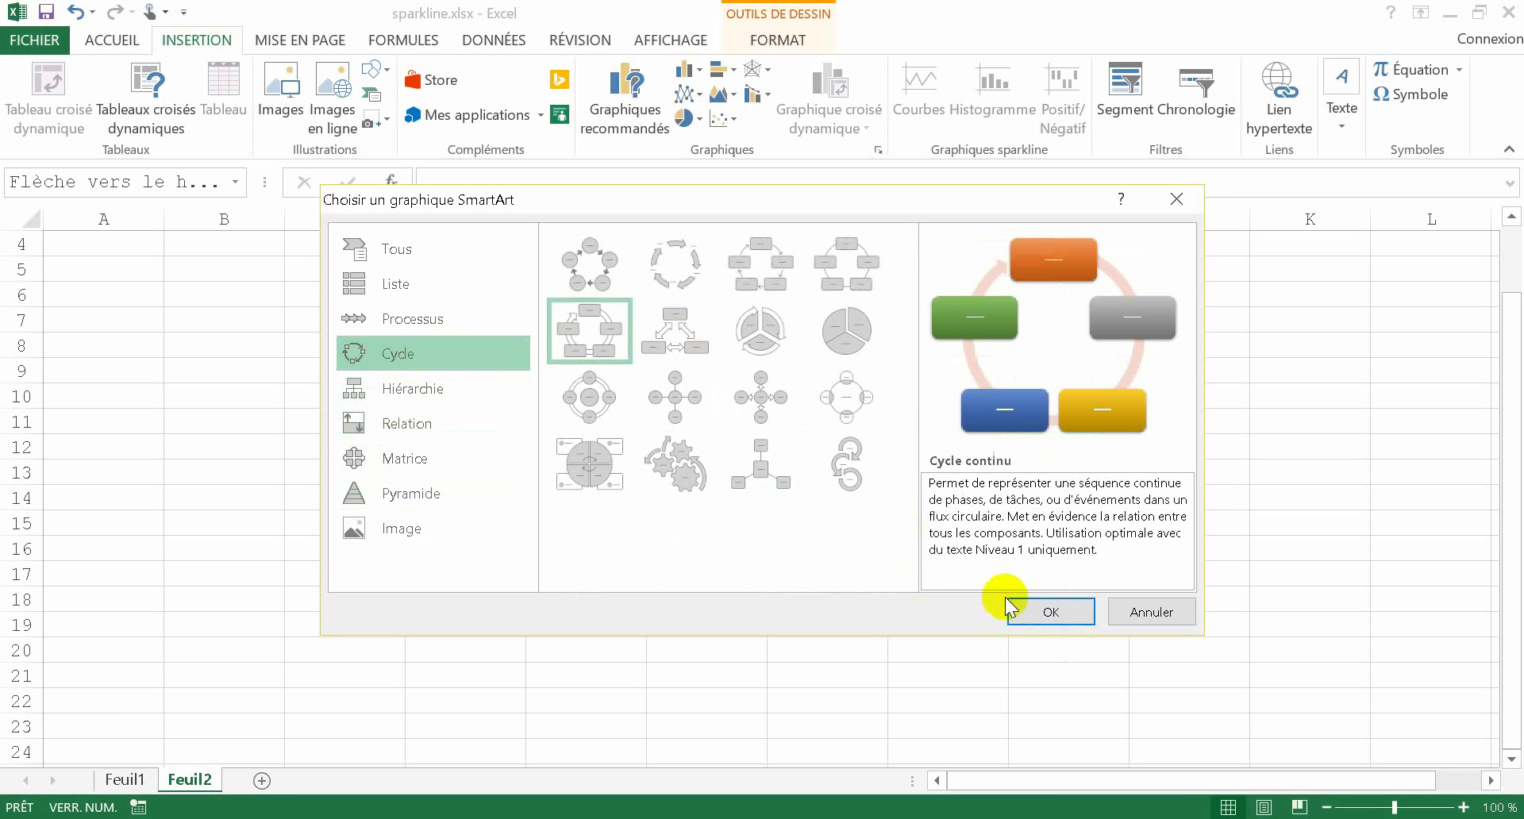
left_click(1056, 612)
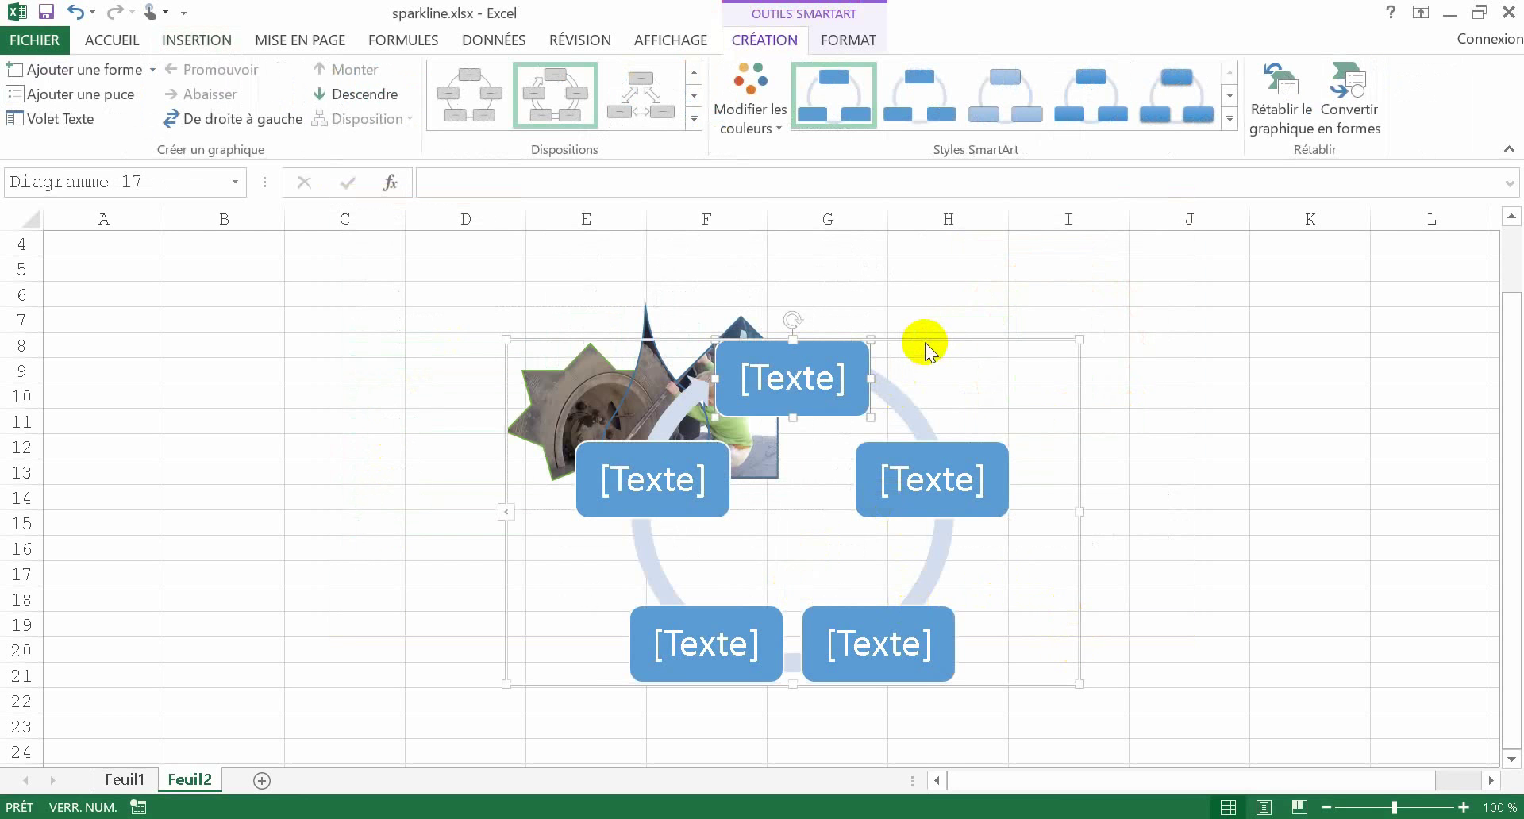
left_click_drag(927, 339, 1219, 319)
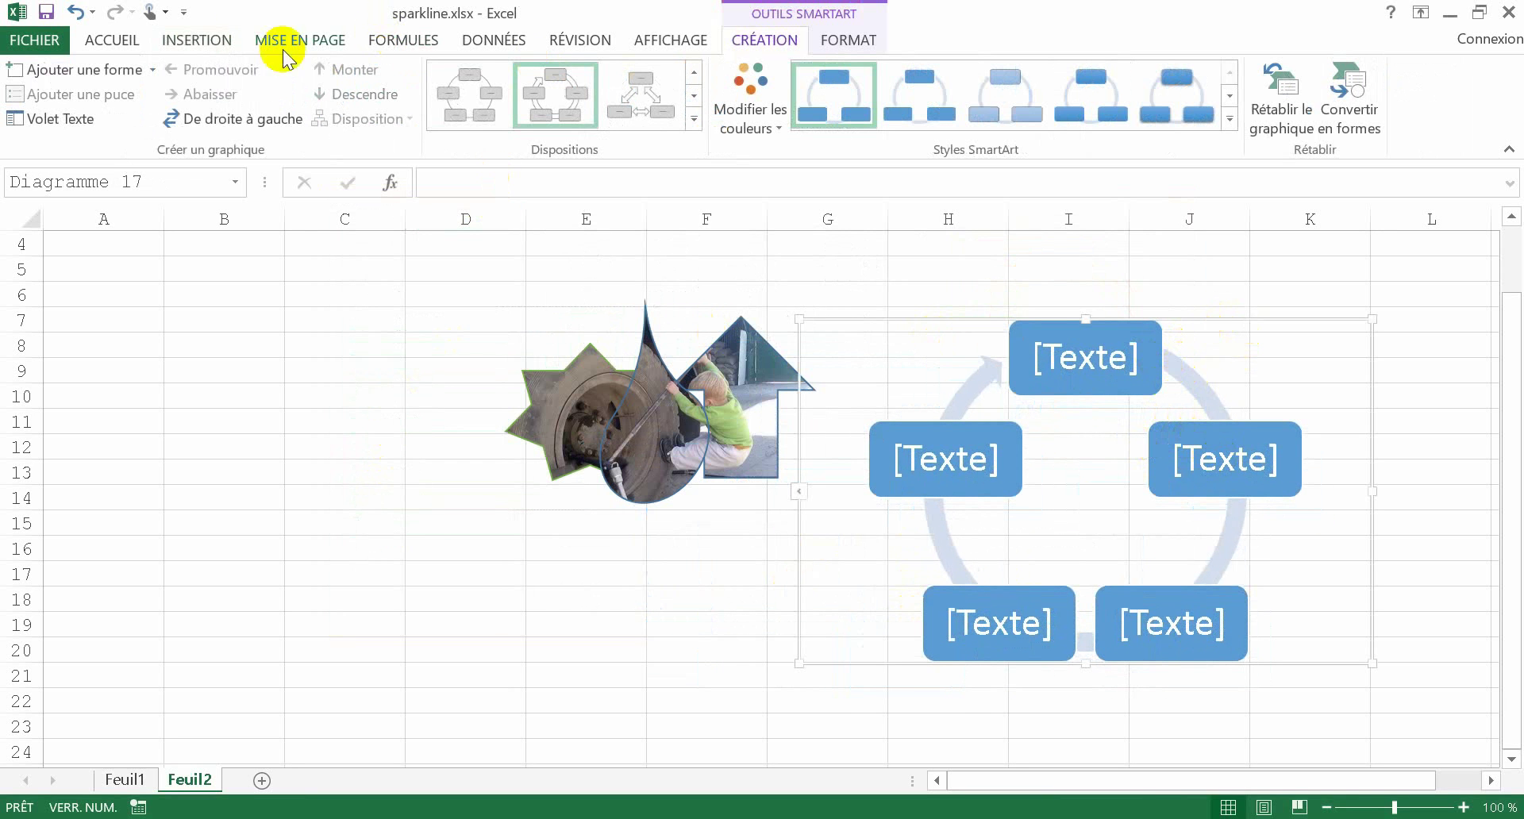
- Deselect the diagram by selecting cell C10 and insert a WordArt object in the dark blue hatched style ending the gallery's last row
left_click(363, 403)
left_click(197, 39)
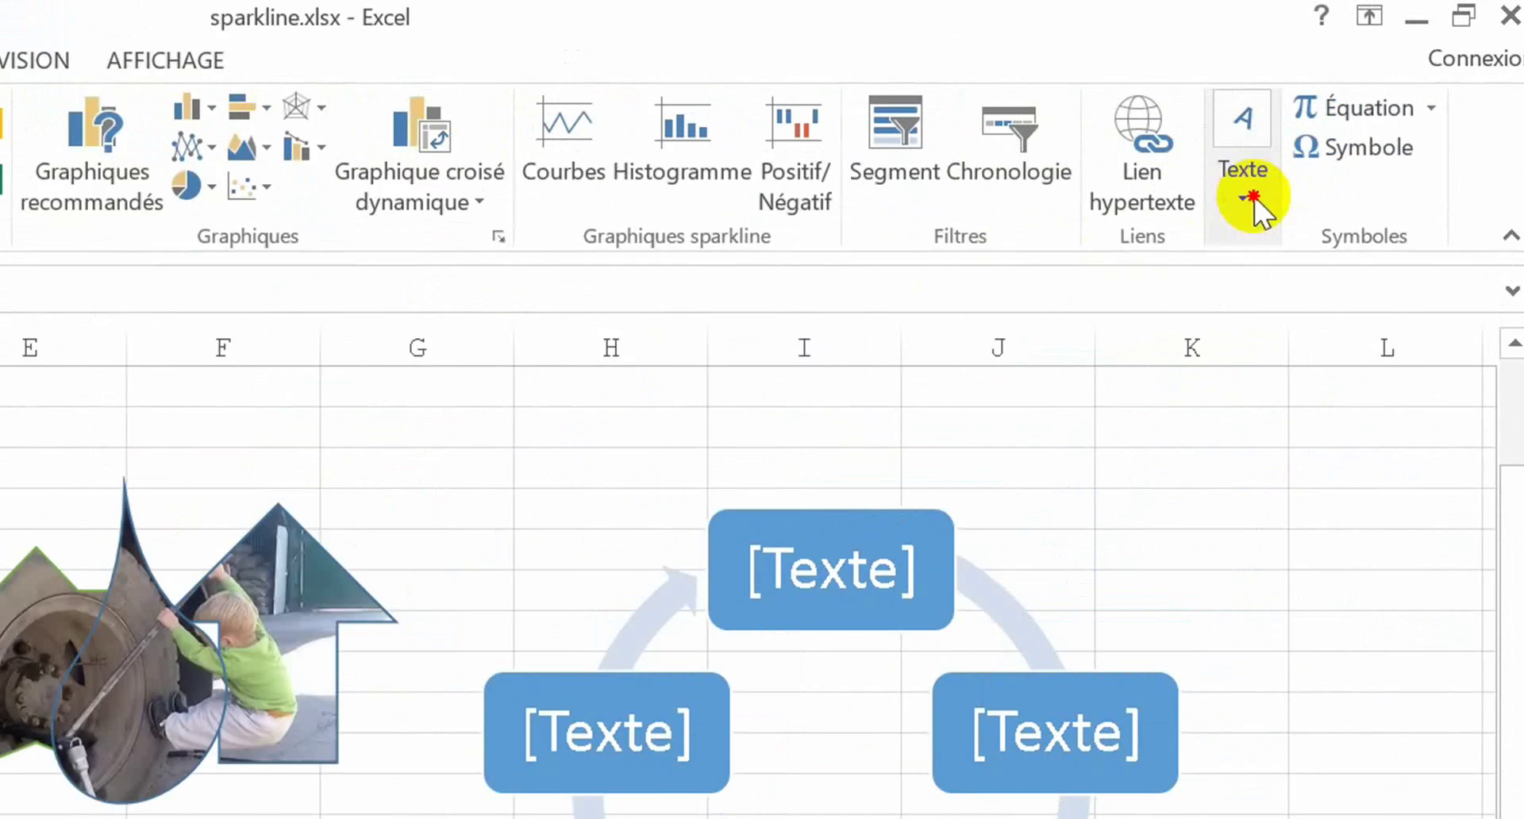
left_click(1341, 127)
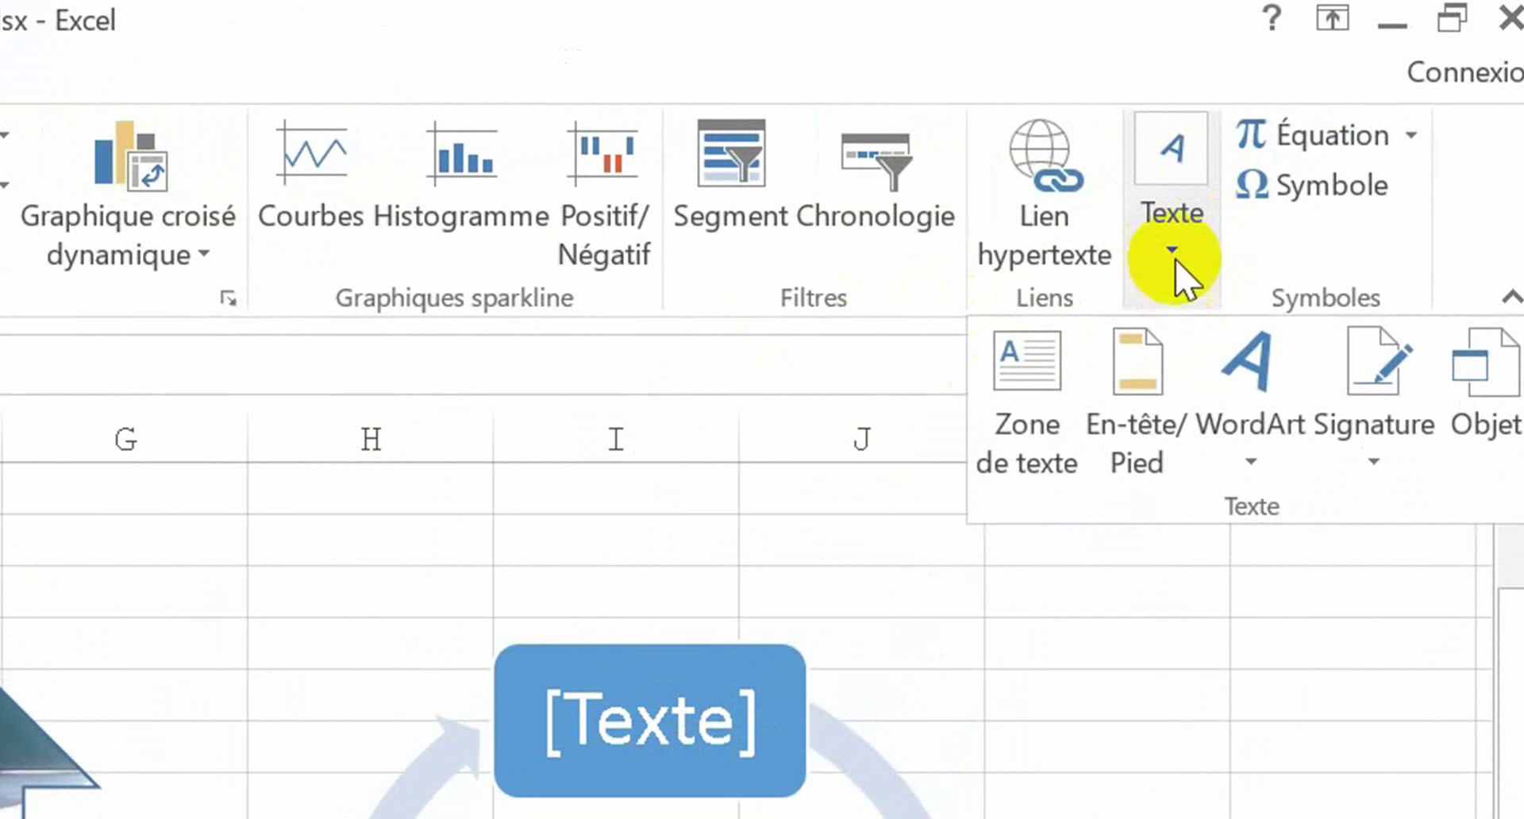
left_click(1246, 449)
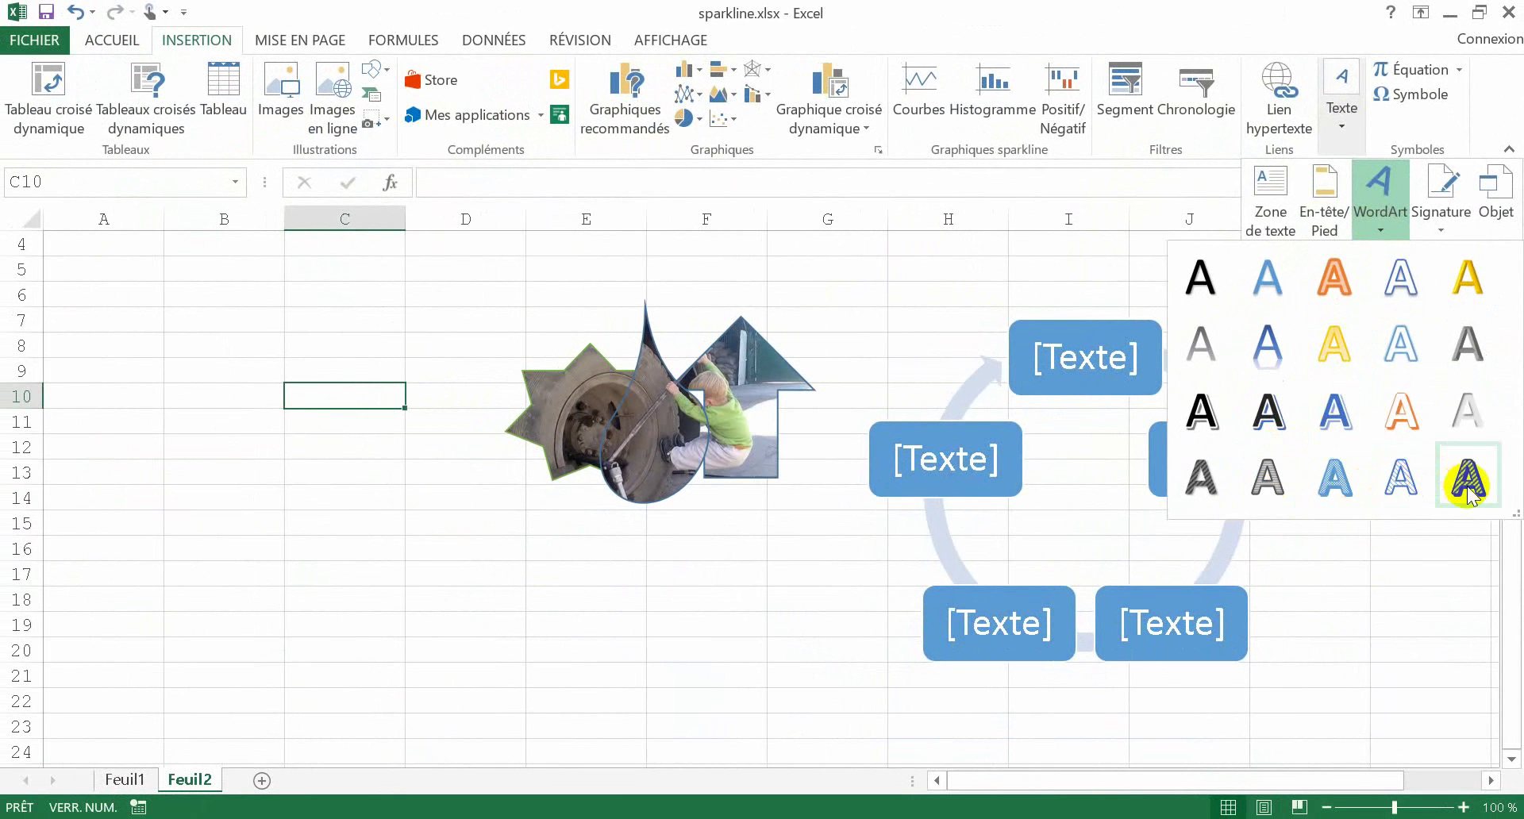
left_click(1467, 481)
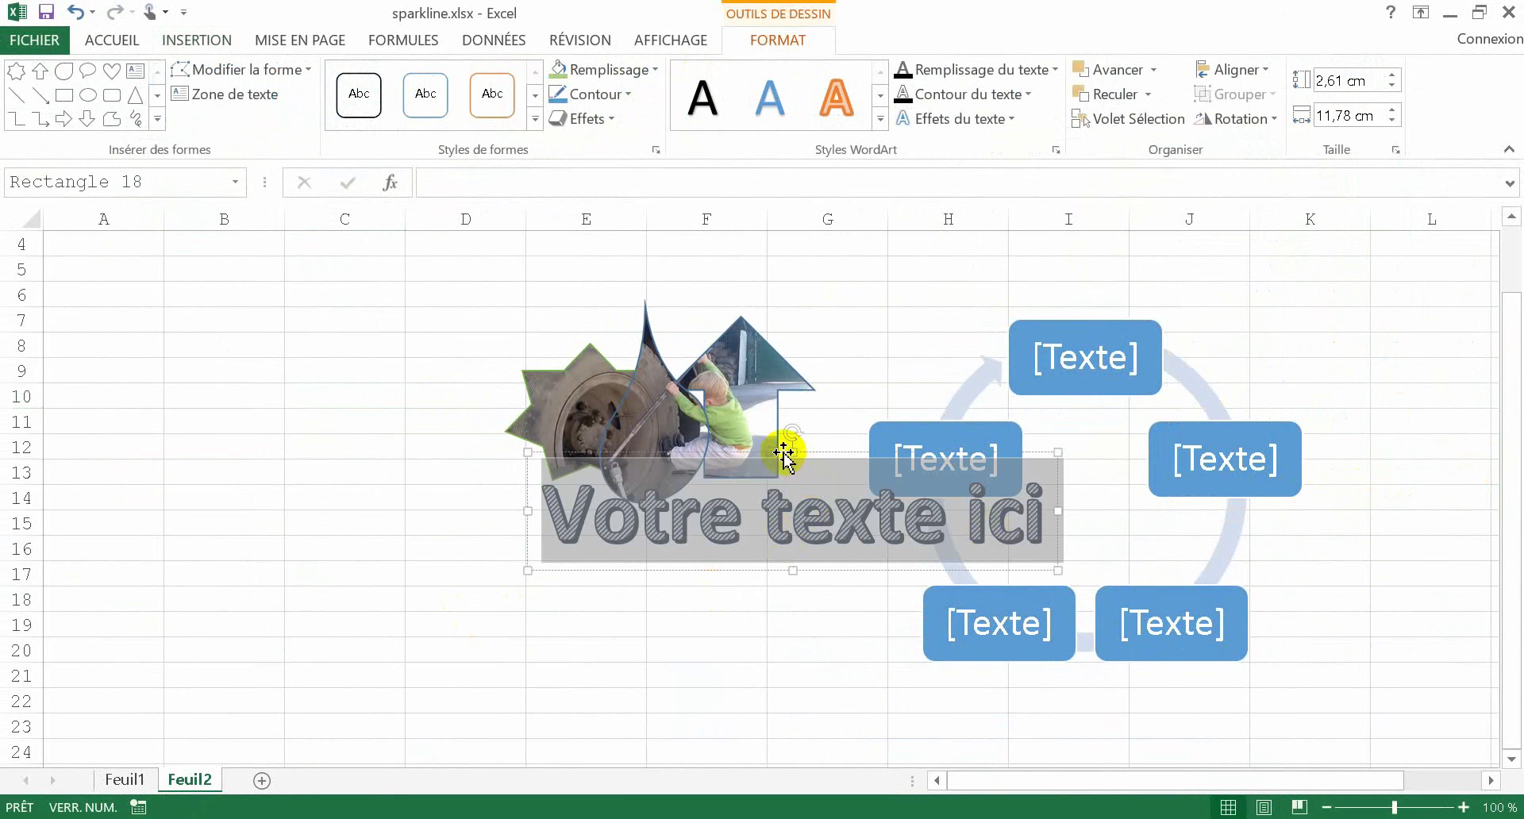
- Move the WordArt below the picture-filled shapes to about rows 16 to 20 and deselect it by selecting cell F5
left_click_drag(783, 454, 571, 508)
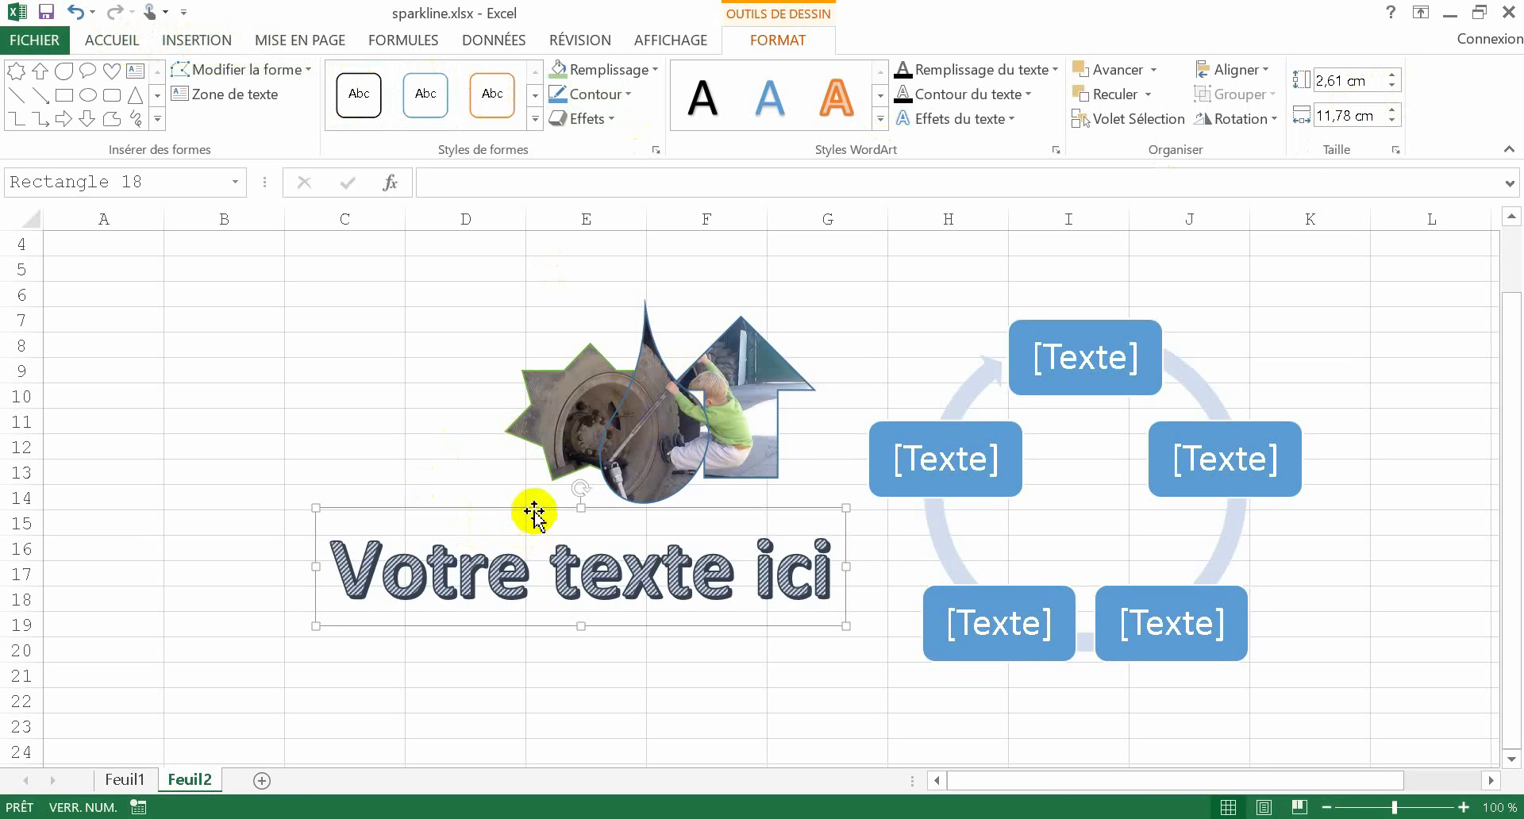
left_click_drag(545, 507, 536, 530)
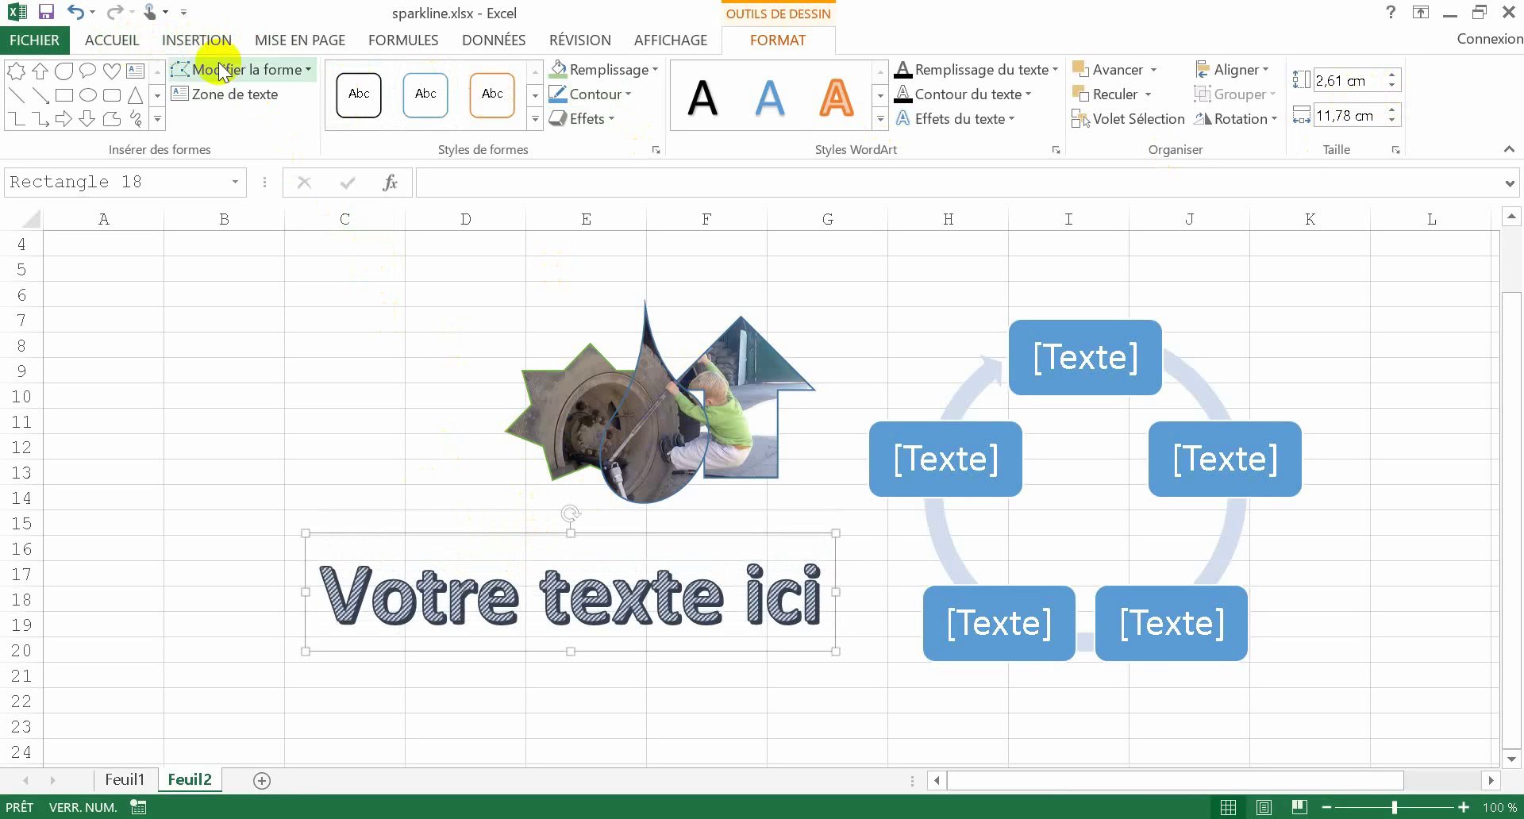
left_click(208, 41)
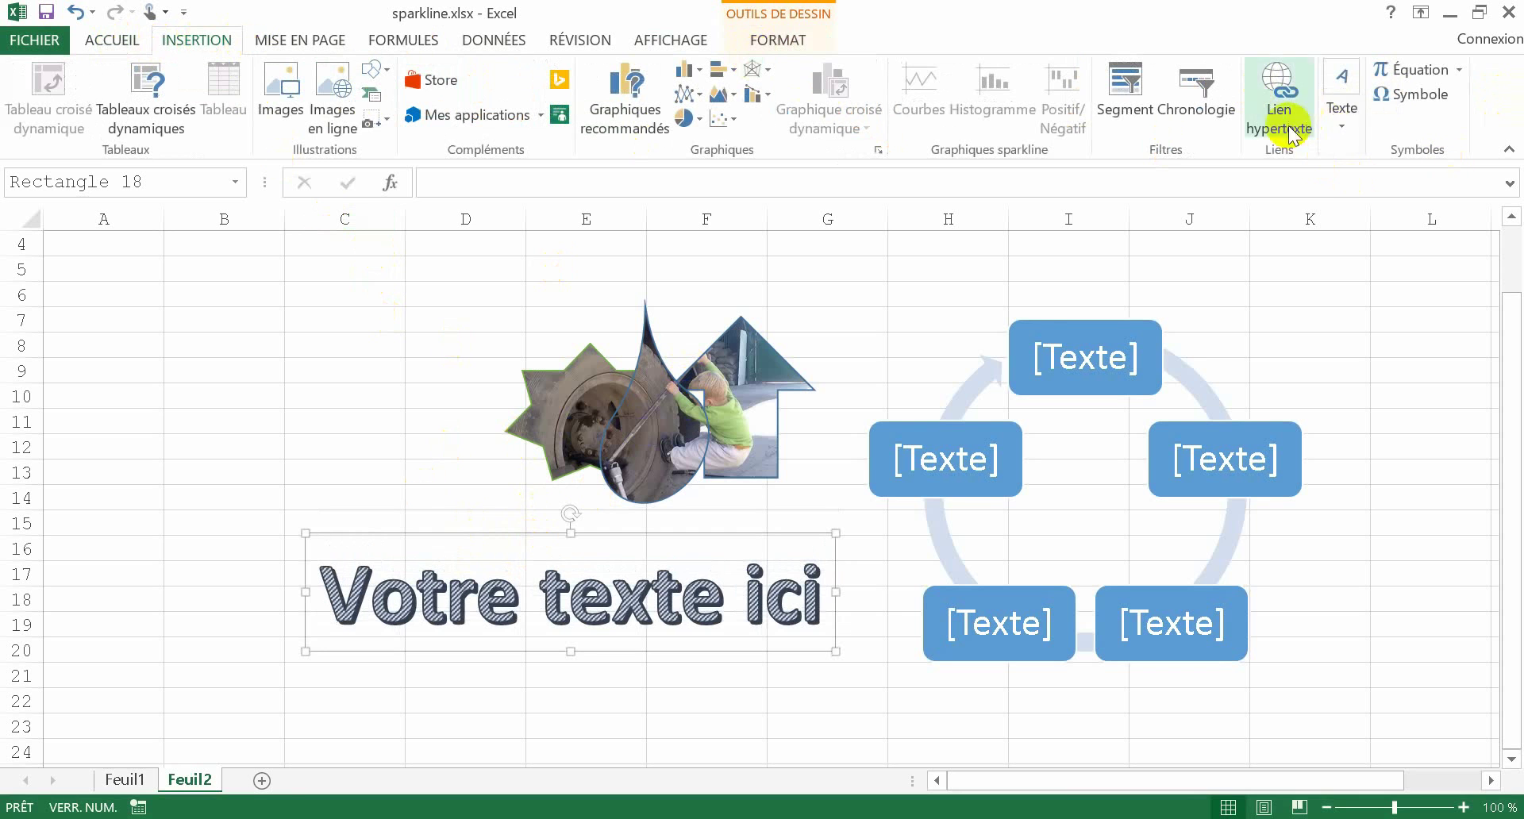
left_click(757, 268)
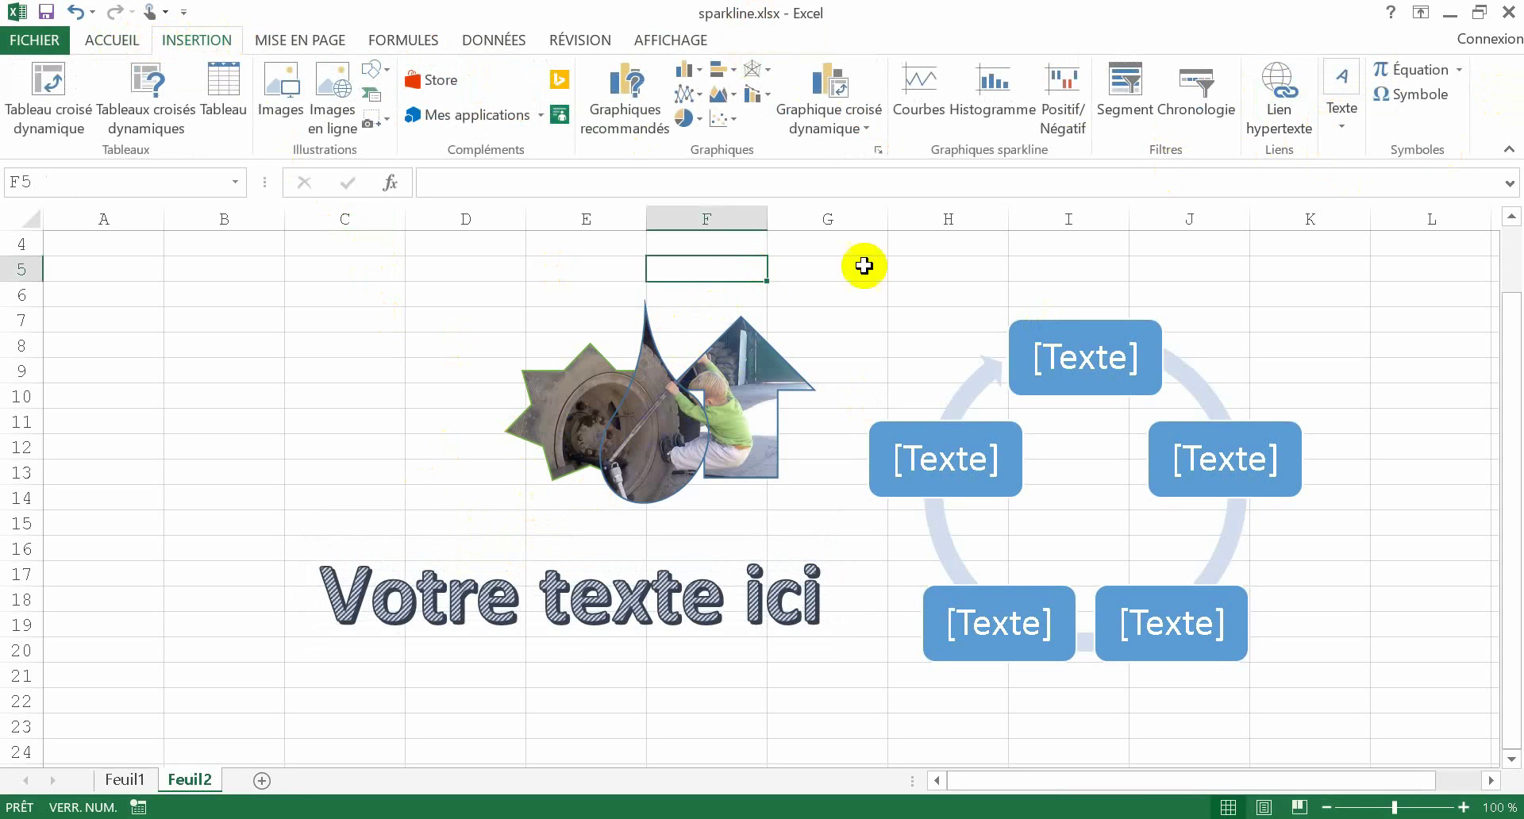
- Insert a 3D stacked column chart from the imports table A3:G7 on sheet Feuil1
left_click(125, 780)
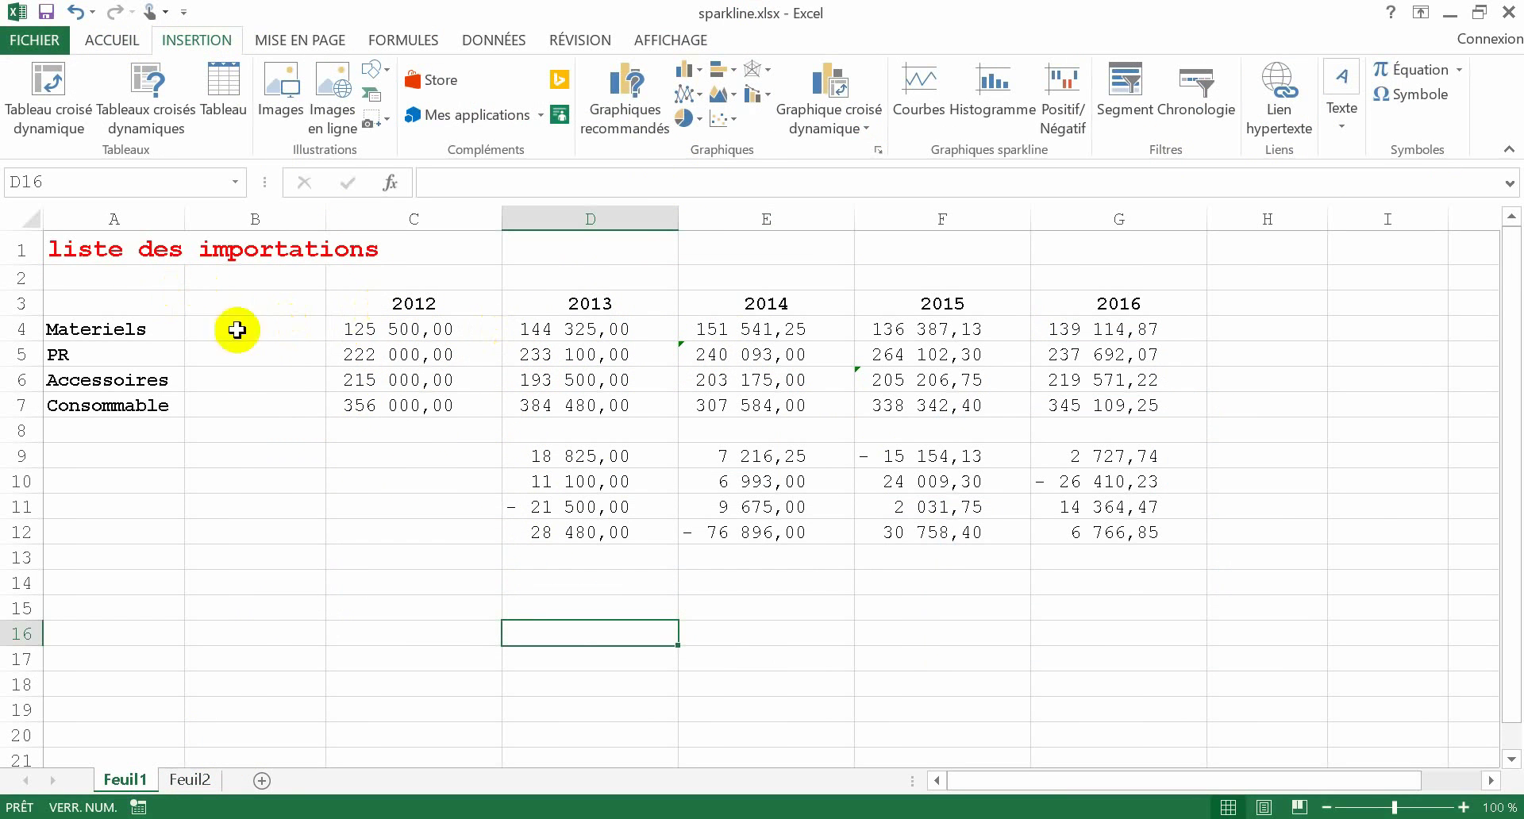
left_click(119, 306)
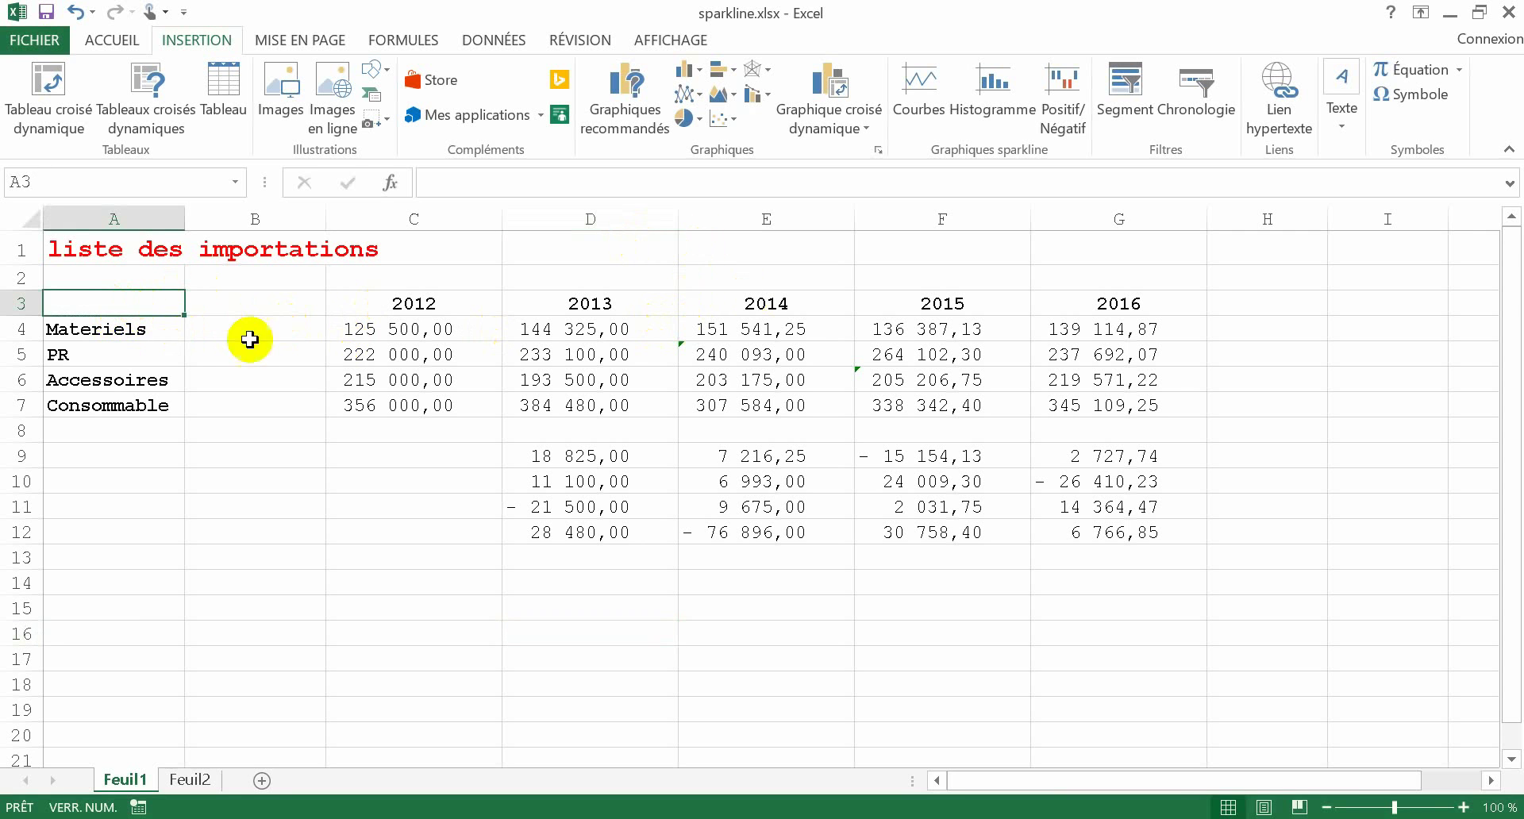
left_click_drag(125, 299, 1056, 401)
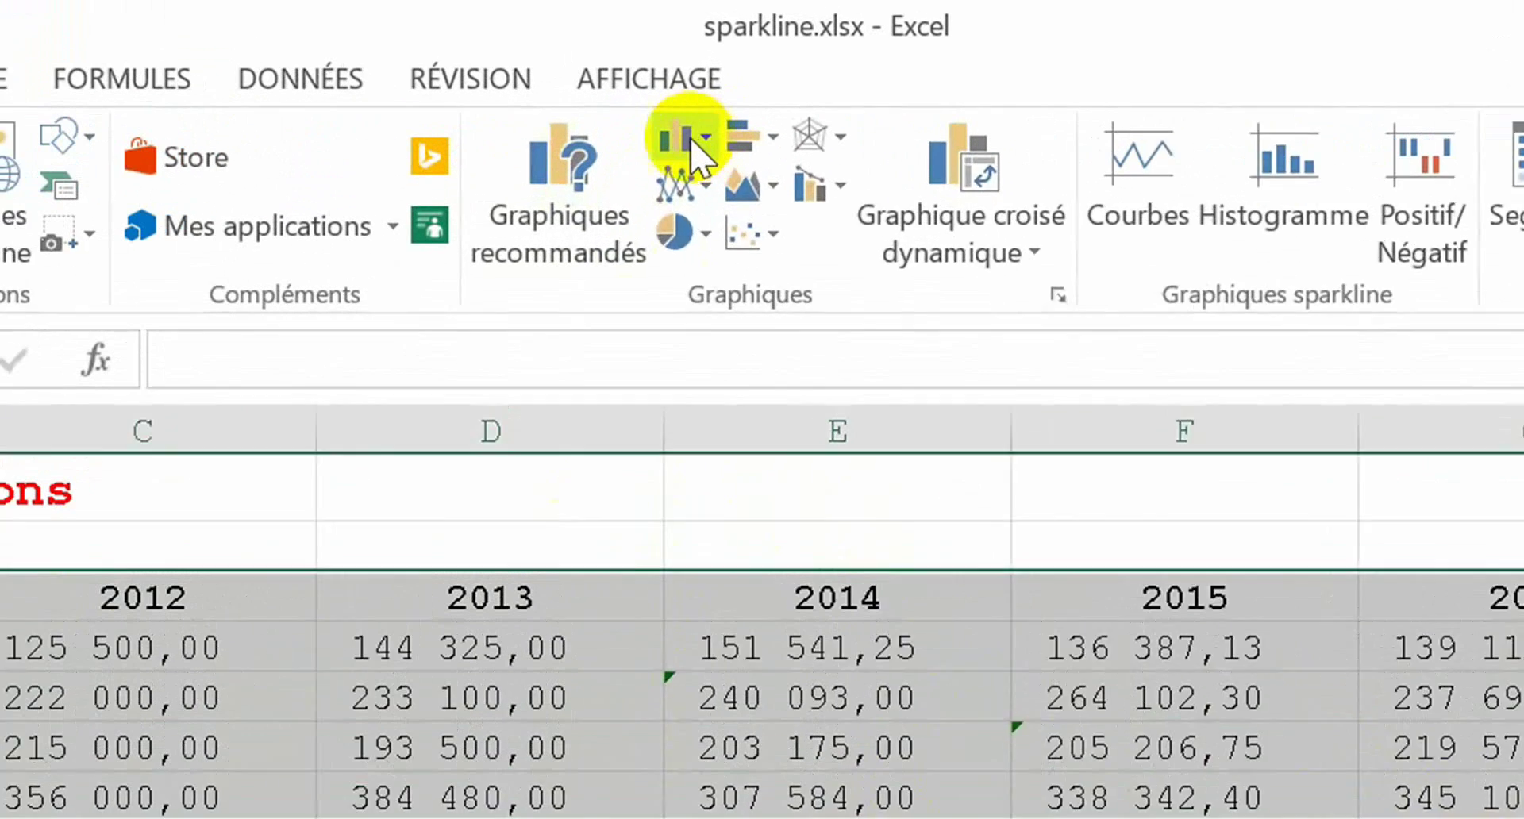
left_click(688, 70)
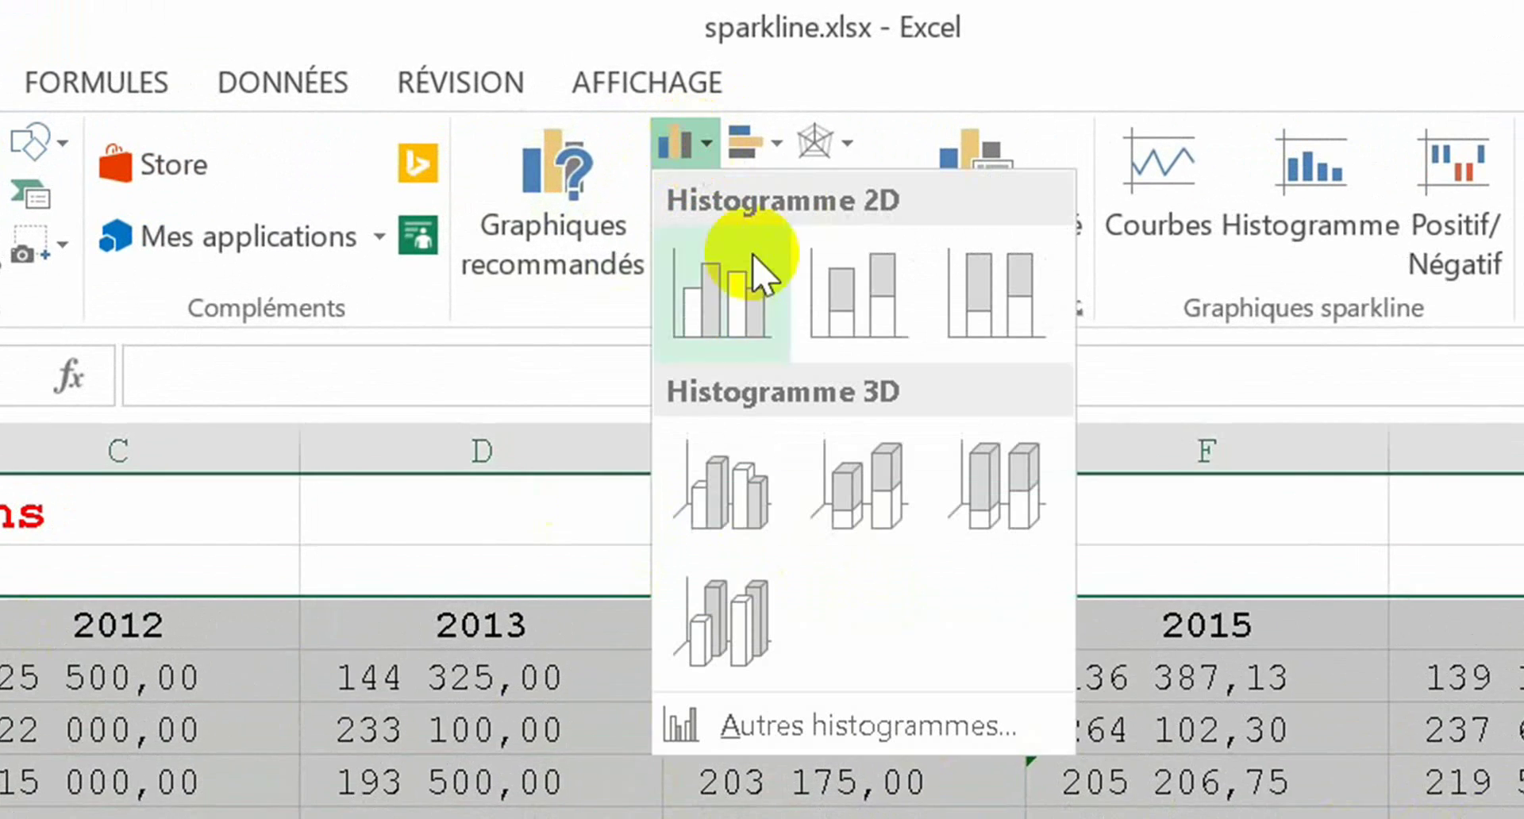
left_click(867, 517)
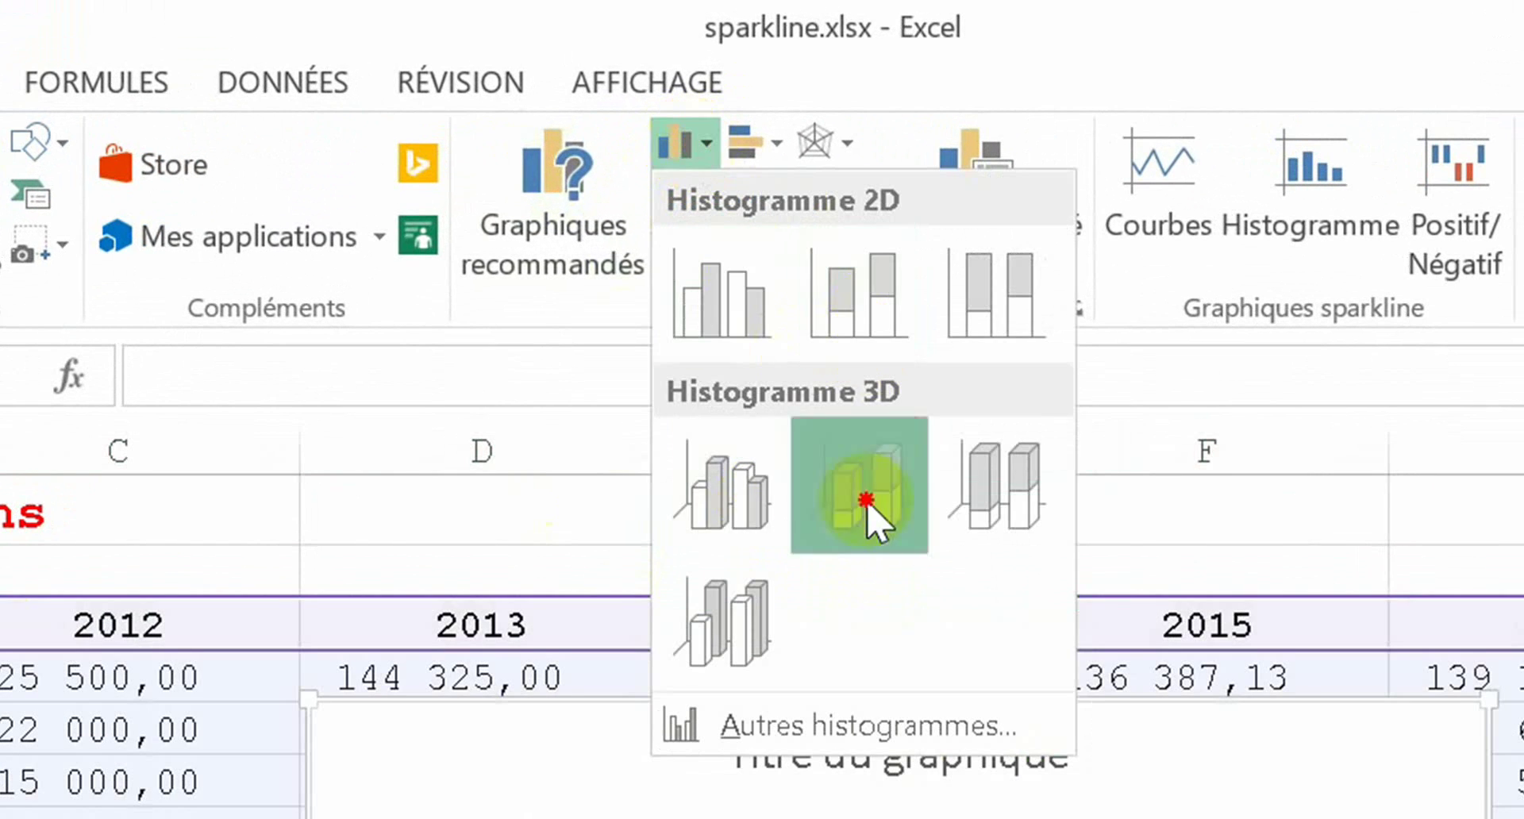
- Insert a second chart of the 3D clustered column type on Feuil1 and deselect it by selecting cell C11
left_click(684, 144)
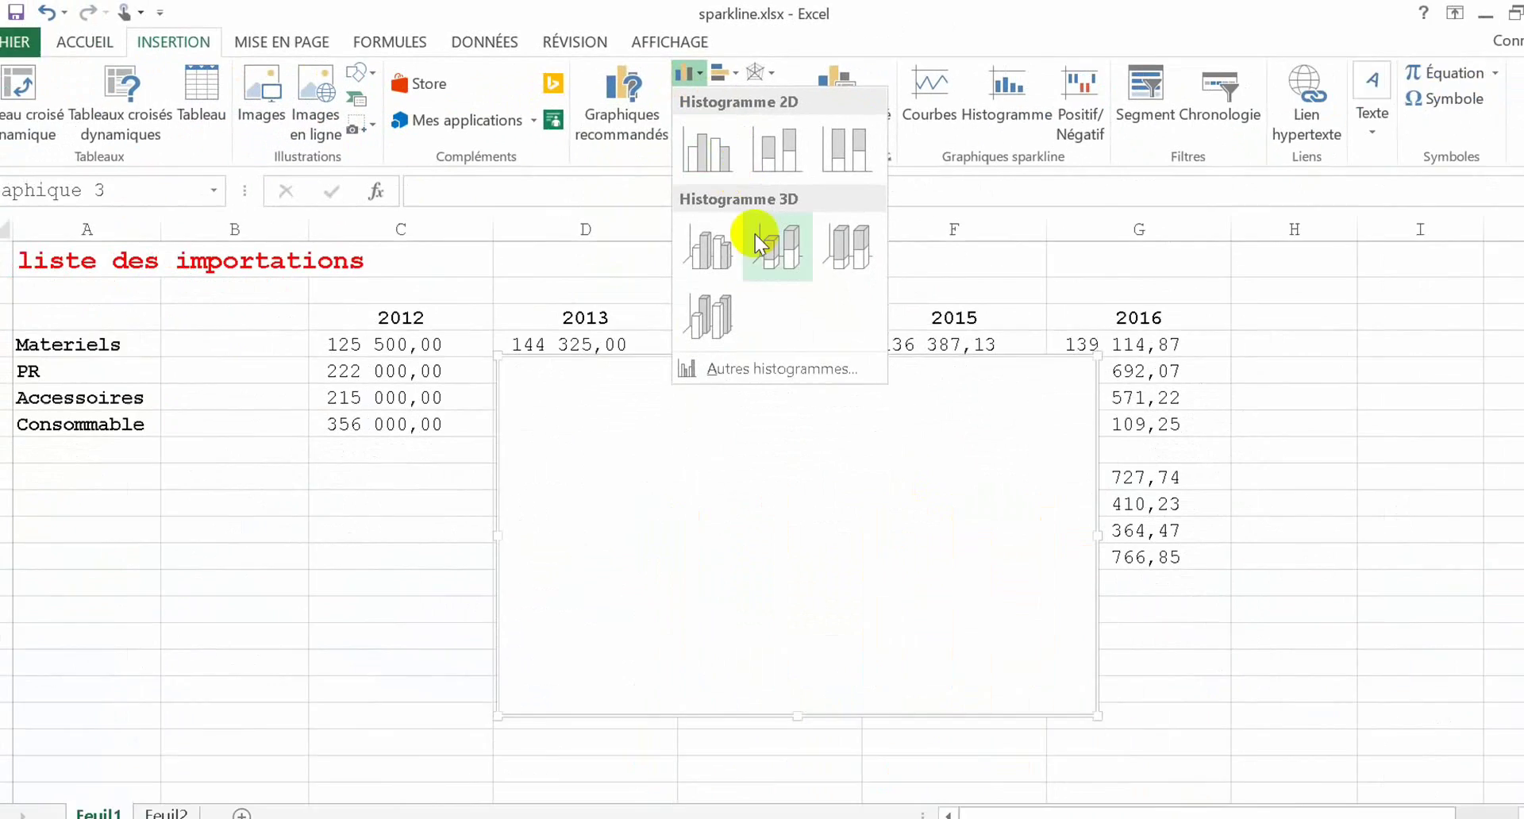
left_click(724, 397)
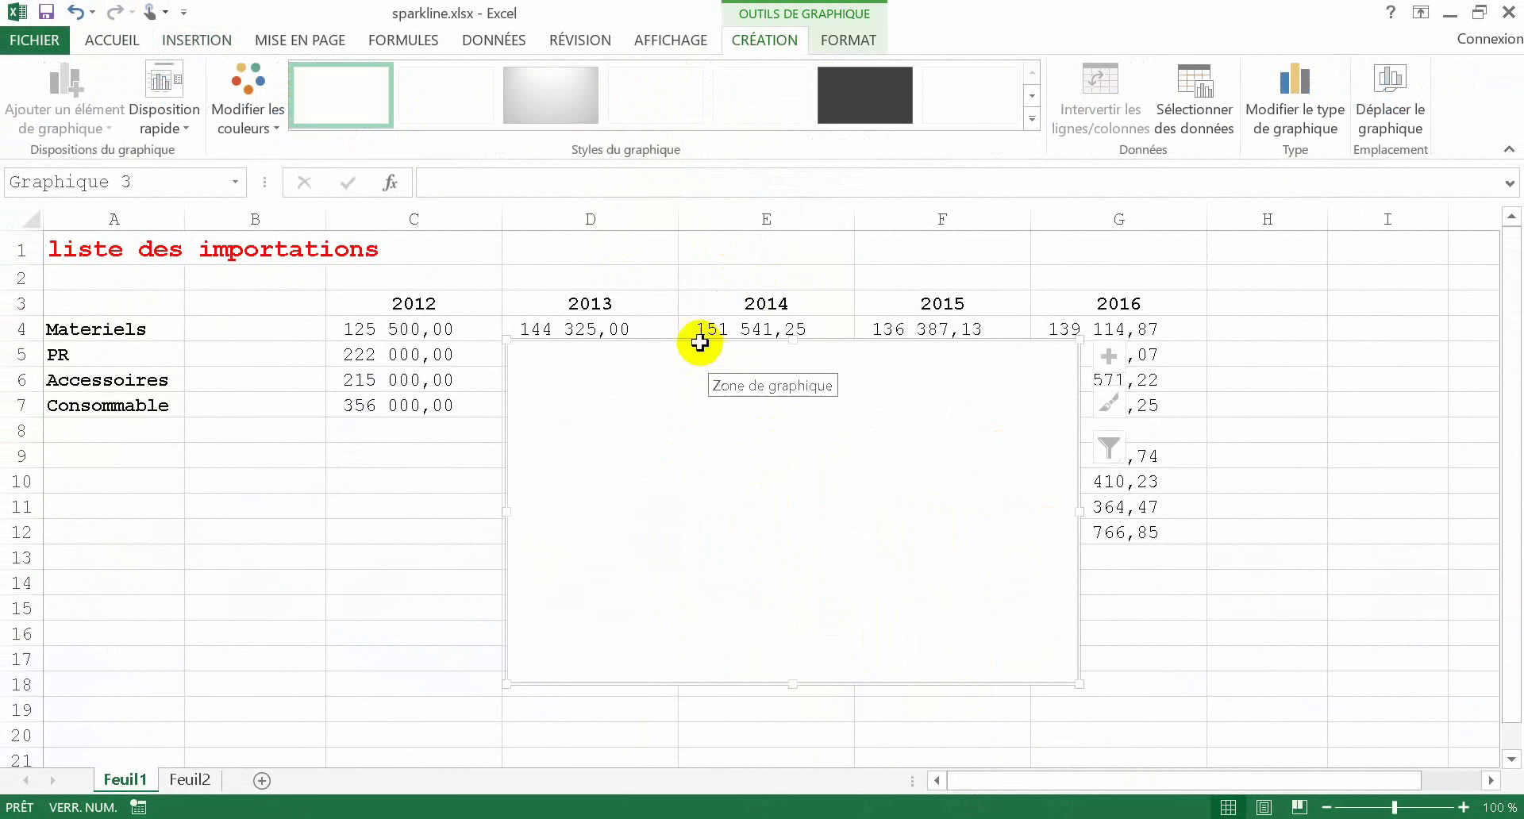
left_click_drag(141, 300, 1093, 396)
left_click(341, 503)
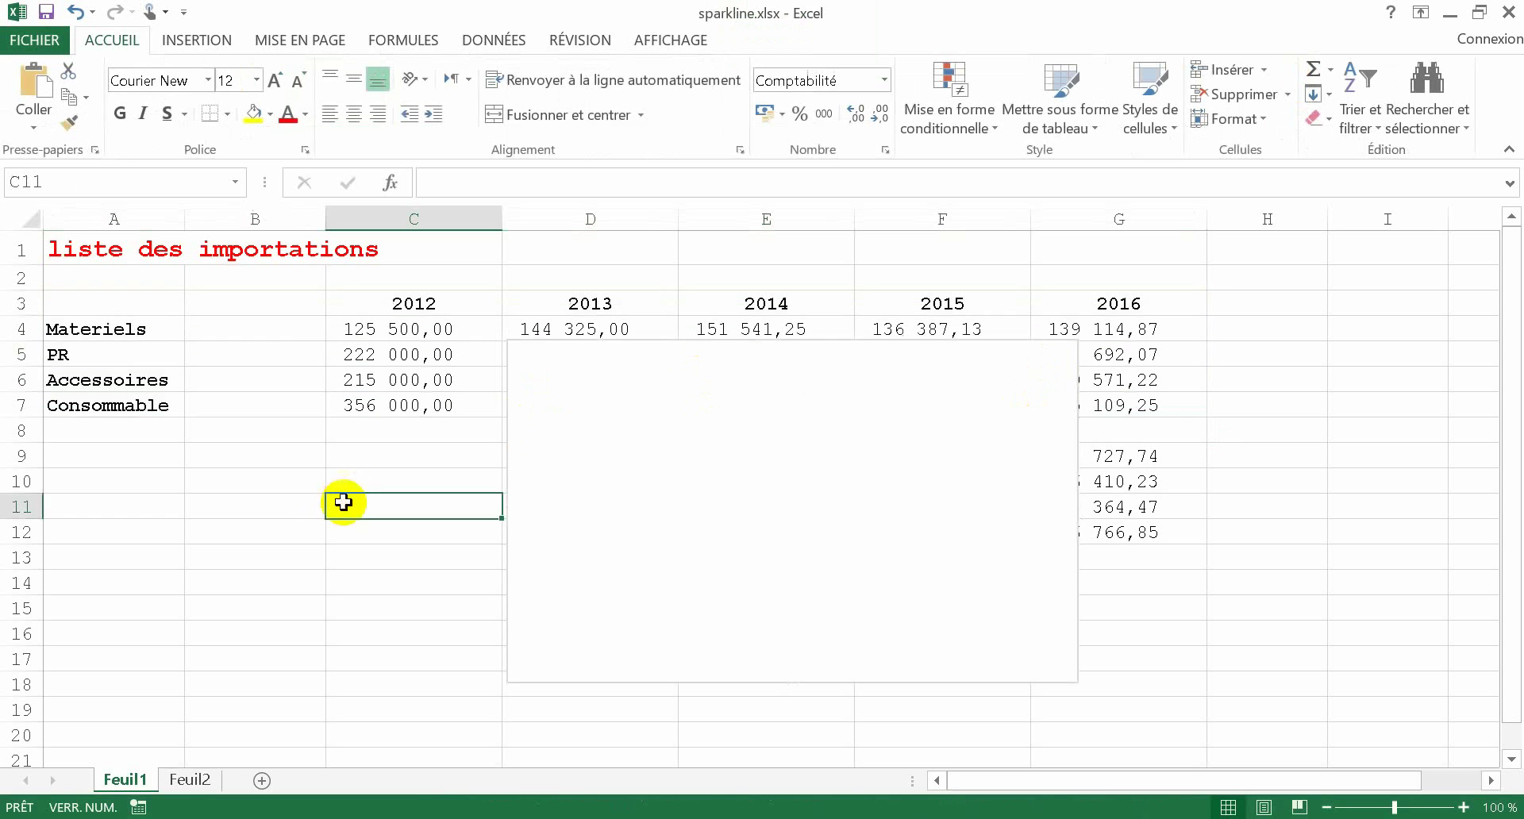
- Set the empty 3D clustered column chart's data range to A3:G7 on Feuil1
left_click(698, 341)
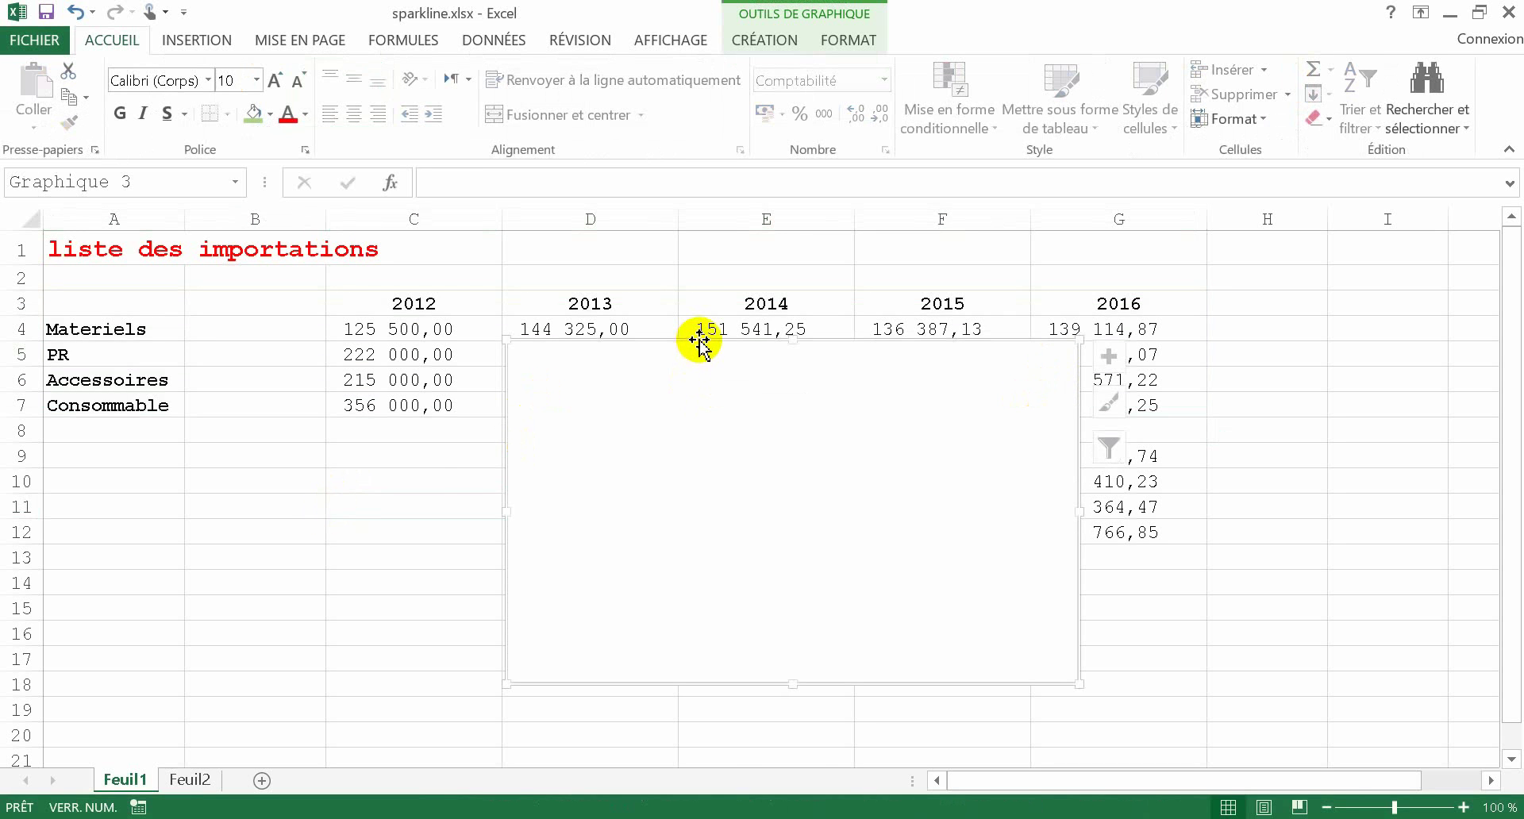
right_click(699, 340)
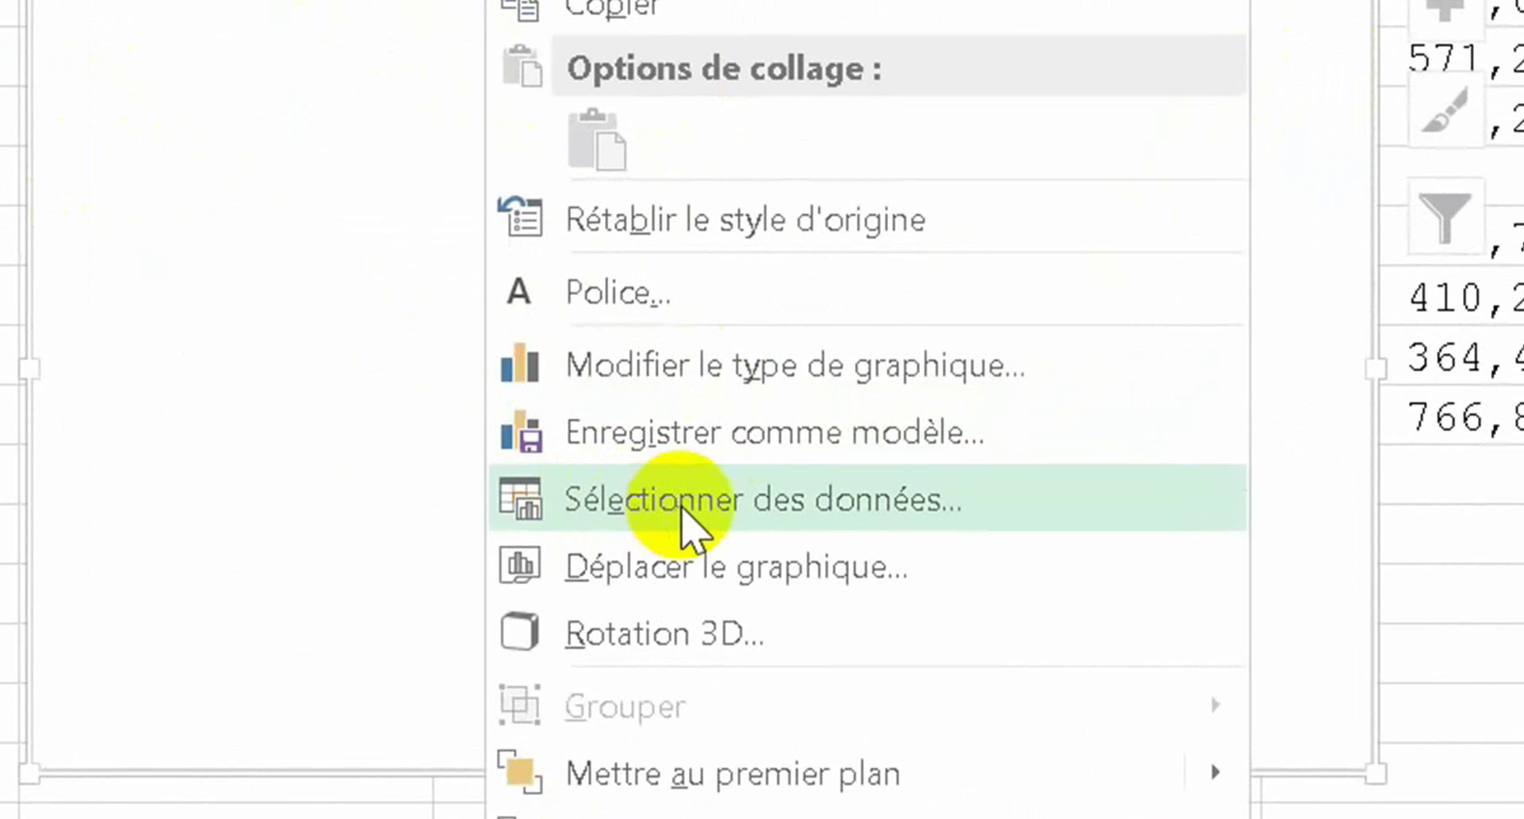
left_click(681, 510)
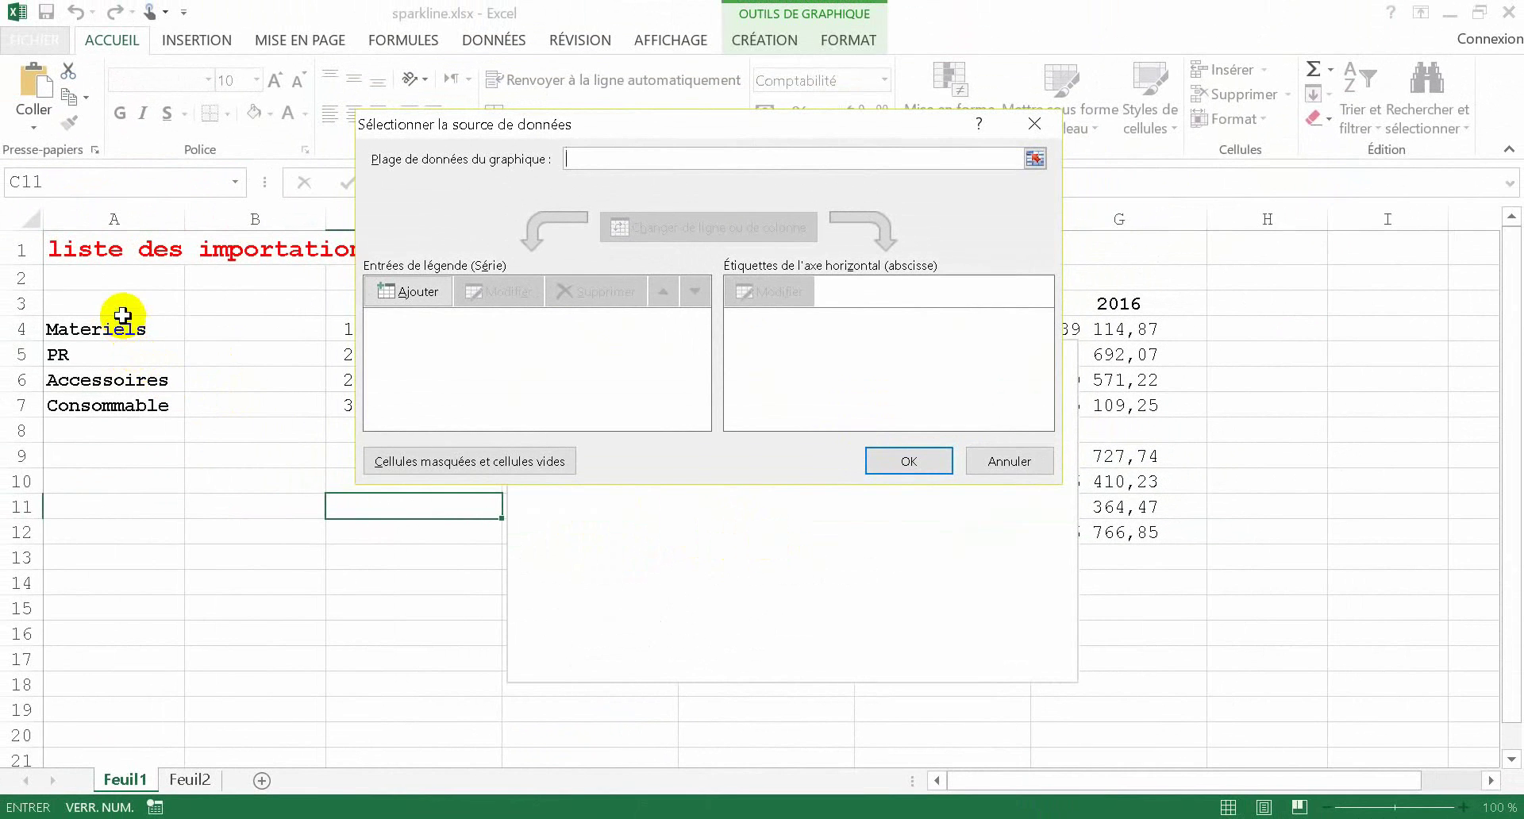
left_click_drag(126, 309, 1105, 407)
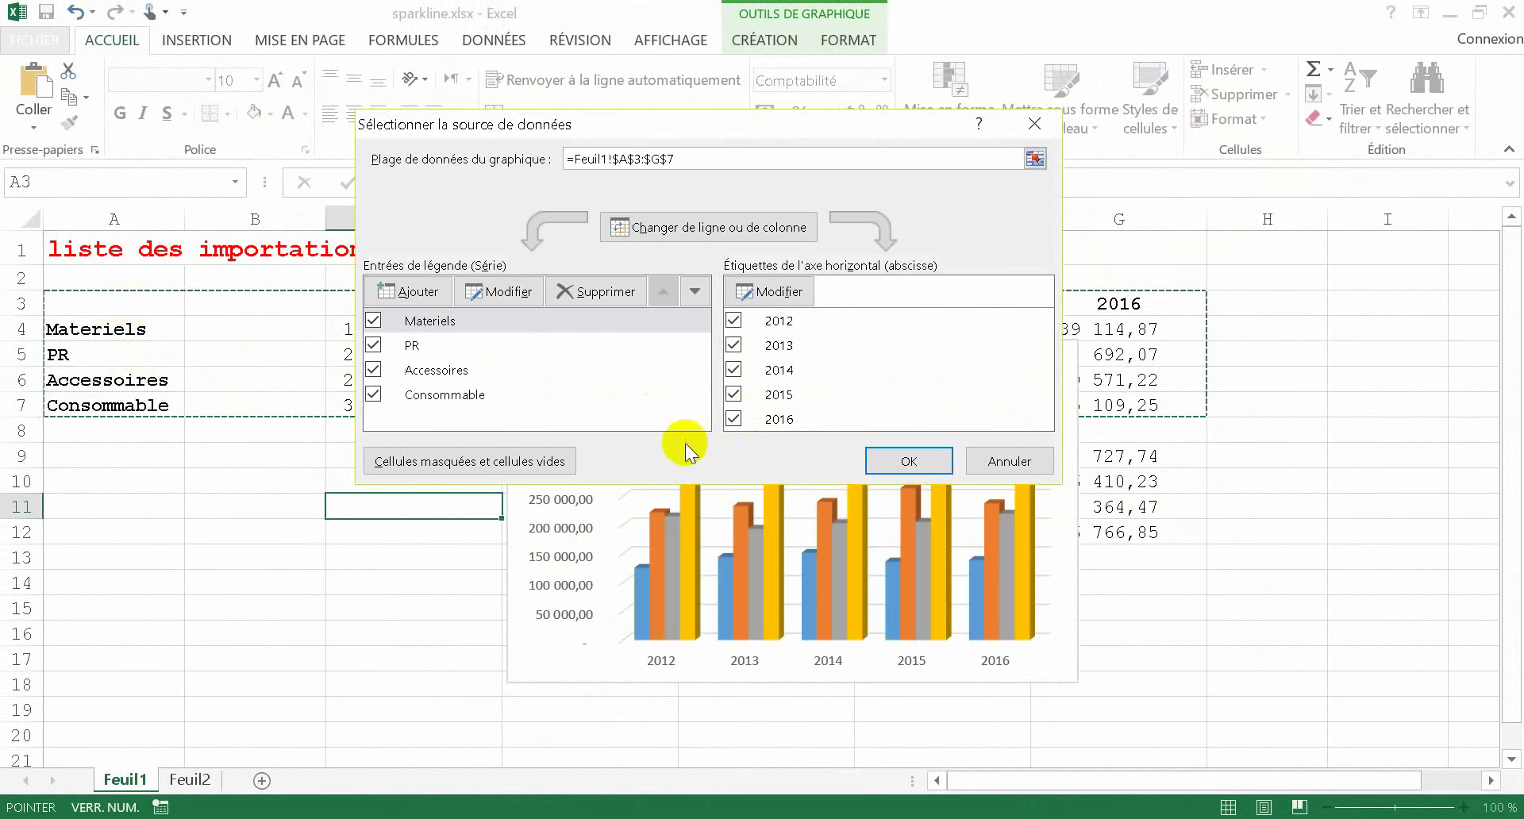
left_click(912, 454)
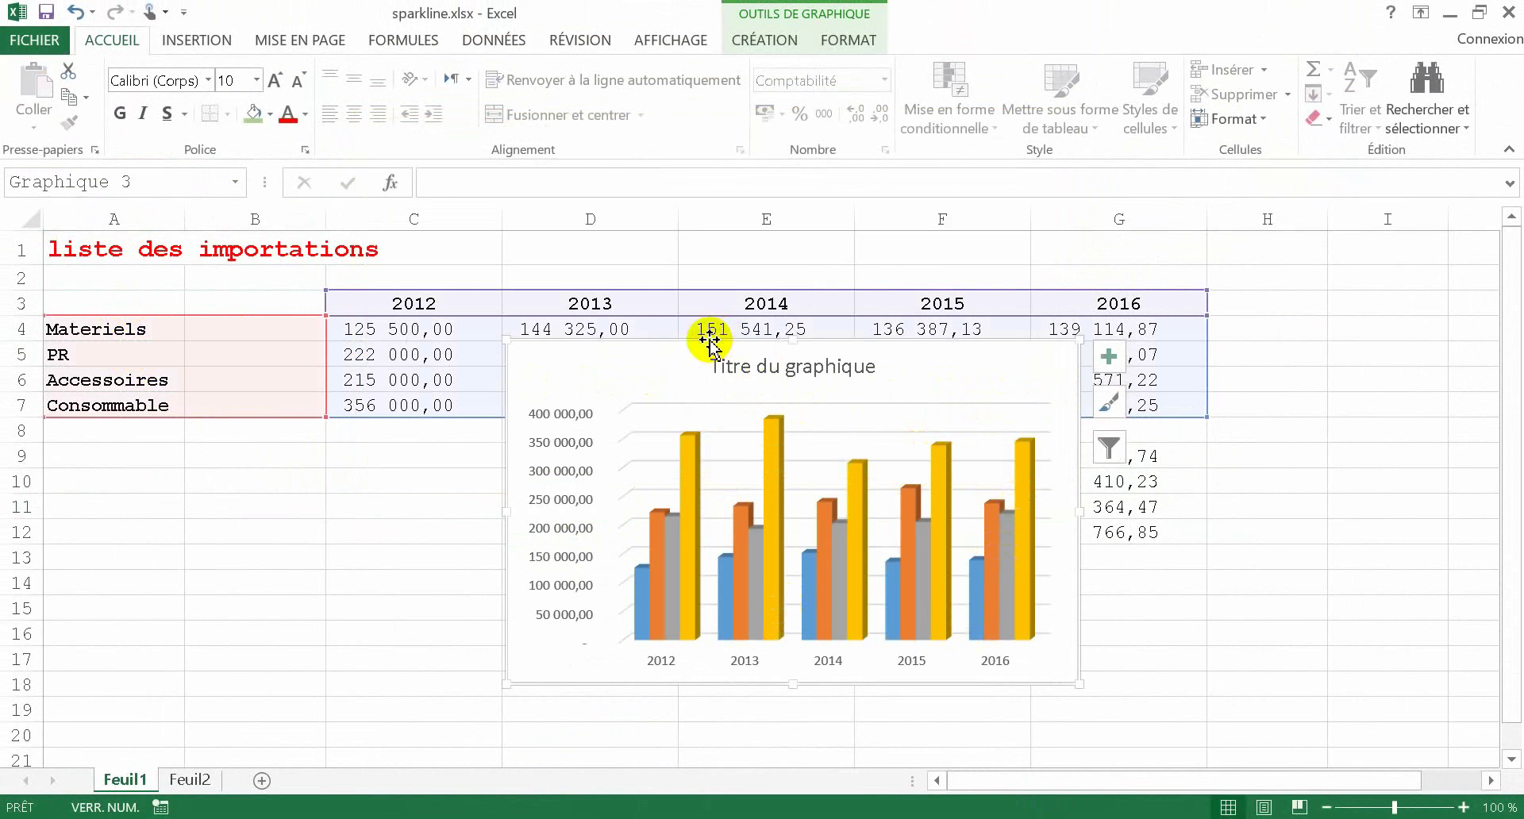
- Delete the 3D stacked column chart and move the remaining clustered column chart over columns D to G
left_click_drag(707, 335, 354, 453)
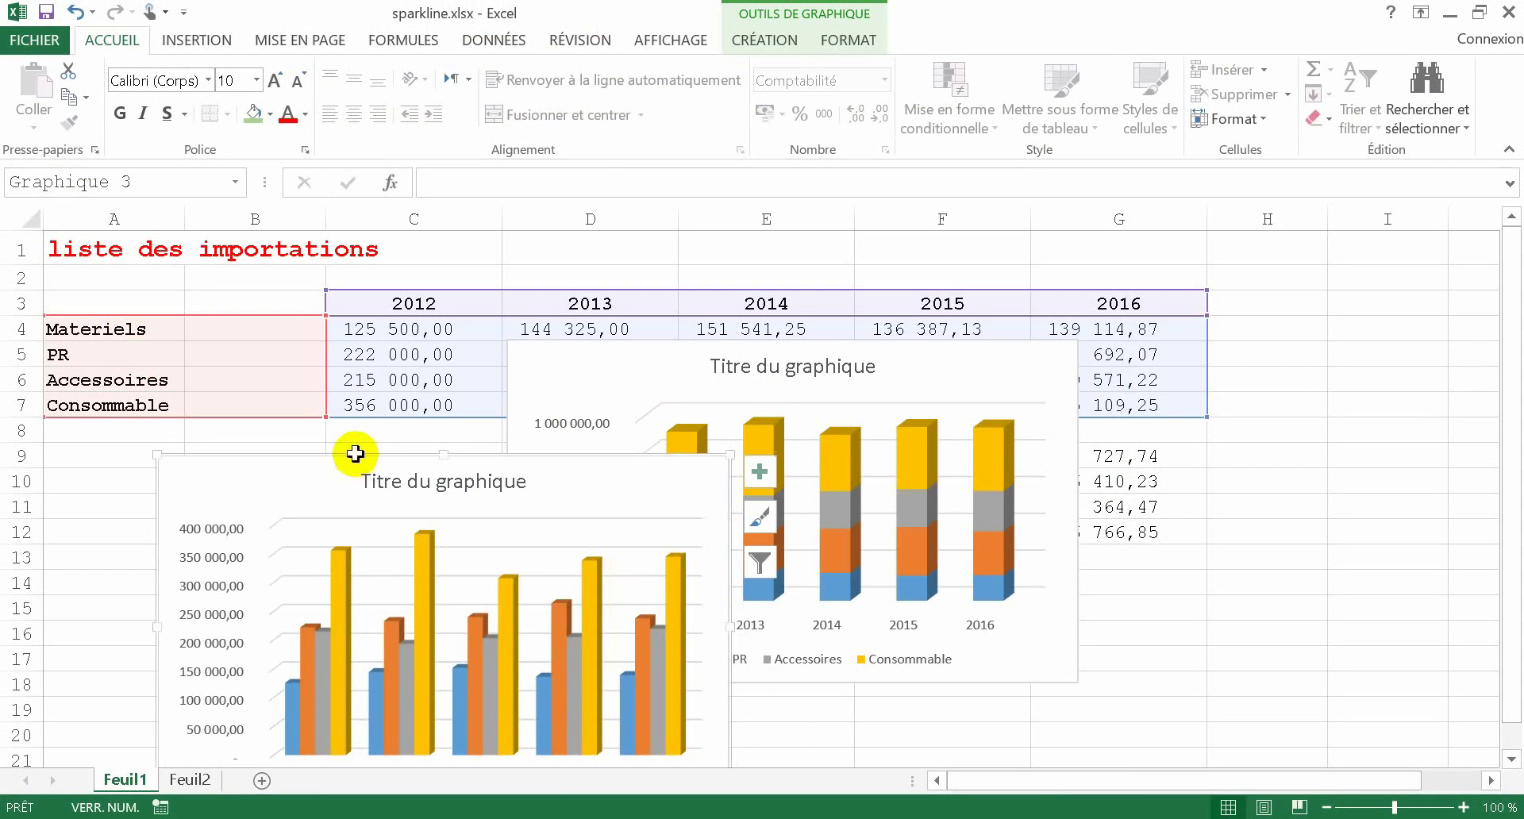
left_click(818, 357)
left_click(893, 349)
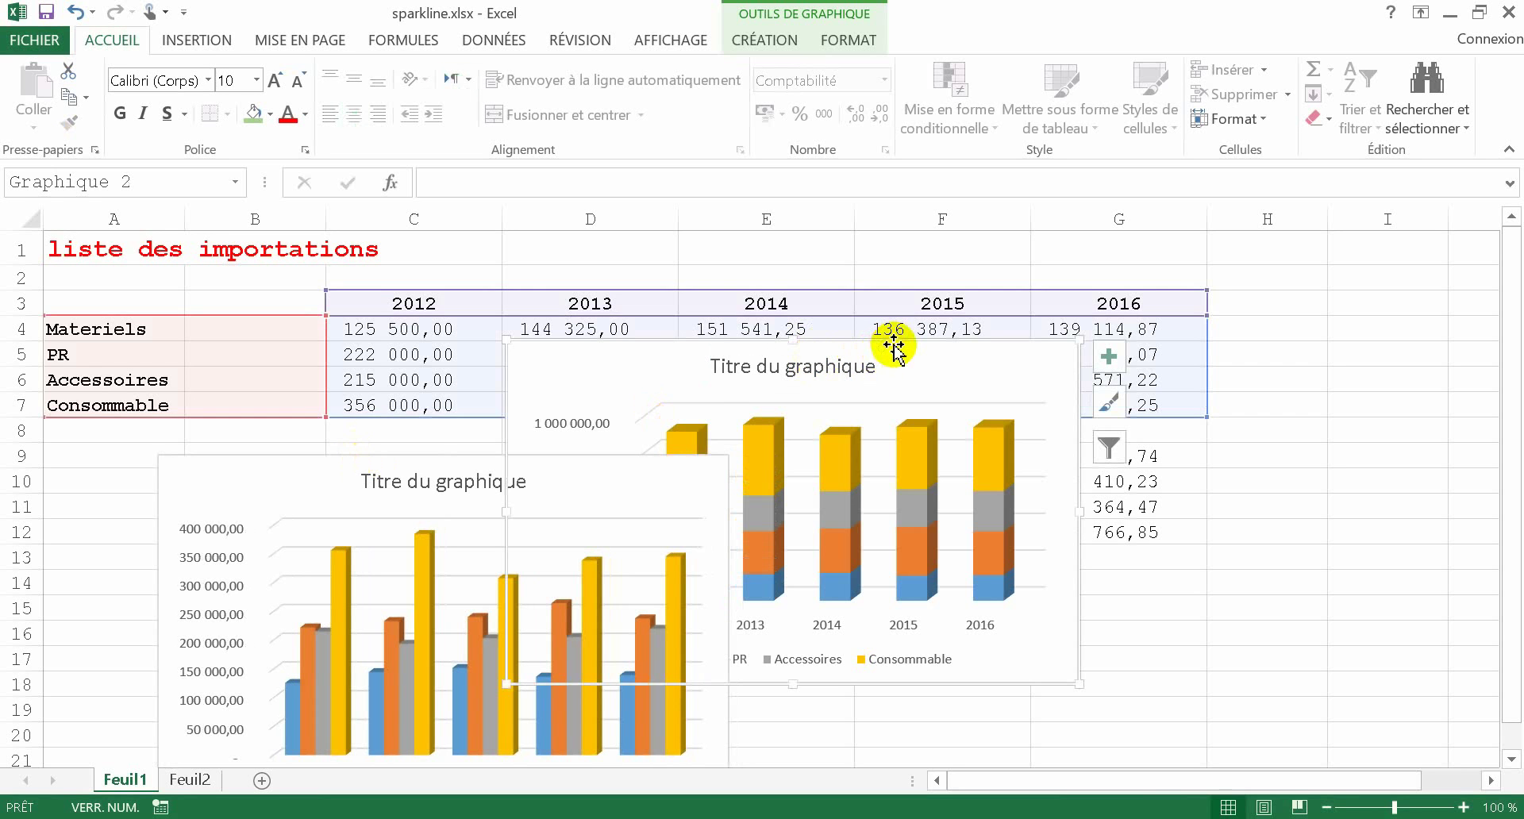
key("Delete")
left_click(645, 456)
left_click_drag(645, 457, 1039, 324)
- Change the clustered column chart to Secteurs en 3D and give it the third chart style, with percentage labels on a grey background
left_click(837, 42)
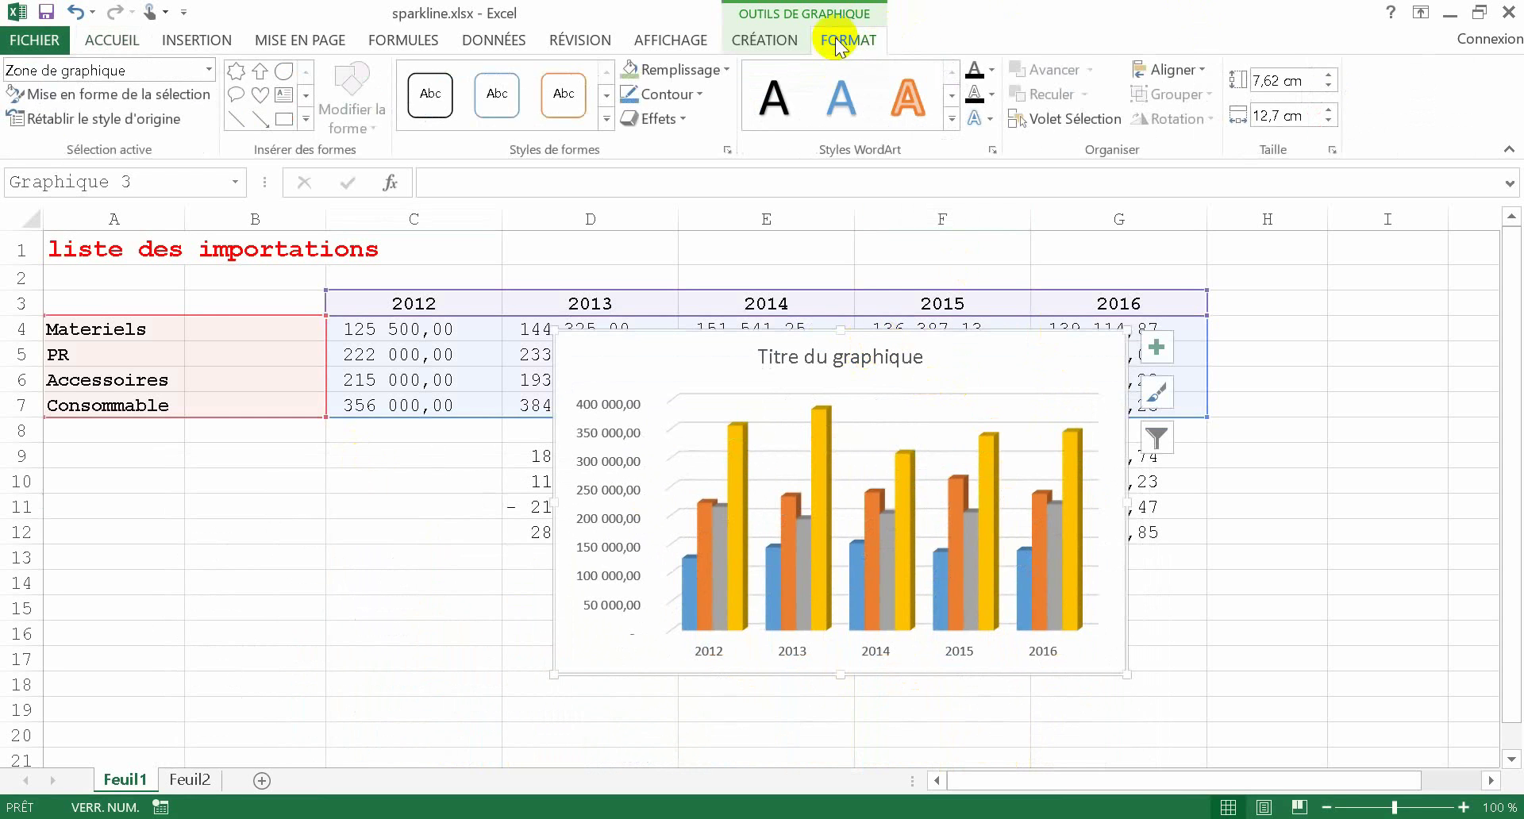
left_click(787, 43)
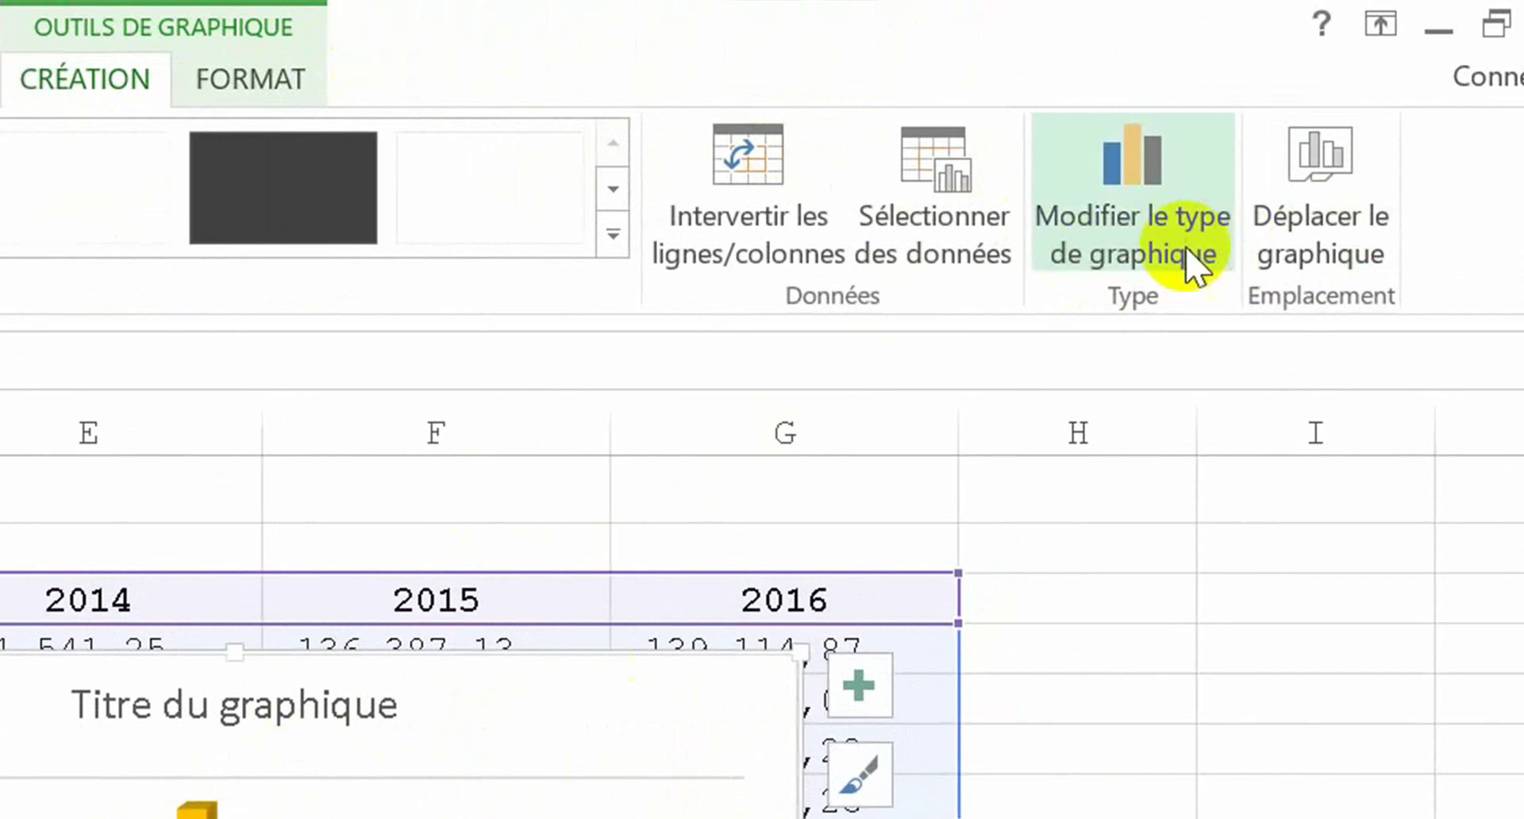
left_click(1142, 248)
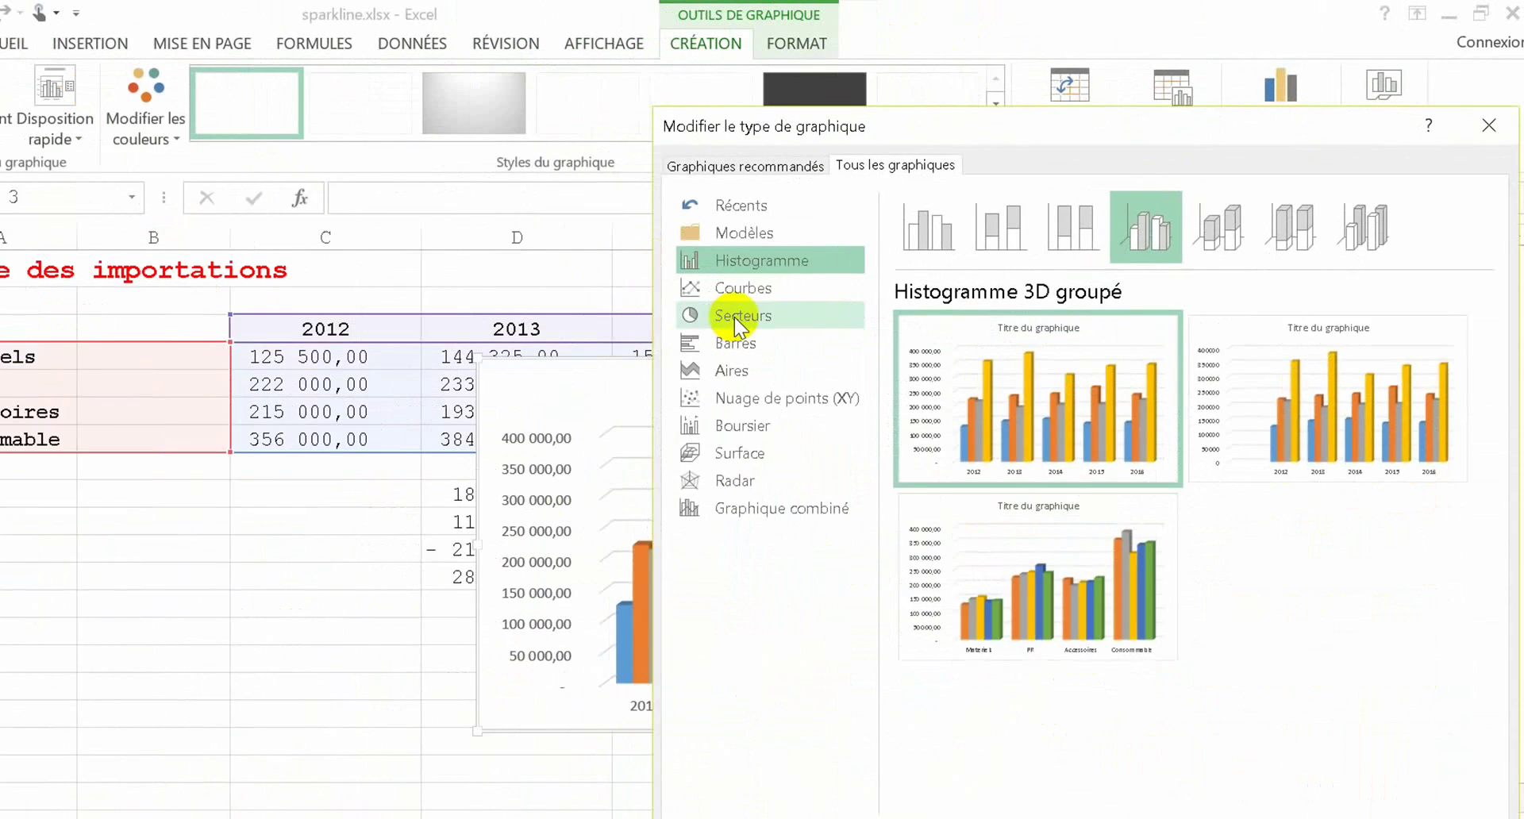
left_click(735, 318)
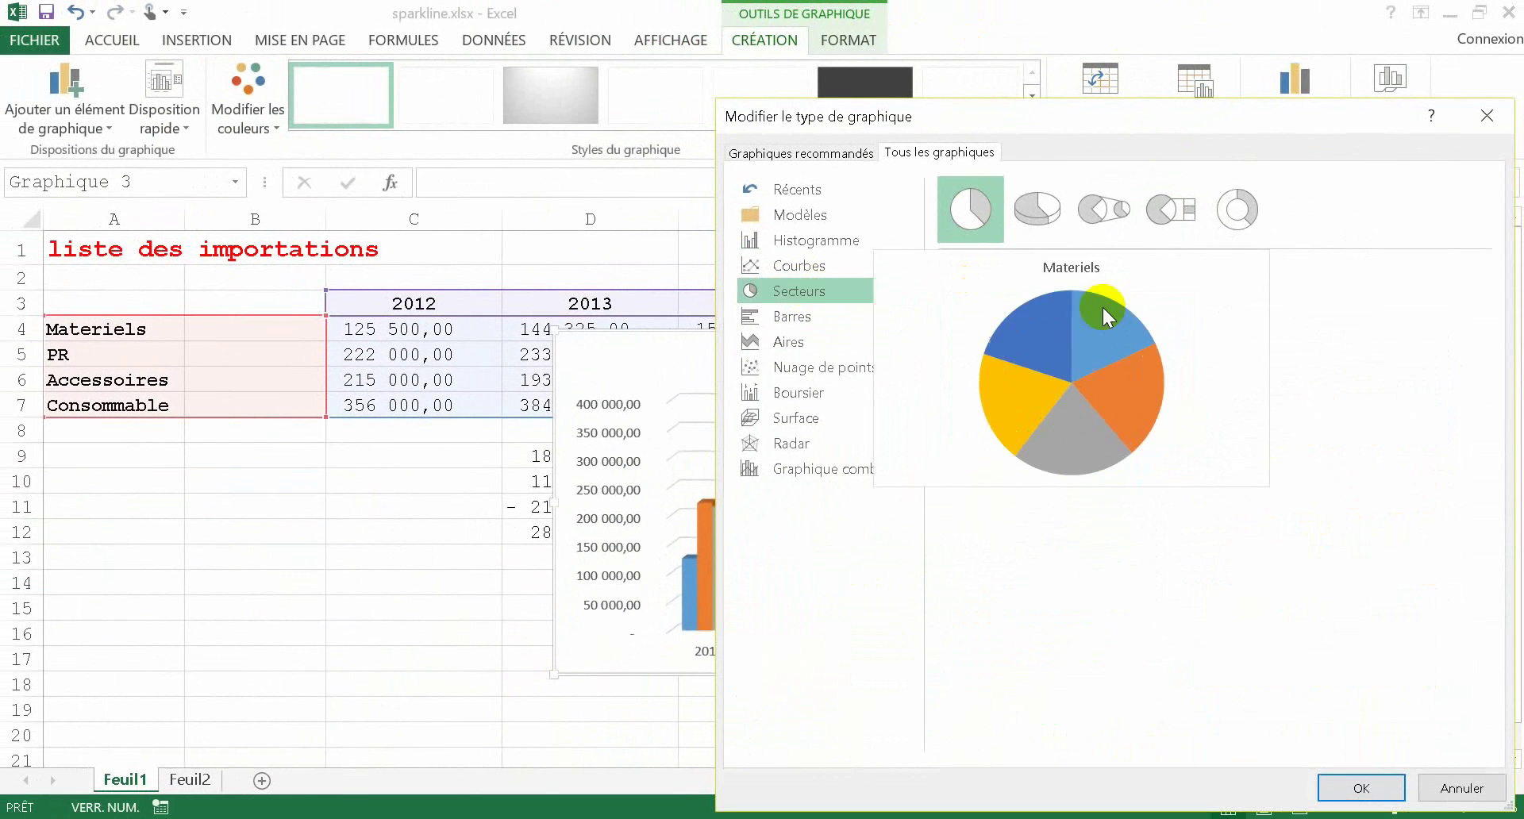
left_click(1001, 227)
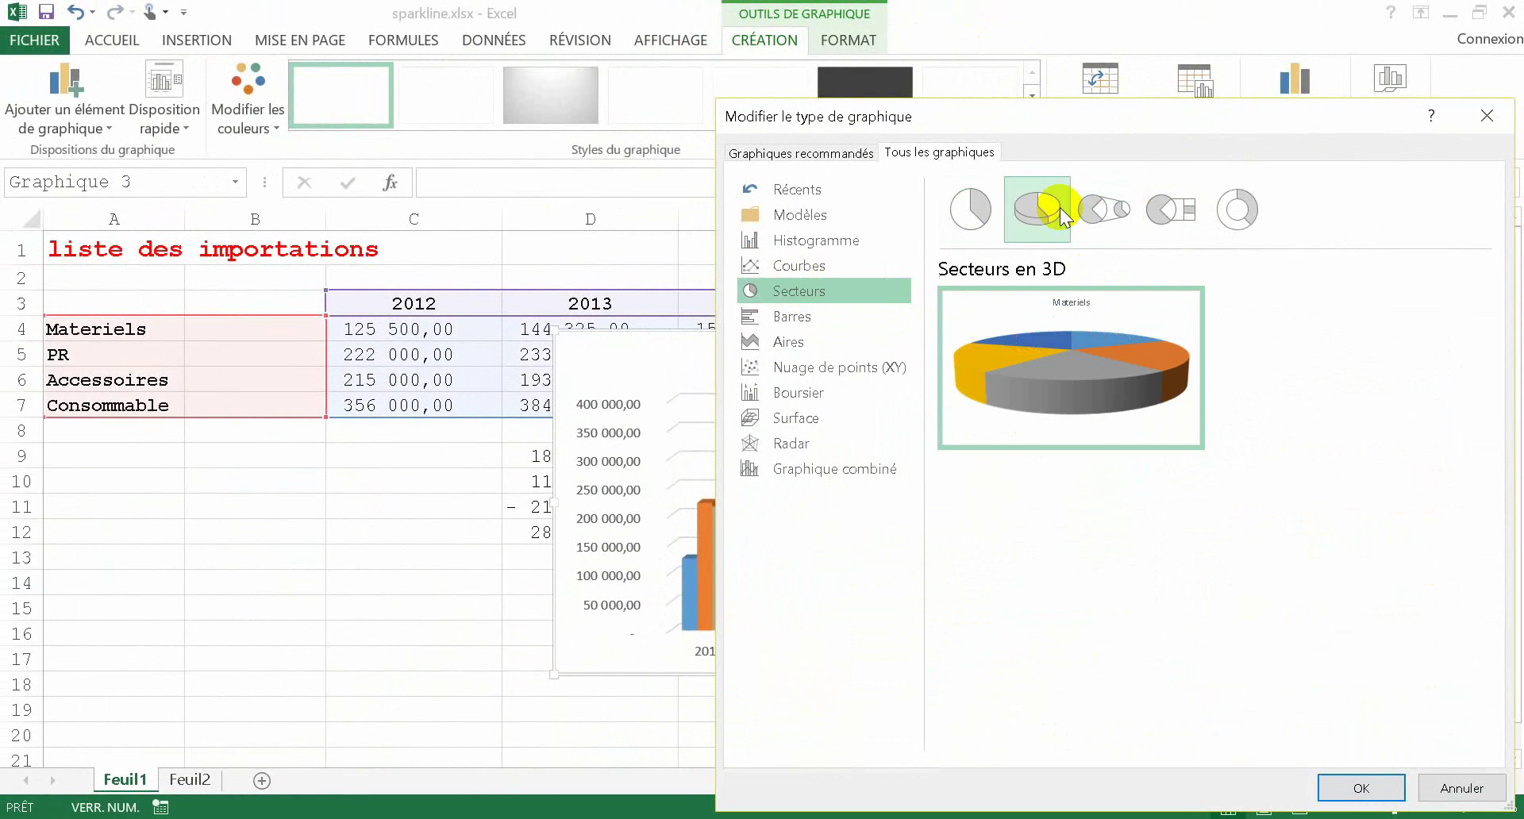
left_click(1361, 787)
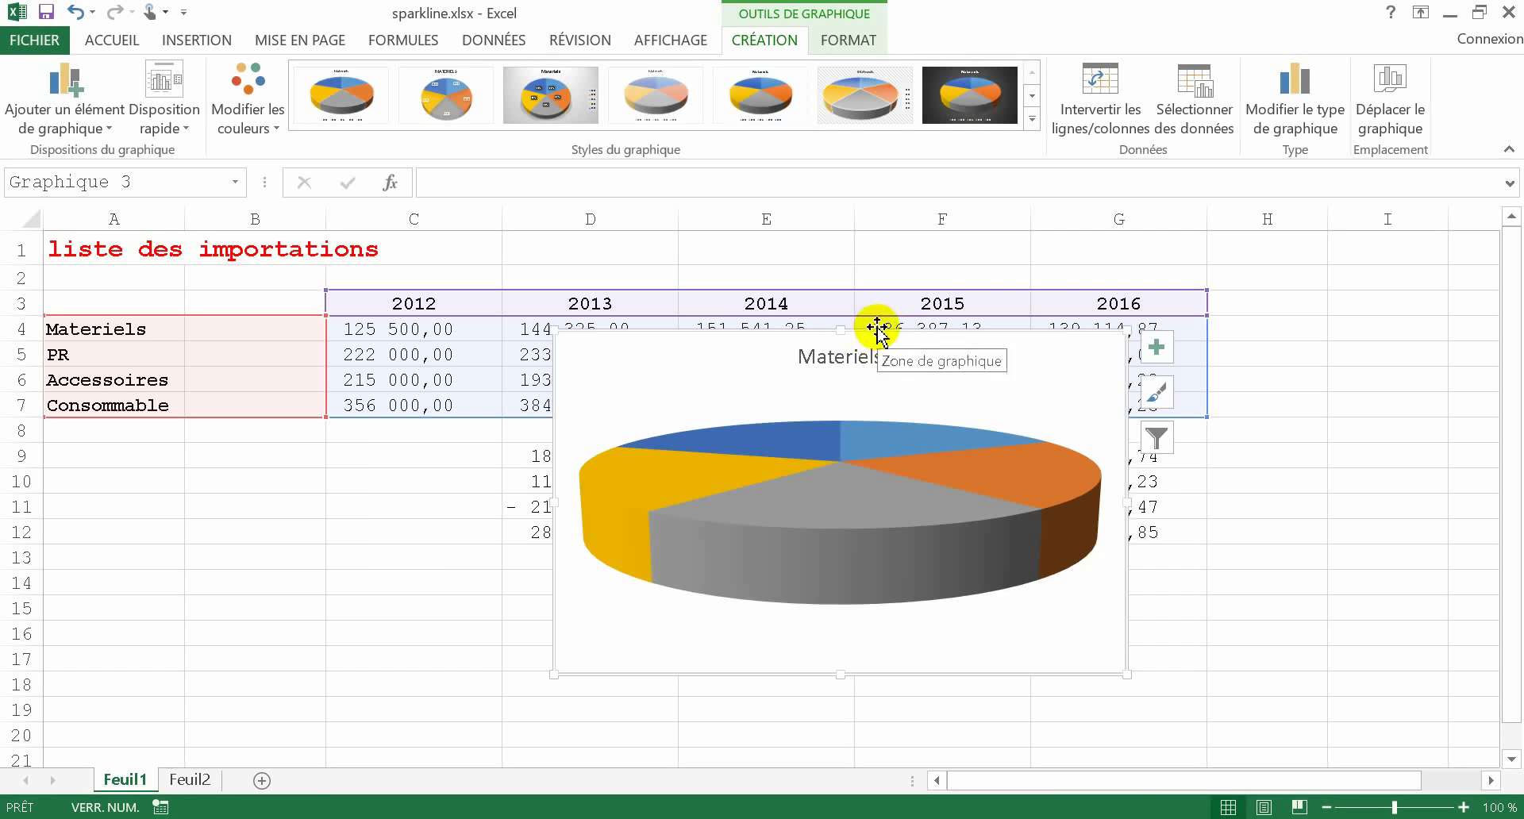
left_click_drag(877, 332, 536, 336)
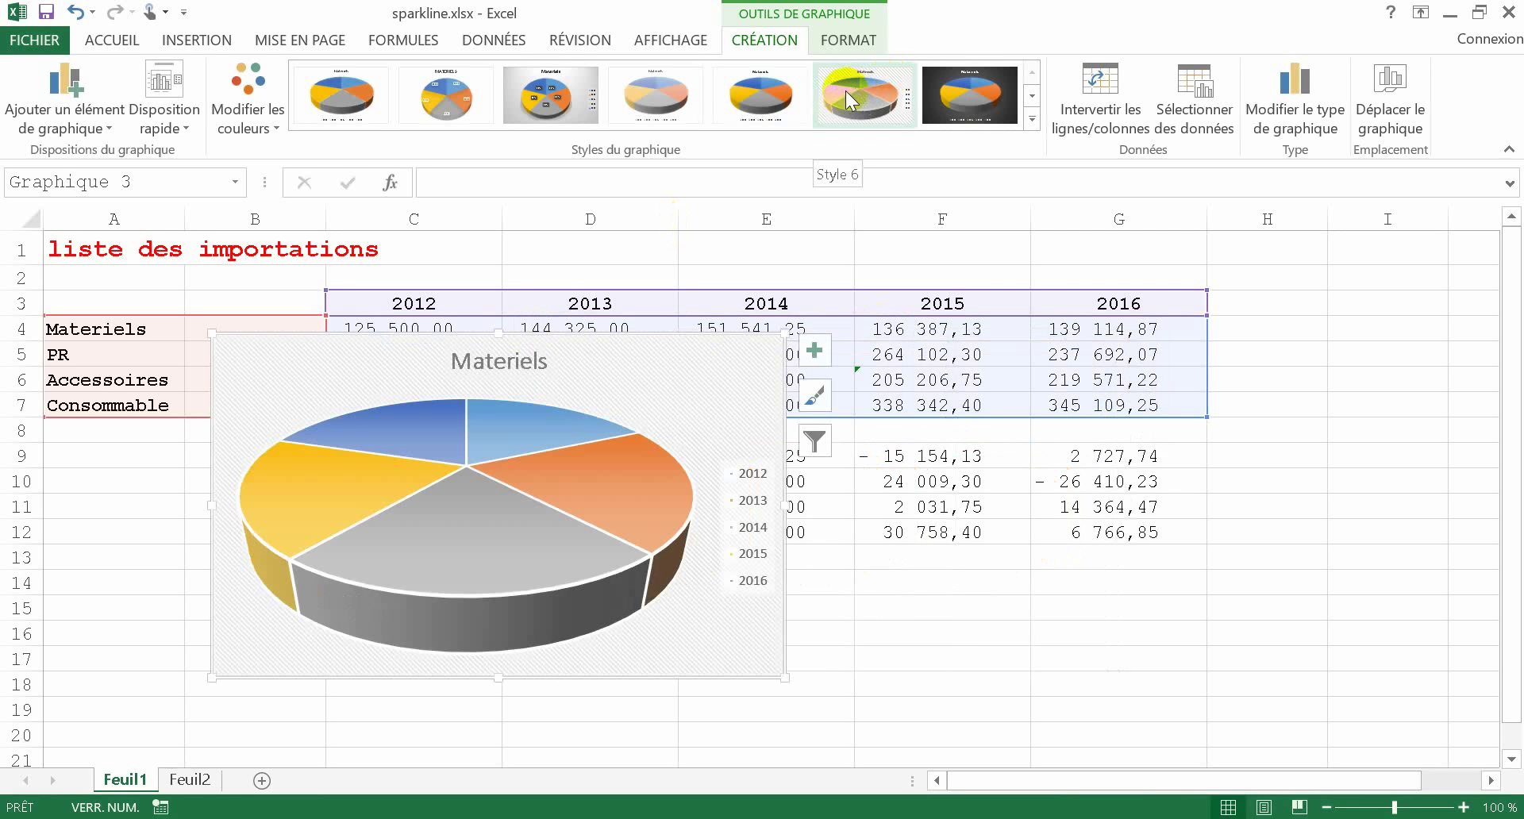
left_click(532, 97)
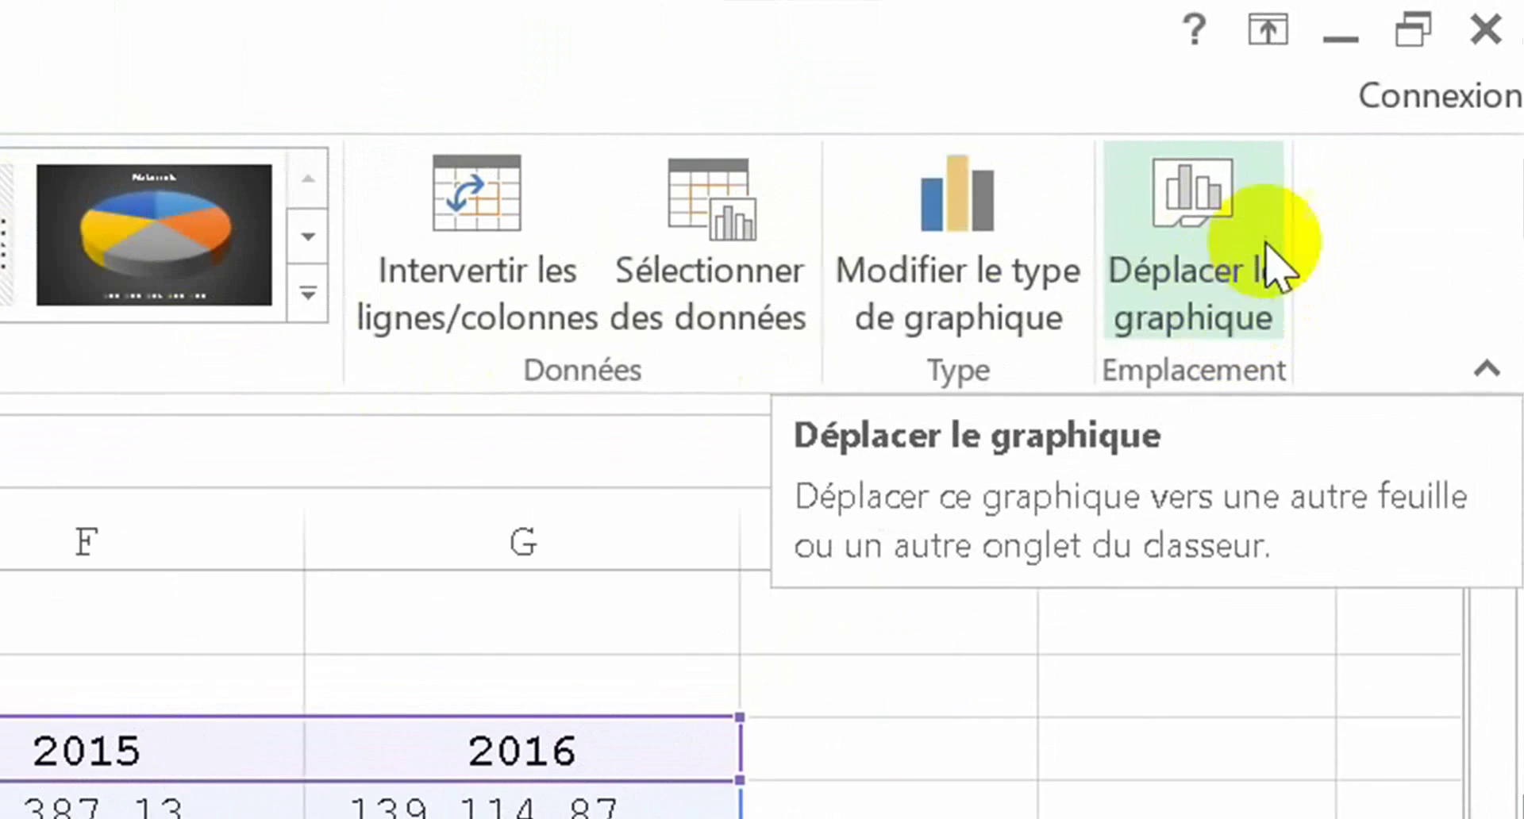
- Move the Materiels pie chart to sheet Feuil2 as an object and place it over columns A to E
left_click(1260, 314)
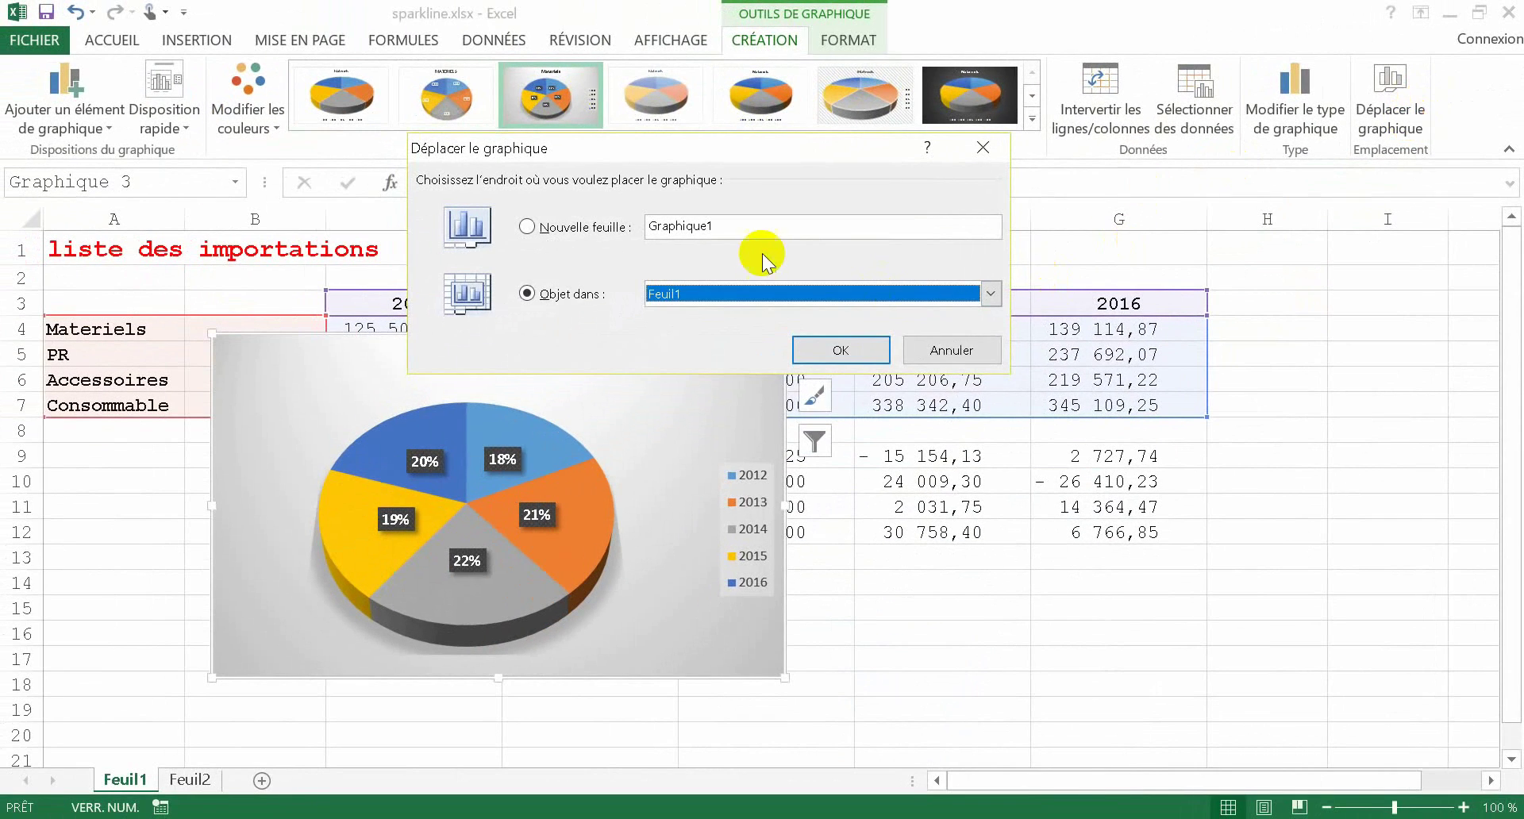
left_click(714, 293)
left_click(699, 330)
left_click(841, 351)
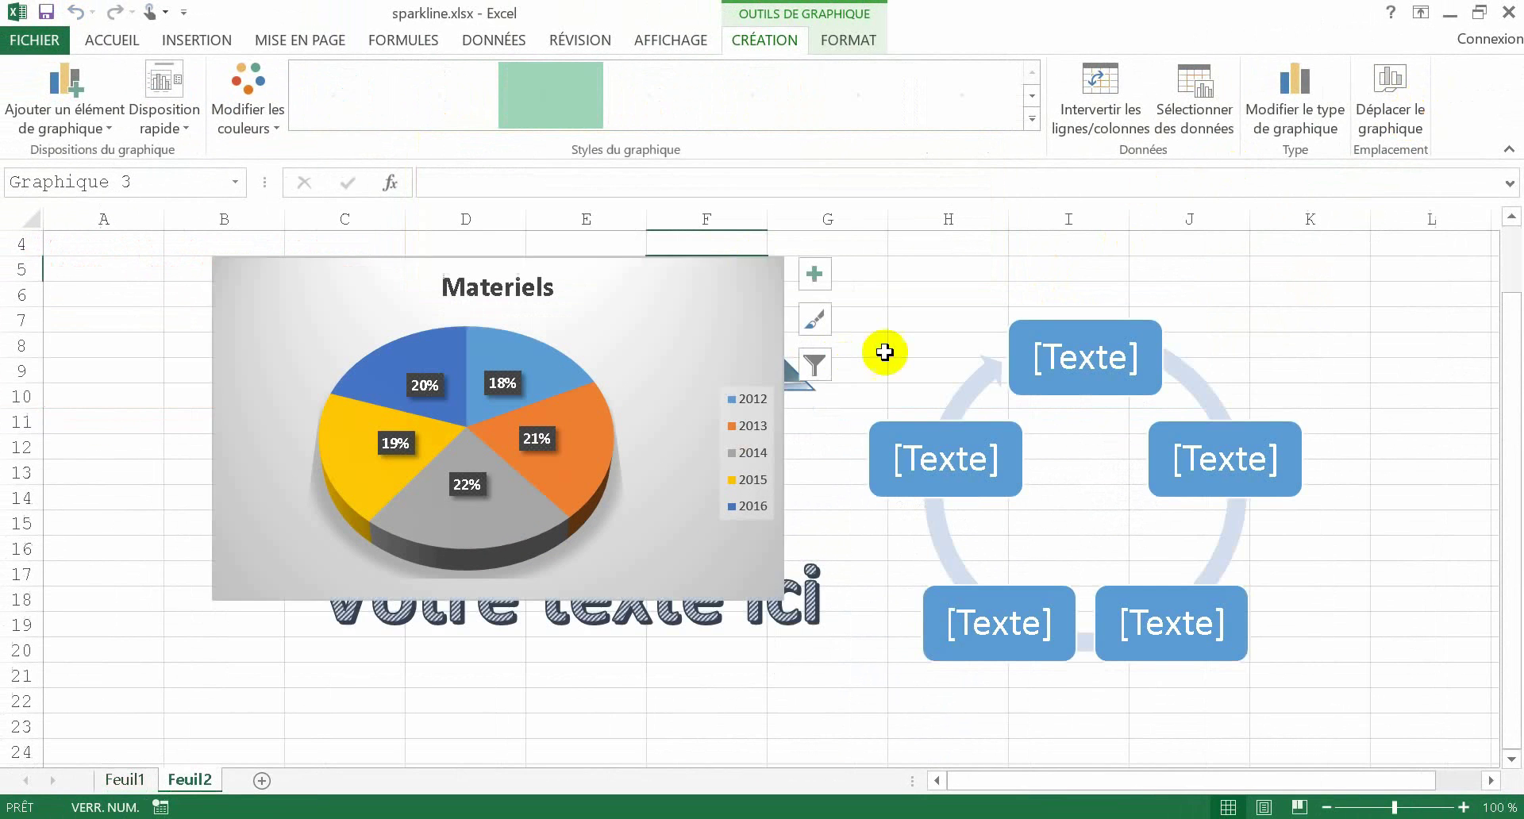
left_click_drag(592, 268, 459, 286)
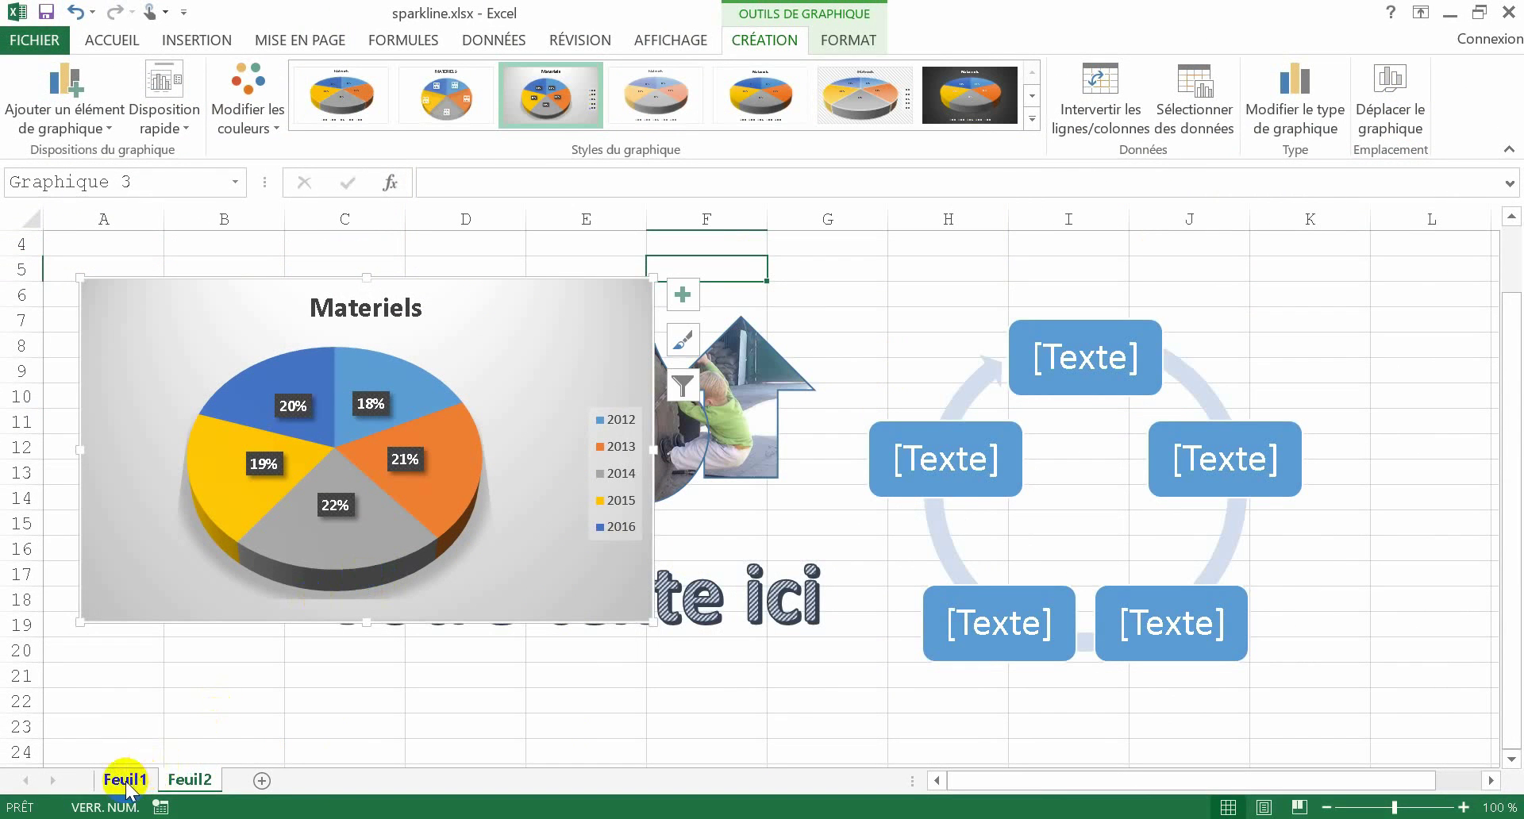
mouse_move(508, 282)
left_mouse_down()
mouse_move(568, 527)
mouse_move(462, 339)
mouse_move(462, 296)
left_mouse_up()
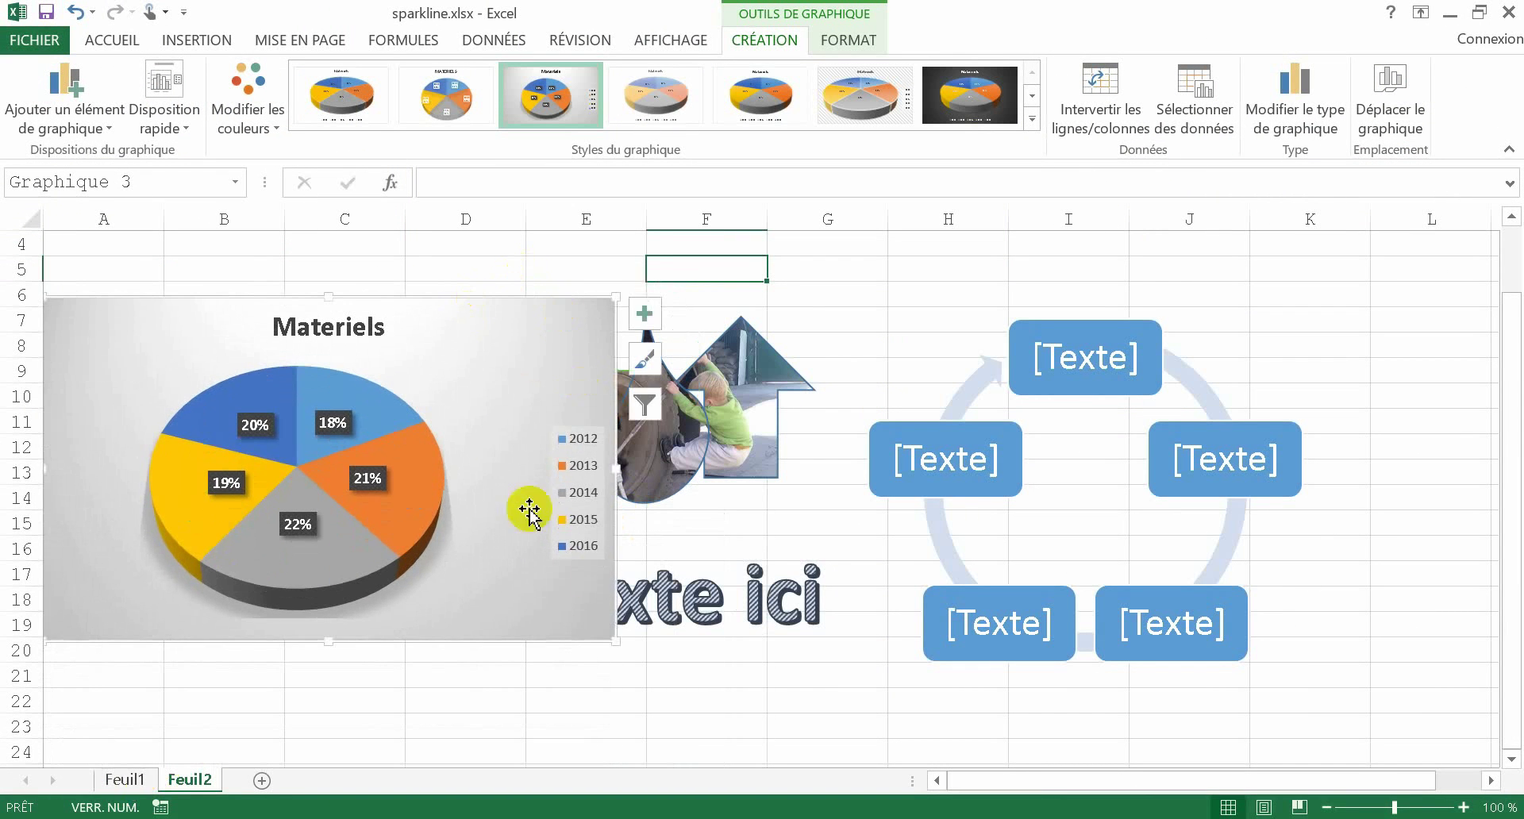
- Insert line sparklines in C9:C12 of Feuil1 from data range D9:G12 and change their type to Positif/Négatif
left_click(199, 40)
left_click(124, 780)
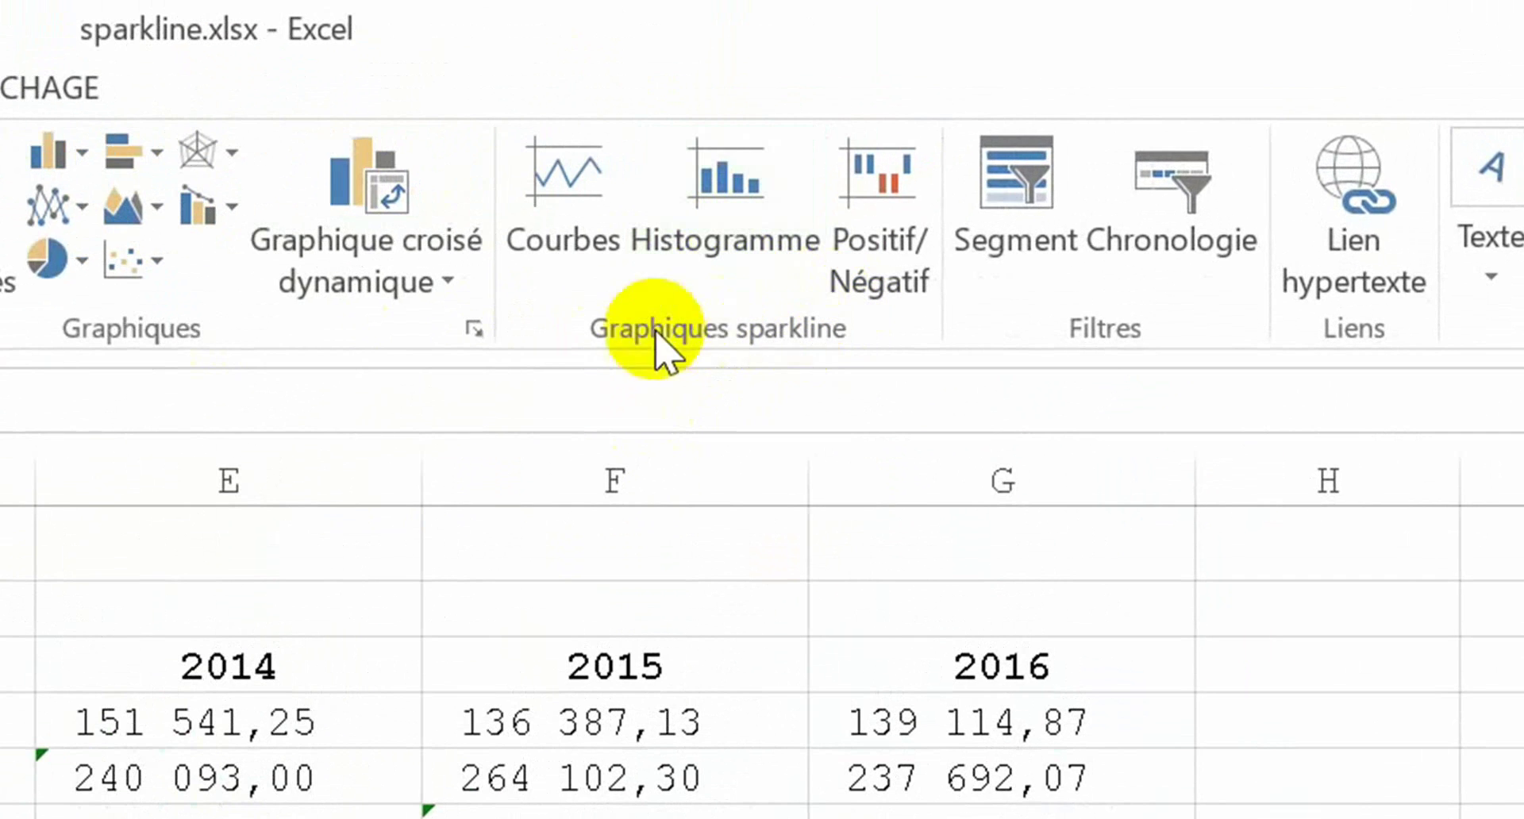
left_click(590, 236)
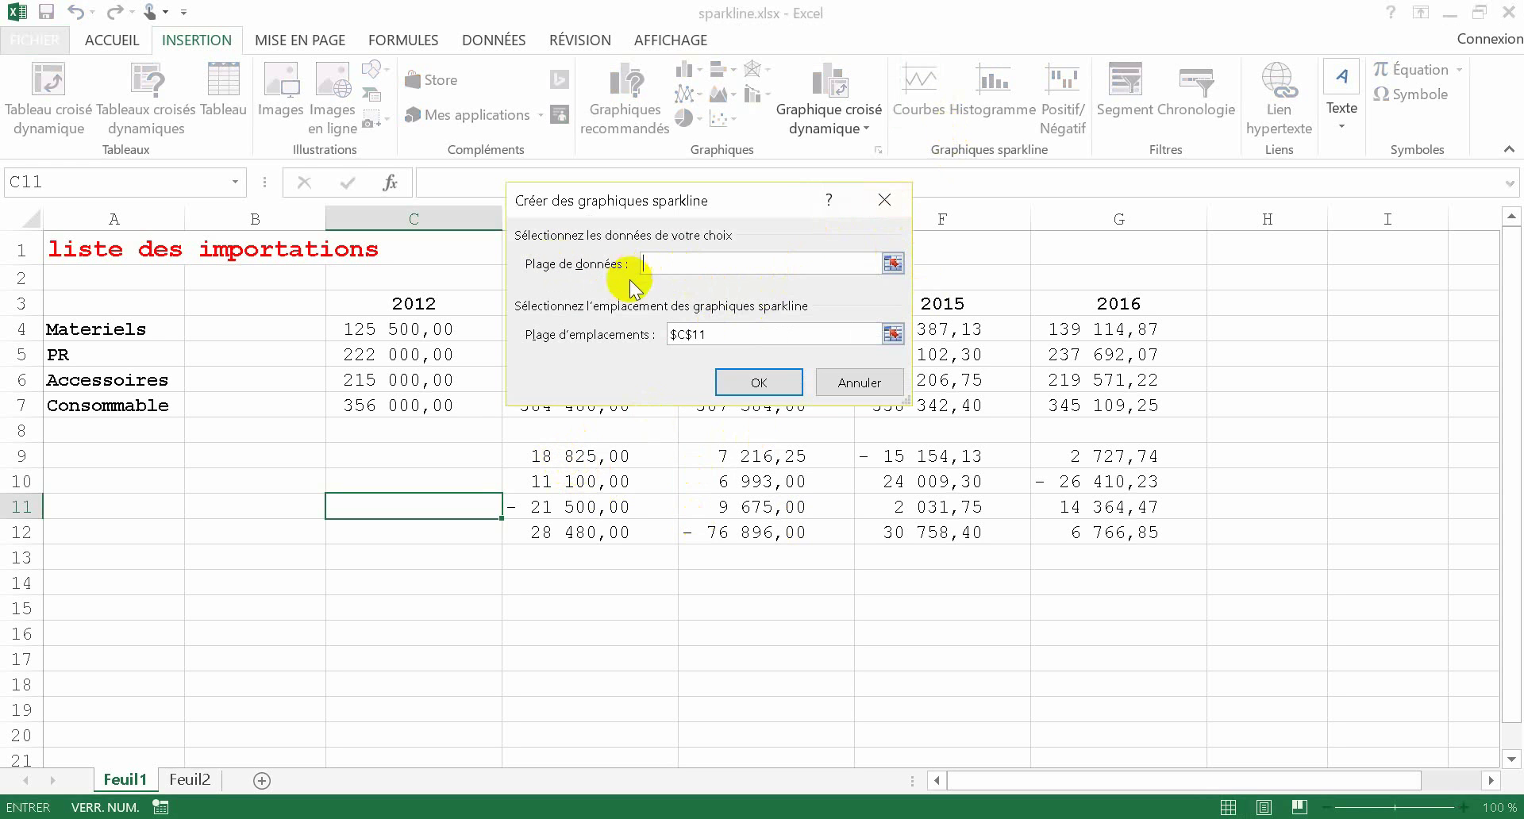
left_click_drag(570, 453, 1079, 540)
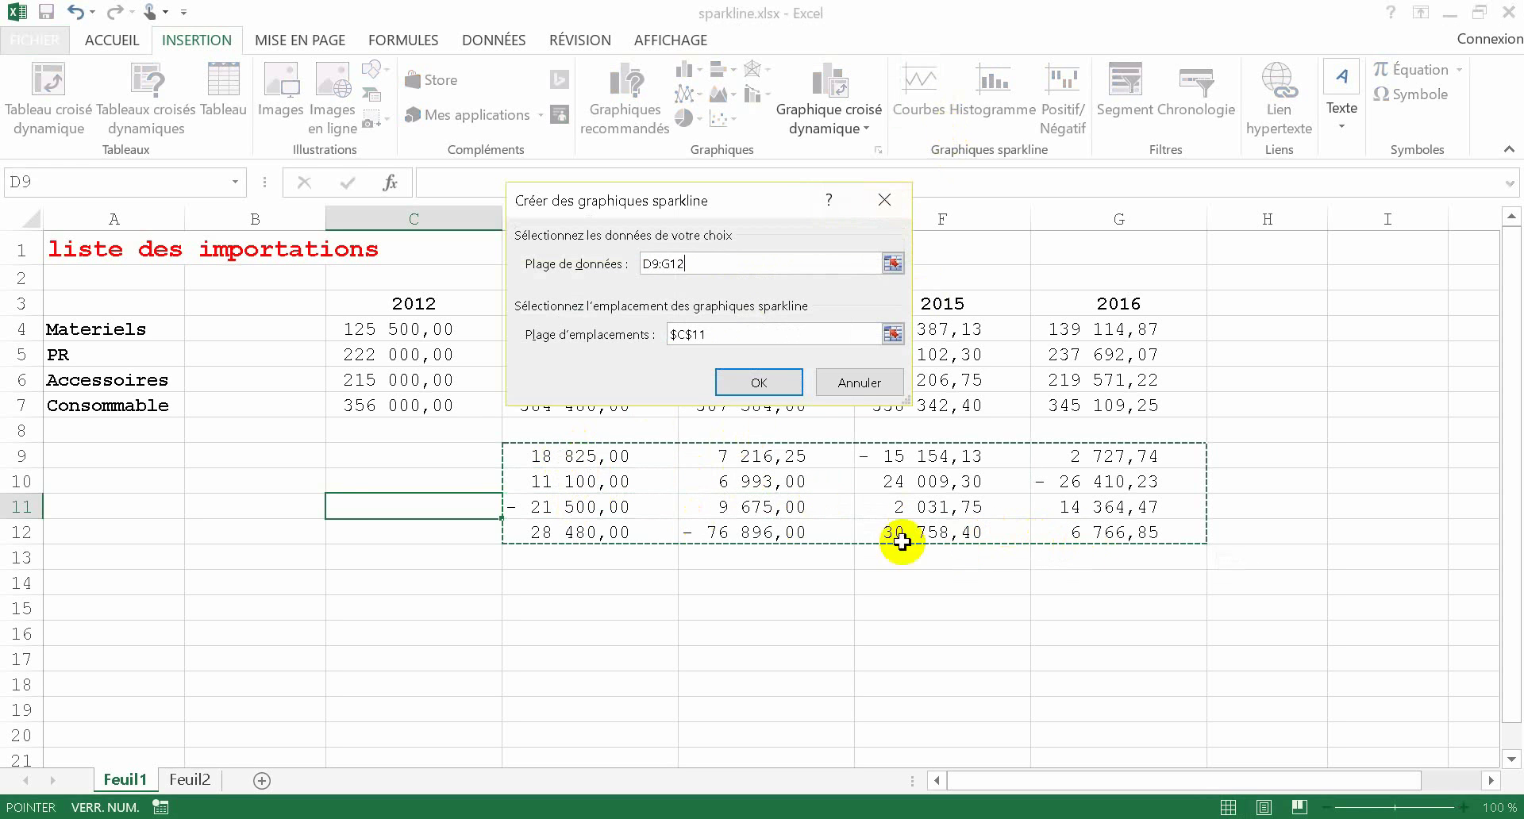
left_click_drag(724, 332, 629, 329)
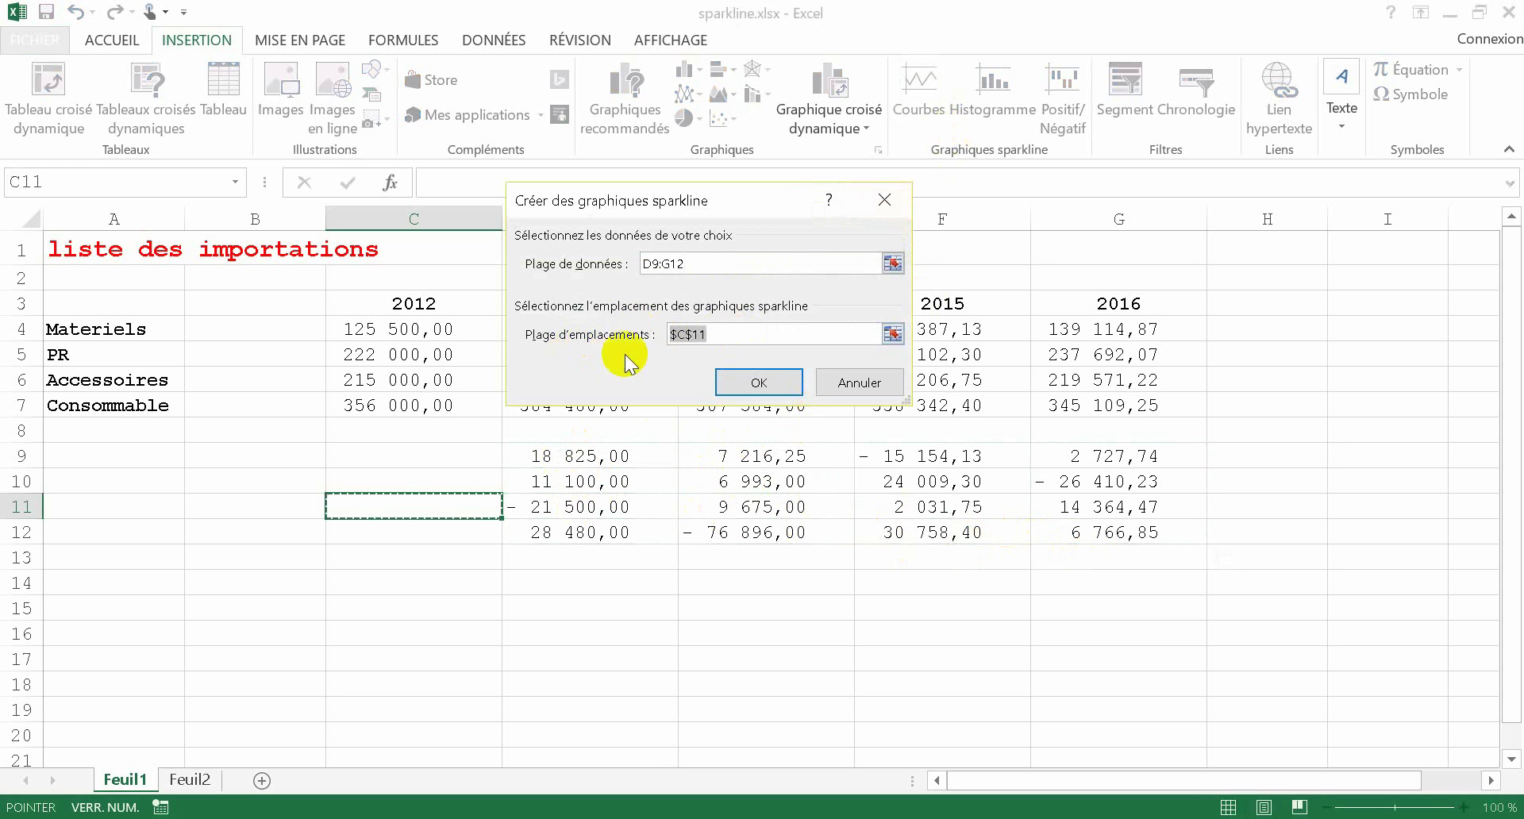
left_click_drag(452, 458, 452, 534)
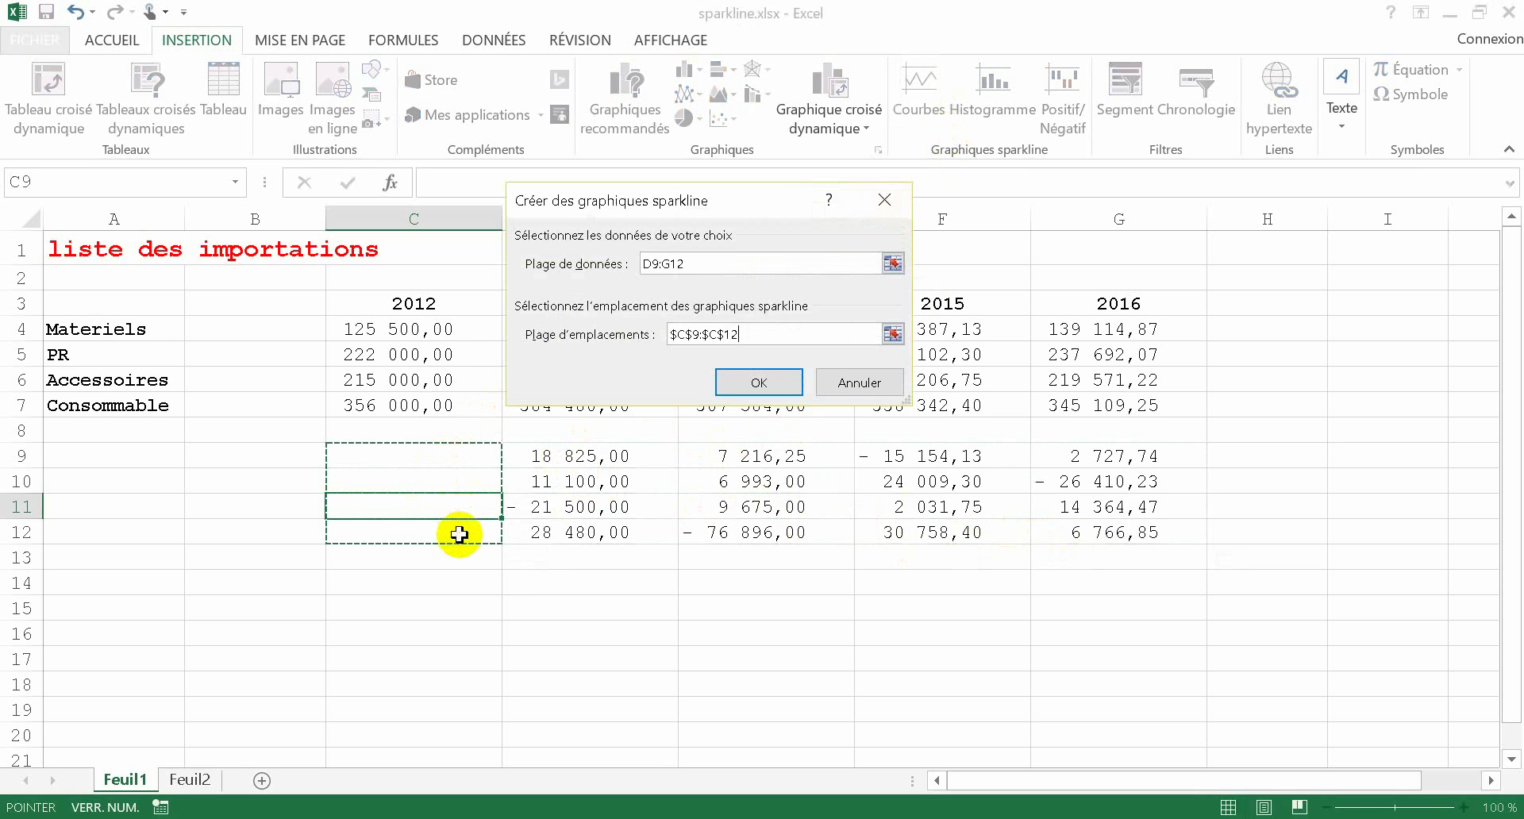
left_click(768, 388)
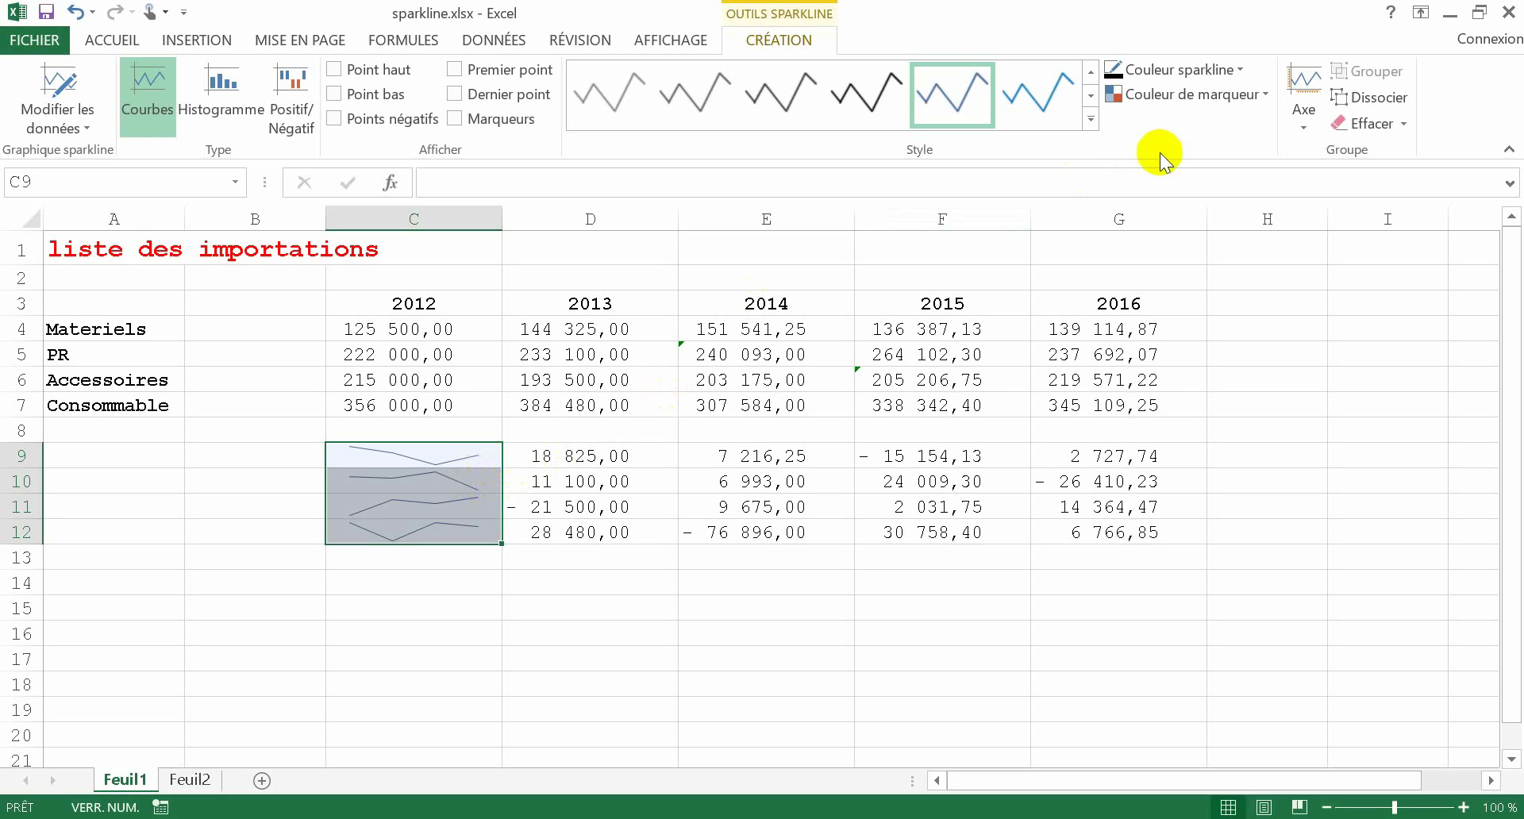
left_click(292, 99)
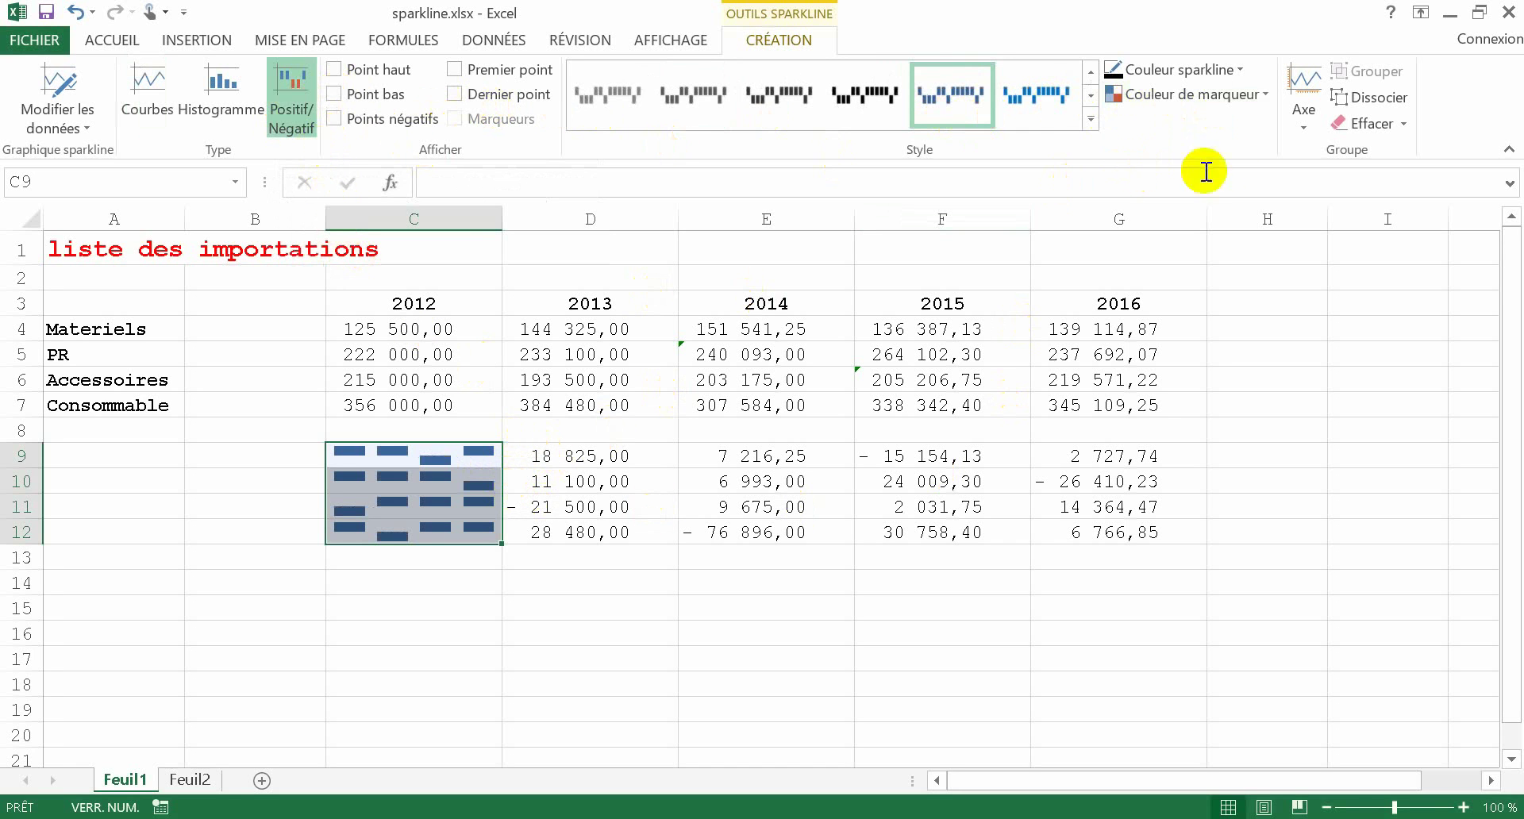
left_click(1198, 96)
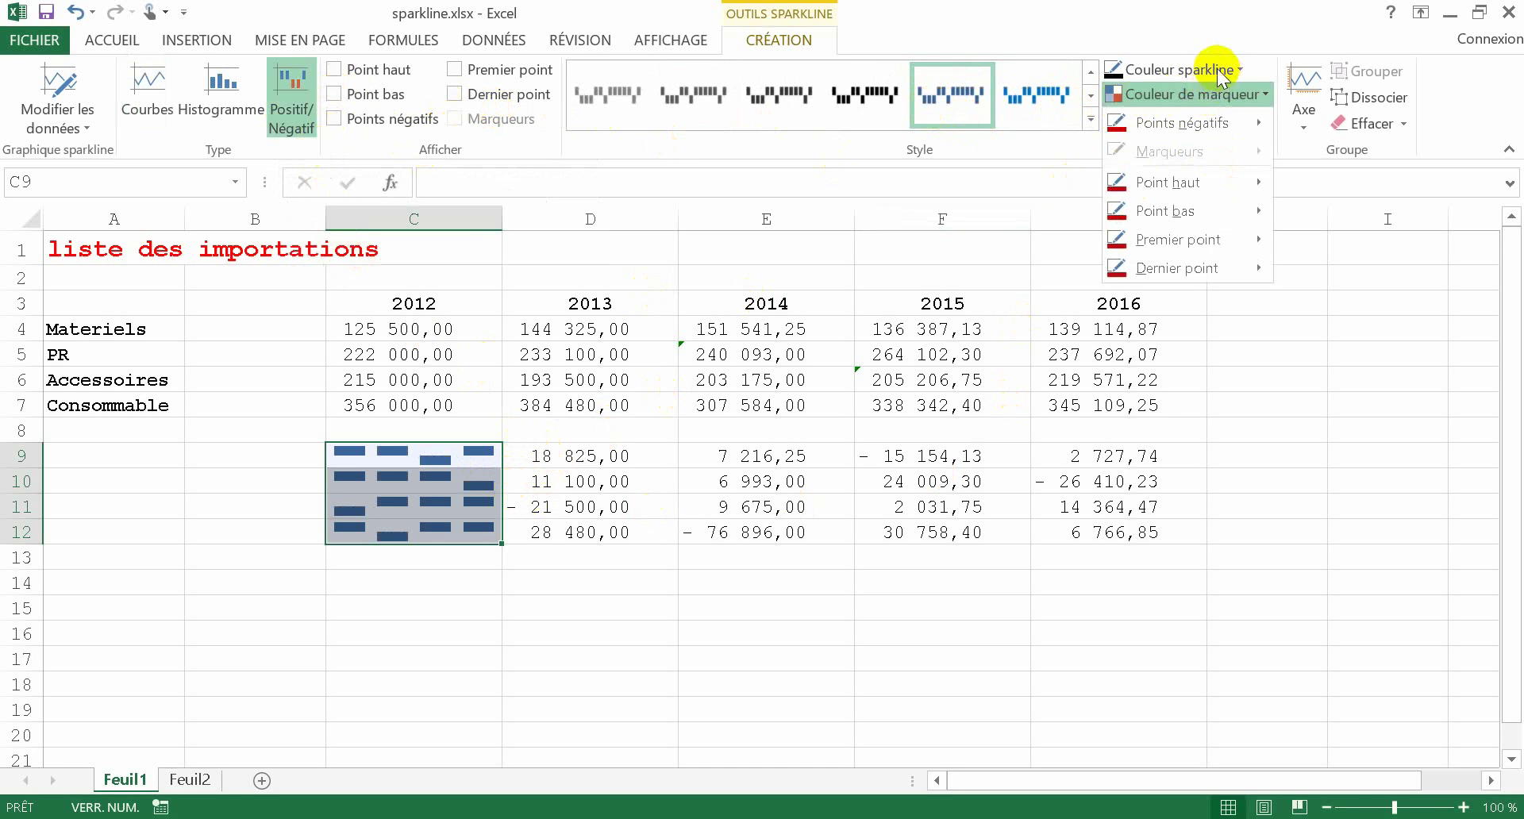
left_click(1219, 70)
left_click(1054, 47)
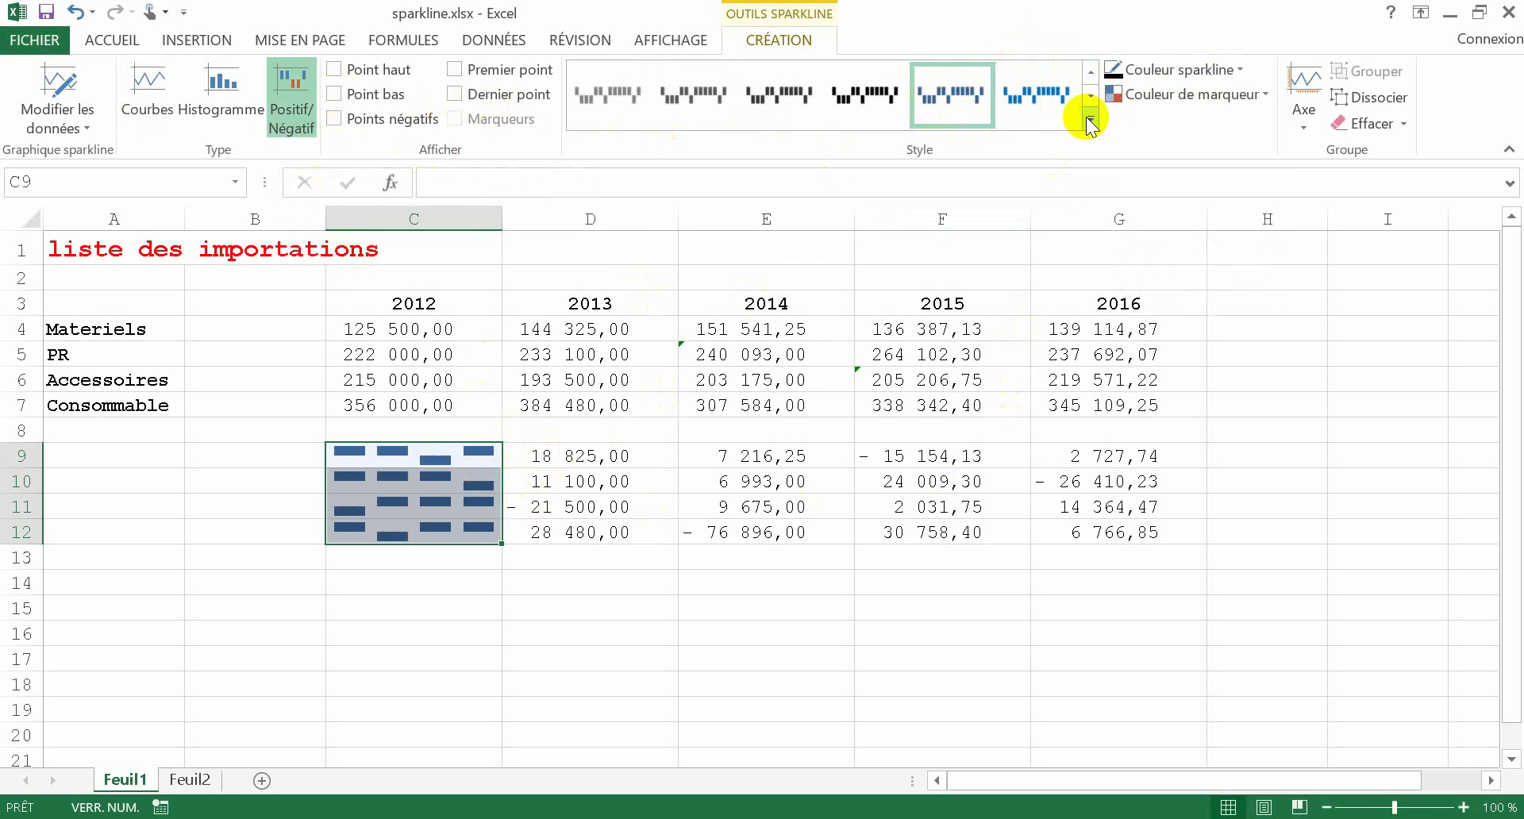
left_click(1087, 118)
left_click(1072, 13)
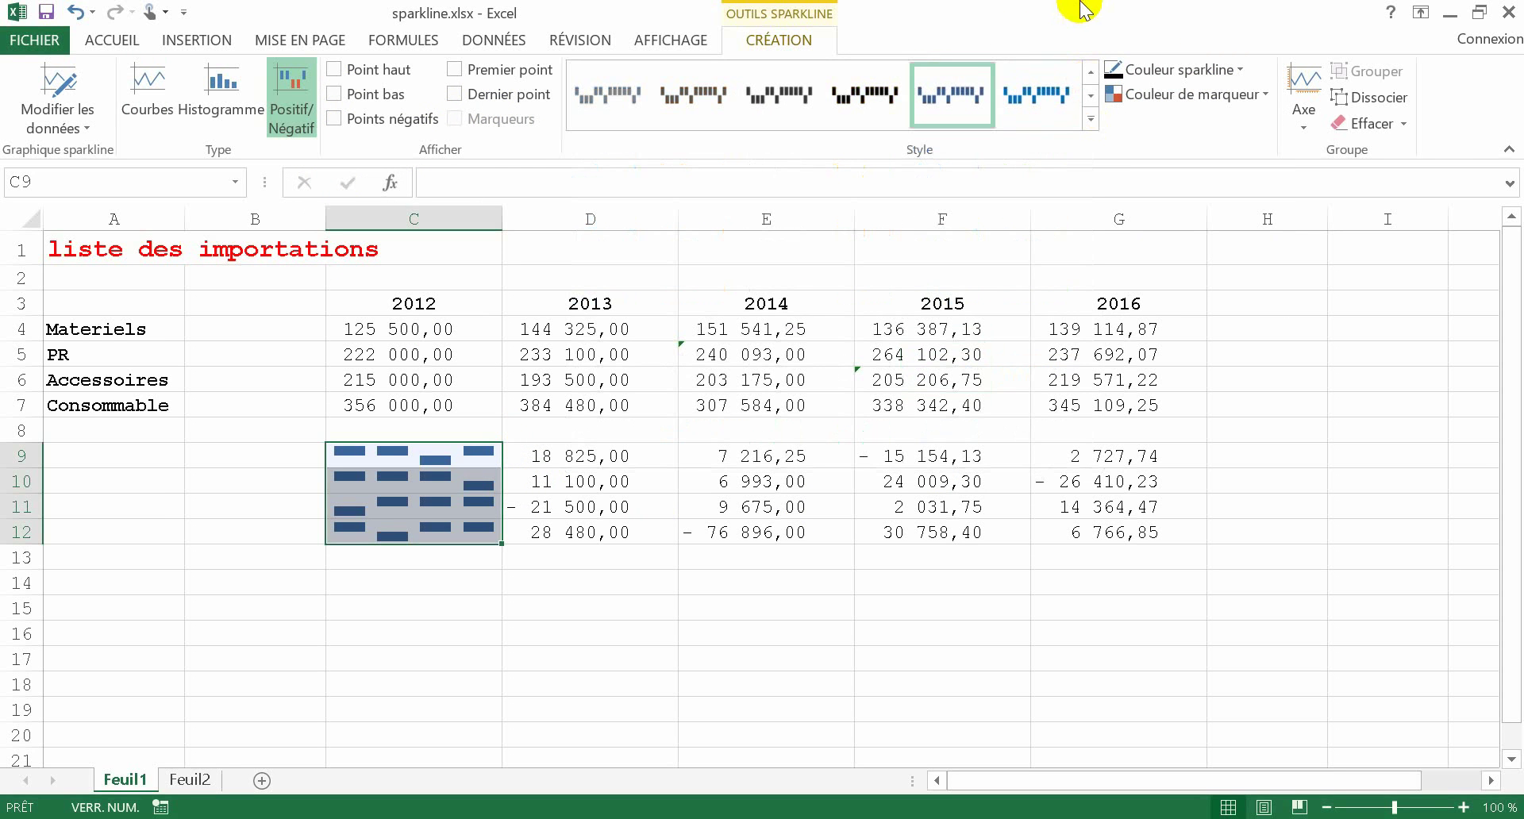
left_click(580, 455)
left_click(440, 463)
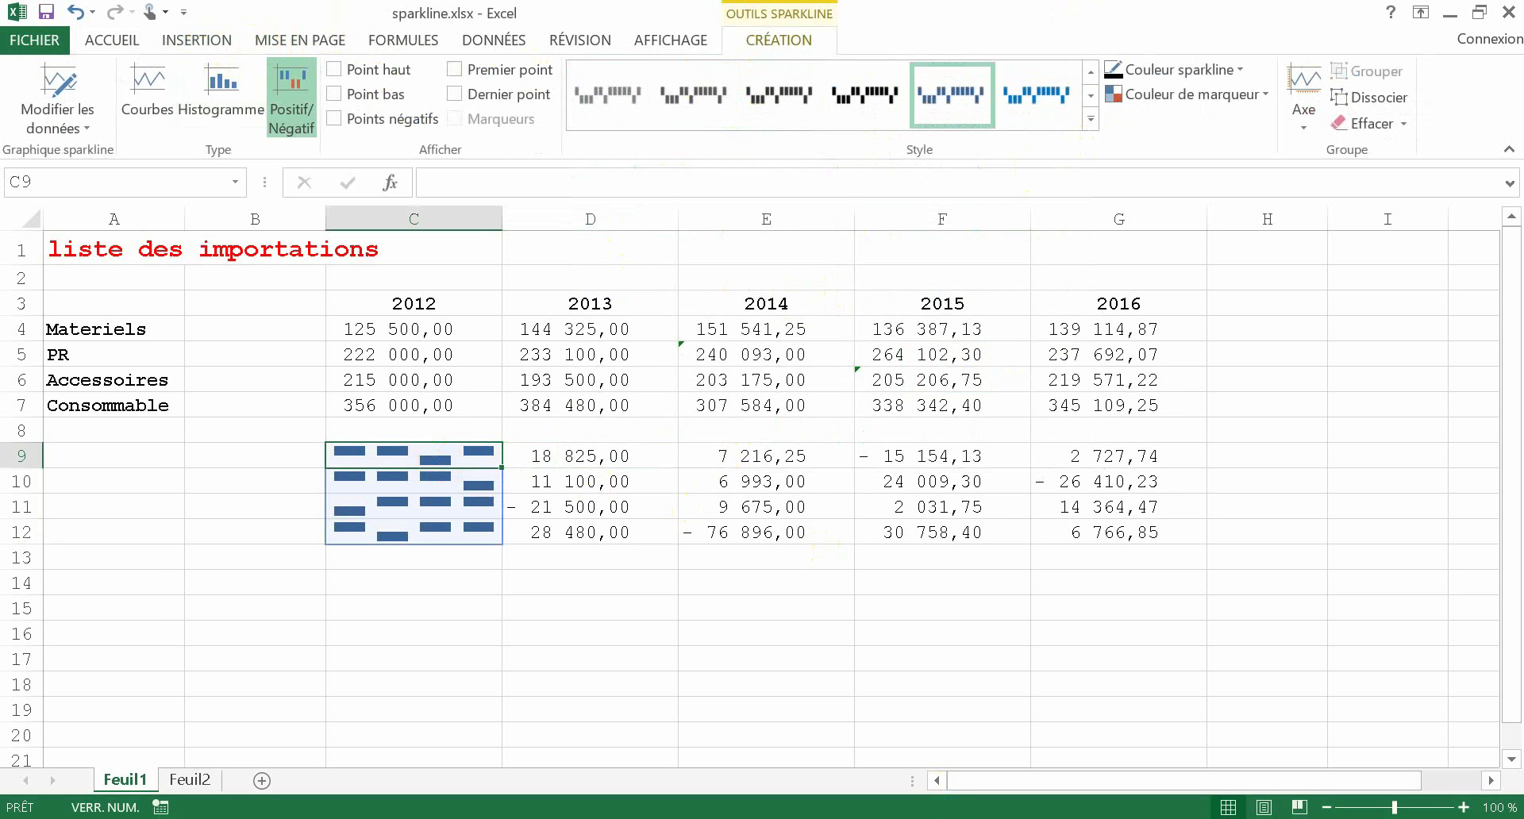
left_click(635, 605)
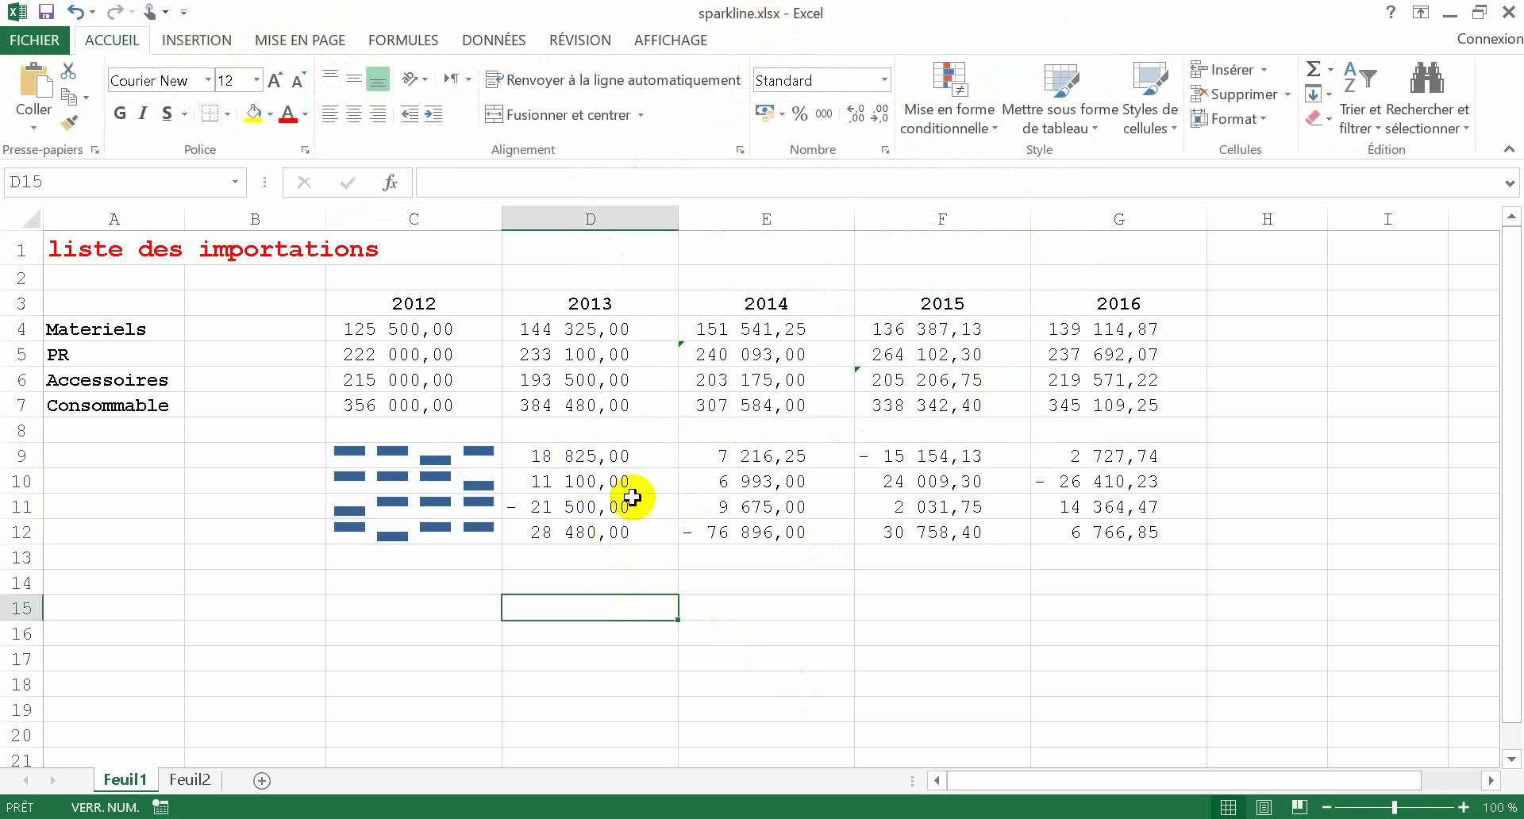